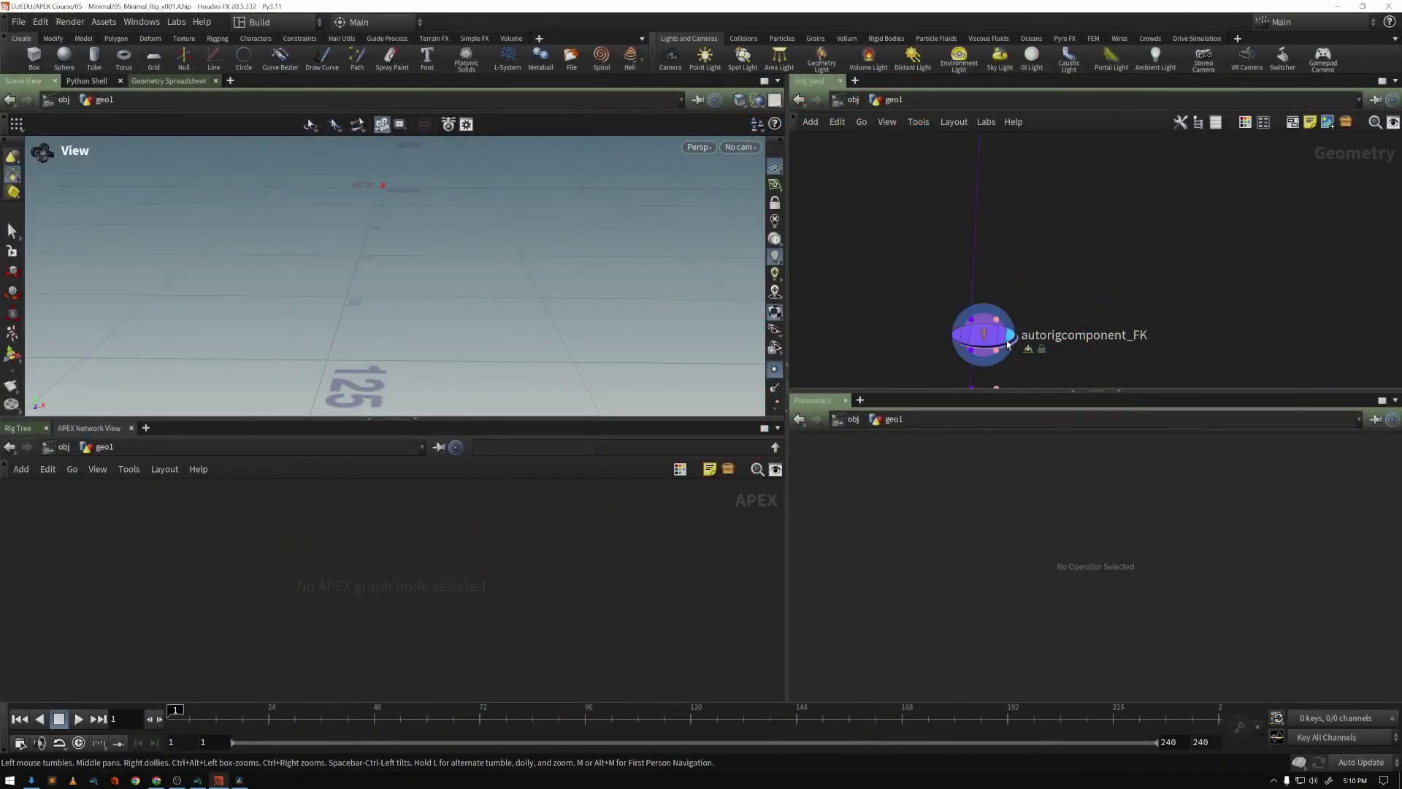
- Enlarge the viewport and display packfolder1 to check the packed box input
click(983, 334)
key(h)
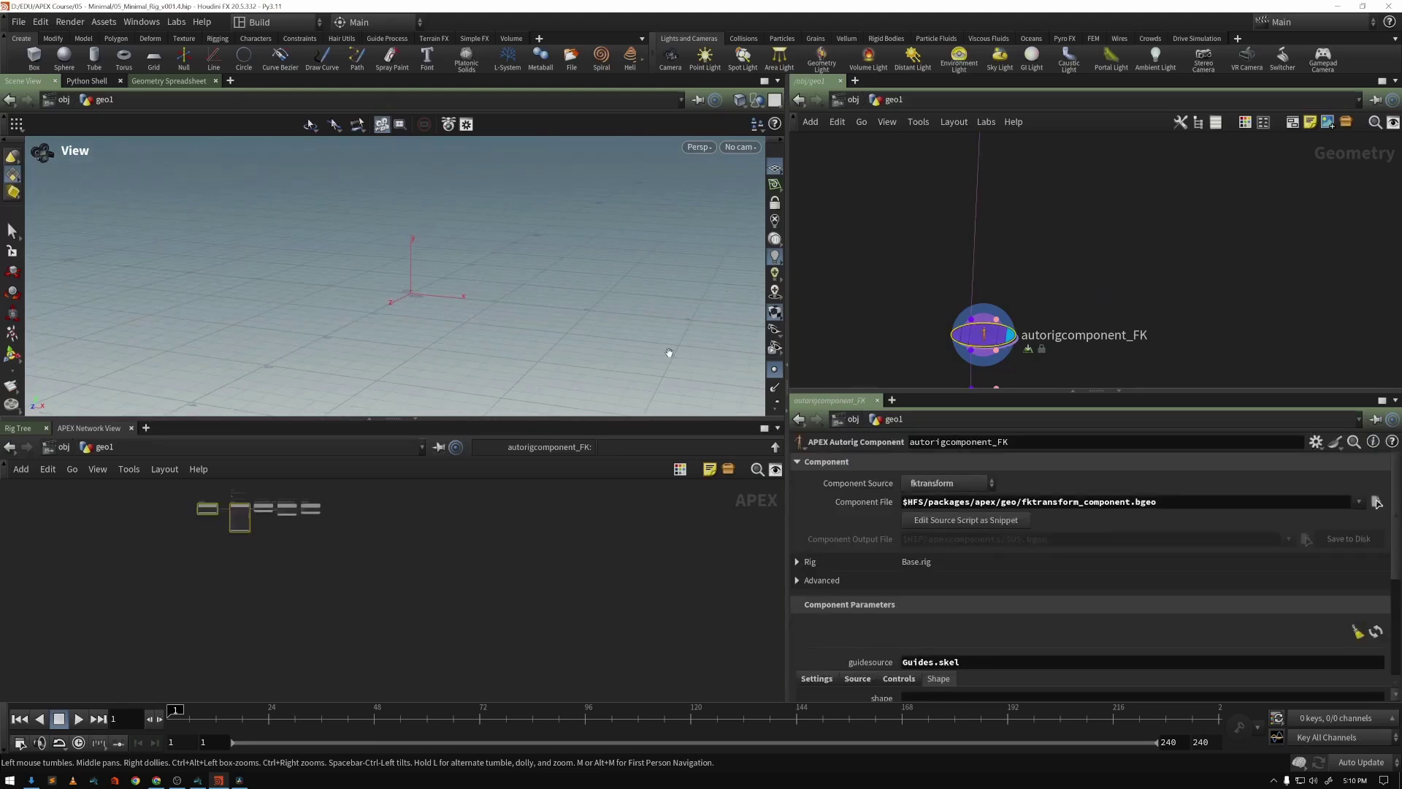
drag(549, 419, 544, 495)
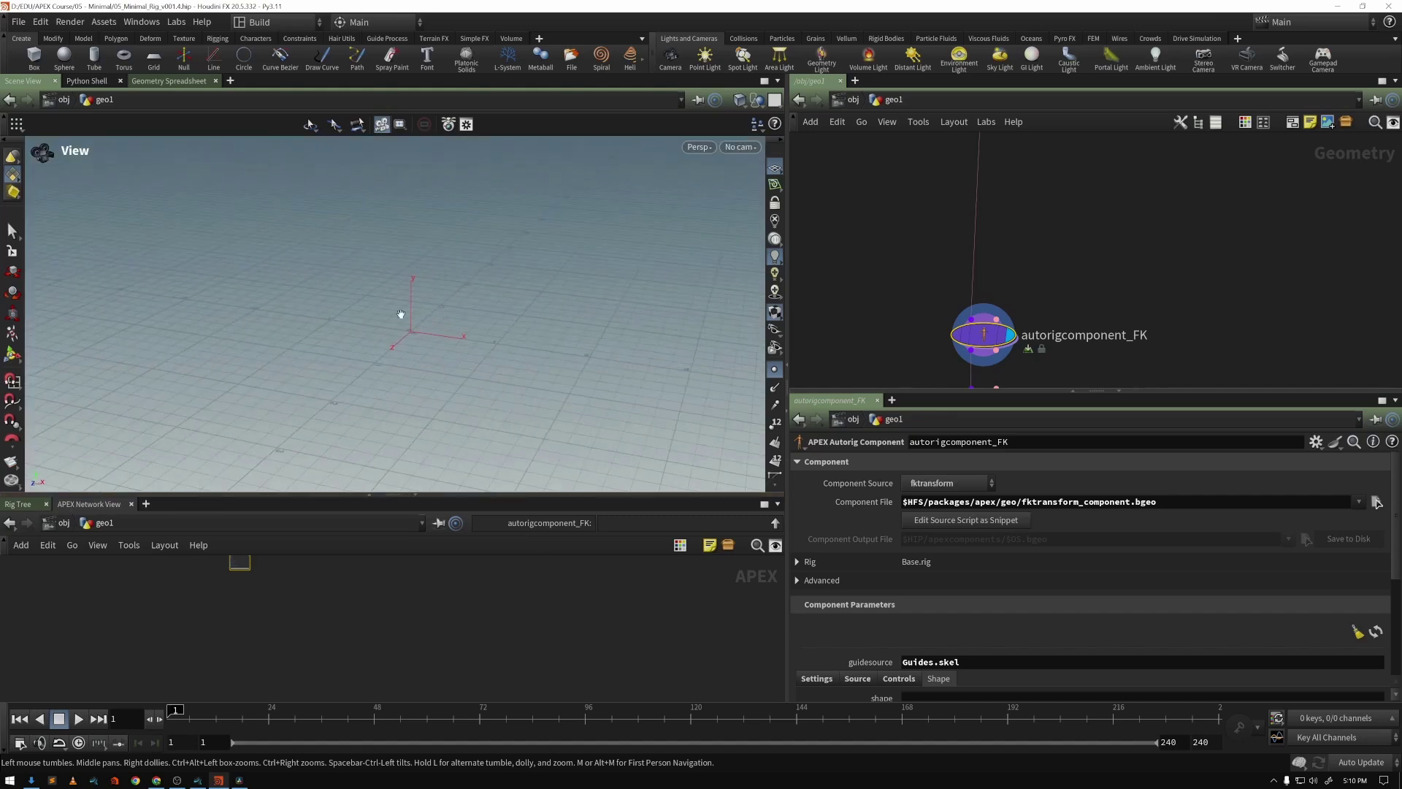
middle_drag(799, 314, 786, 438)
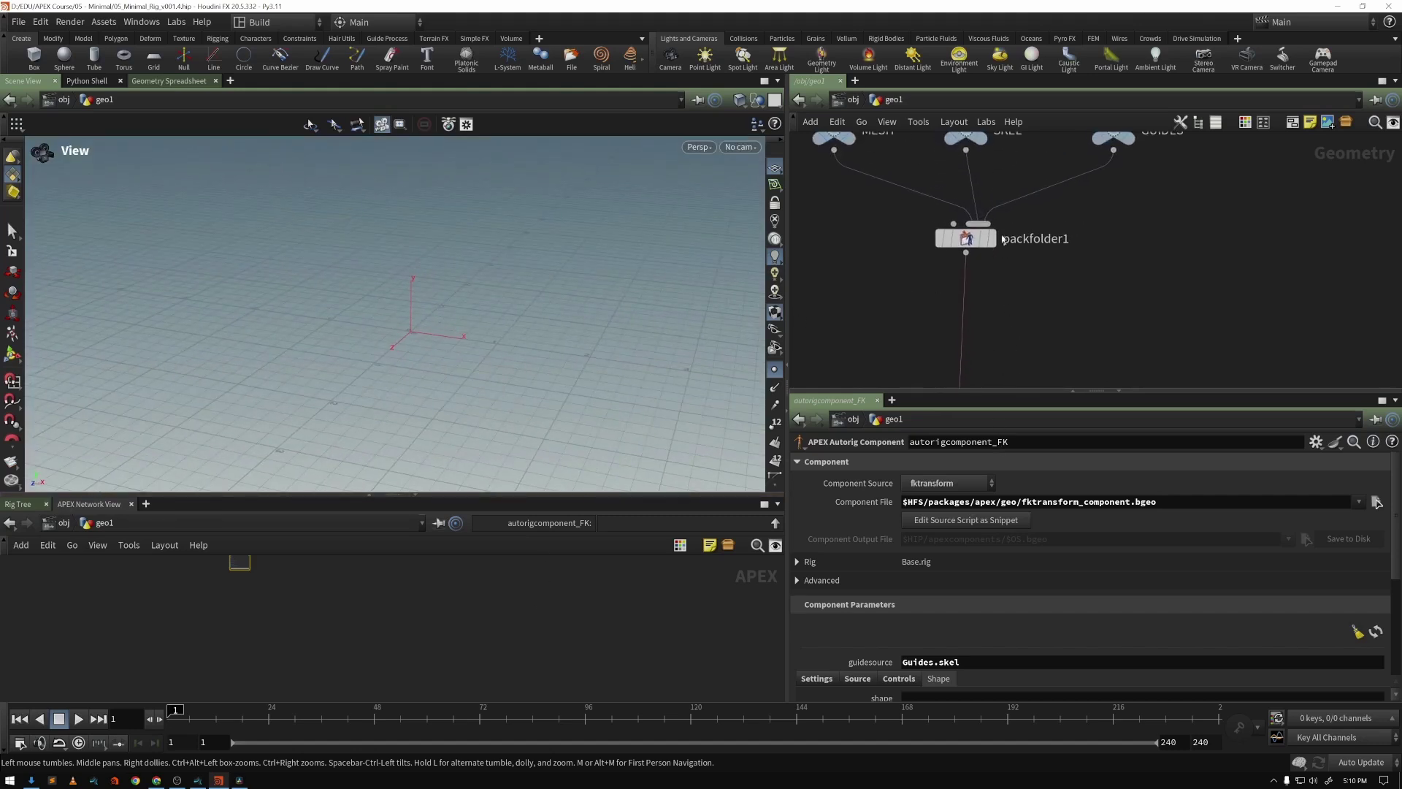
click(995, 237)
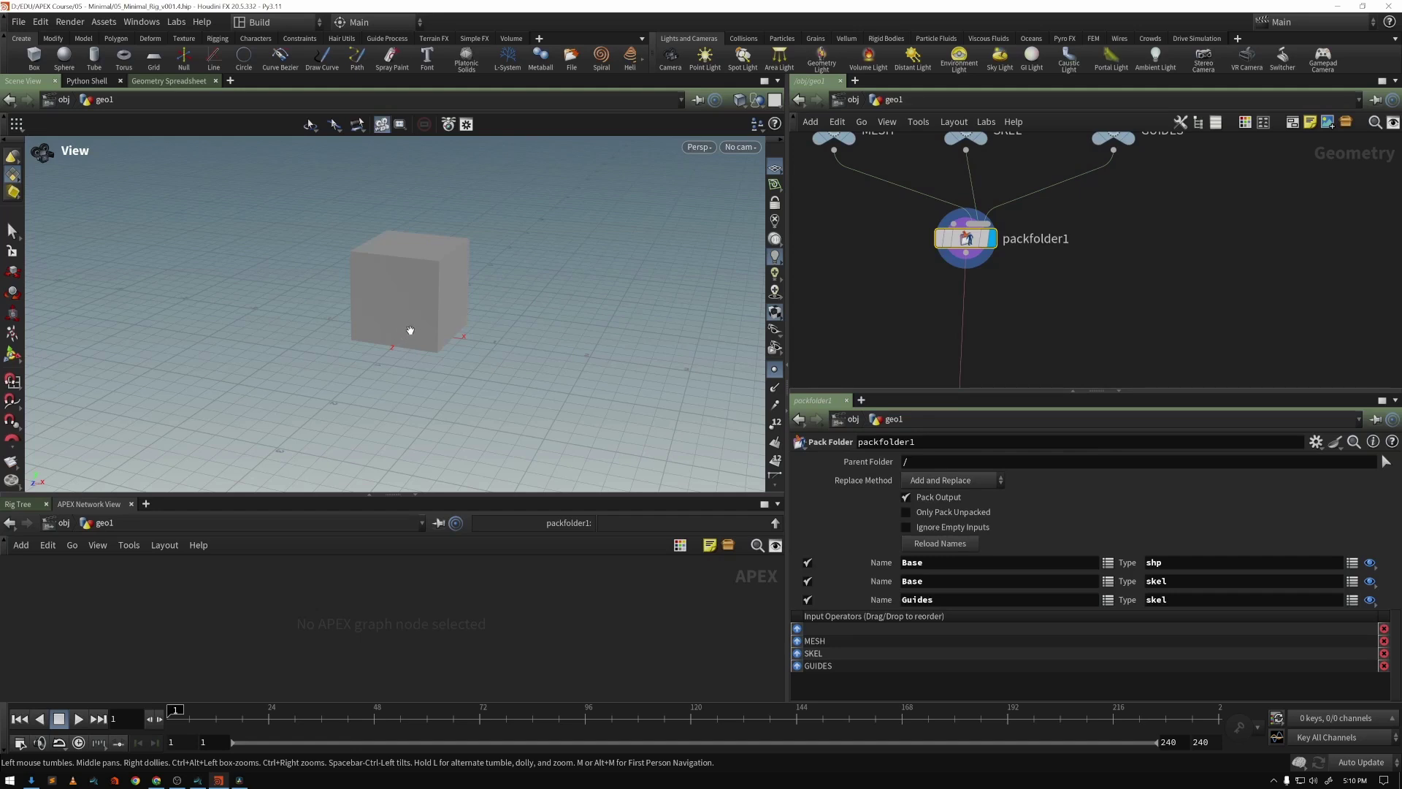
- Set the display flag back on autorigcomponent_FK and select it
middle_drag(851, 344, 939, 316)
click(1022, 299)
click(982, 312)
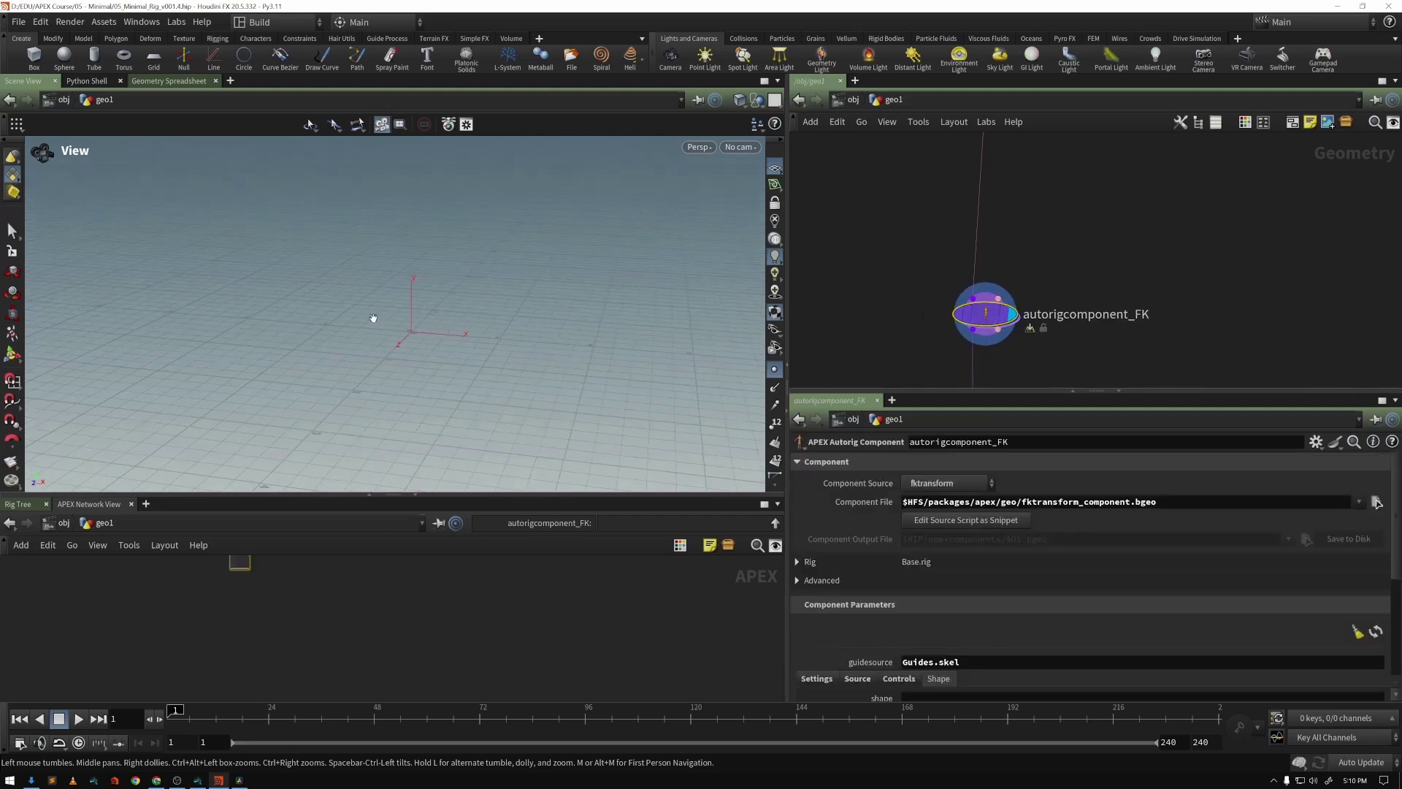
- Frame and zoom into the FK component's APEX graph to inspect its nodes
right_drag(373, 319, 436, 335)
key(h)
scroll(433, 642, up, 3)
middle_drag(493, 662, 570, 676)
scroll(570, 676, up, 1)
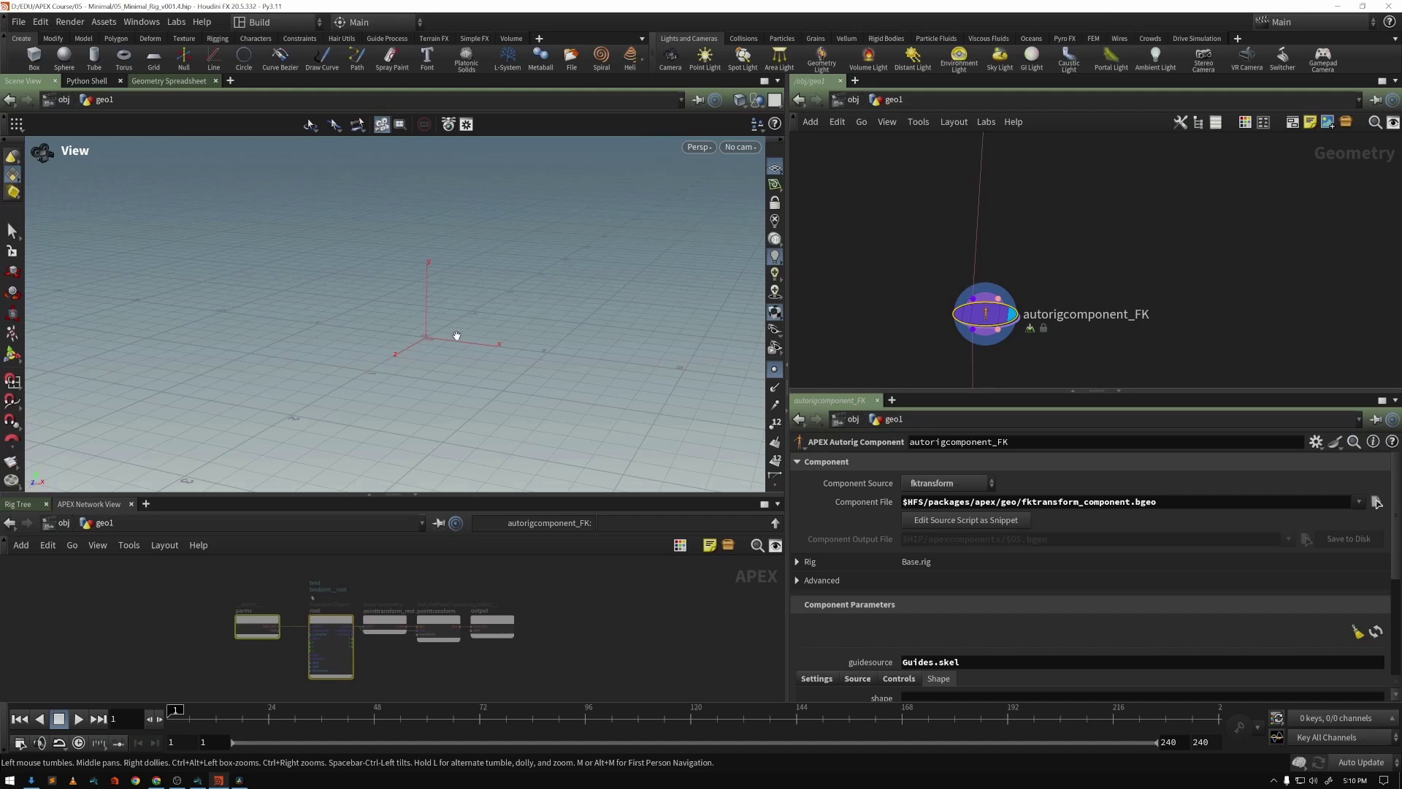
- Select autorigcomponent_DEFORM and display its output so the box appears
key(h)
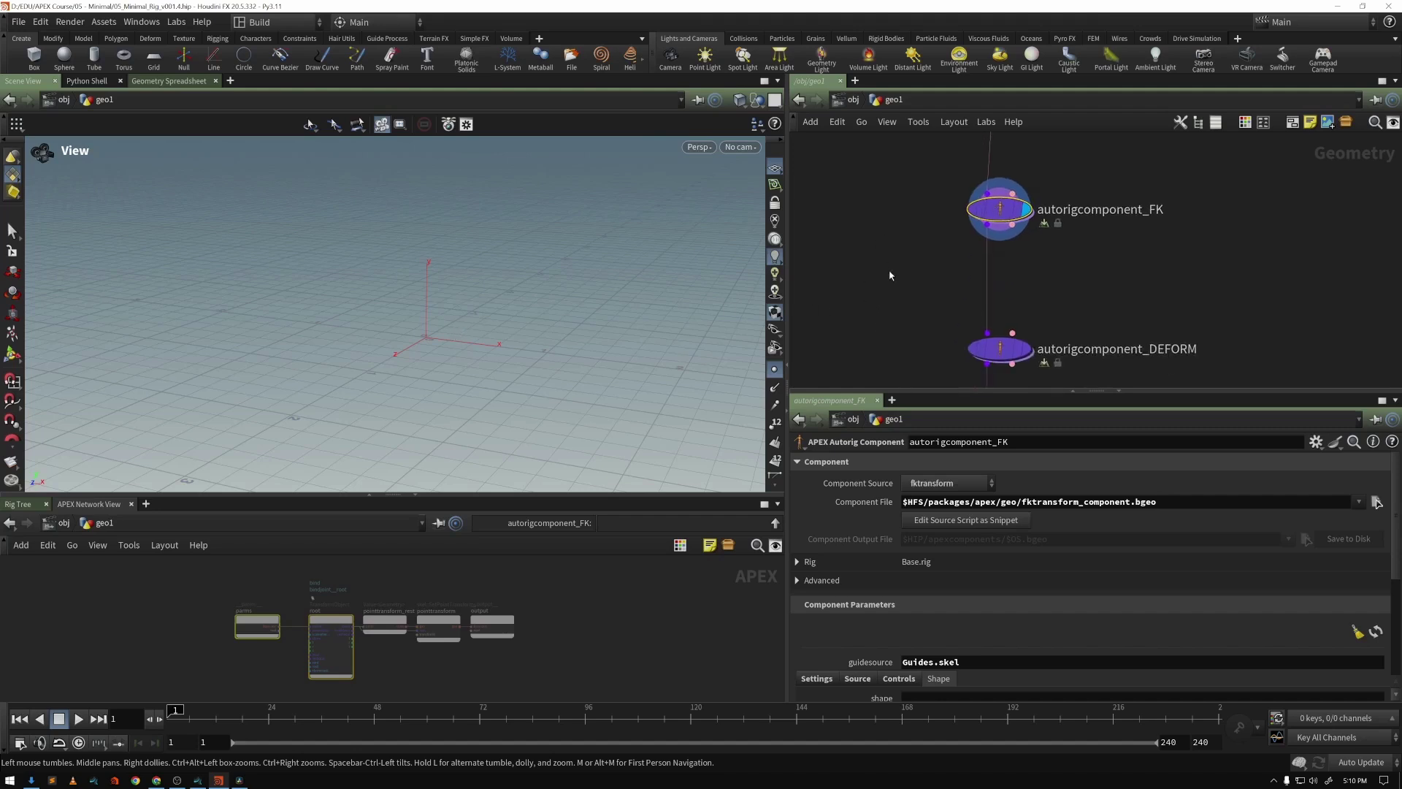
click(995, 338)
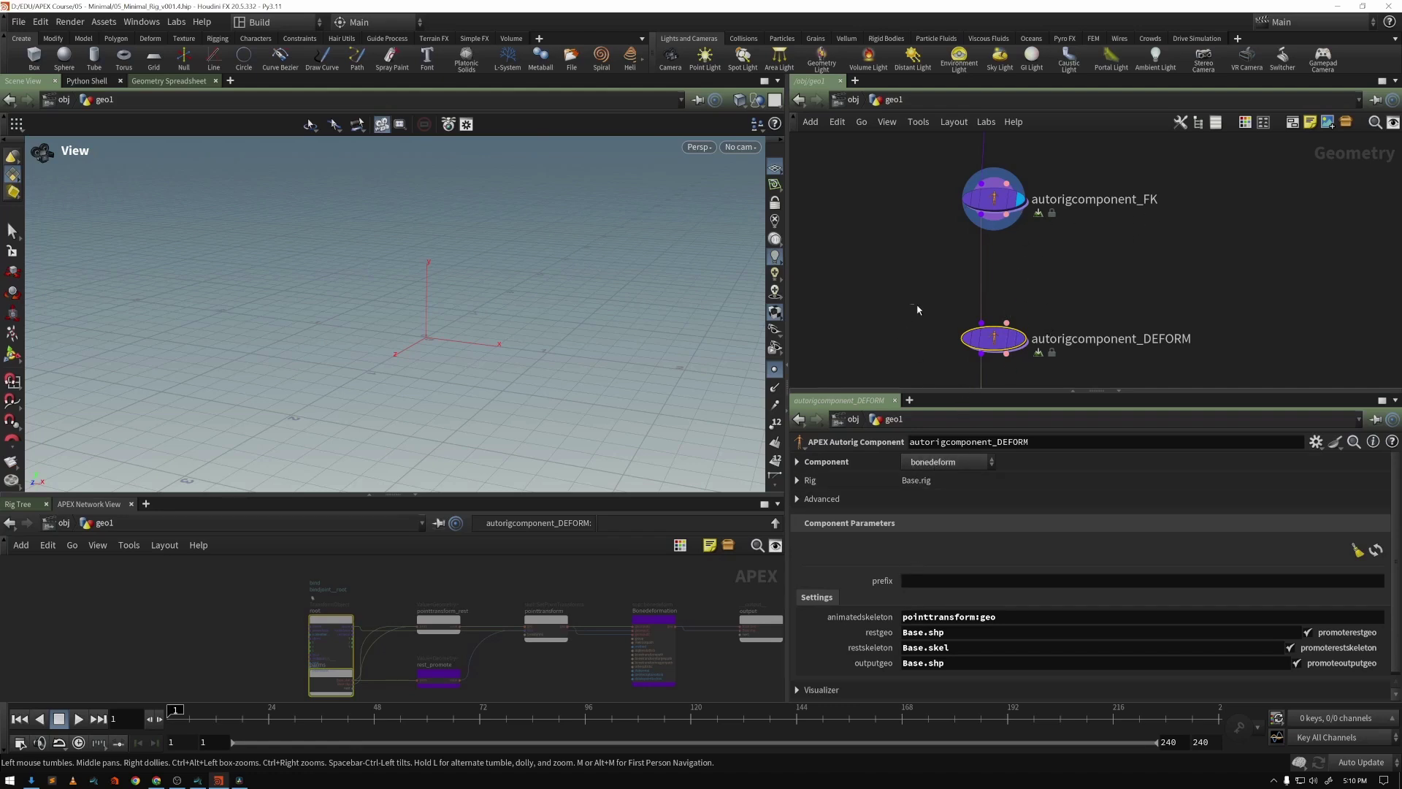
click(1025, 341)
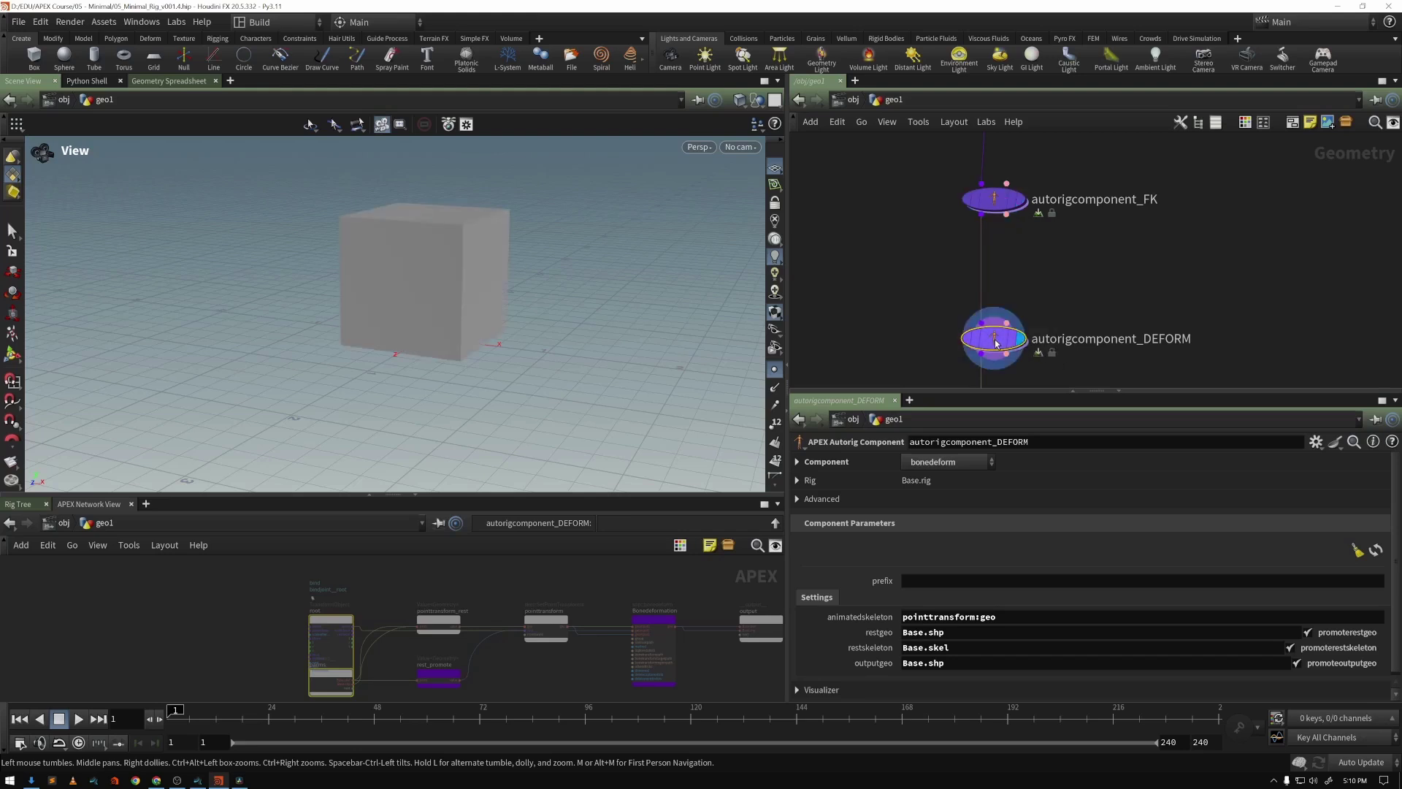
- Enlarge the APEX graph pane and box-select the Bonedeformation node
scroll(475, 620, down, 3)
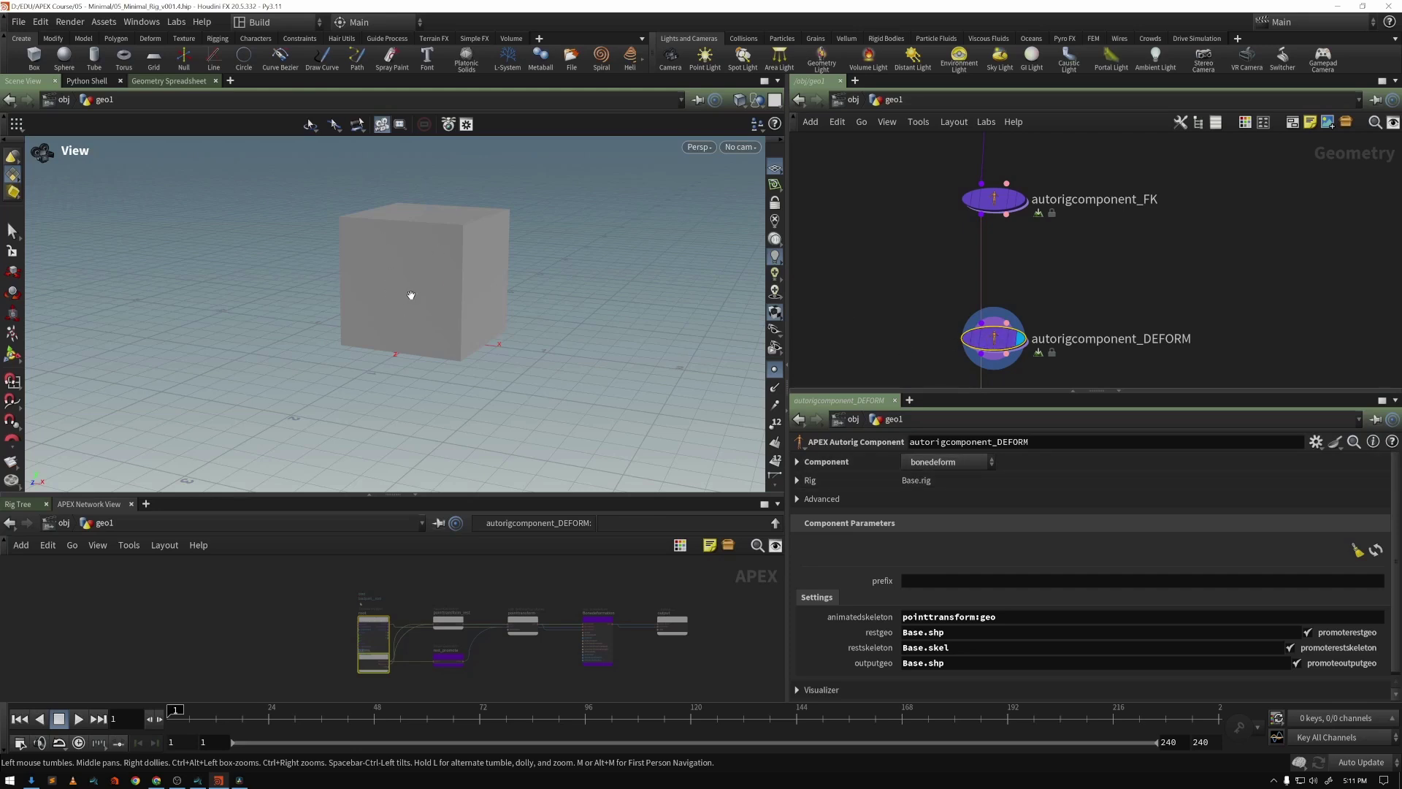
middle_drag(992, 200, 1007, 214)
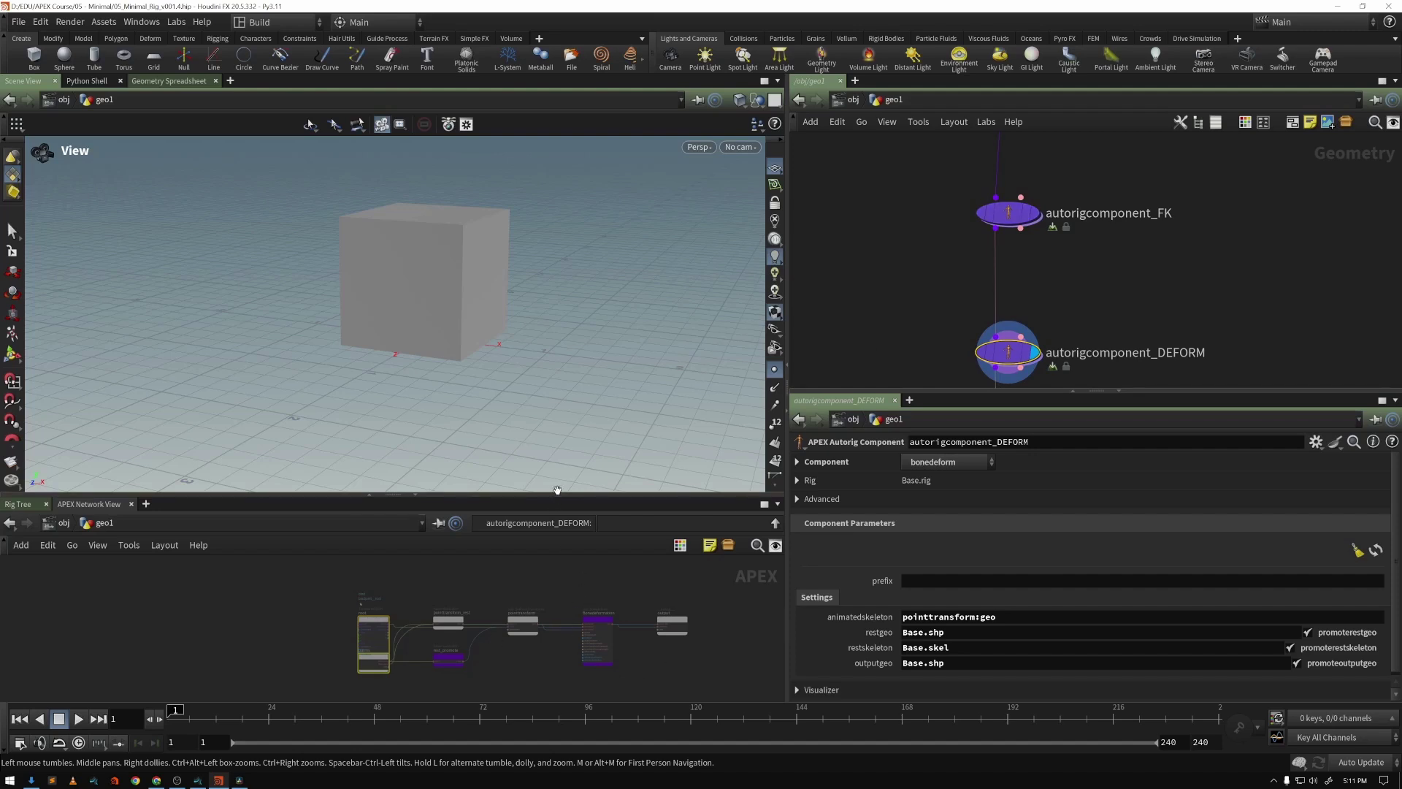
drag(438, 496, 438, 411)
scroll(455, 551, up, 5)
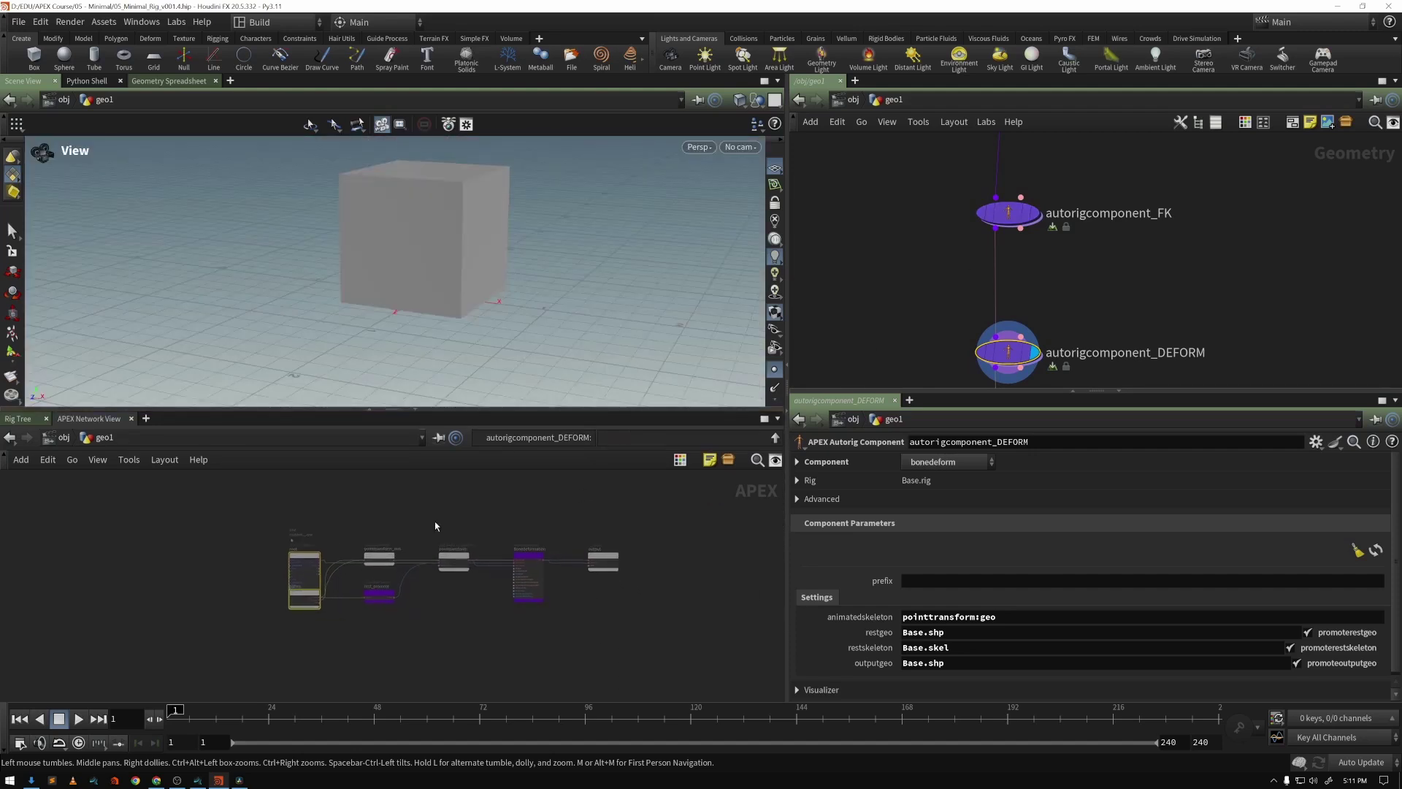
drag(557, 487, 661, 666)
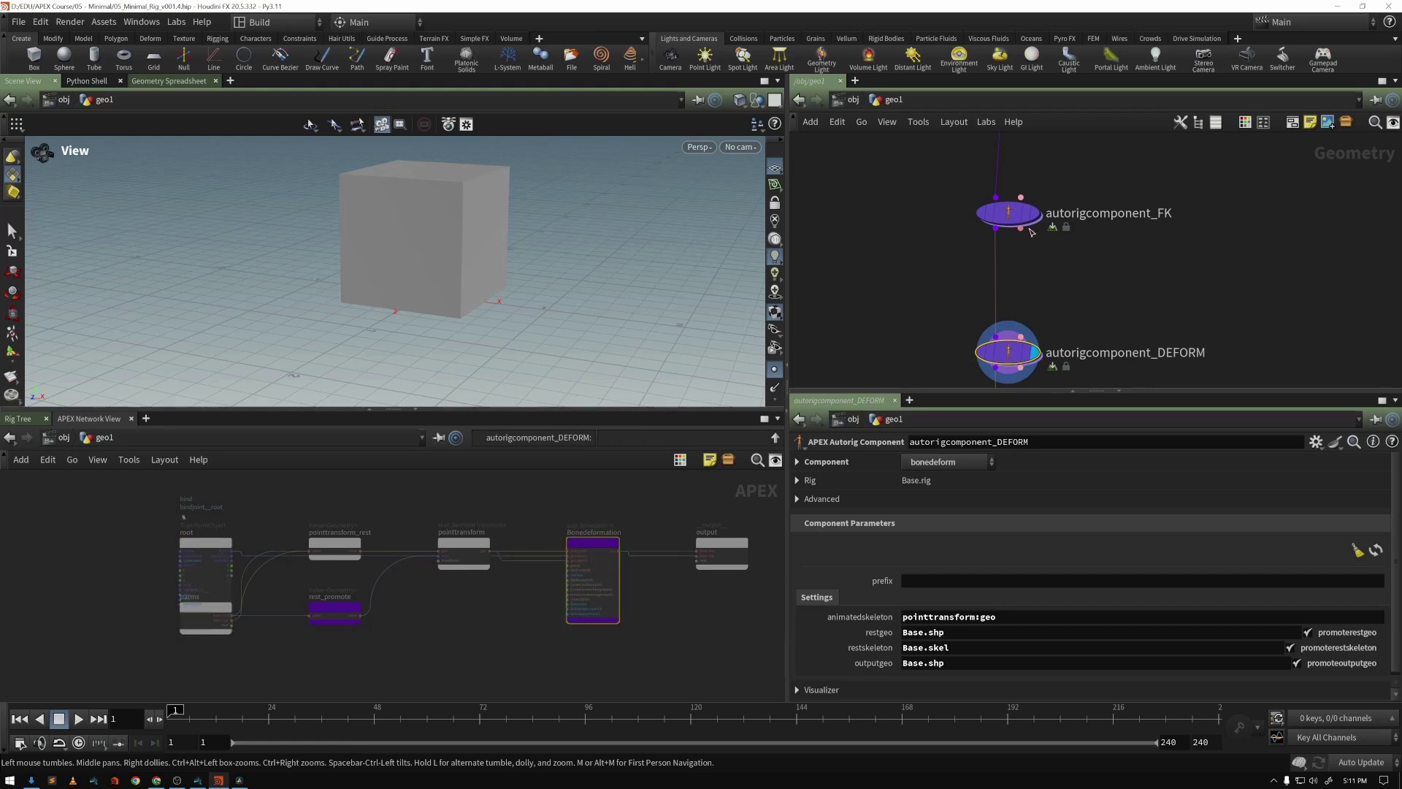
- Display and select autorigcomponent_FK, centre its APEX graph, and enlarge the viewport
click(1034, 214)
click(1012, 218)
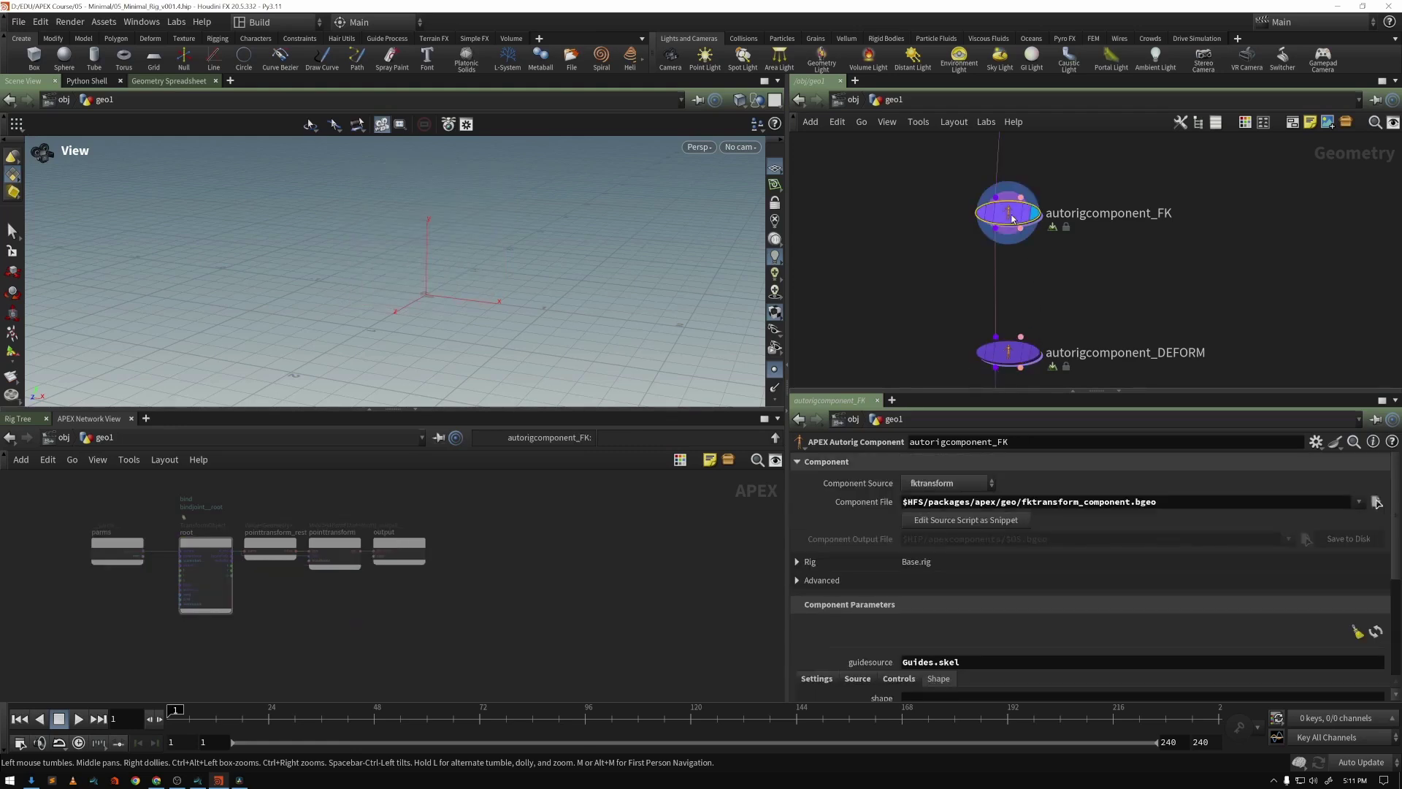
middle_drag(436, 676, 563, 666)
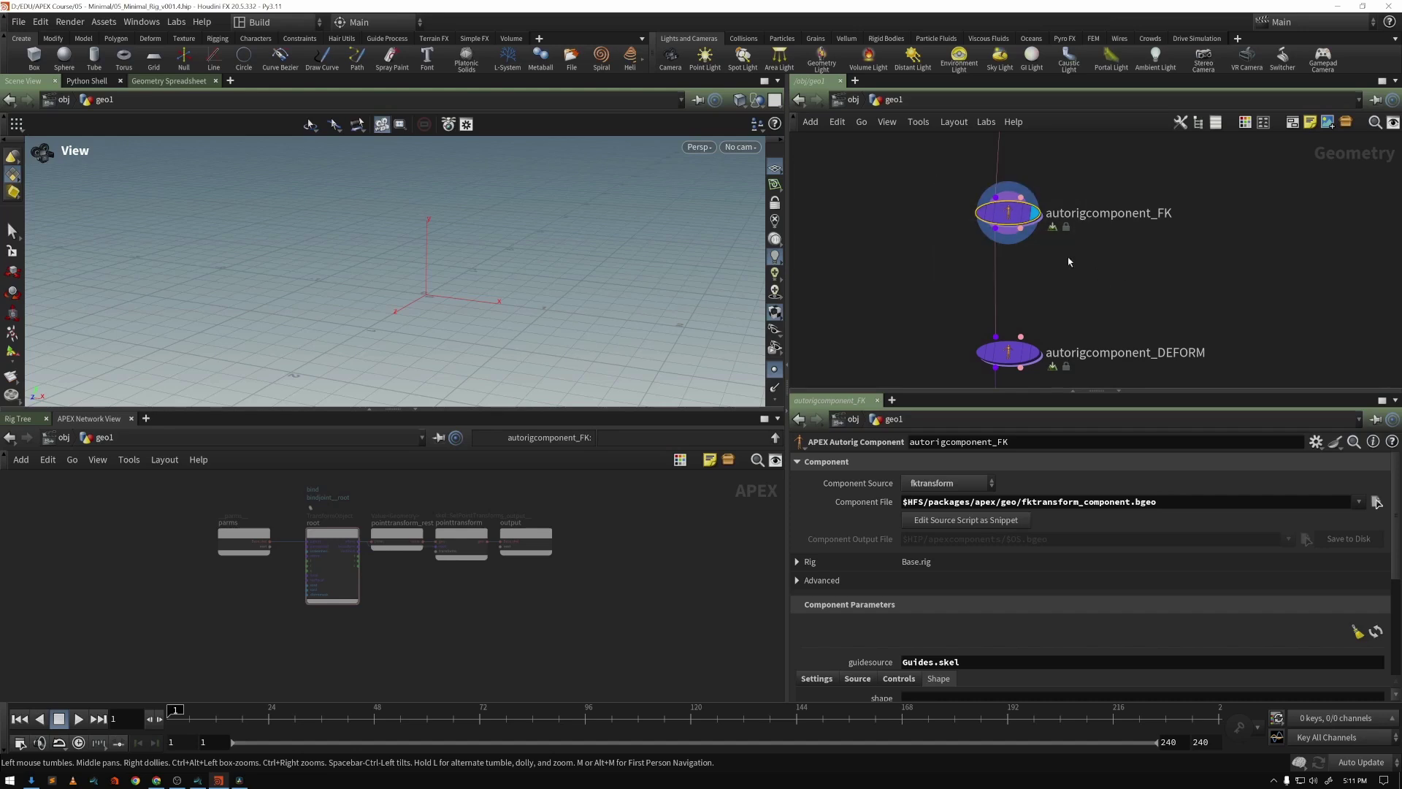
scroll(1006, 214, up, 2)
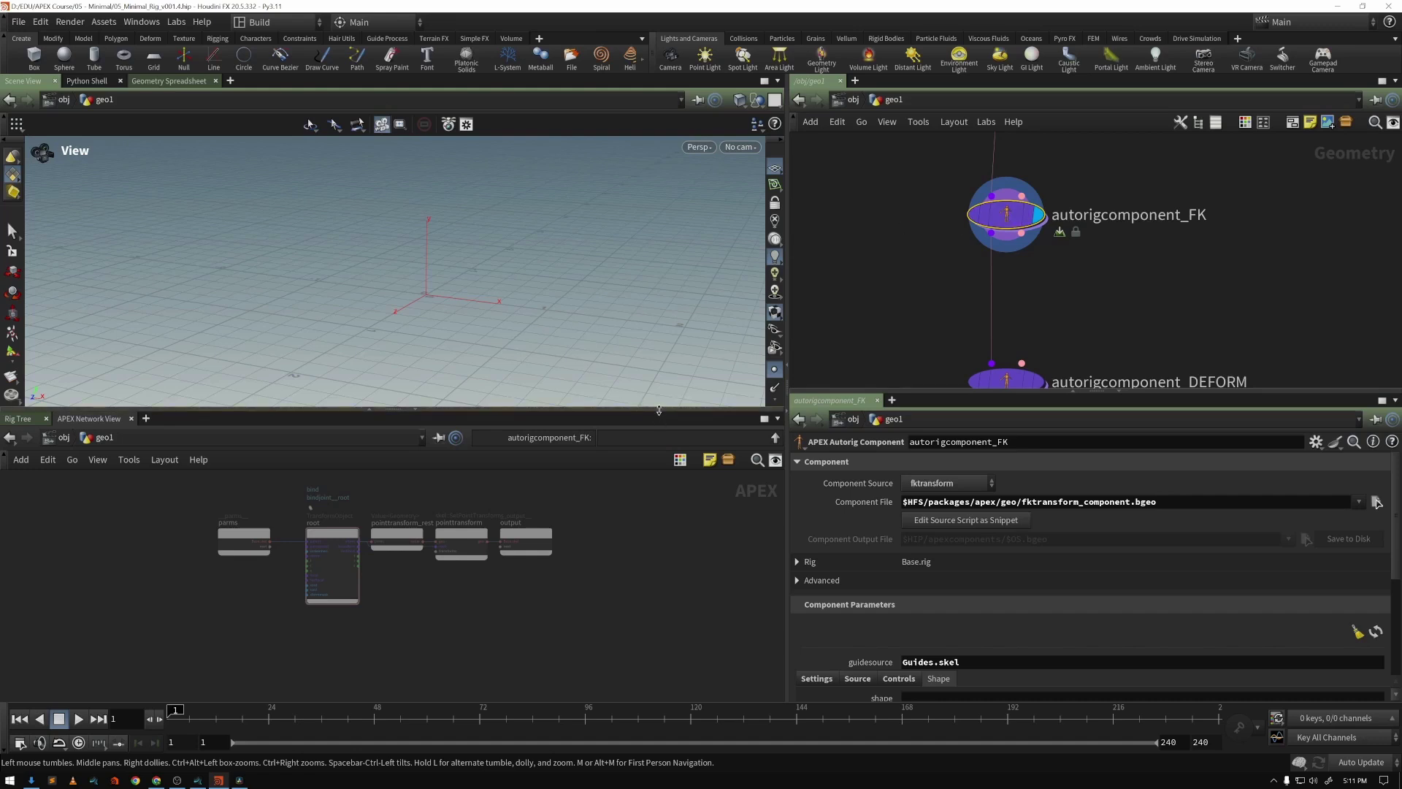
drag(658, 410, 659, 497)
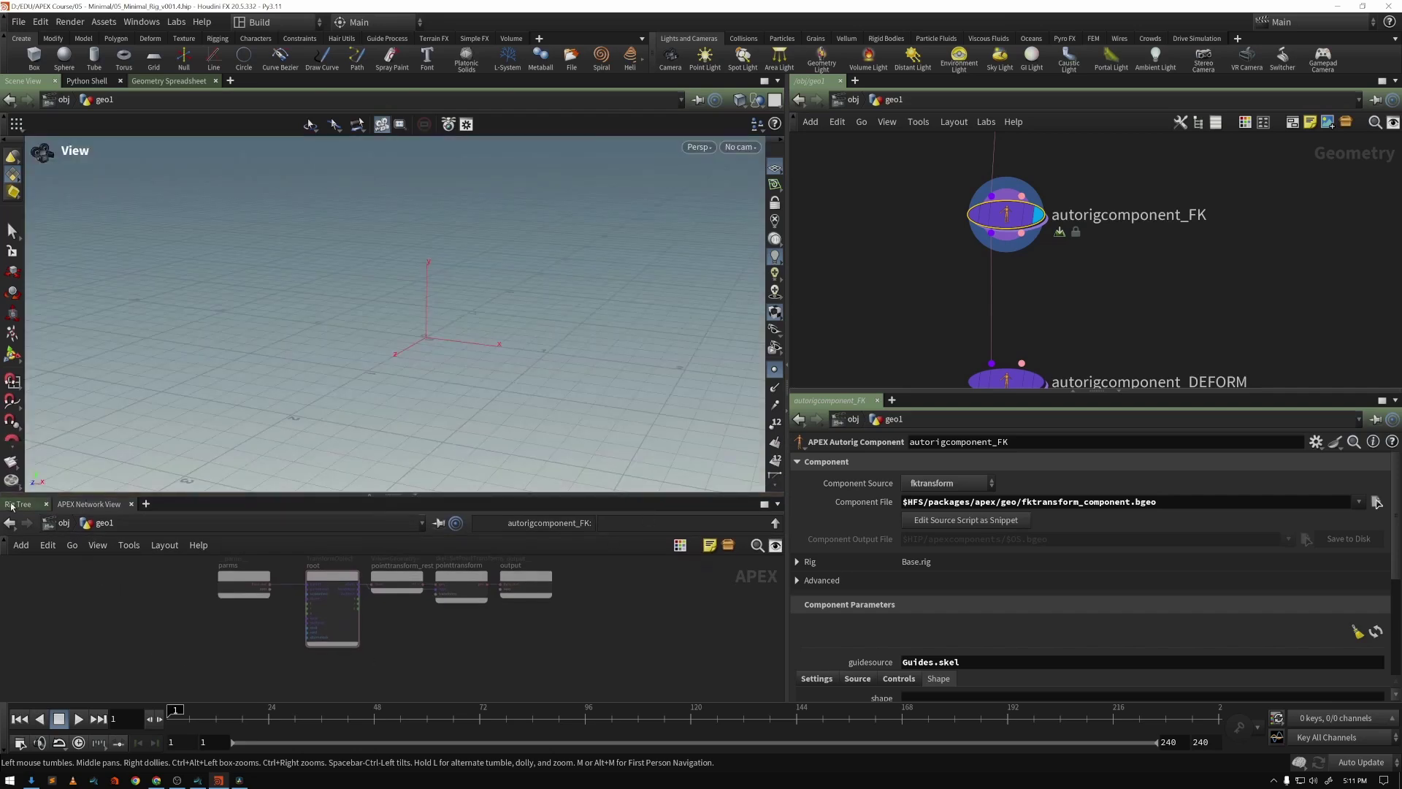
- Hide the lower pane, centre on the FK node, and expand its Rig folder showing Base.rig
click(416, 501)
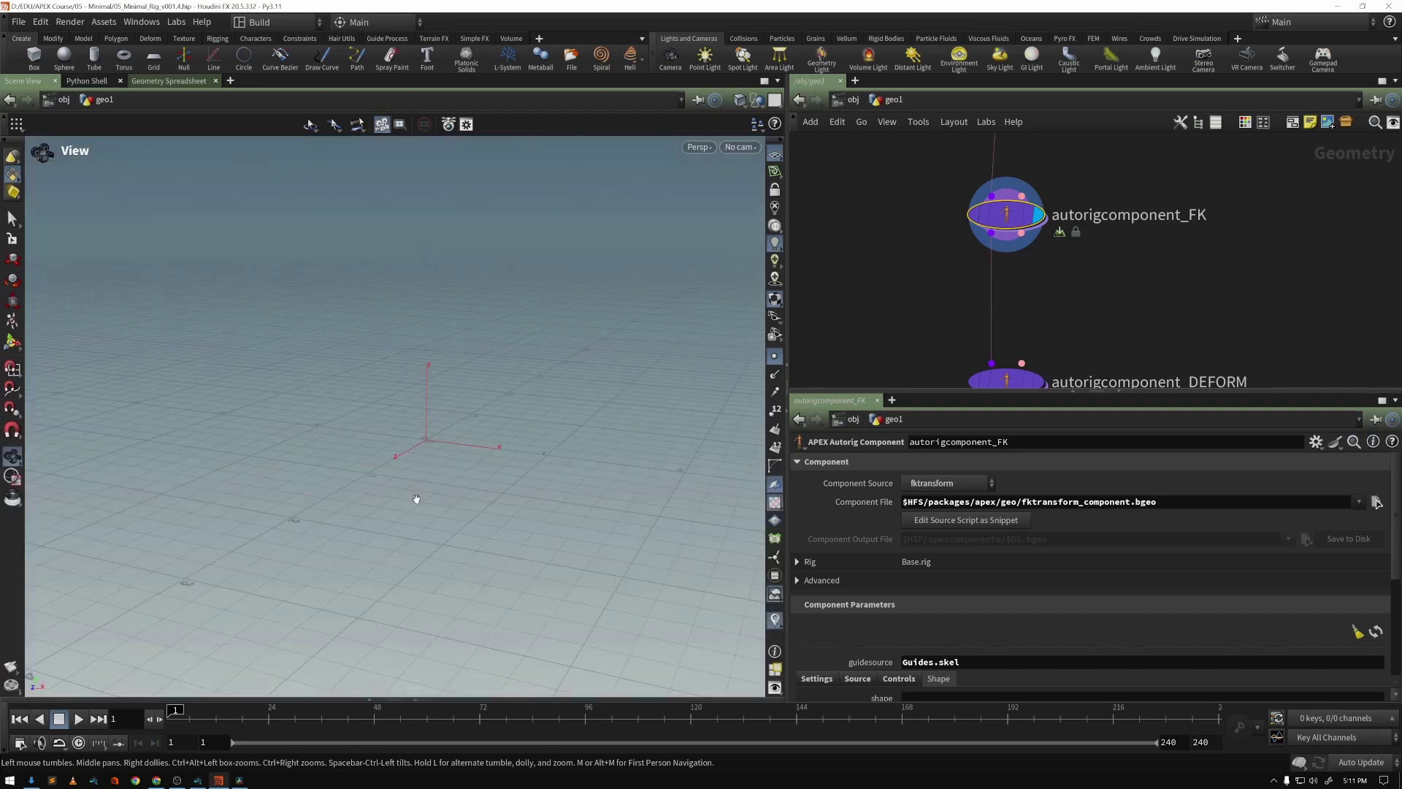
key(f)
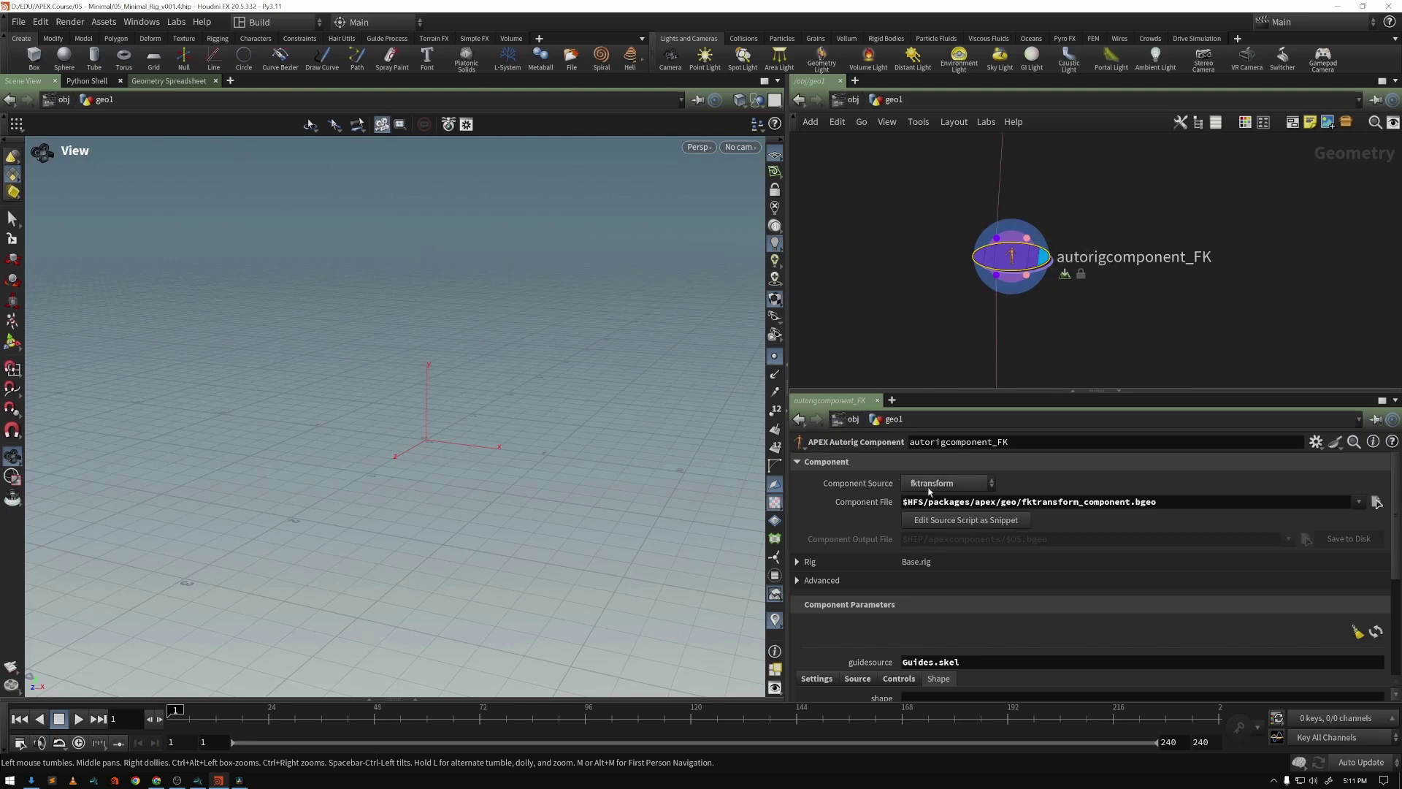
click(802, 463)
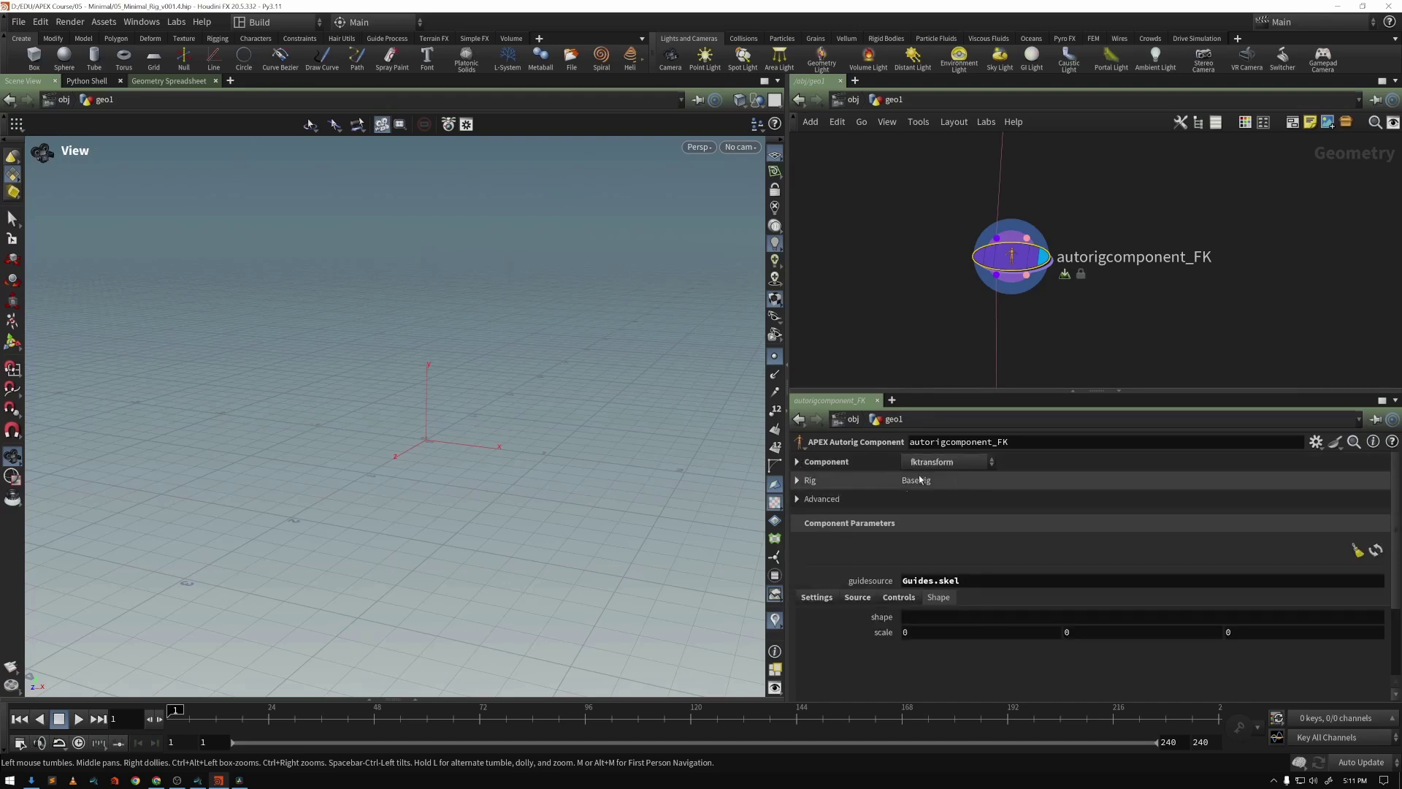
click(796, 481)
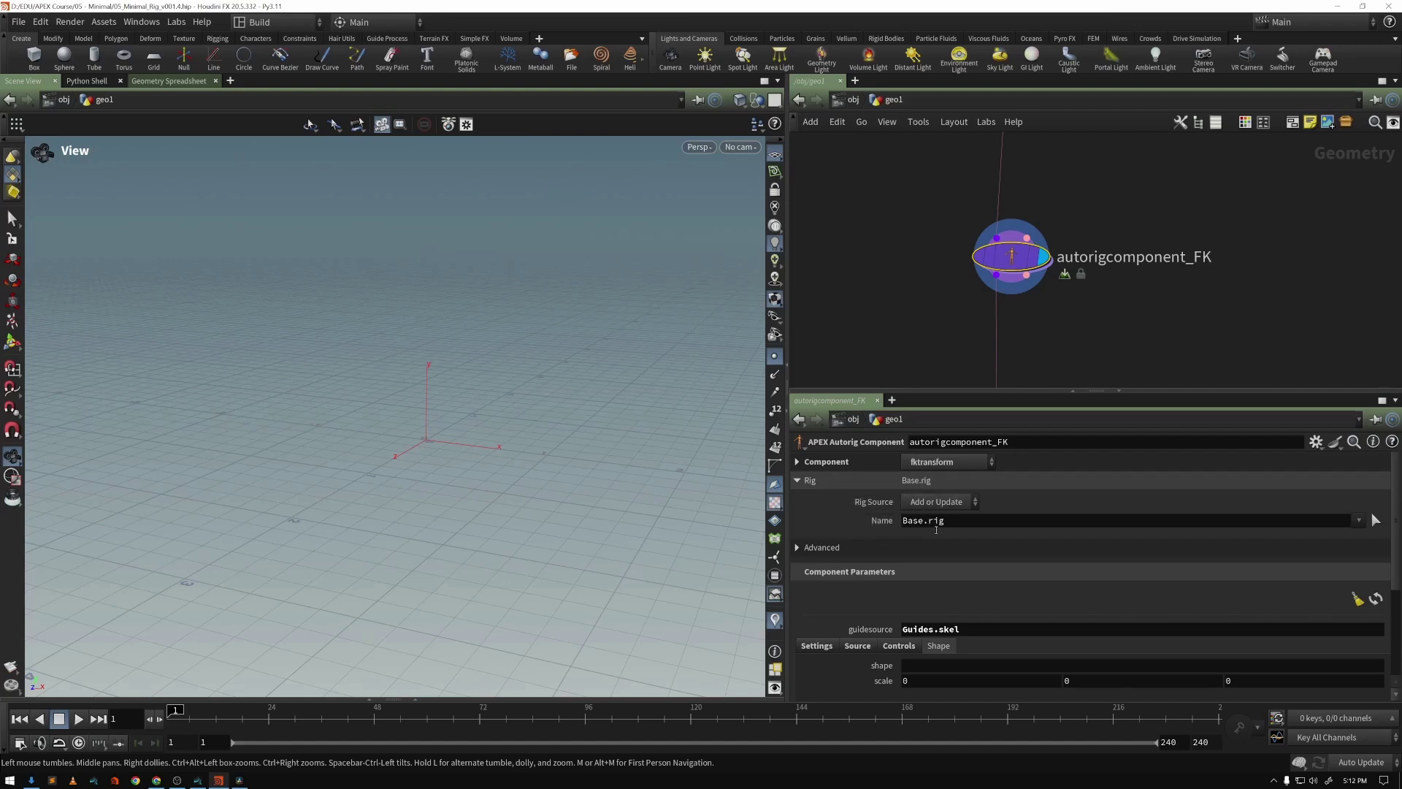
middle_drag(1044, 182, 1038, 374)
- Compare Rig Trees: packfolder1 holds Base.skel, Base.shp, Guides.skel; autorigcomponent_FK adds Base.rig
click(1015, 197)
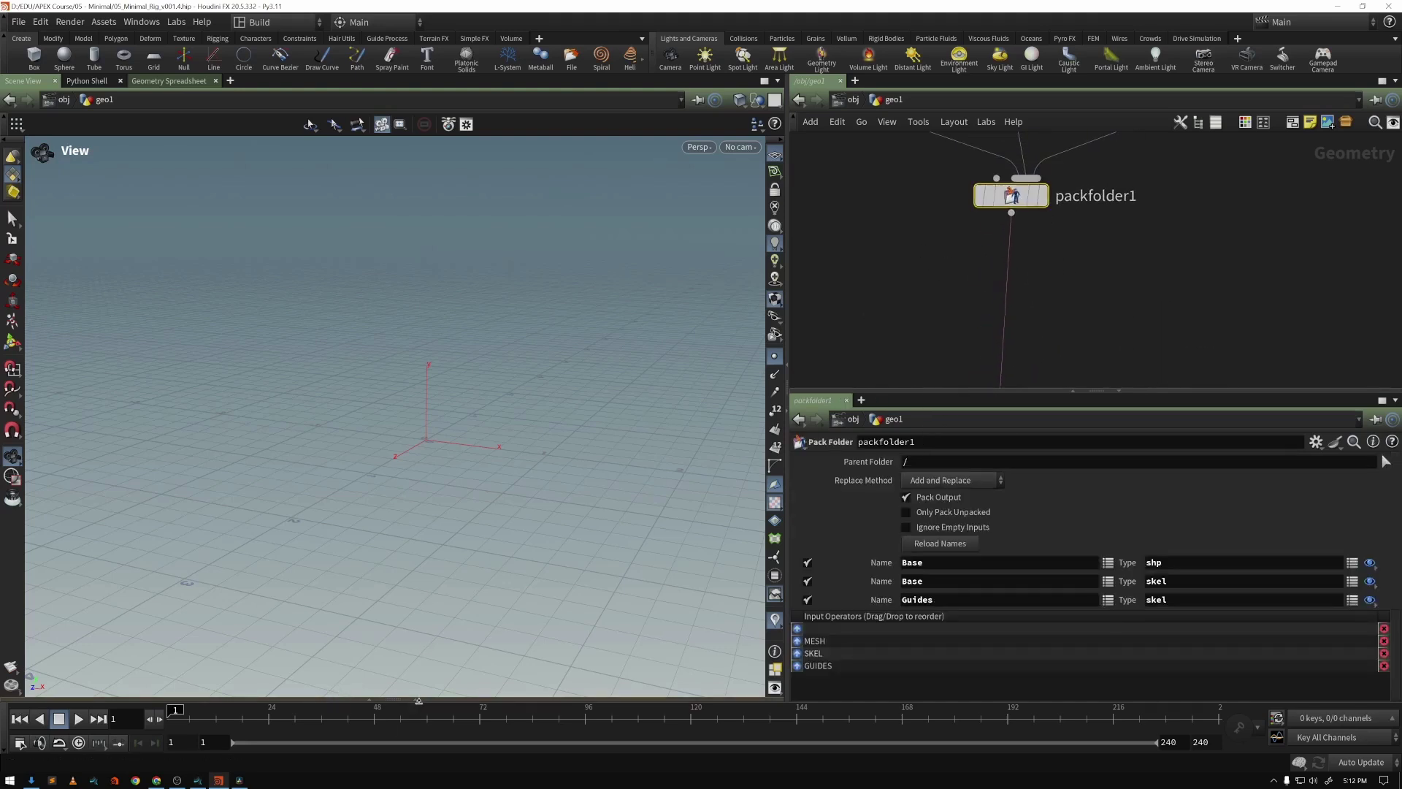
click(284, 700)
click(18, 504)
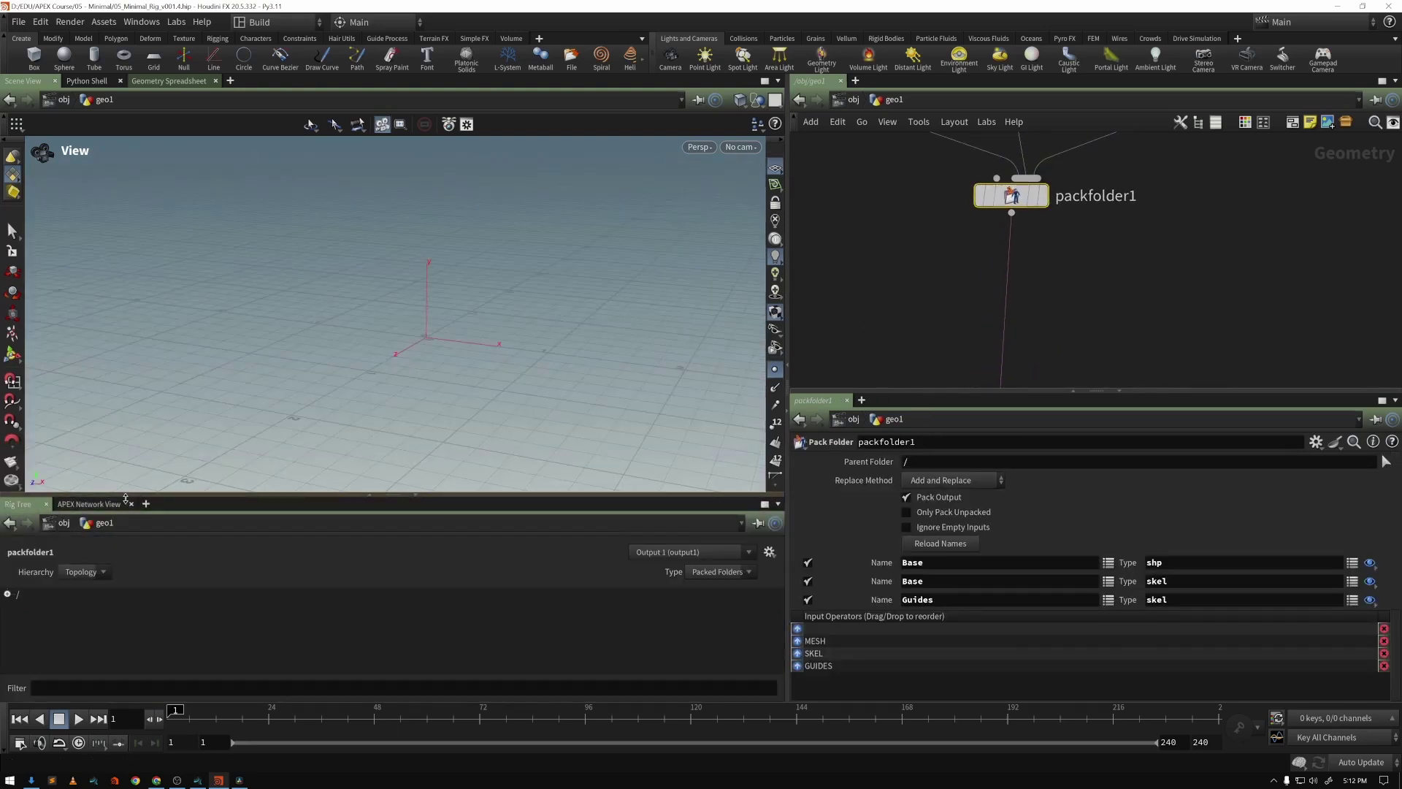
drag(130, 497, 130, 358)
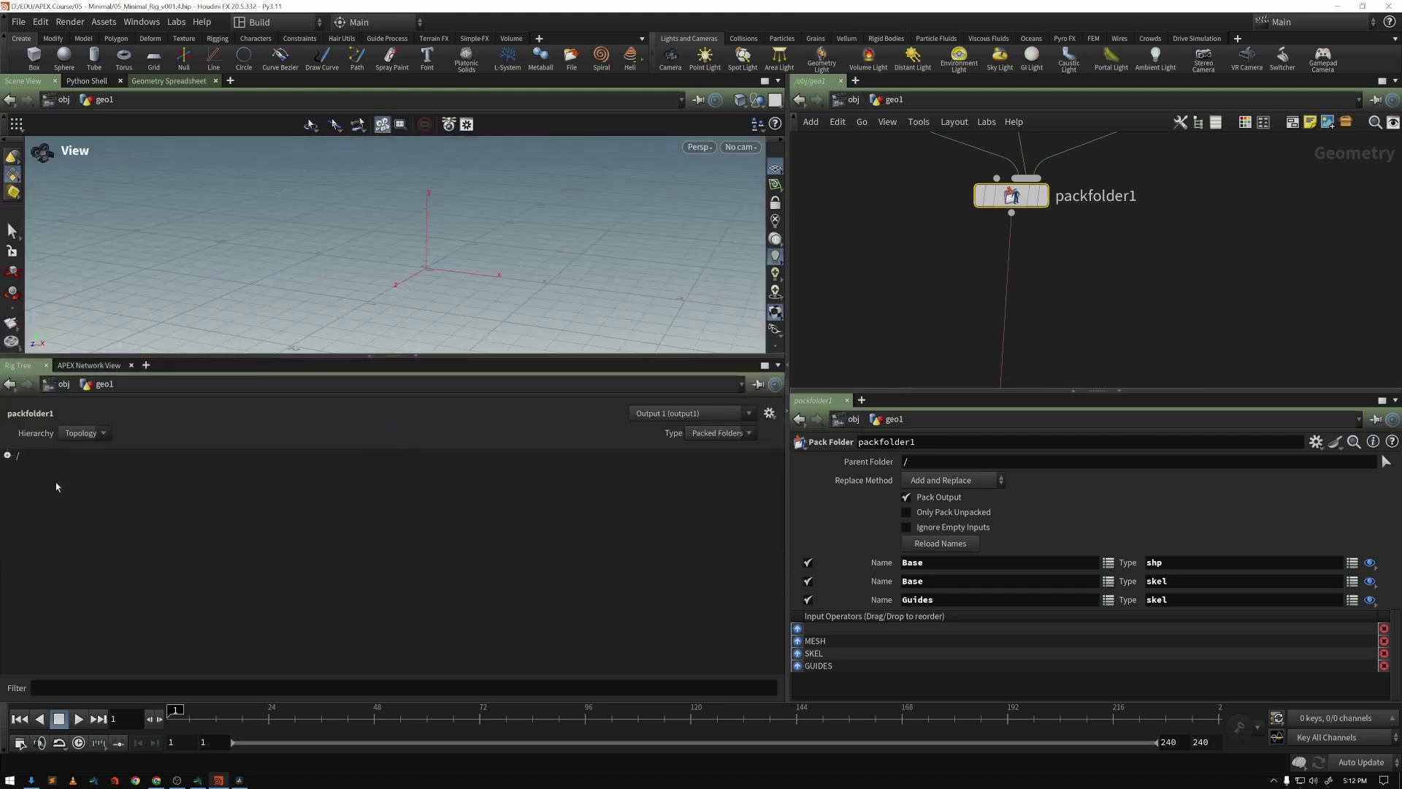
click(7, 454)
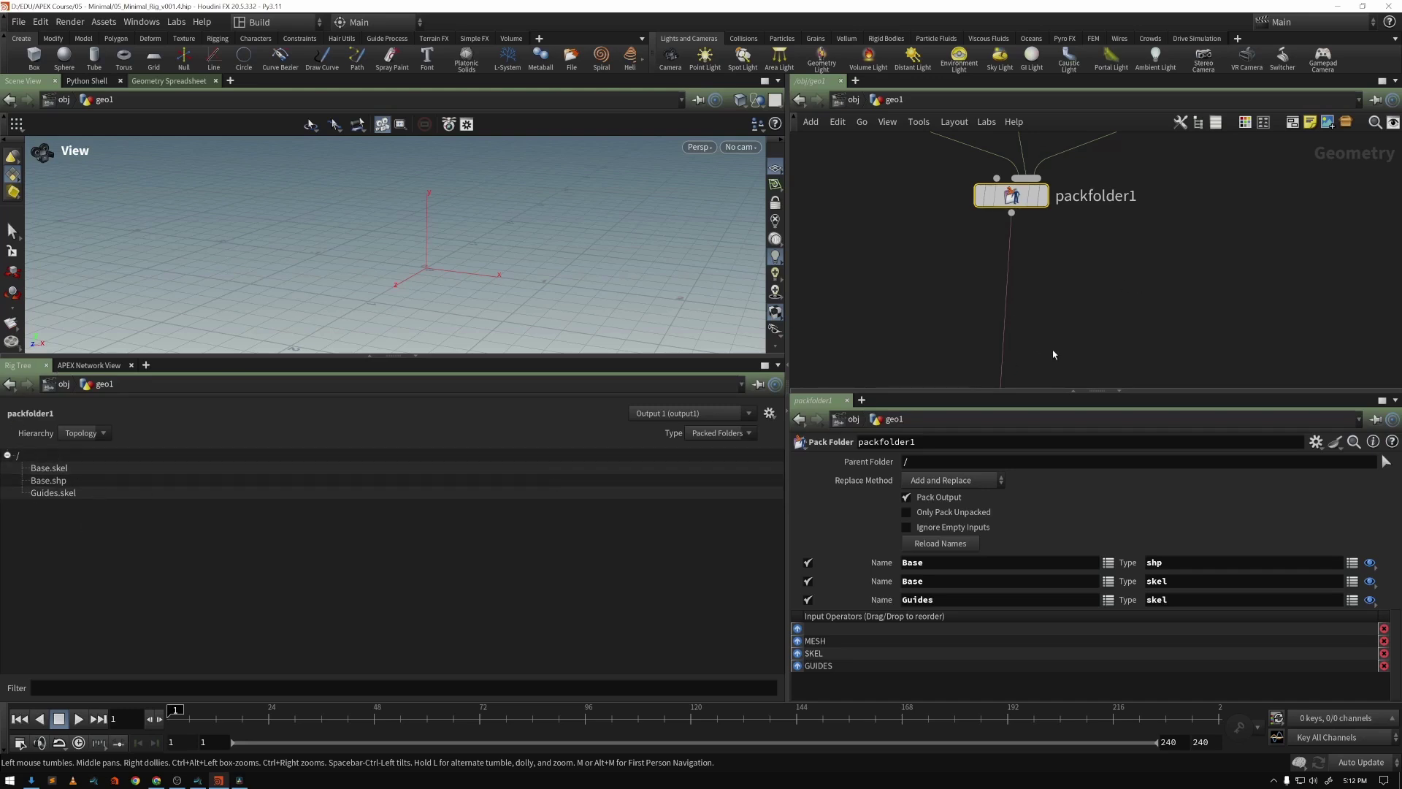
middle_drag(1064, 359, 1062, 291)
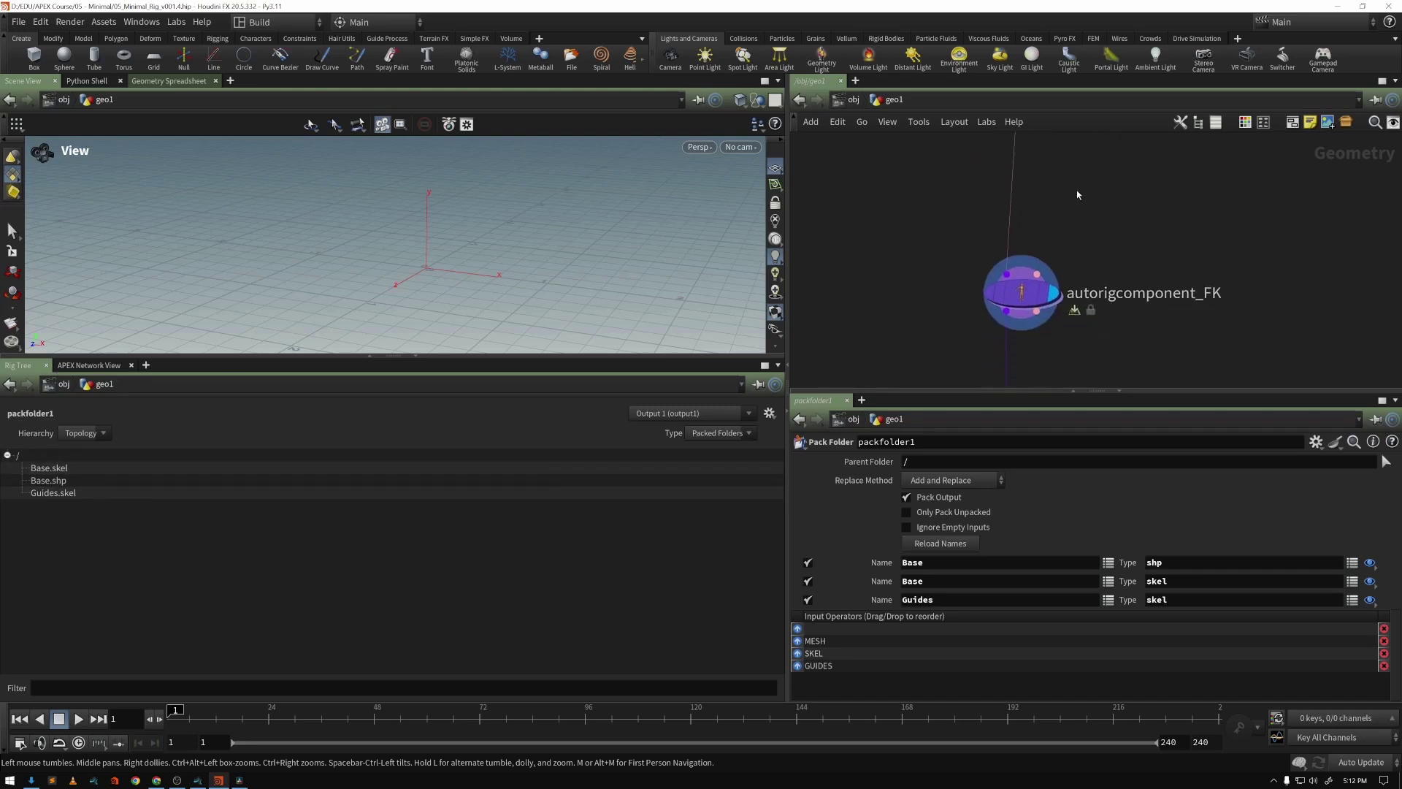
click(1024, 298)
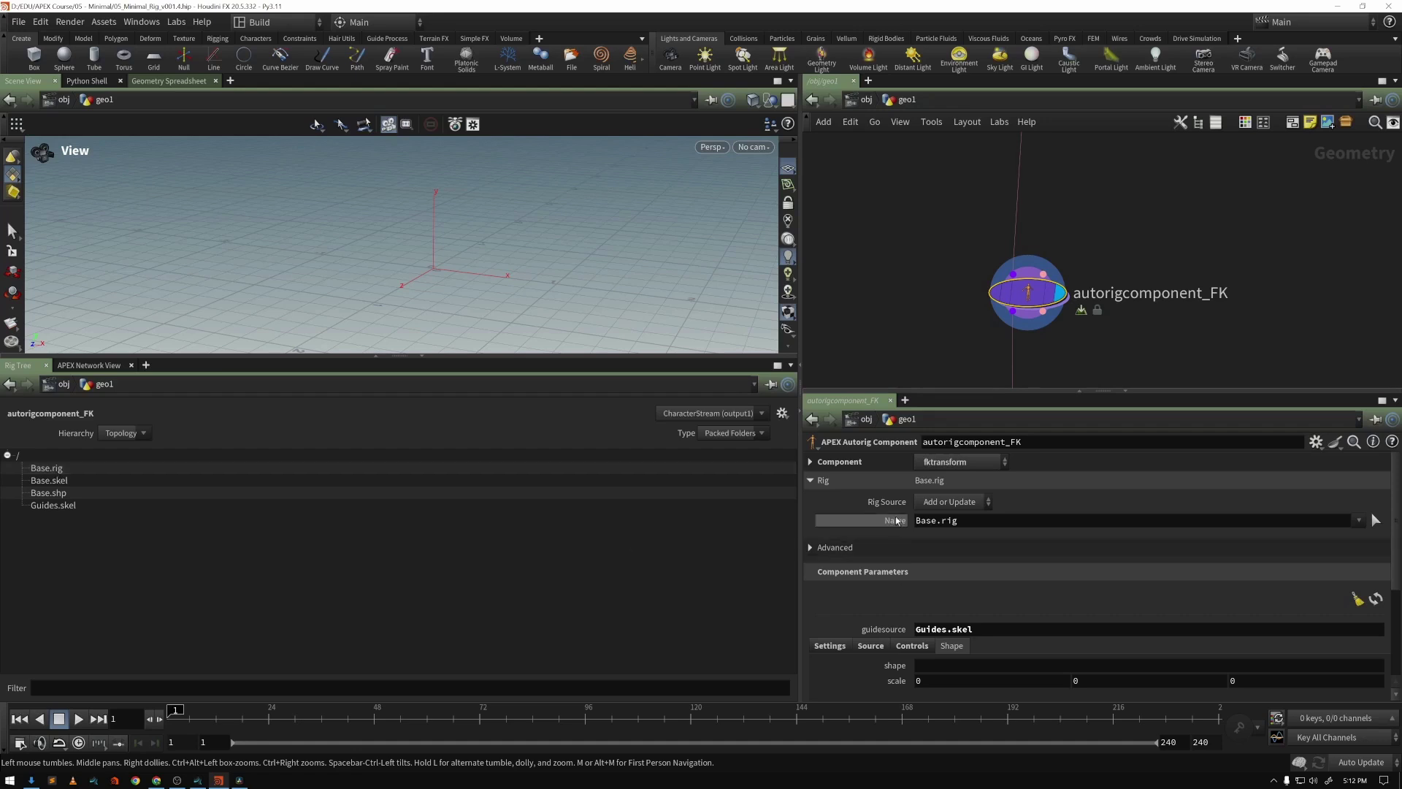
- Review FK's Rig Source options and Base.rig name unchanged, then pick Base.rig in Rig Tree
middle_drag(918, 258, 913, 332)
middle_drag(1044, 155, 1050, 243)
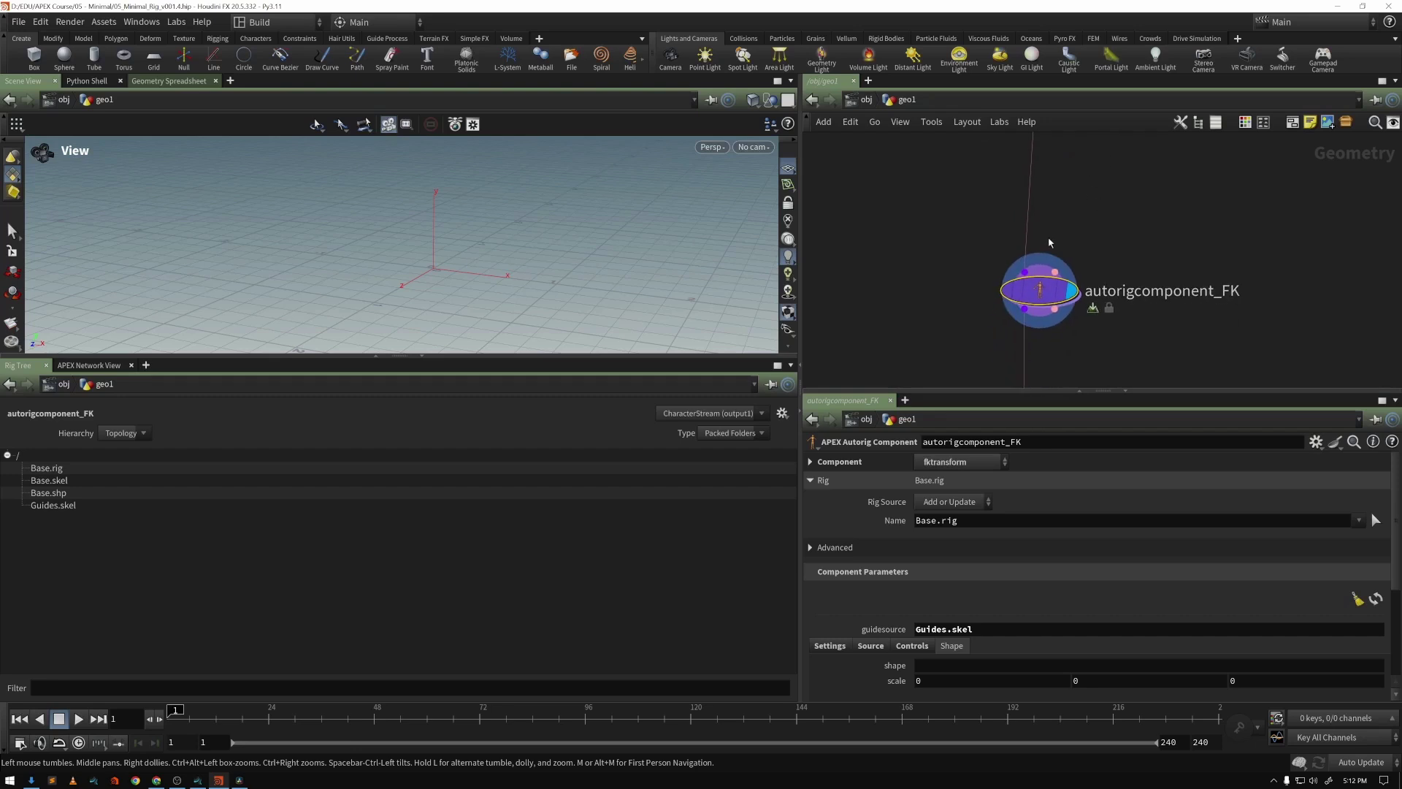
click(961, 505)
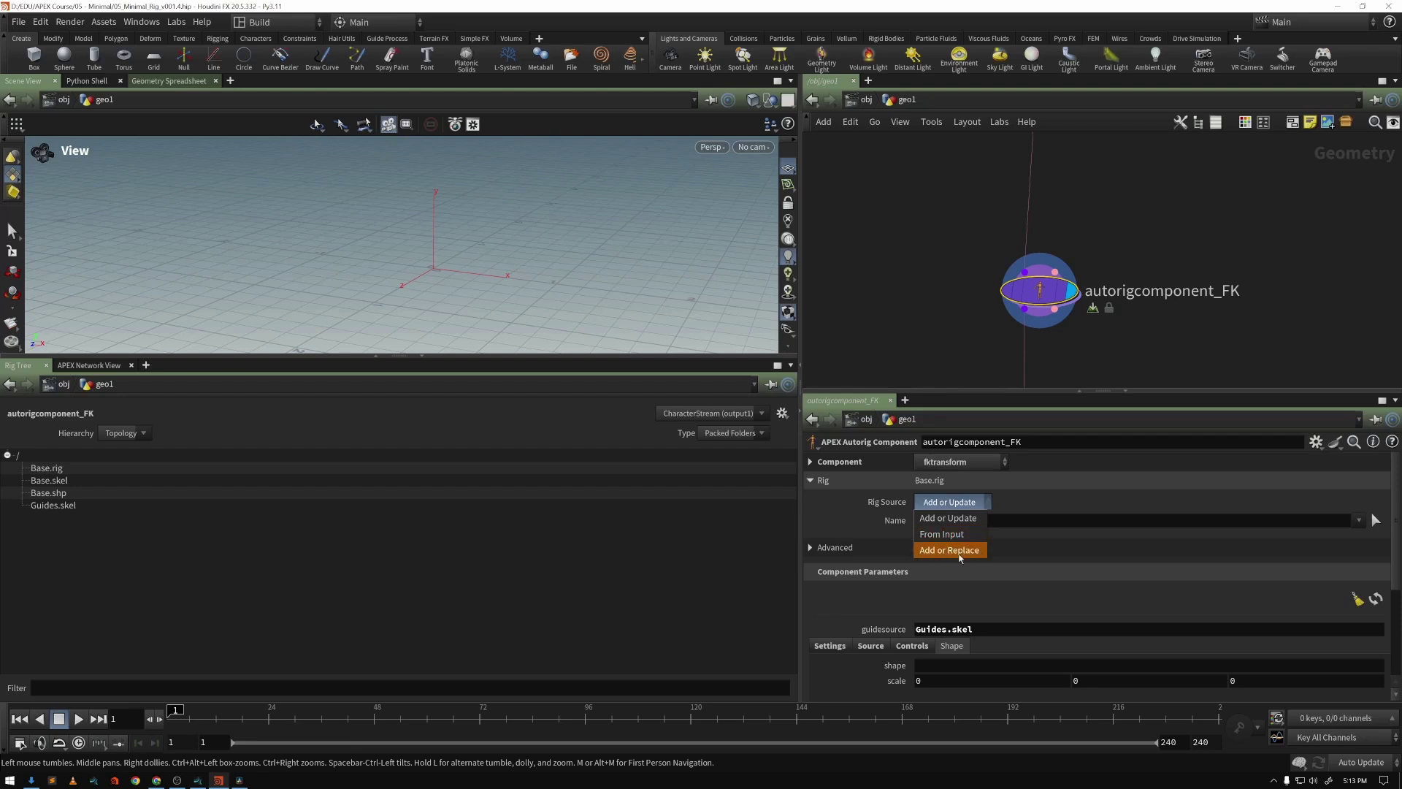
click(1015, 508)
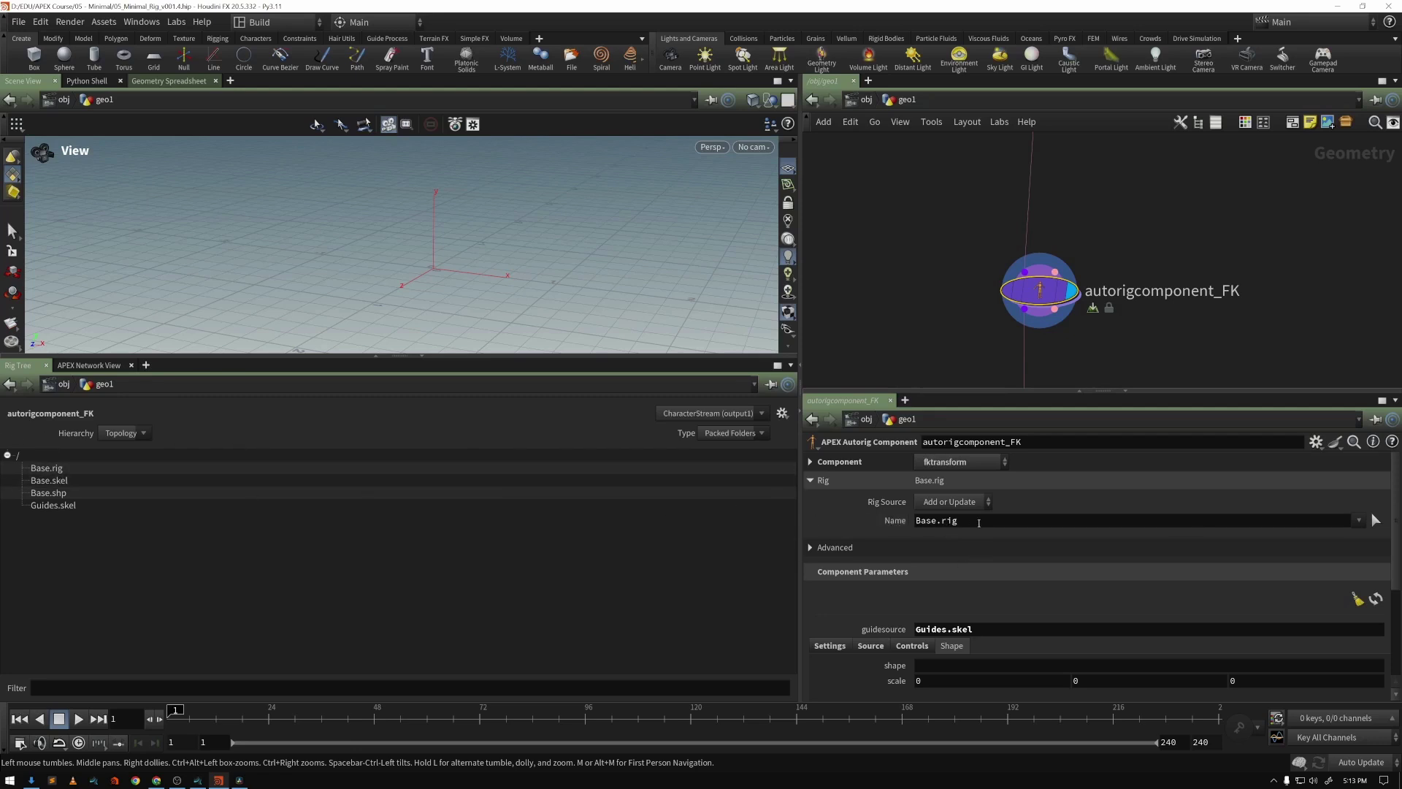
drag(983, 523, 707, 558)
click(57, 471)
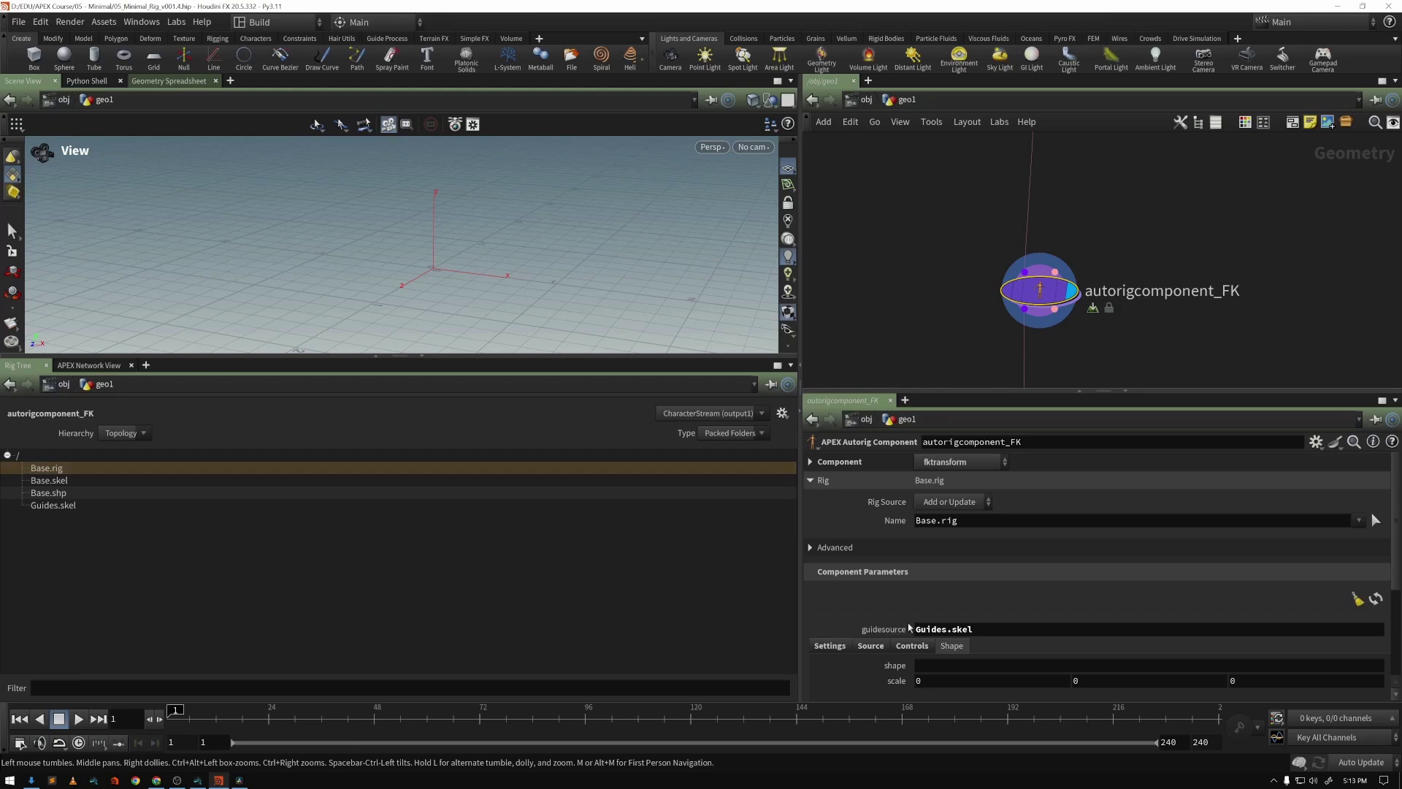
- Collapse the Advanced folder, leave the Component type unchanged, and scroll to Component Parameters
click(810, 547)
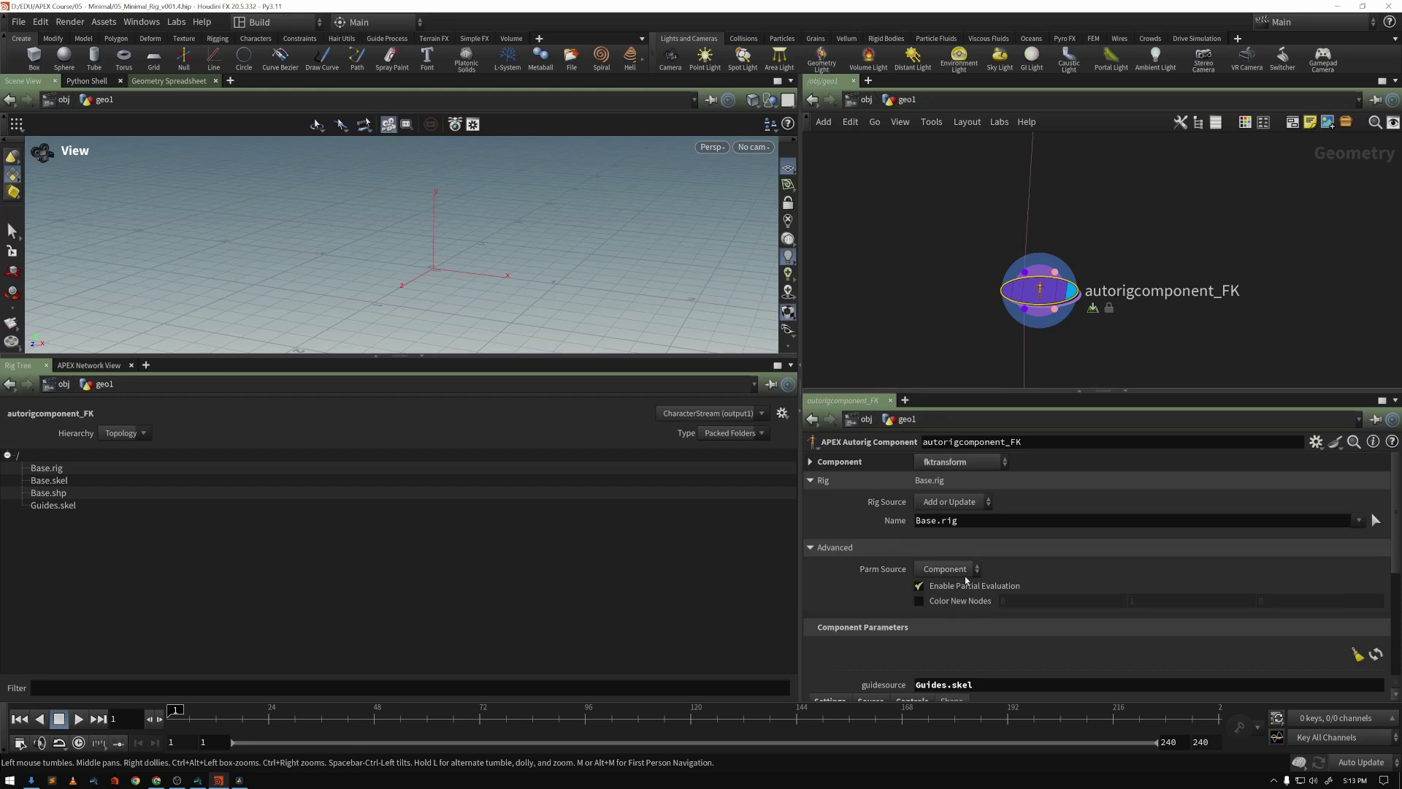
click(810, 547)
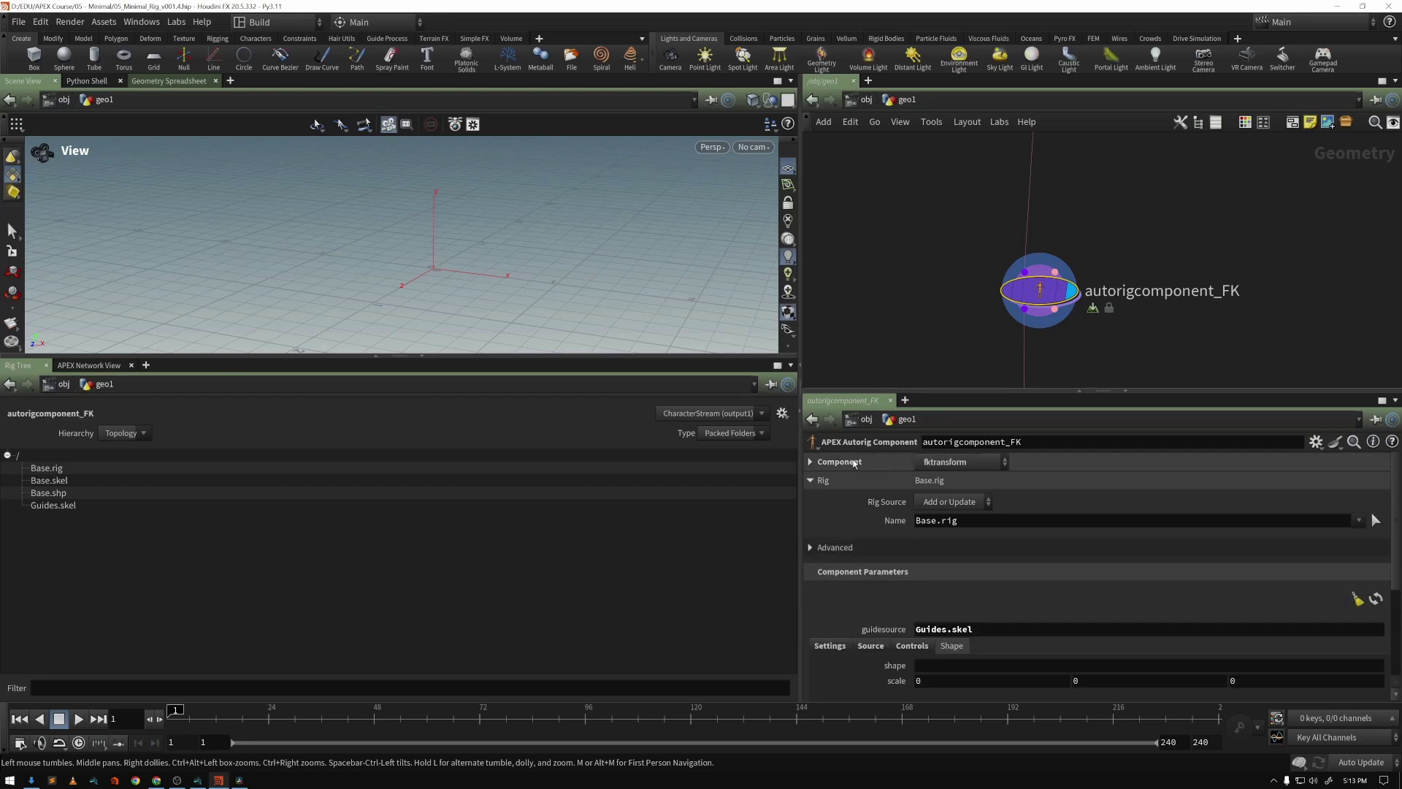
click(949, 461)
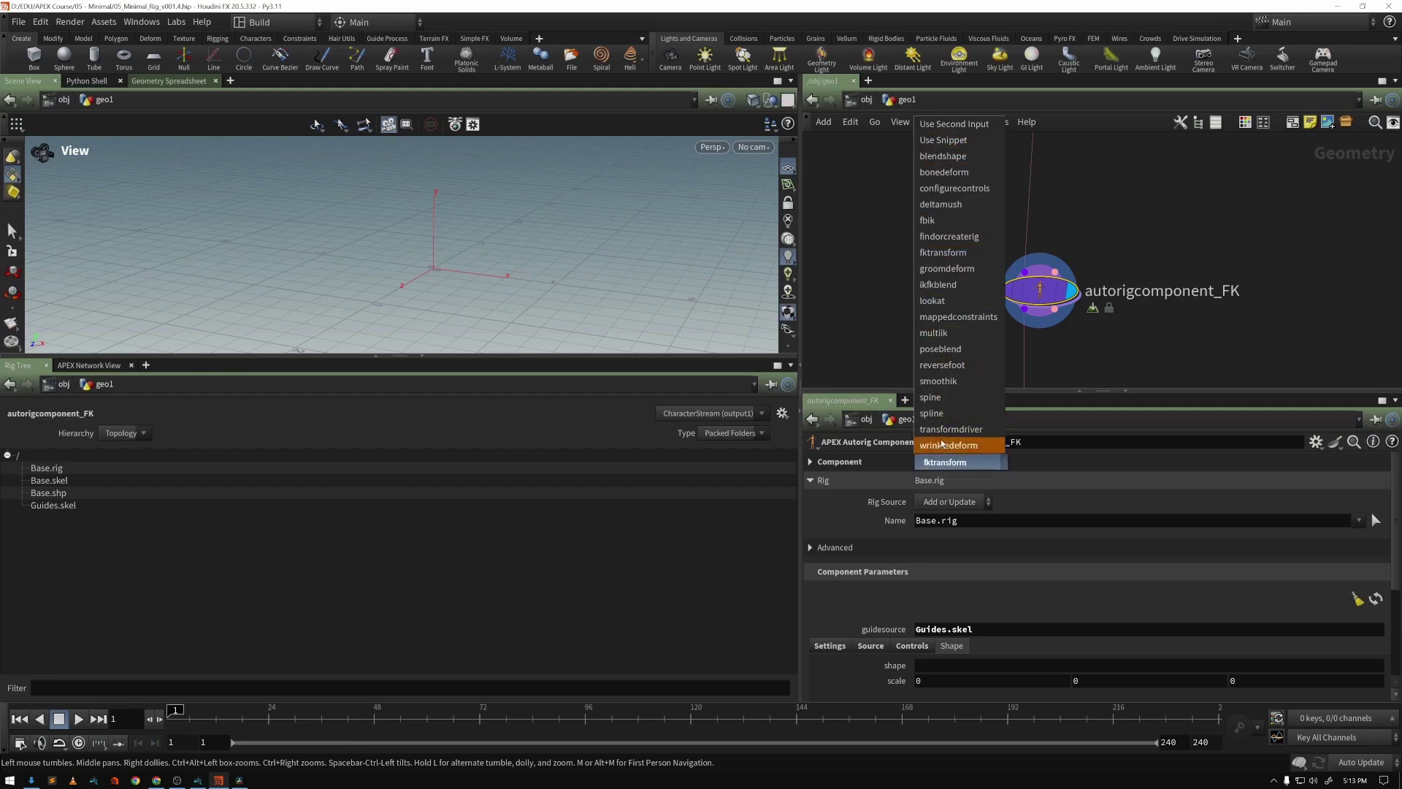
click(872, 301)
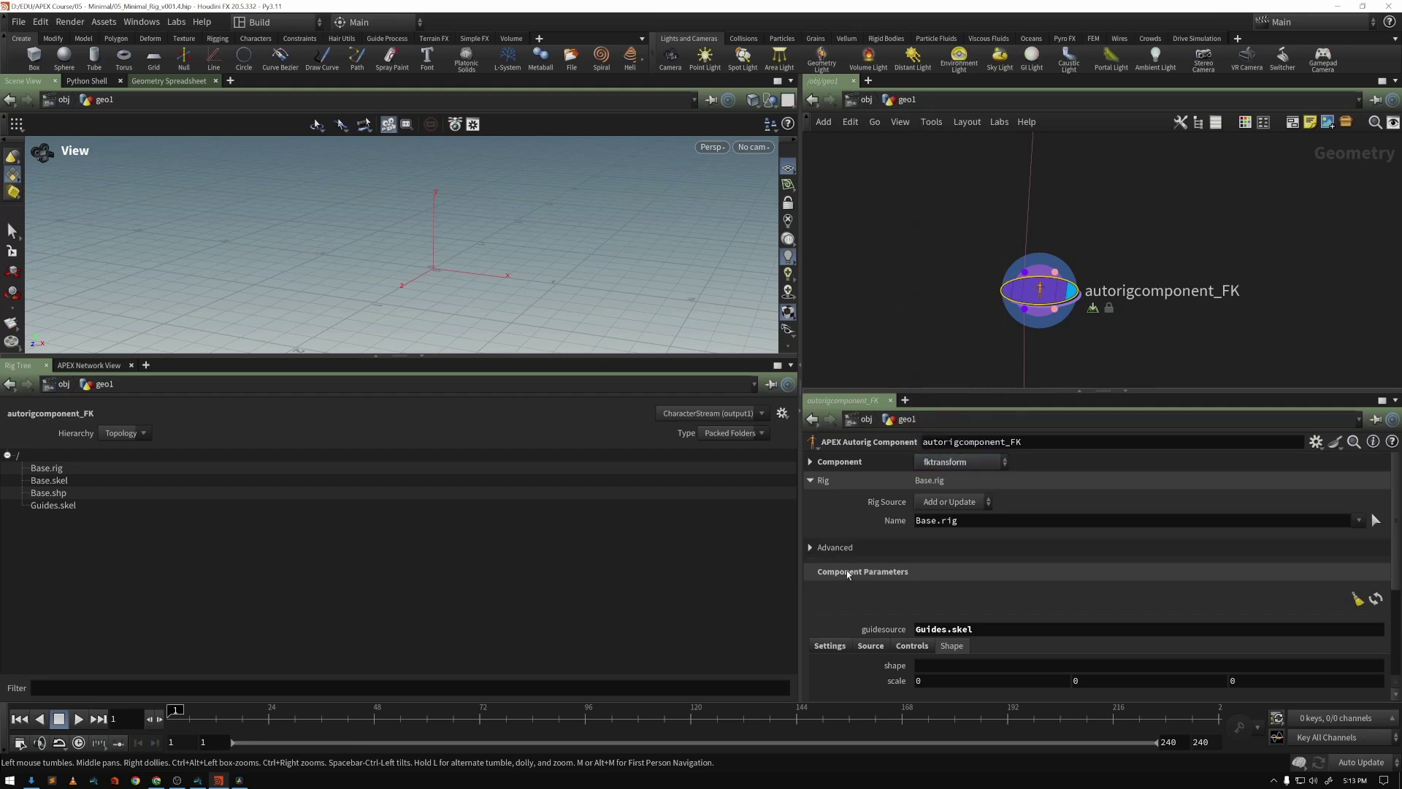
scroll(848, 573, down, 3)
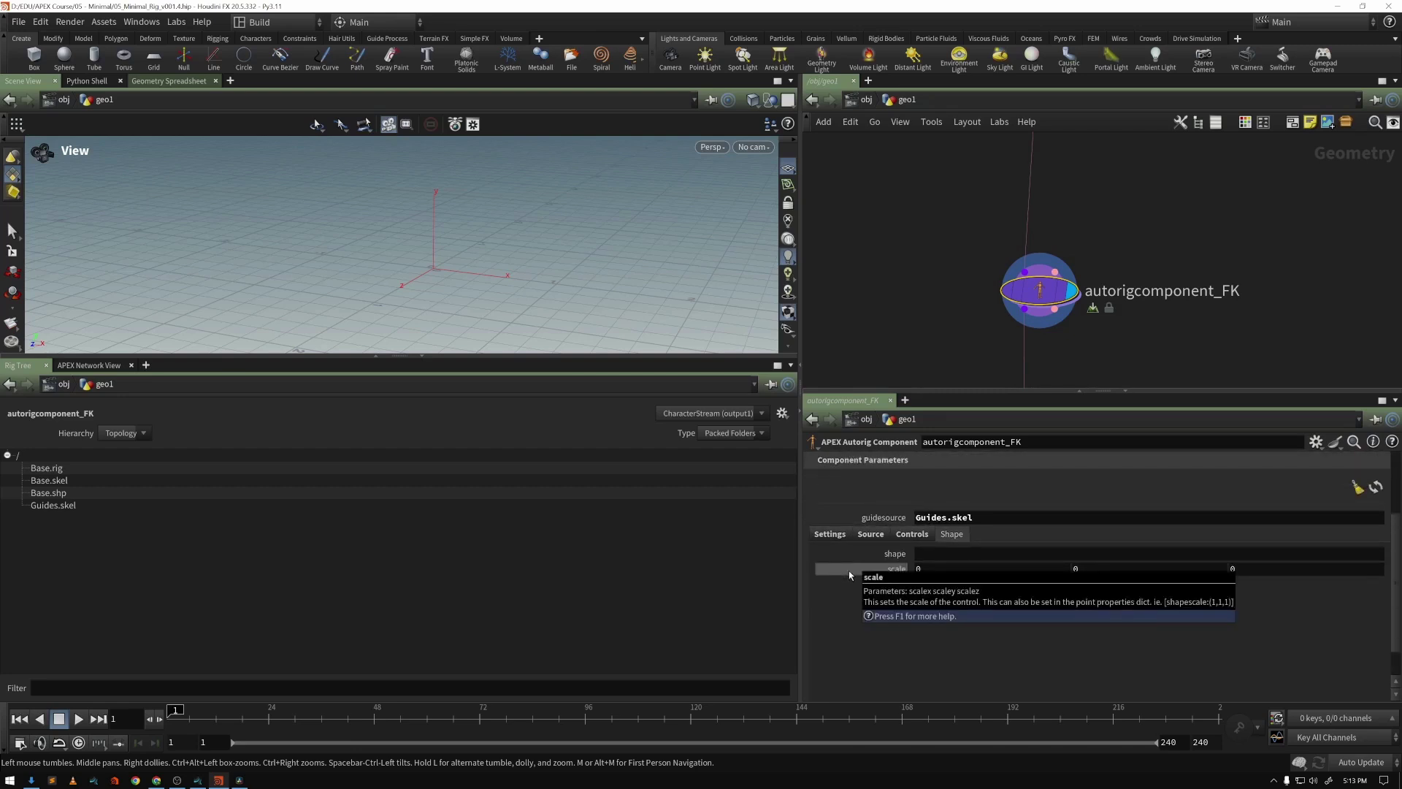
- Check the Settings tab and packfolder1's Guides skel entry, then reselect autorigcomponent_FK
click(830, 536)
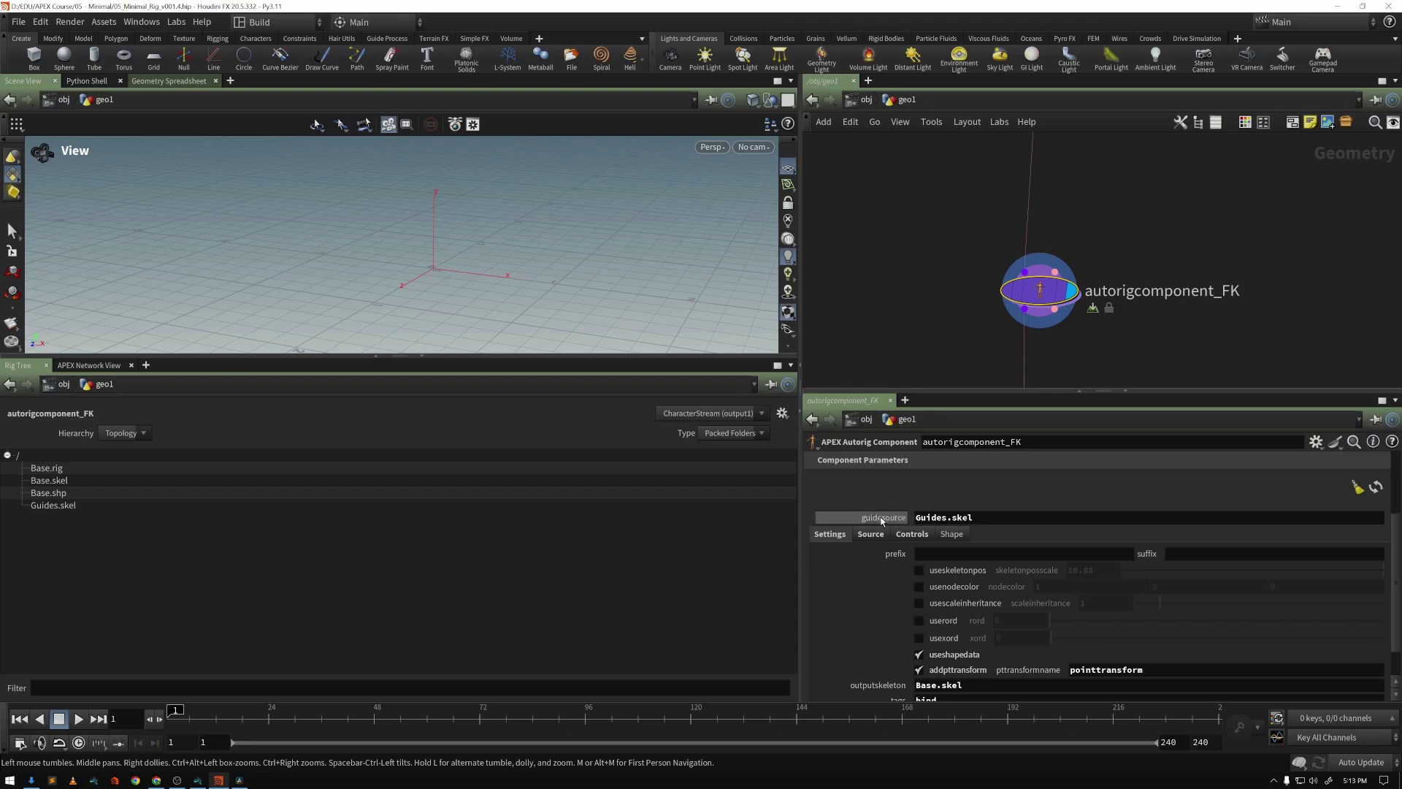
mouse_move(882, 521)
key(Up)
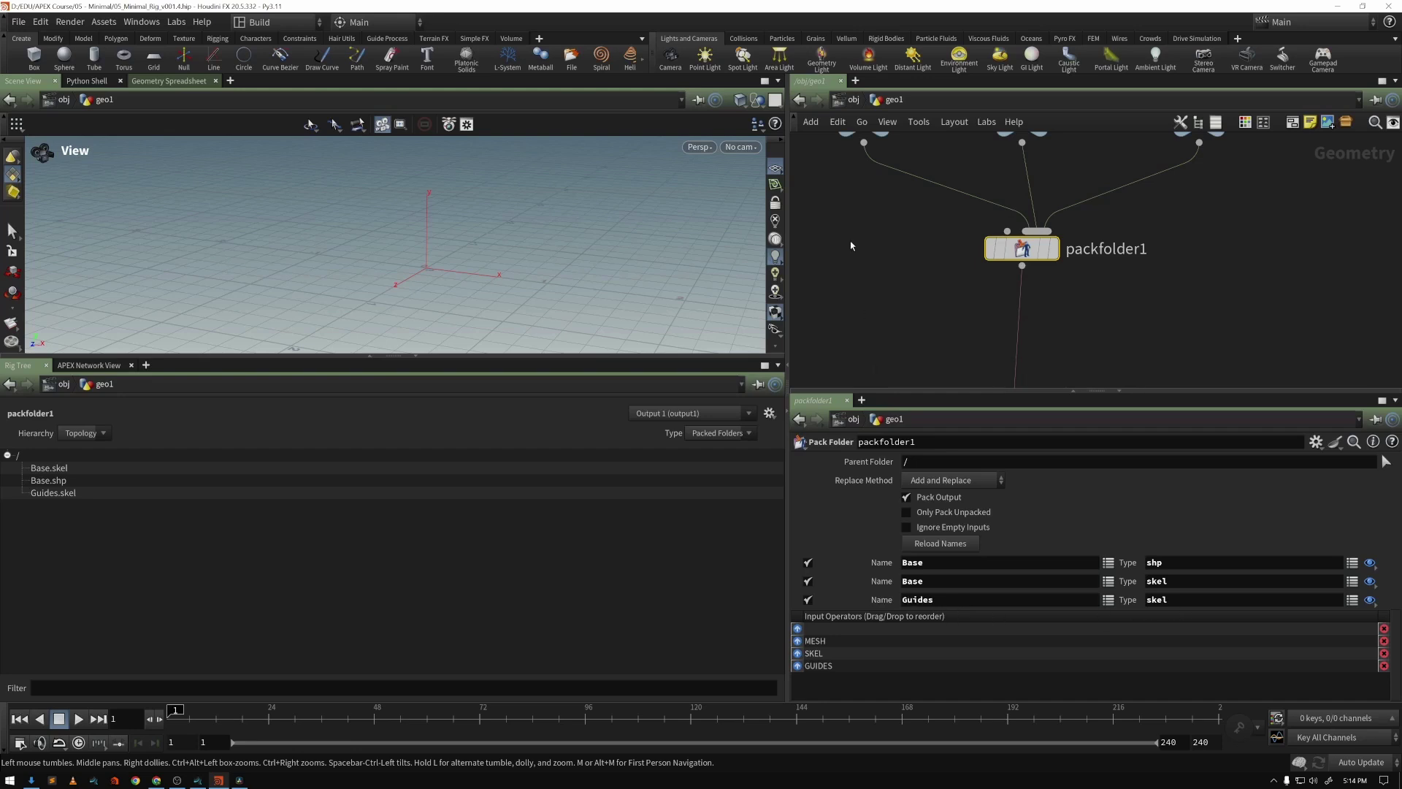
scroll(908, 312, down, 2)
middle_drag(908, 312, 917, 131)
click(1014, 276)
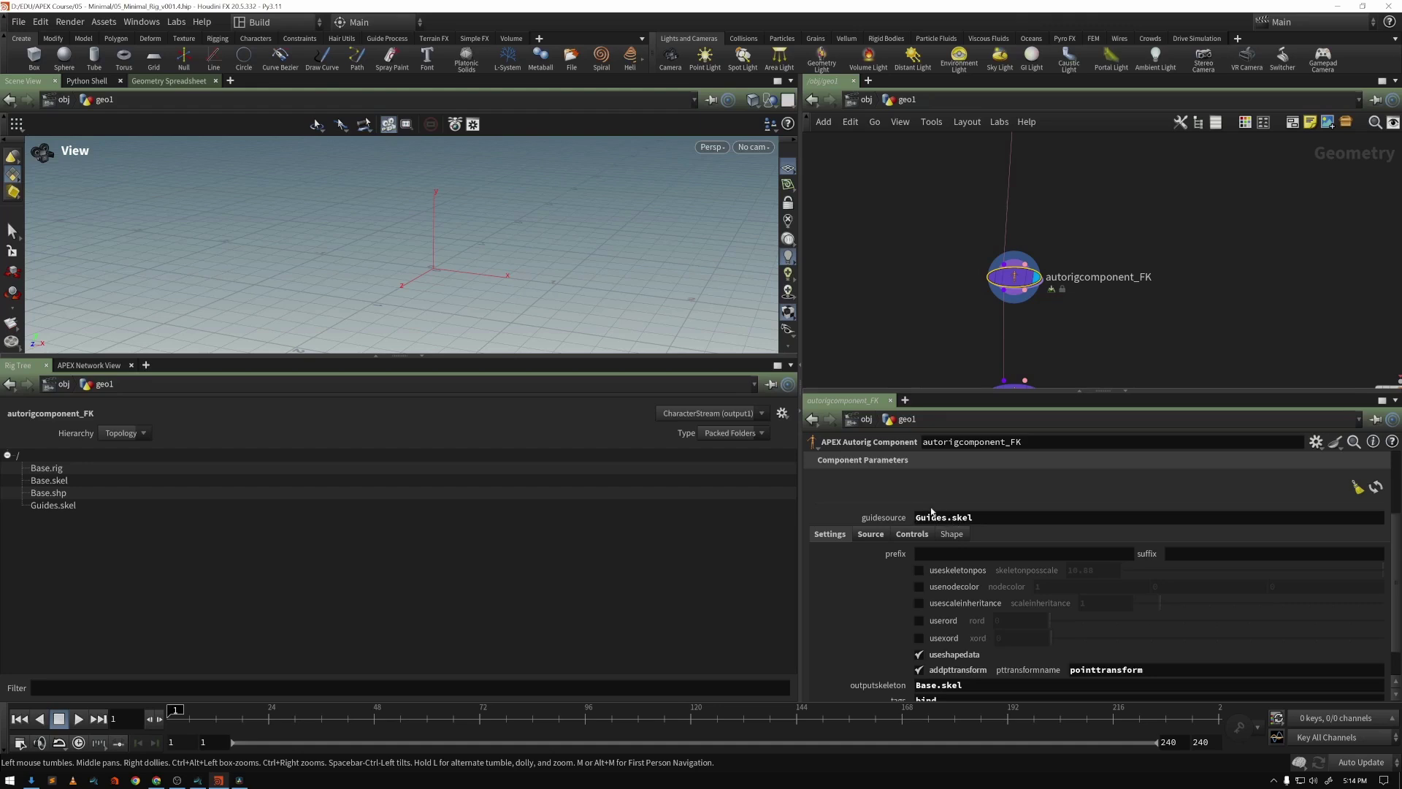
click(871, 536)
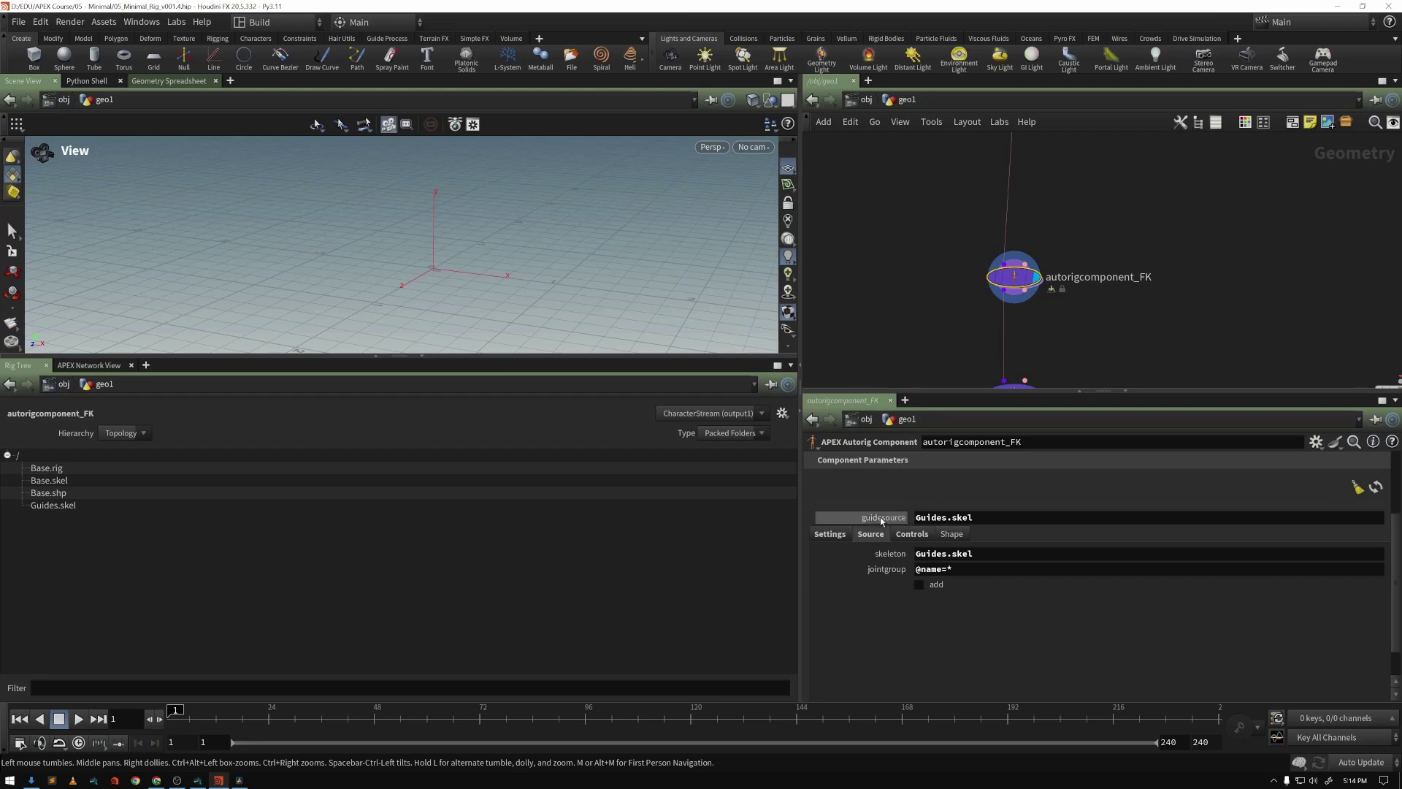
right_click(868, 538)
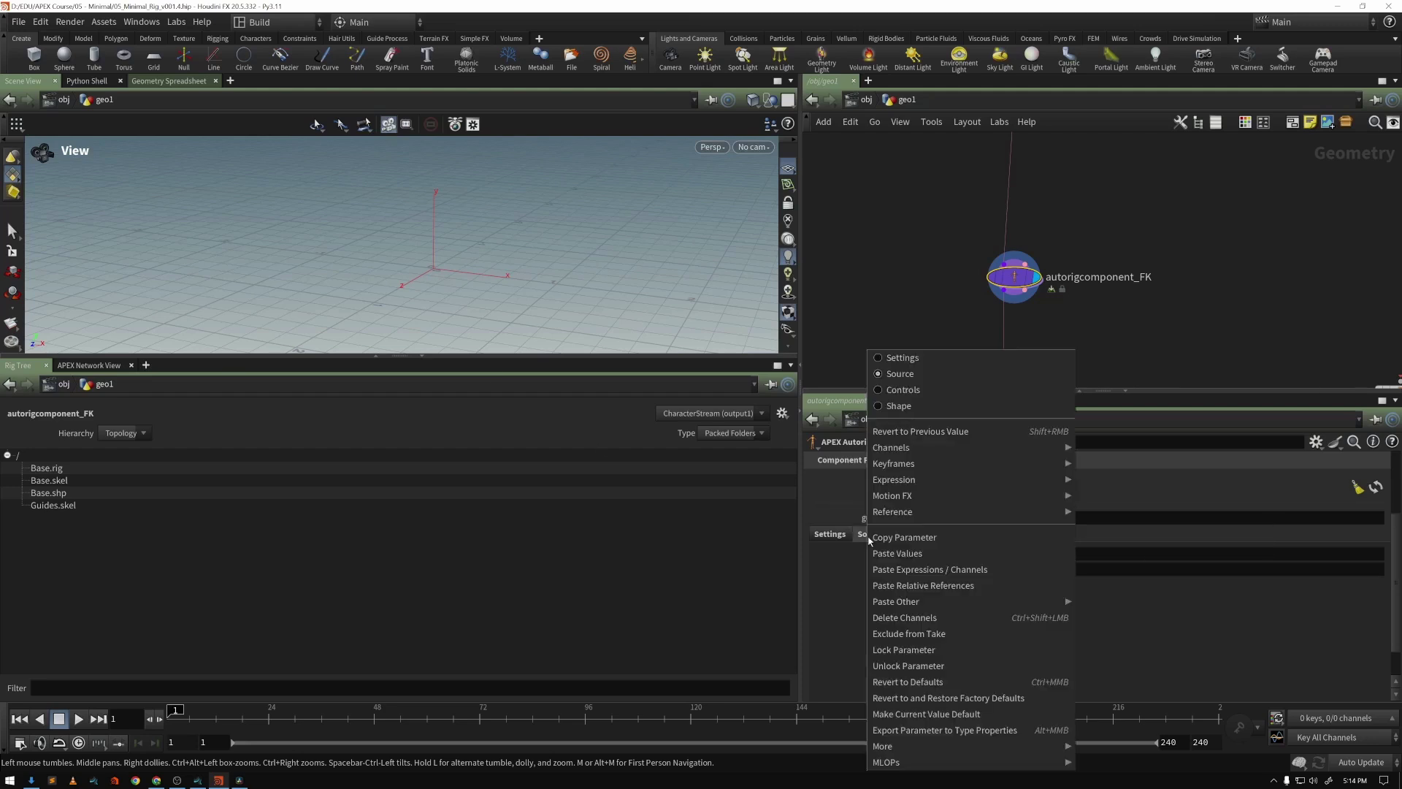
click(845, 574)
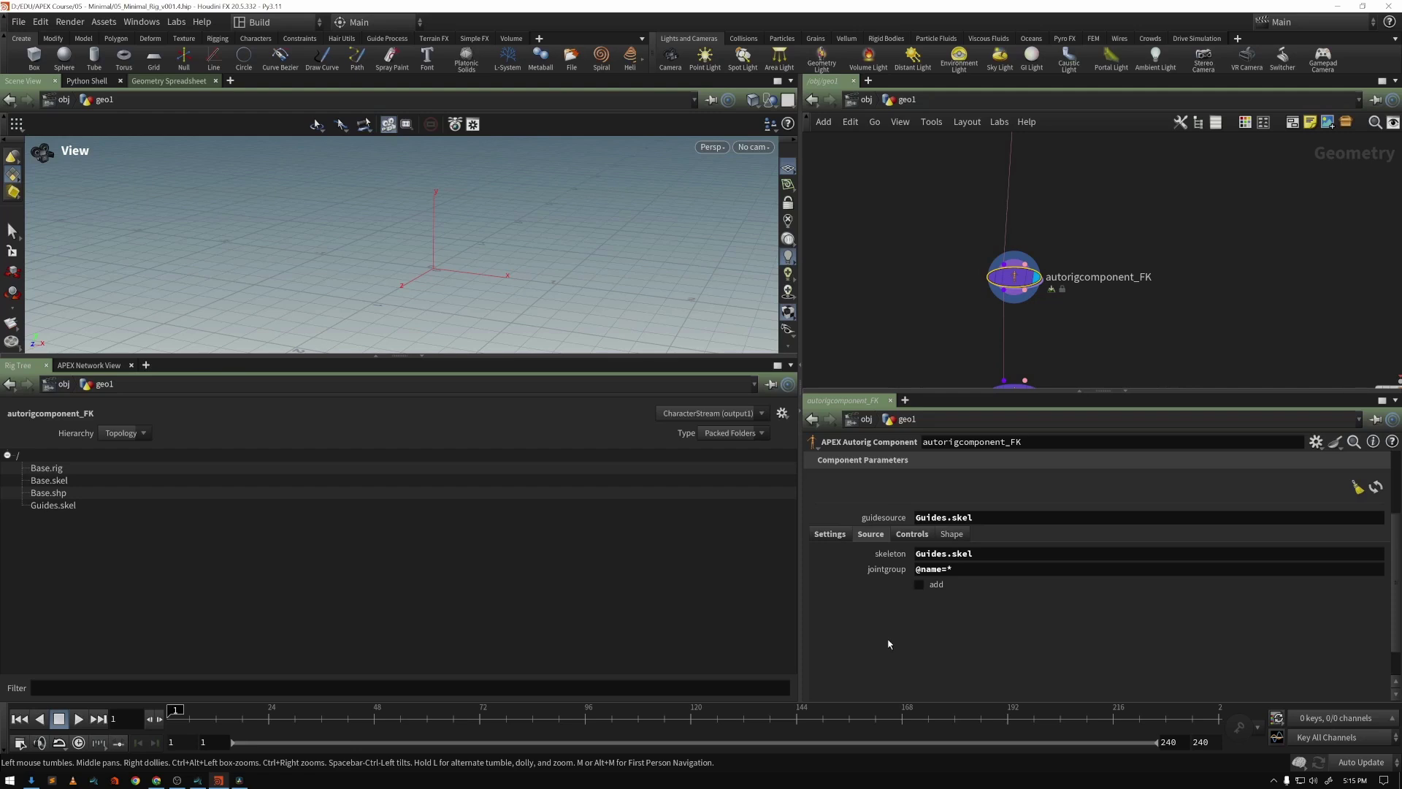
- Delete and rewire the GUIDES connection into packfolder1
scroll(1128, 326, up, 5)
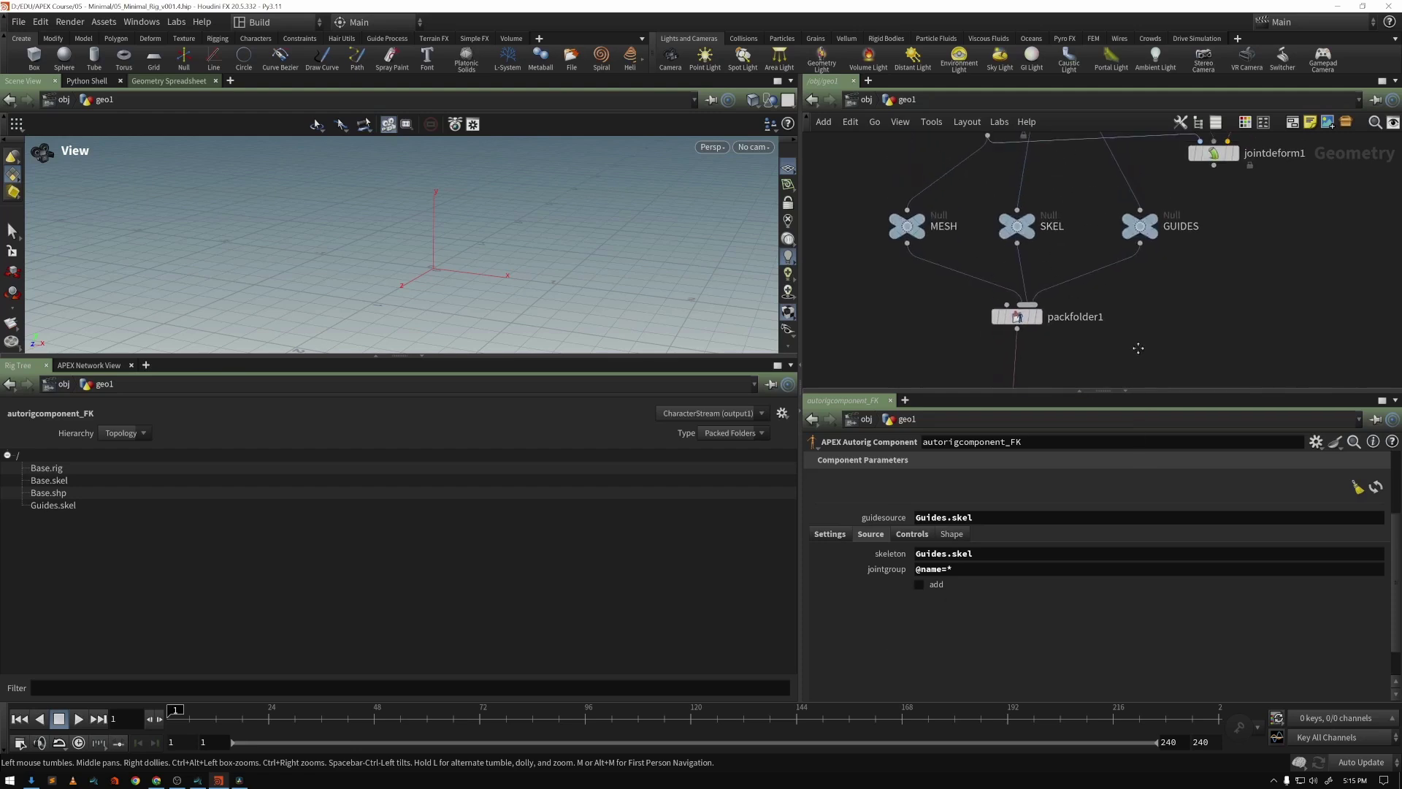
click(1102, 263)
key(Delete)
scroll(1001, 298, down, 5)
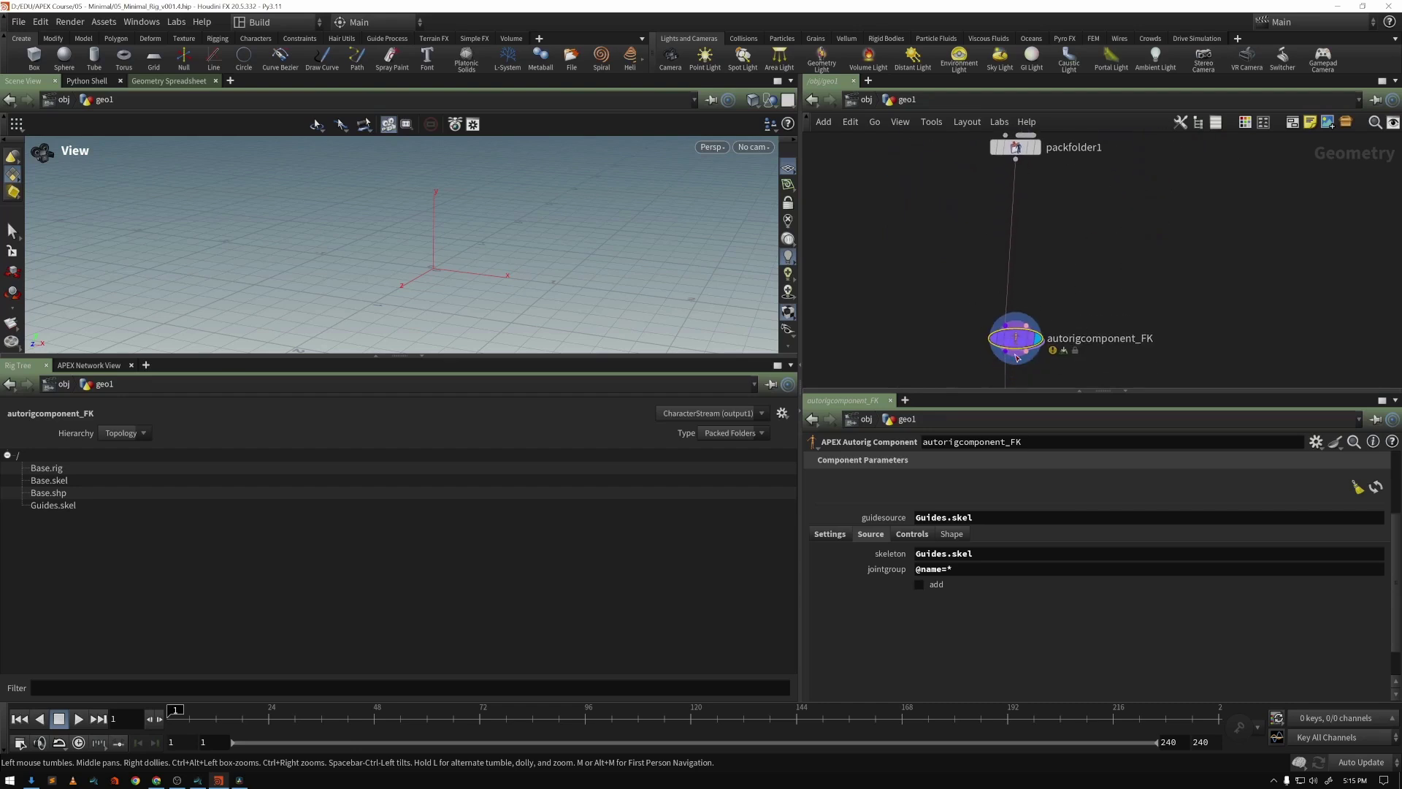
scroll(1102, 373, up, 5)
scroll(1102, 373, up, 1)
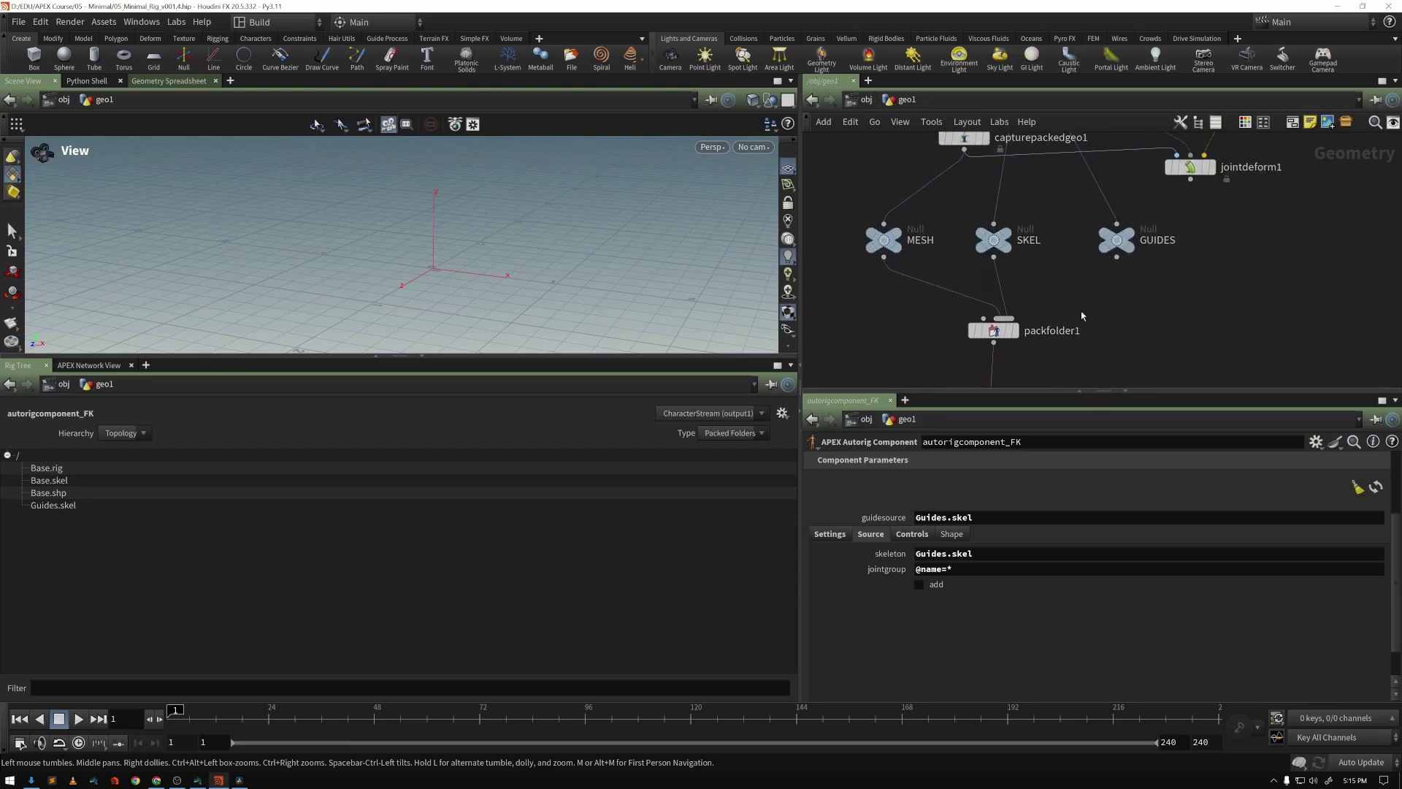
drag(1015, 315, 1116, 245)
- Name packfolder1's third entry Guides with type skel, then select autorigcomponent_FK
click(994, 332)
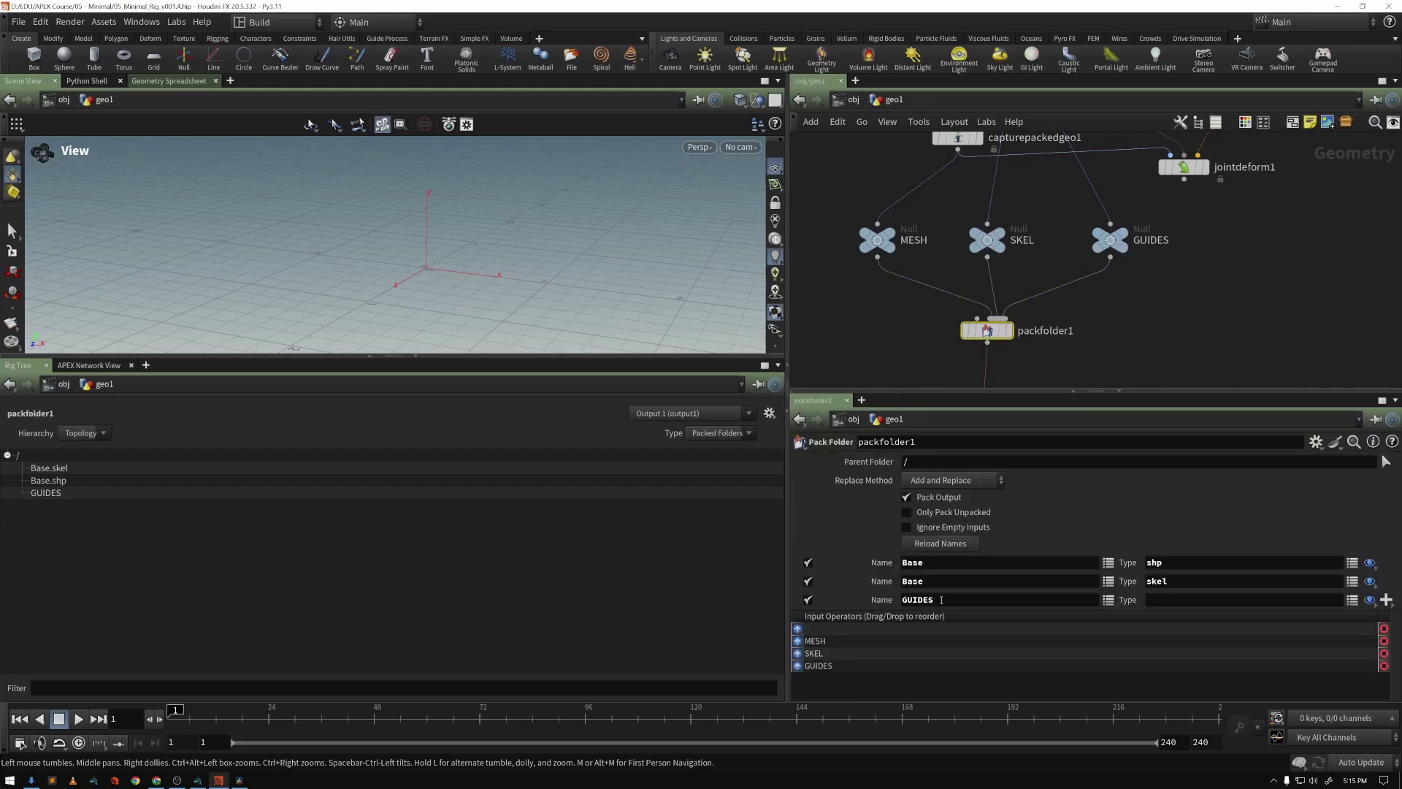
double_click(942, 600)
text(Gui9des)
key(Tab)
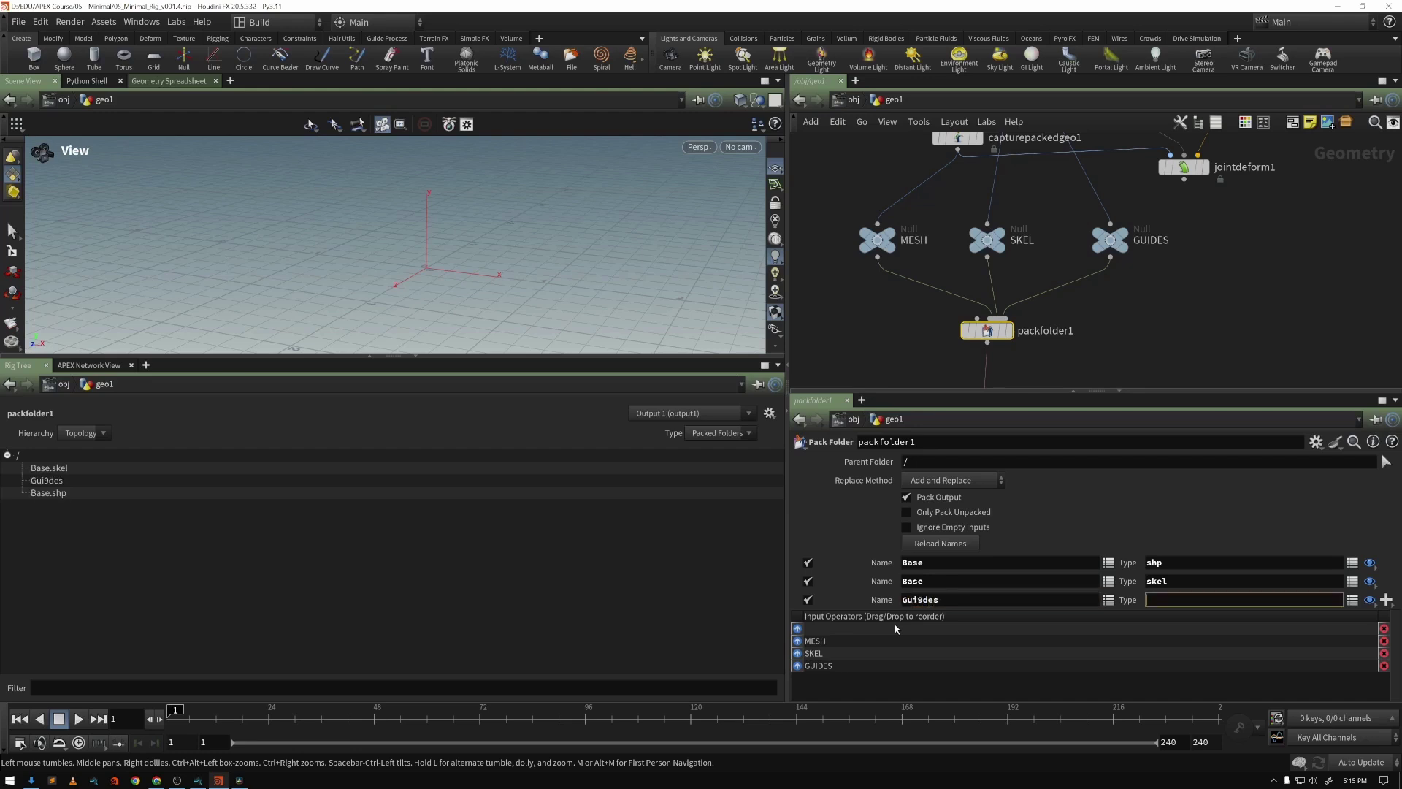
click(921, 601)
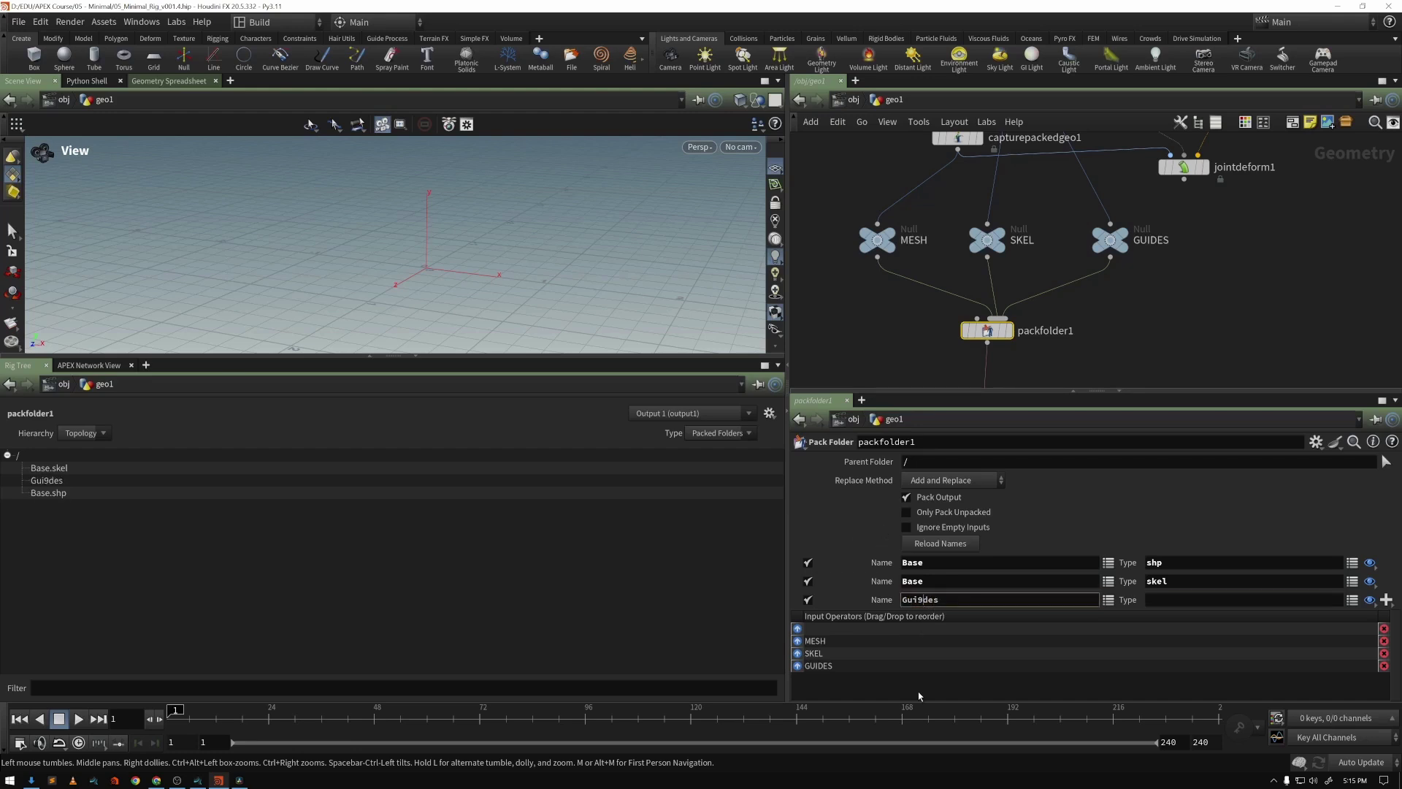
key(BackSpace)
click(1202, 602)
click(1352, 599)
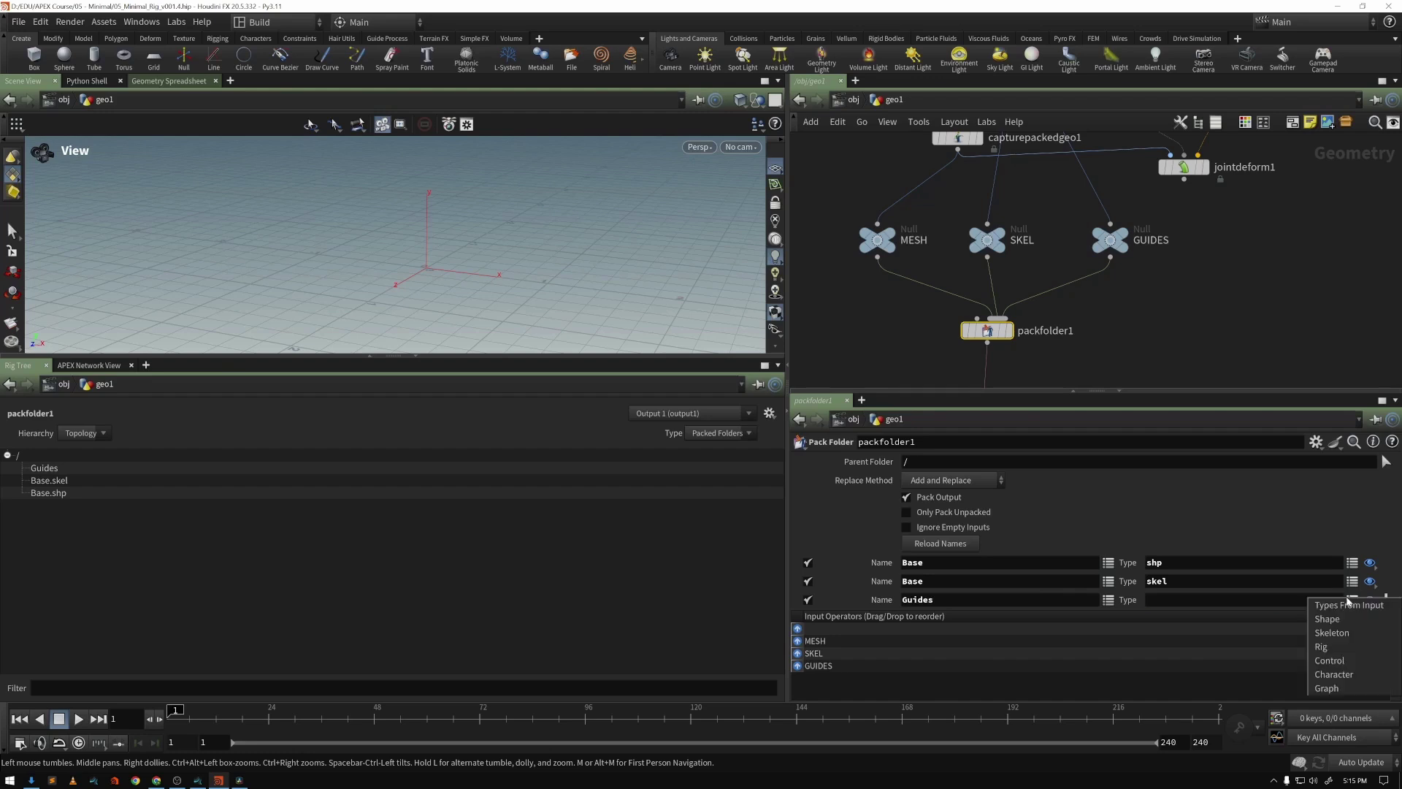
click(1325, 634)
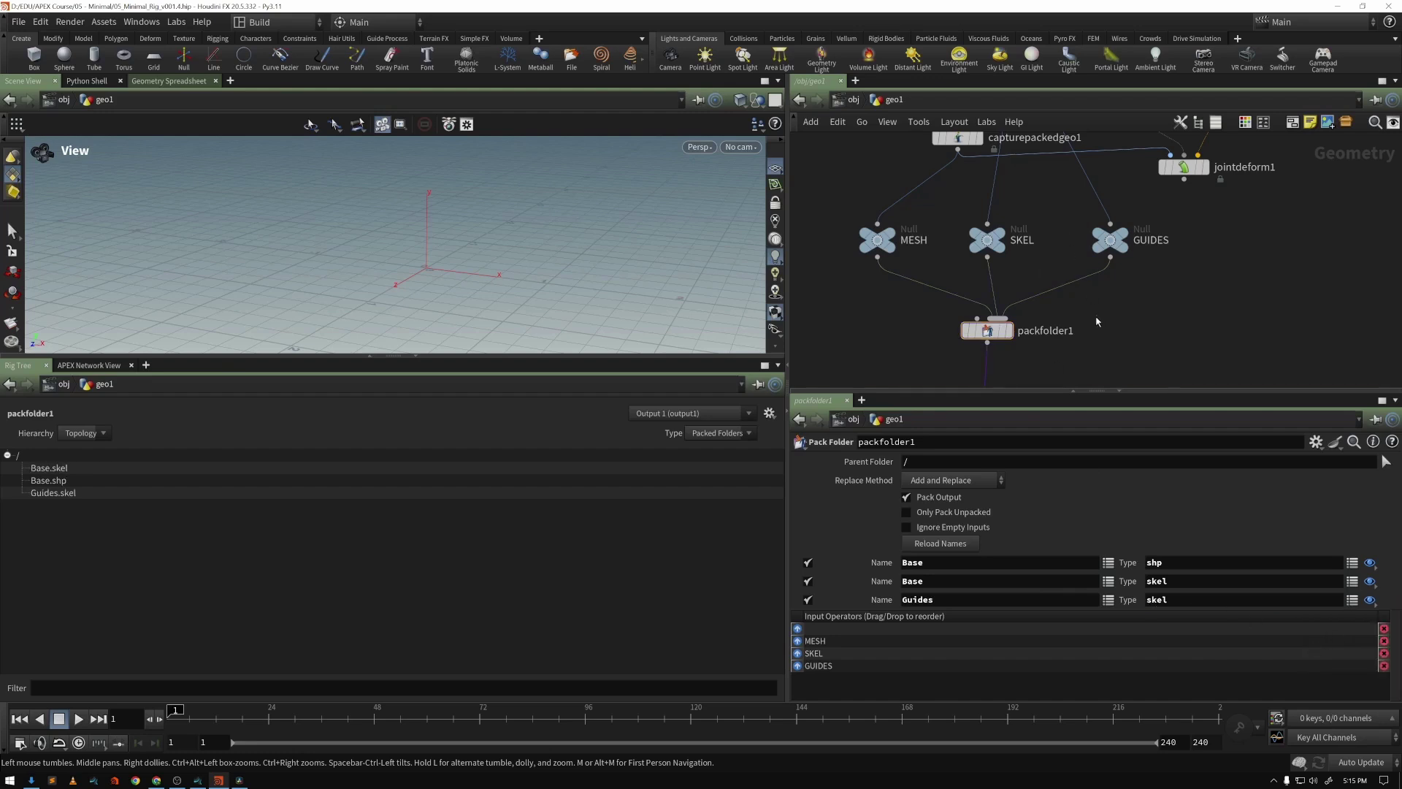
click(1025, 287)
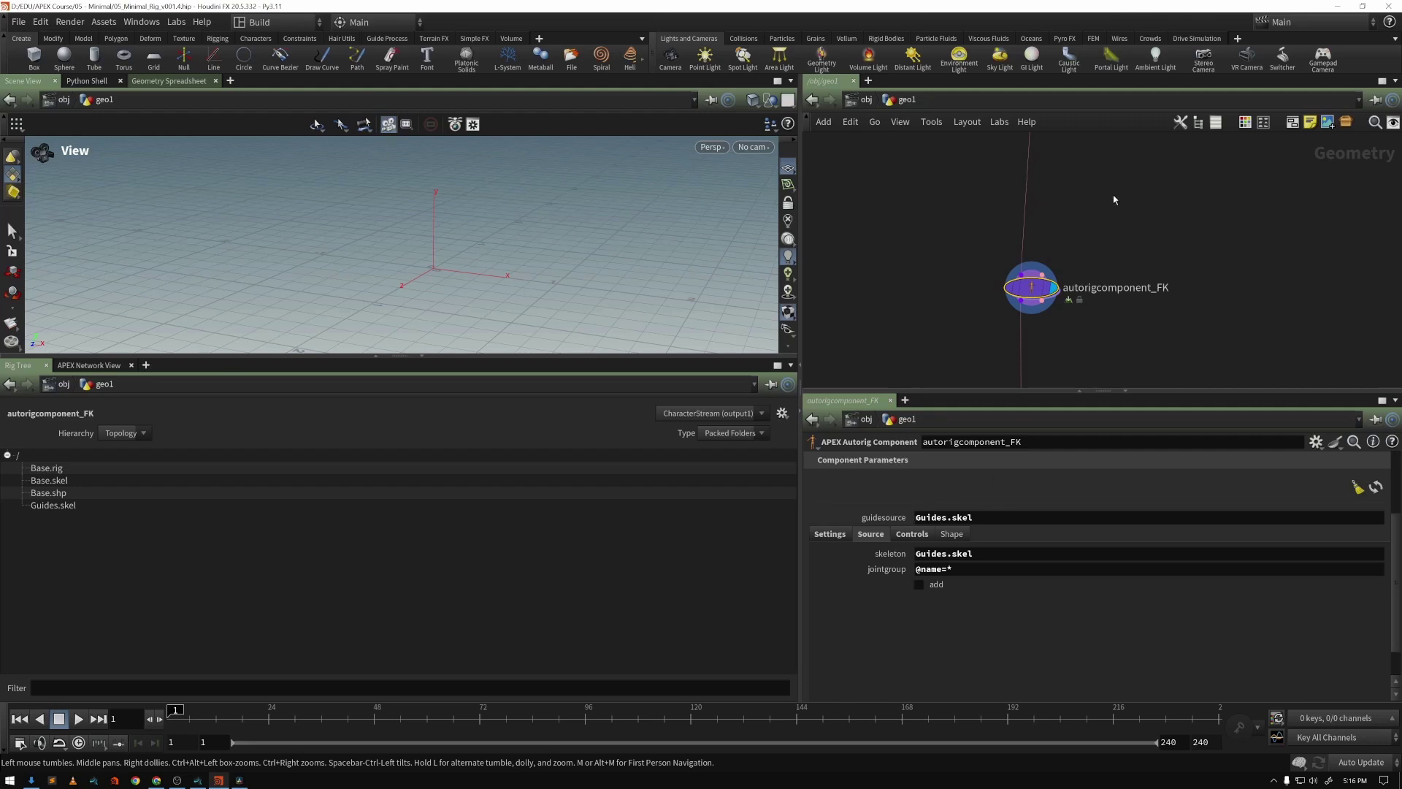
key(Up)
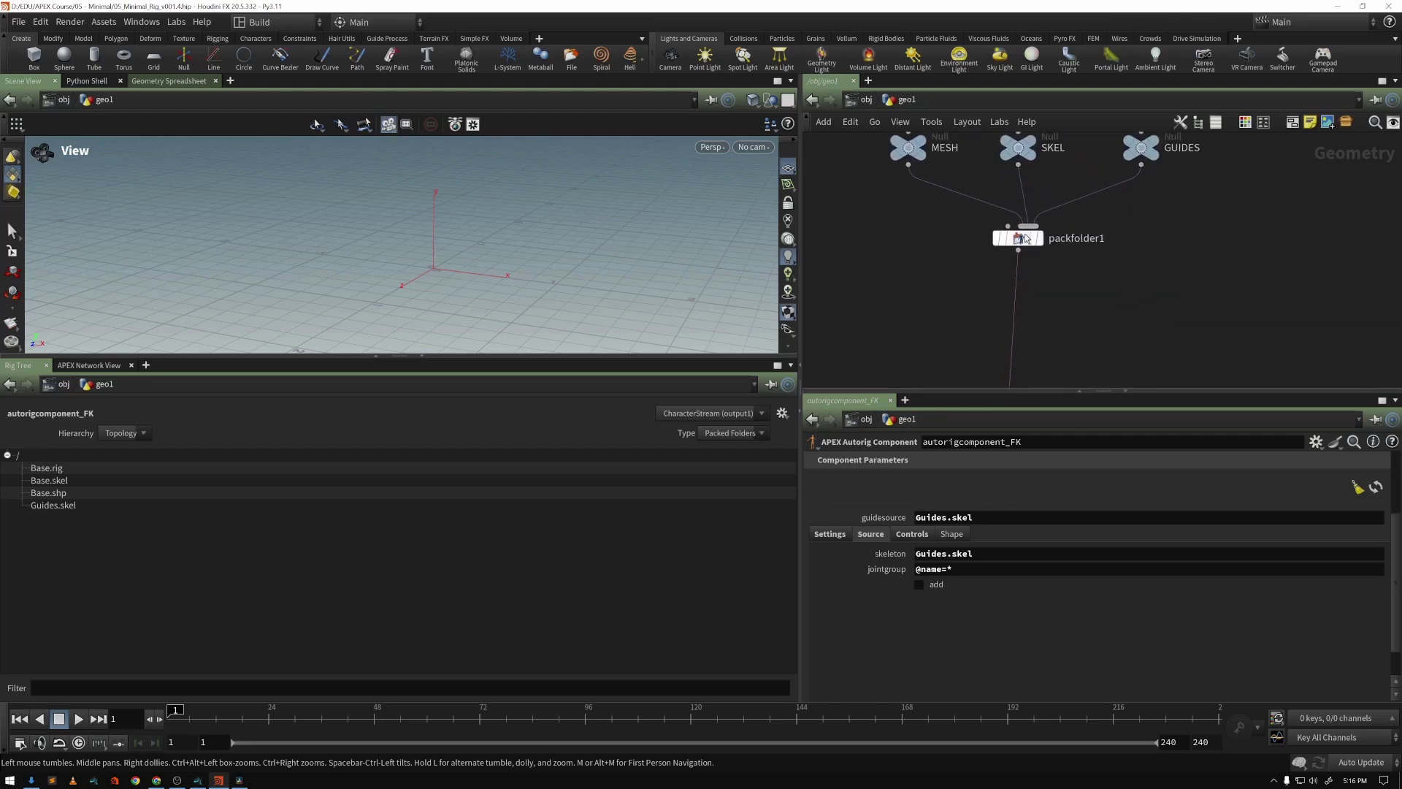
key(Down)
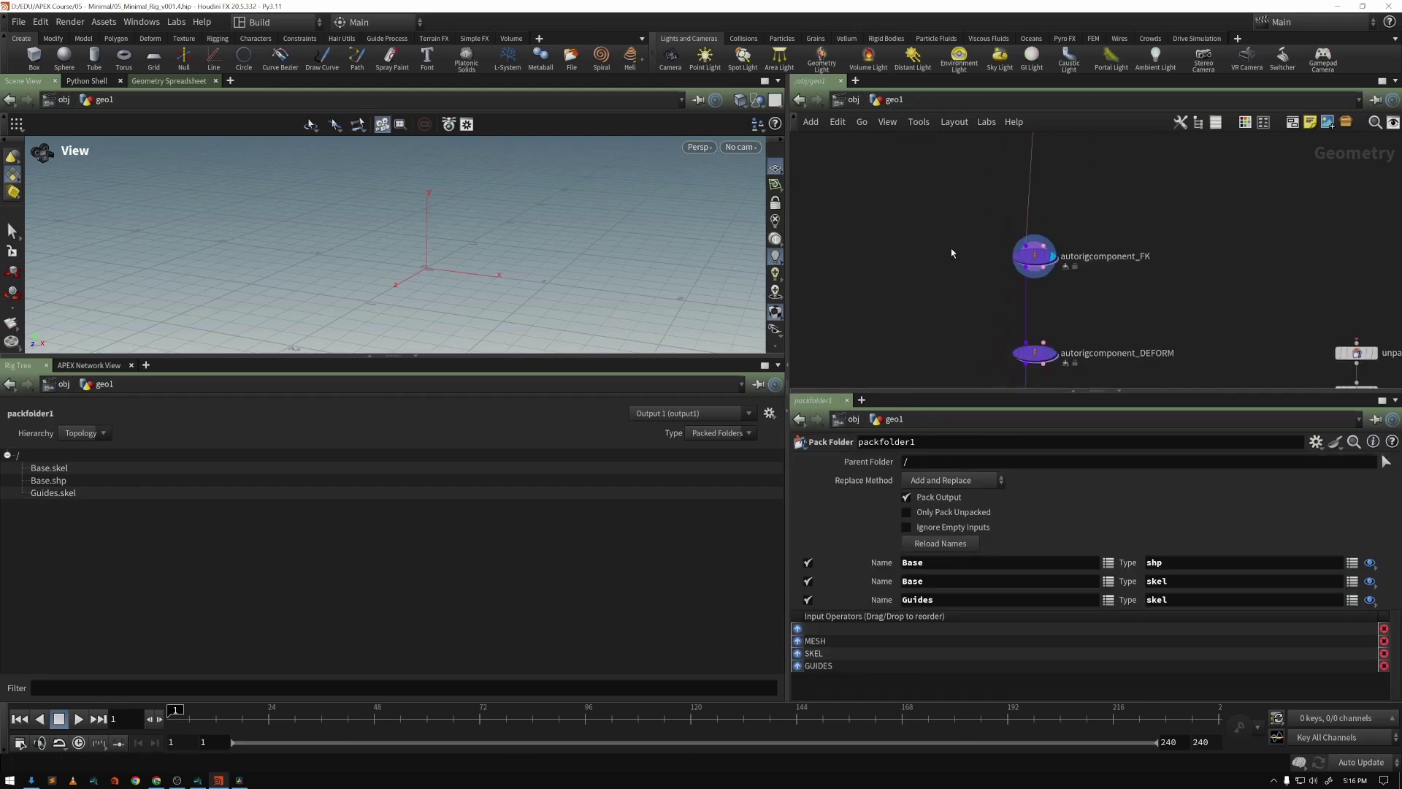
key(Down)
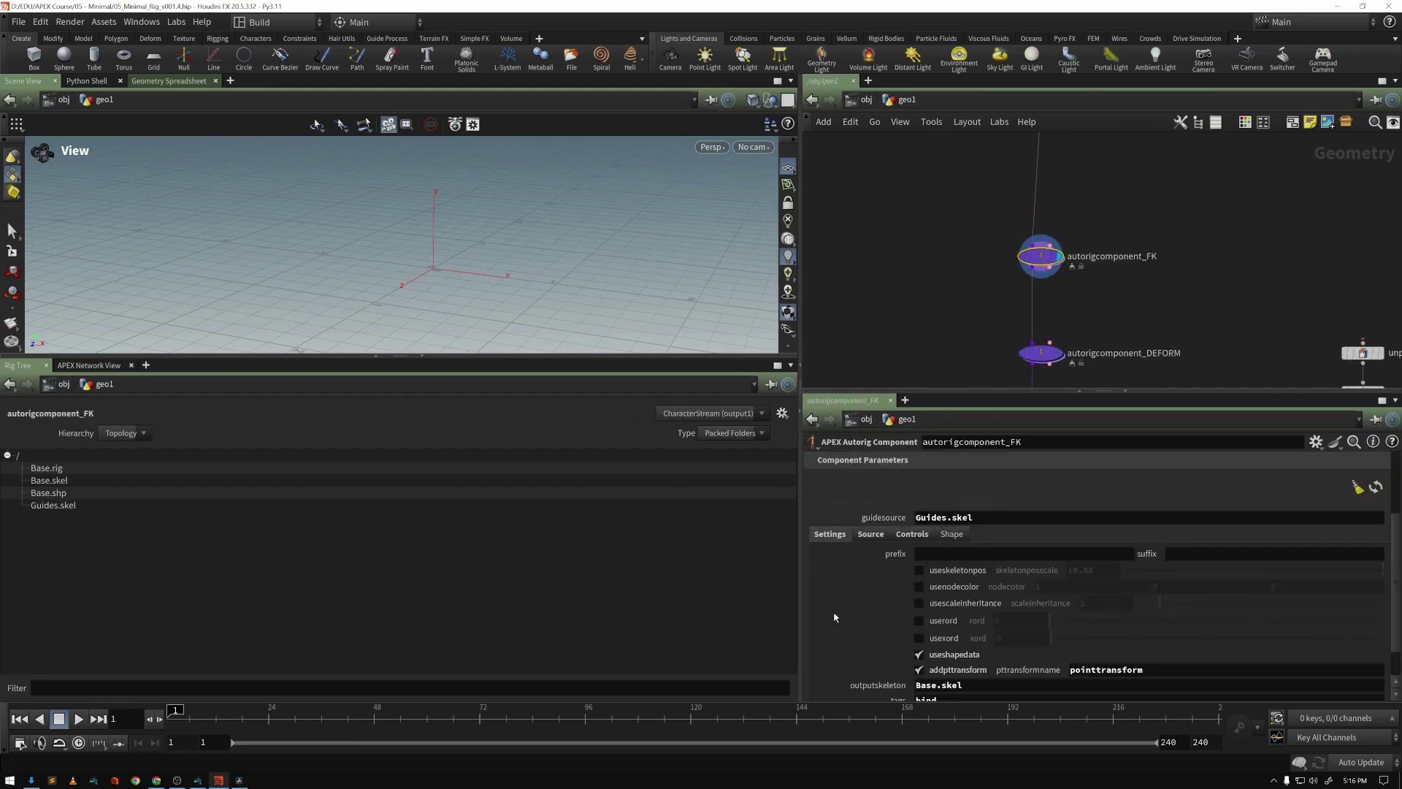
scroll(834, 617, down, 2)
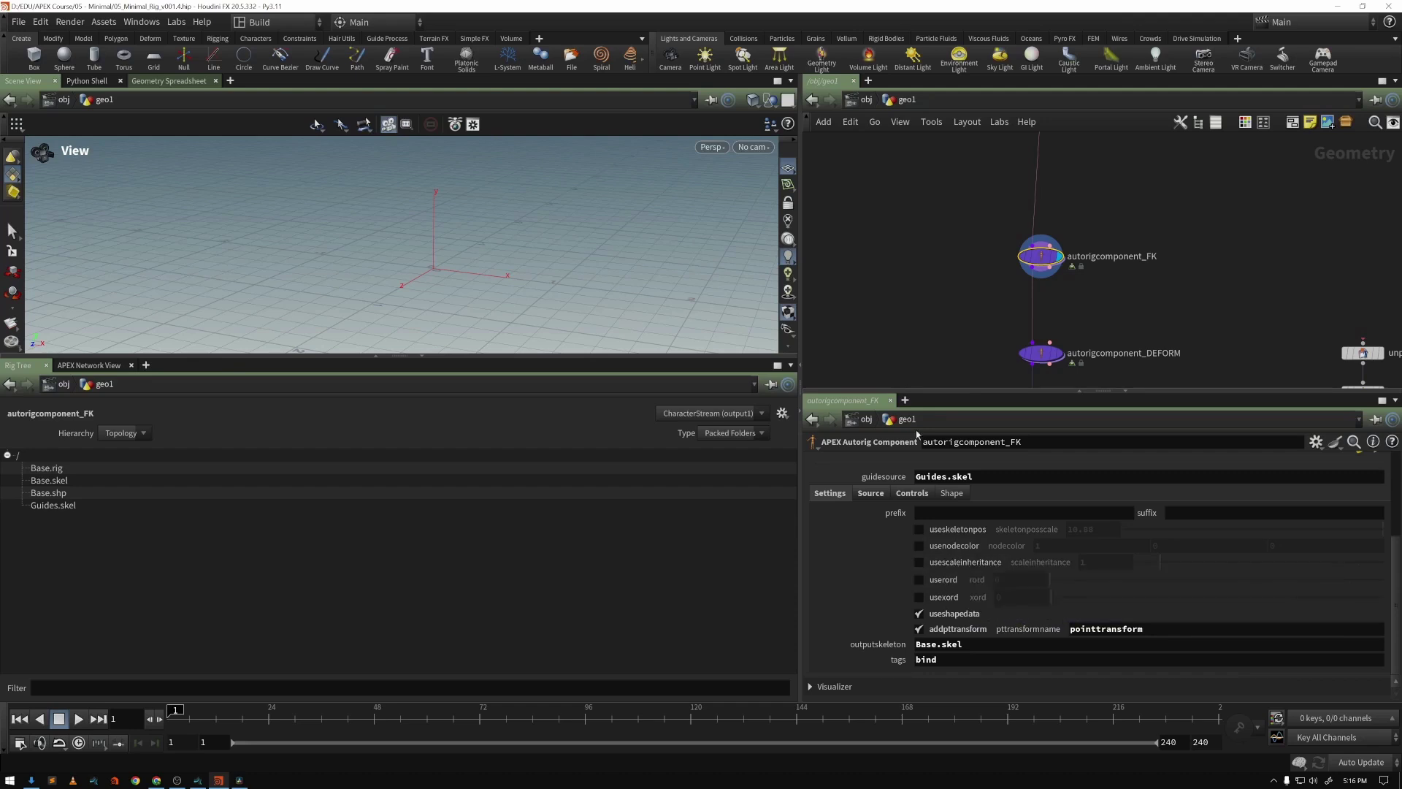
click(1034, 352)
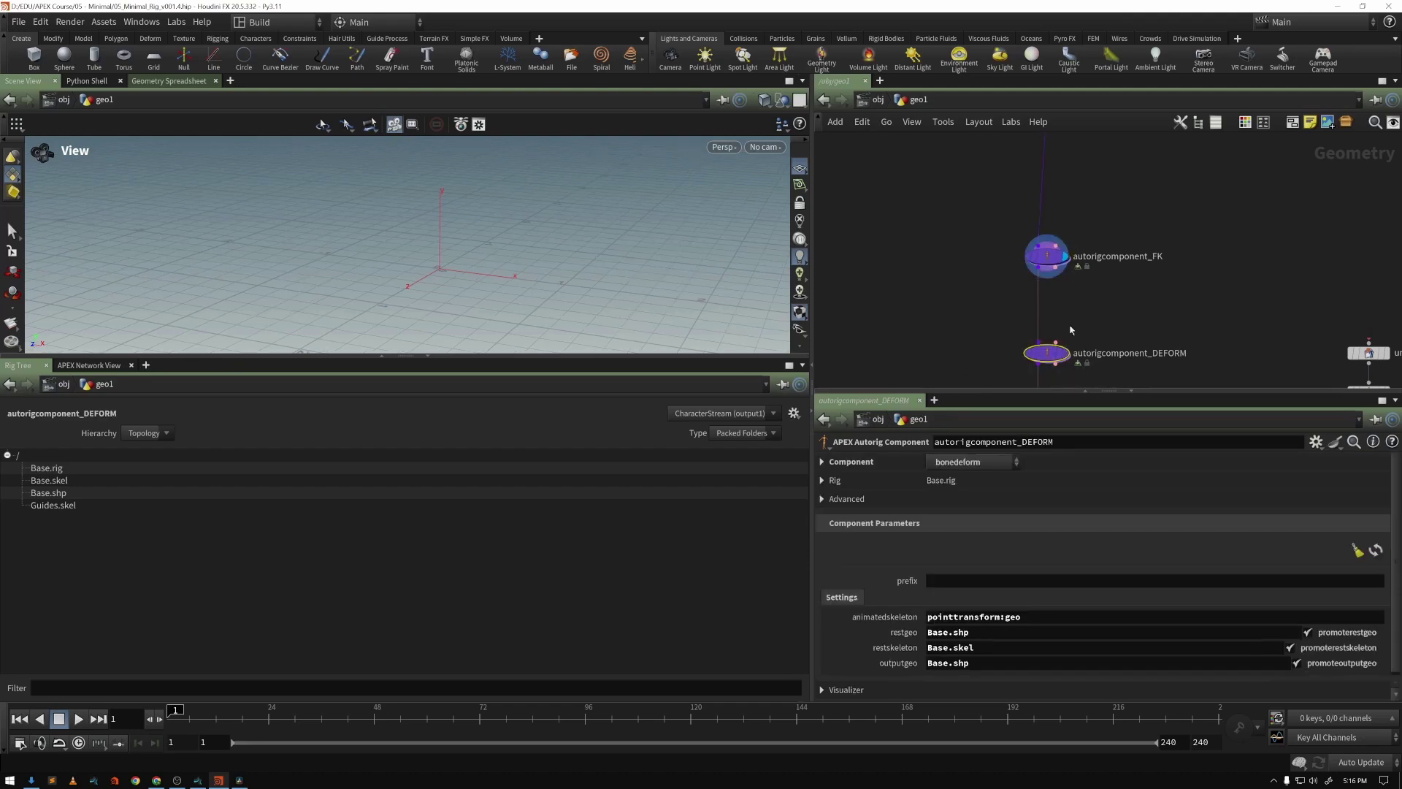
click(1035, 252)
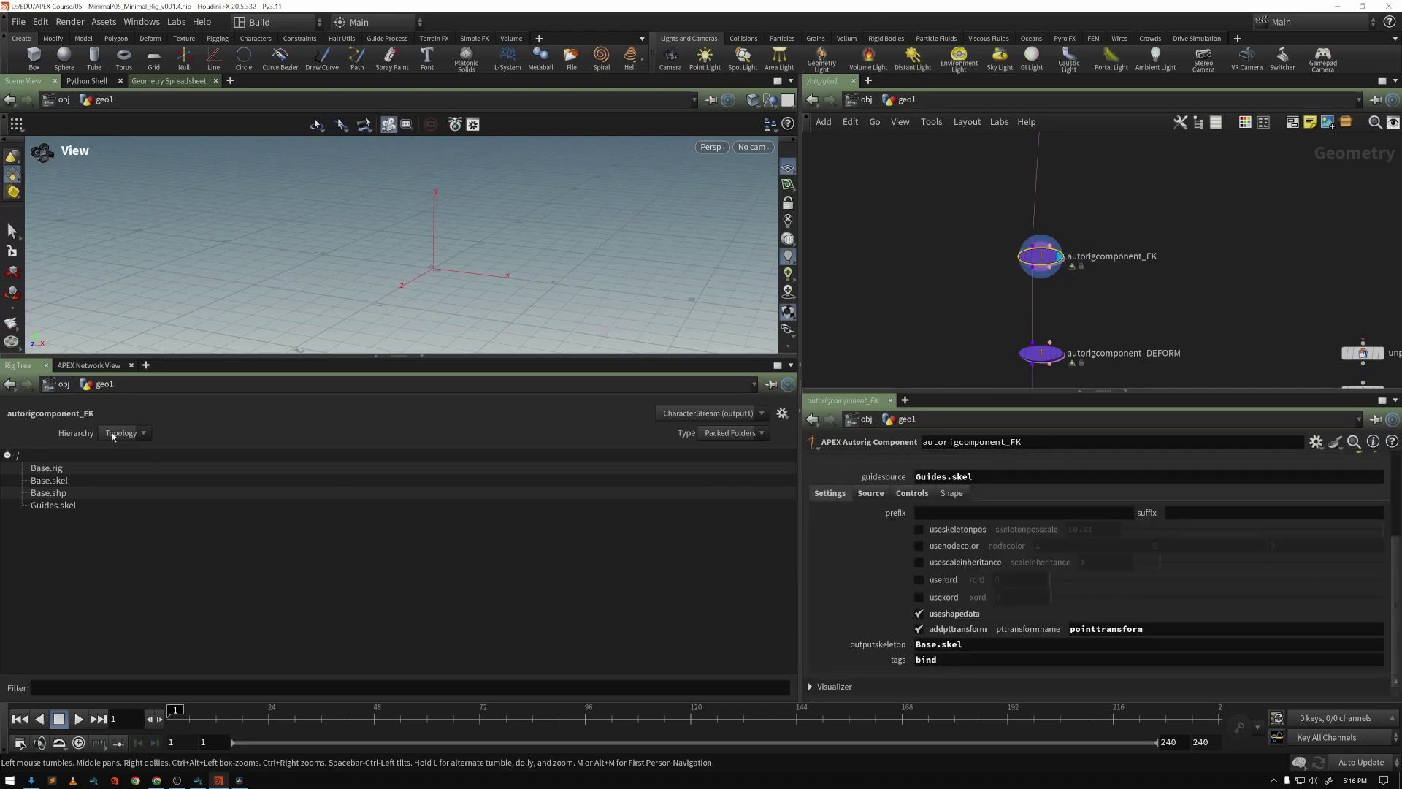
- Show the FK component's APEX graph in the APEX Network View, zoomed in
click(81, 365)
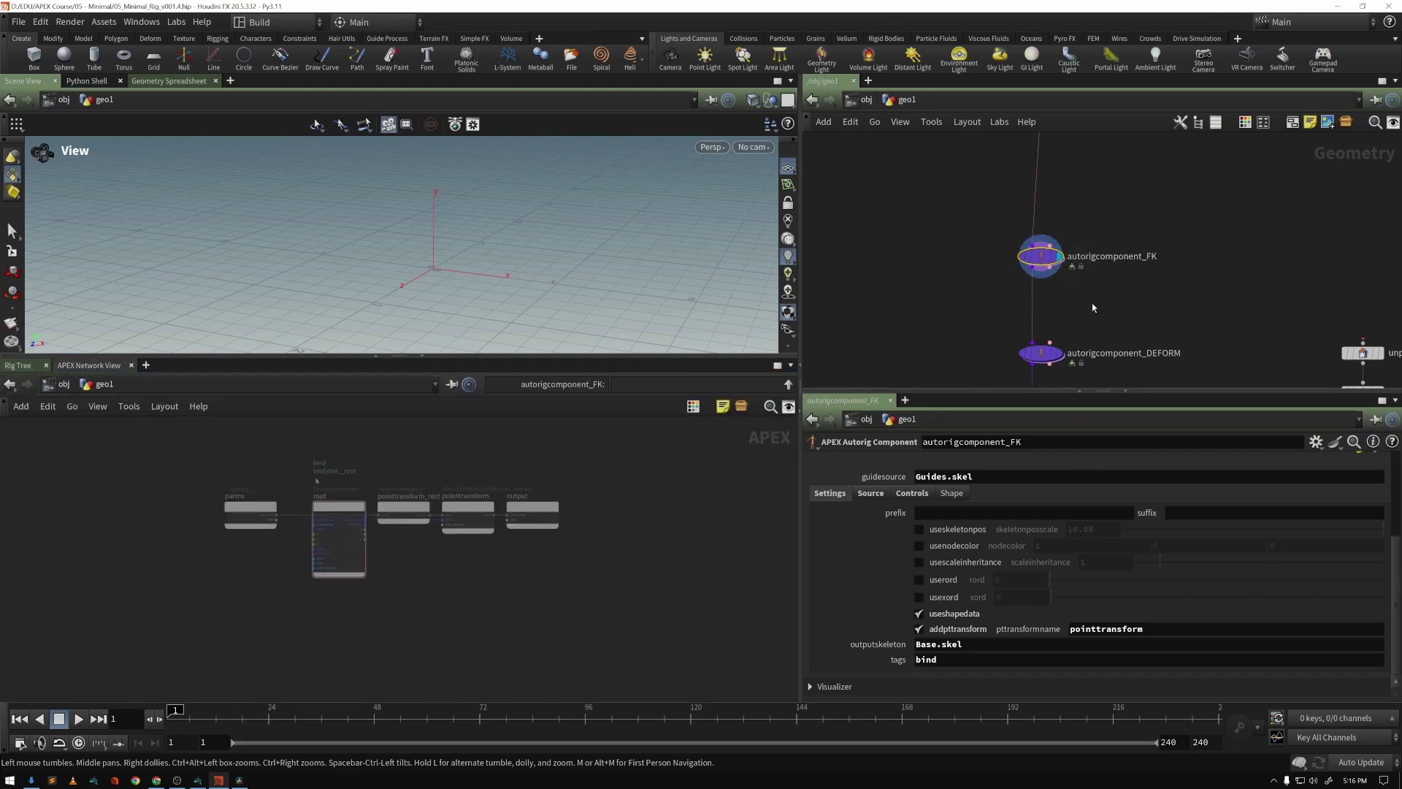
scroll(1100, 291, up, 3)
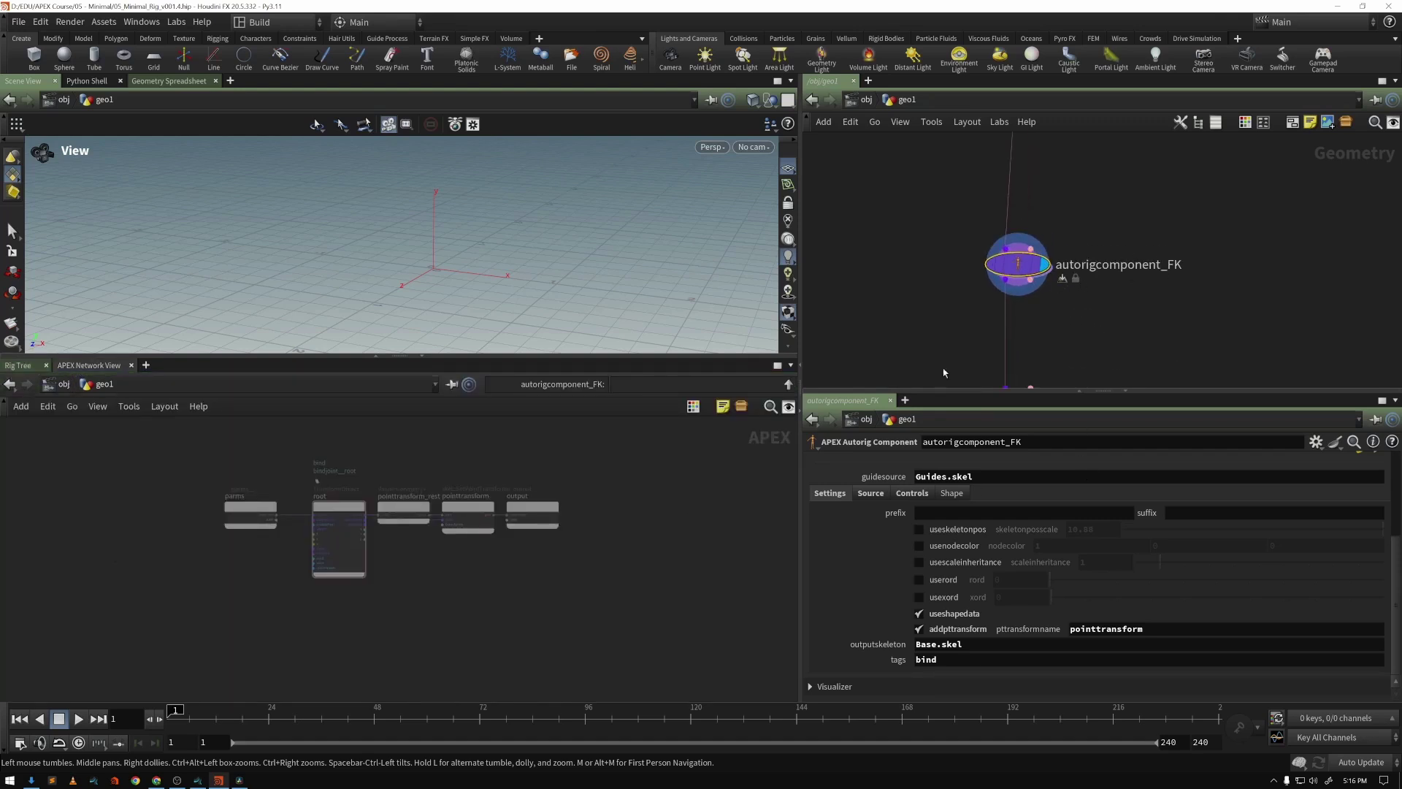
scroll(480, 596, up, 3)
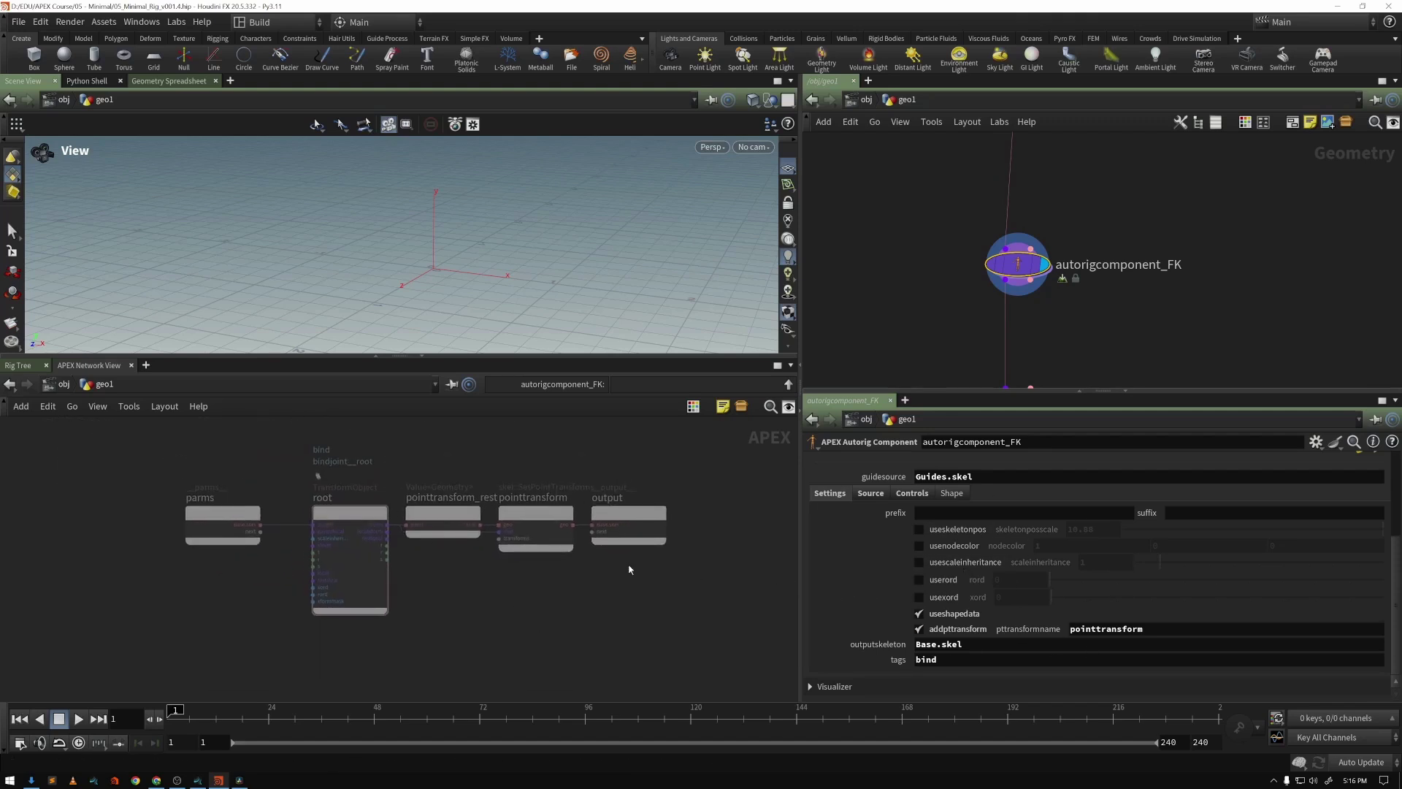
- Move root below parms, lift pointtransform_rest clear of the wires, shift parms left, and frame root
drag(383, 525, 340, 623)
drag(444, 511, 377, 463)
drag(209, 528, 162, 518)
drag(110, 471, 223, 603)
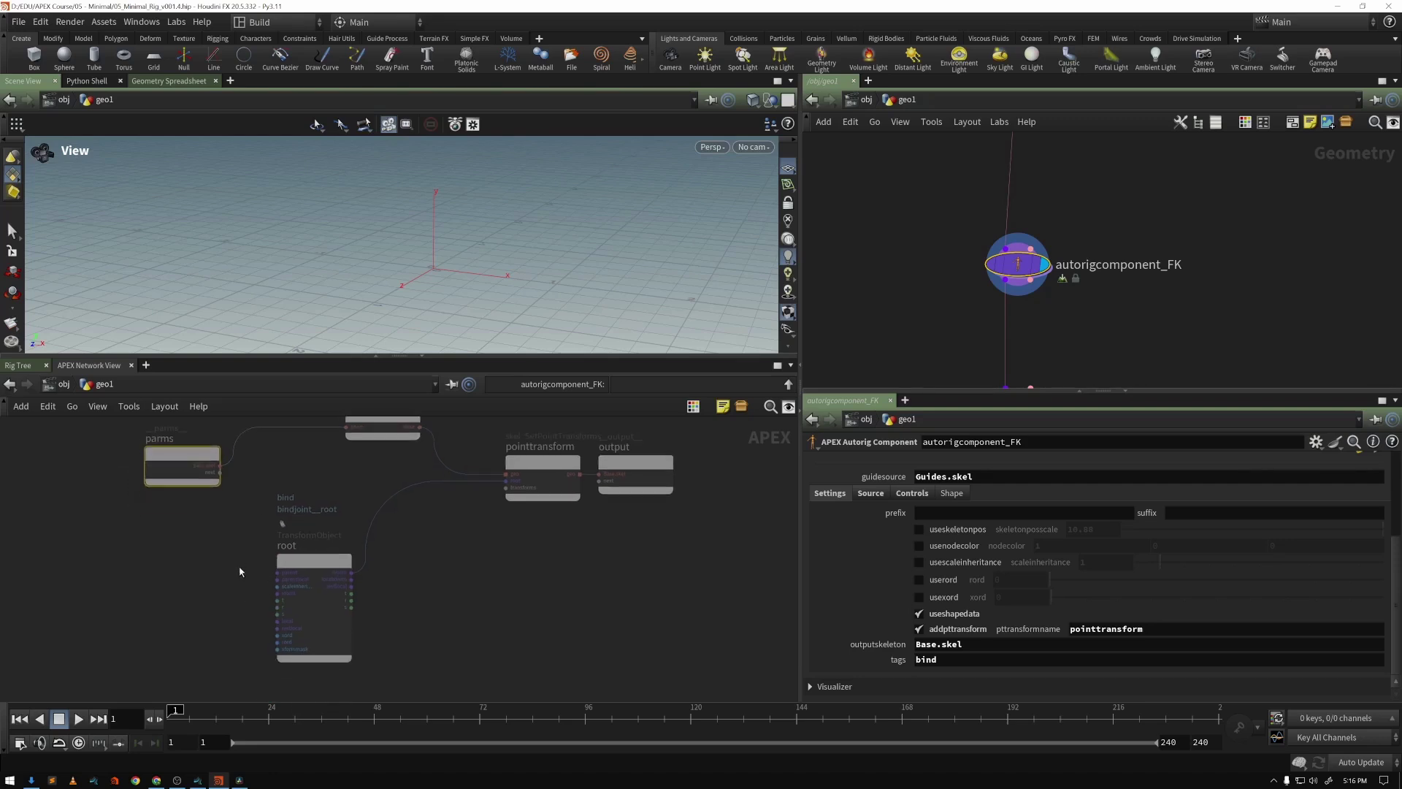
click(280, 567)
scroll(280, 569, up, 2)
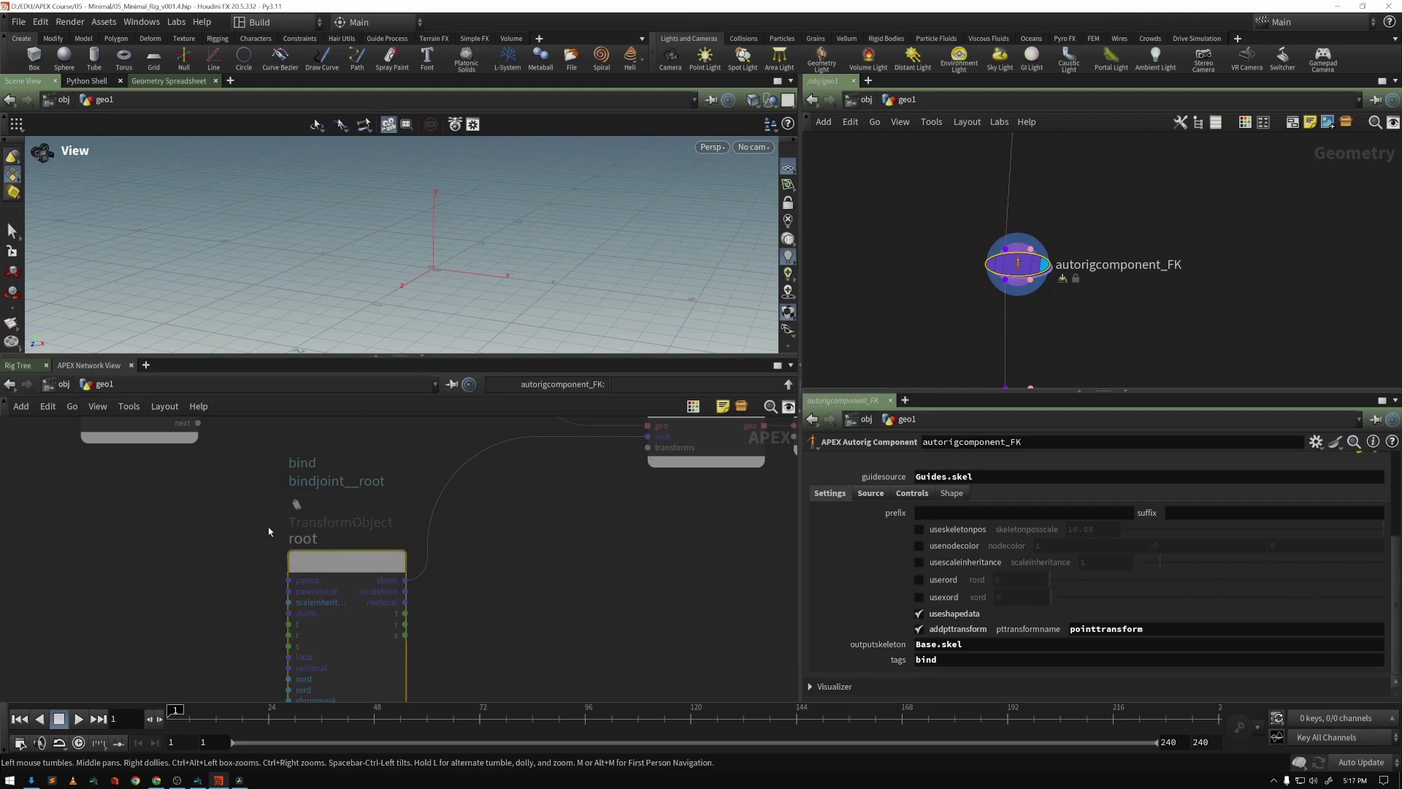
middle_drag(262, 520, 271, 463)
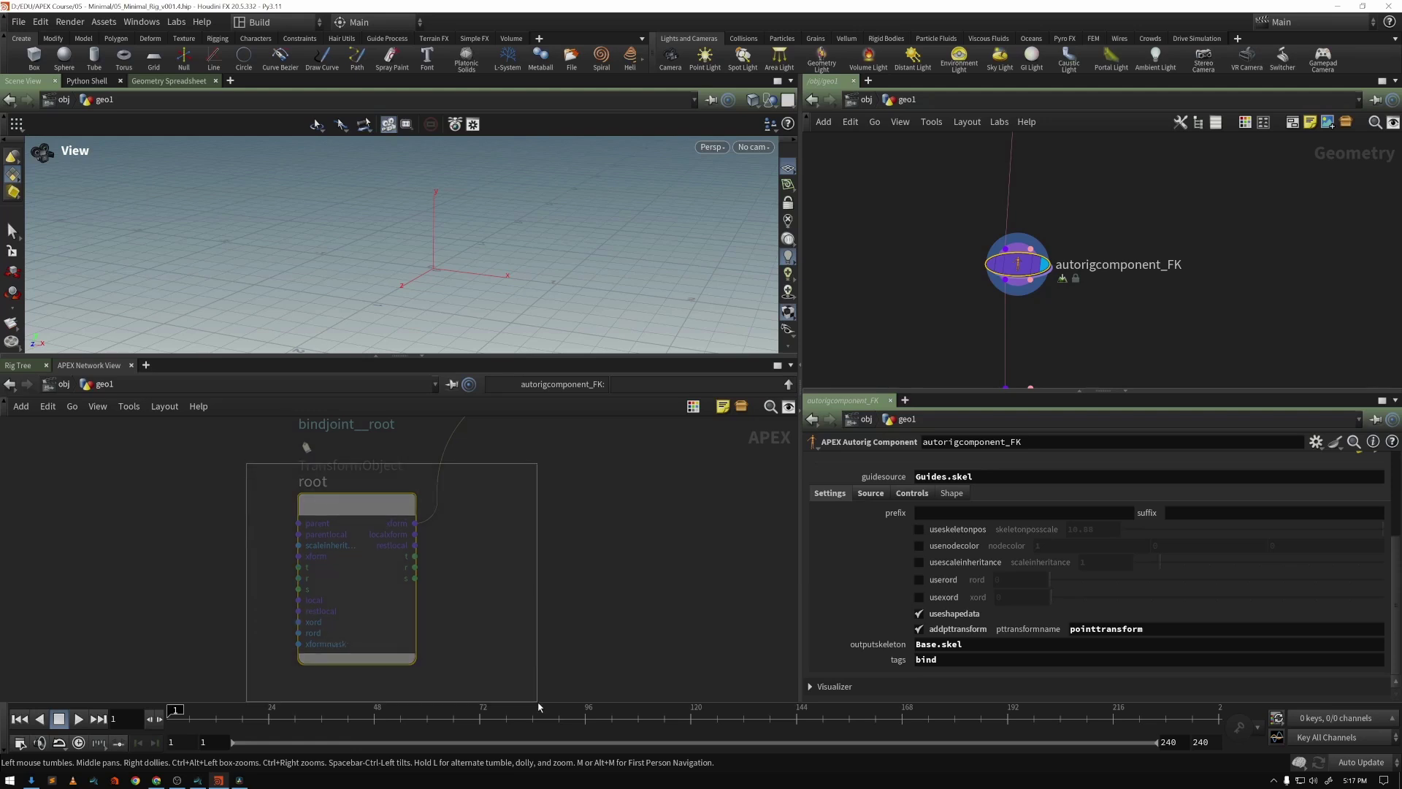
- Move the pointtransform node left so it no longer covers the output node's label
scroll(285, 516, down, 1)
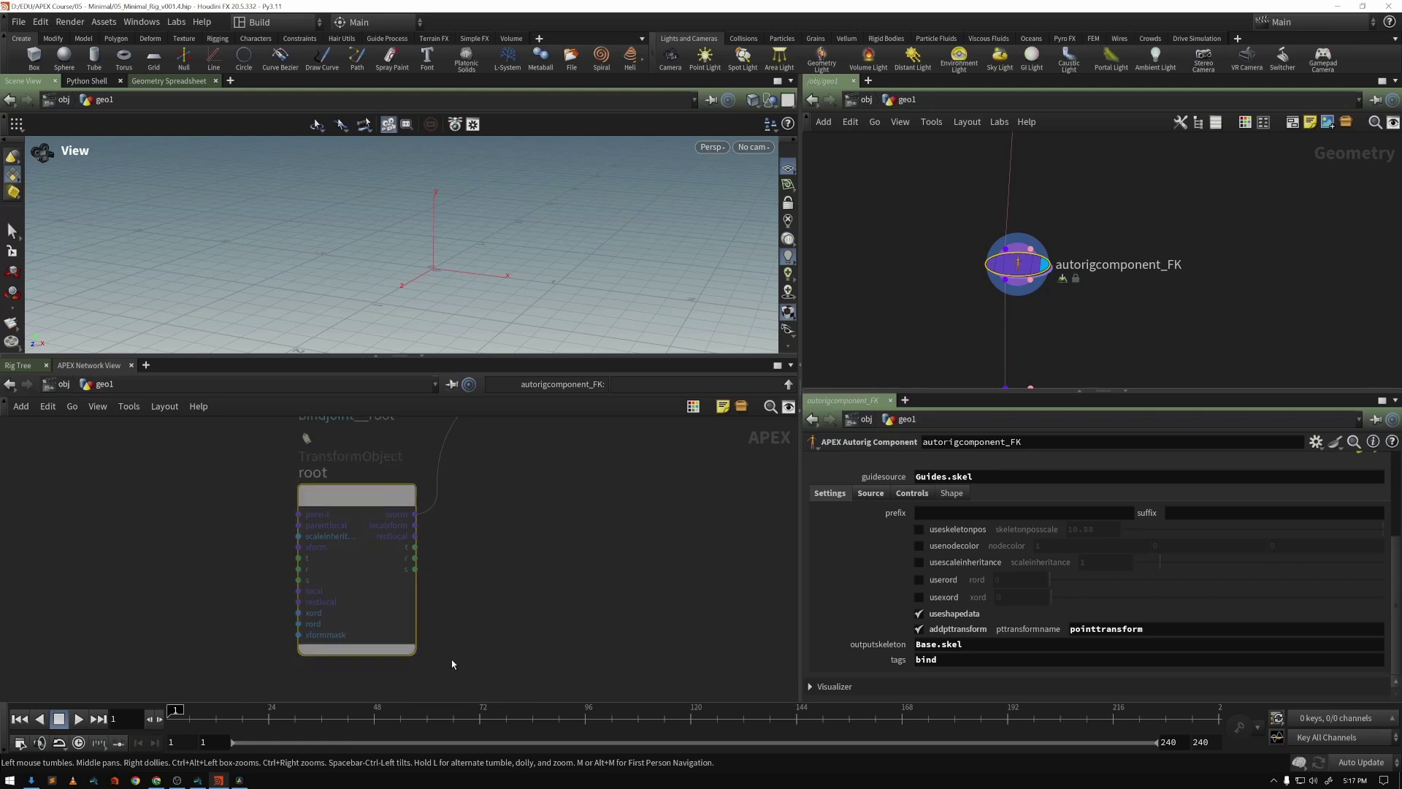
scroll(458, 656, down, 3)
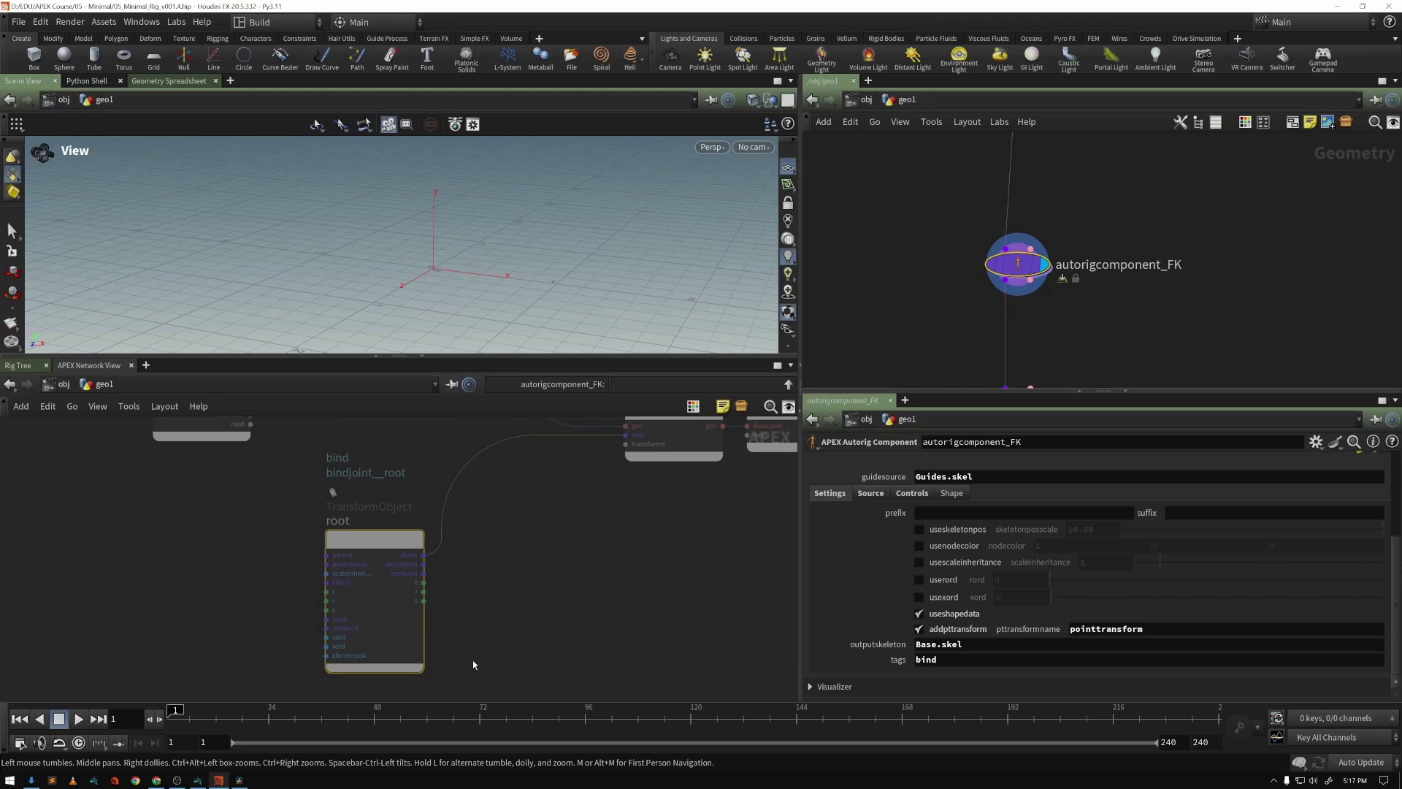
middle_drag(505, 646, 464, 722)
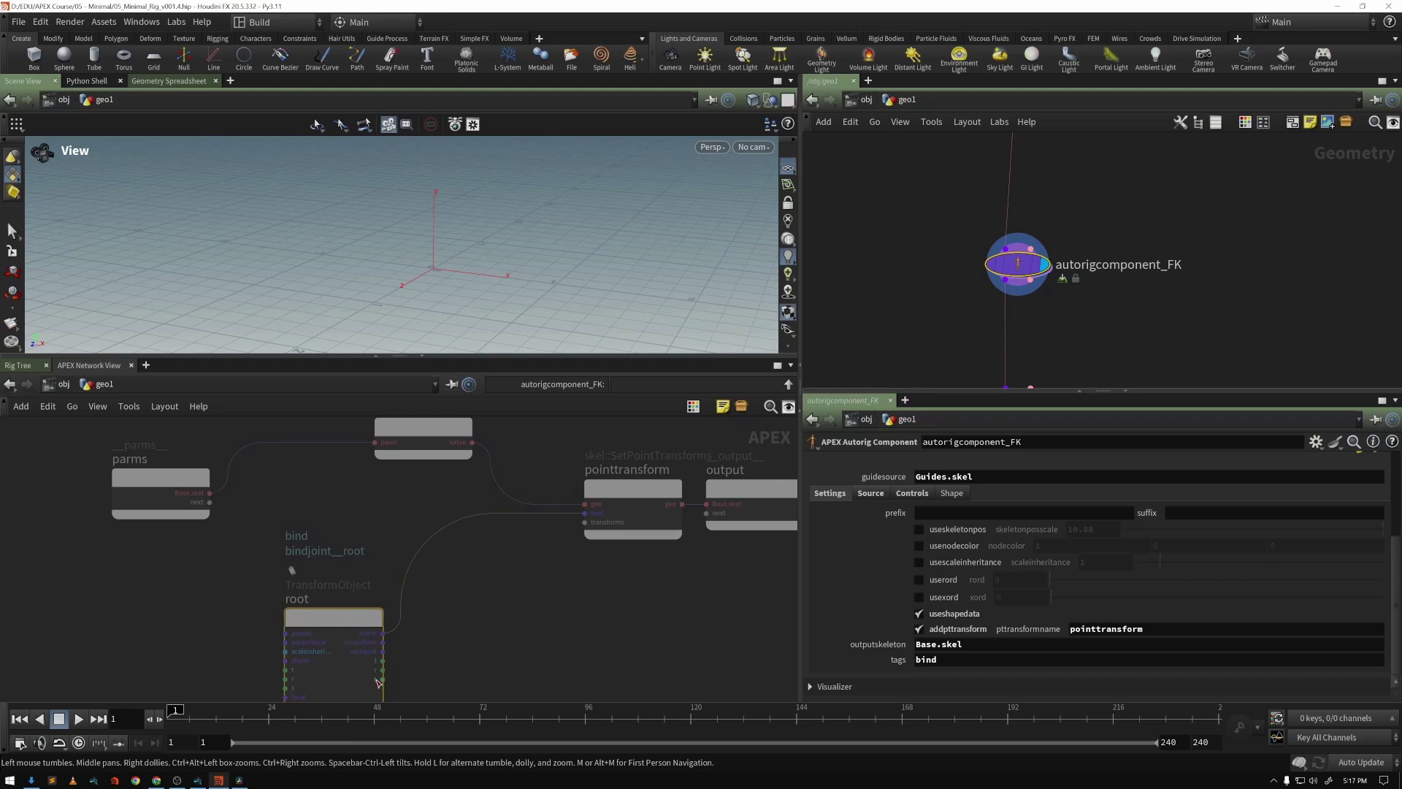
scroll(572, 576, up, 2)
middle_drag(572, 576, 476, 696)
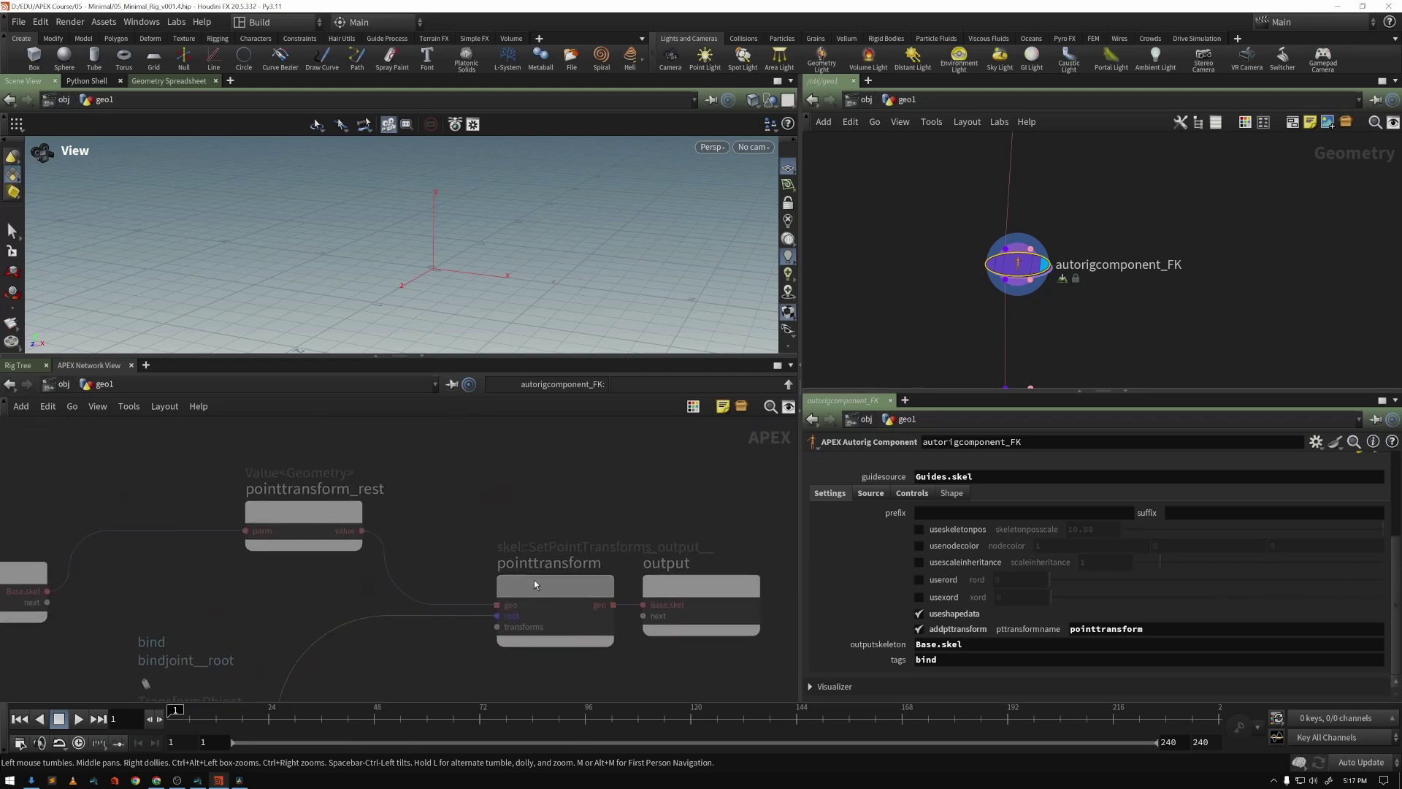
drag(538, 632, 483, 632)
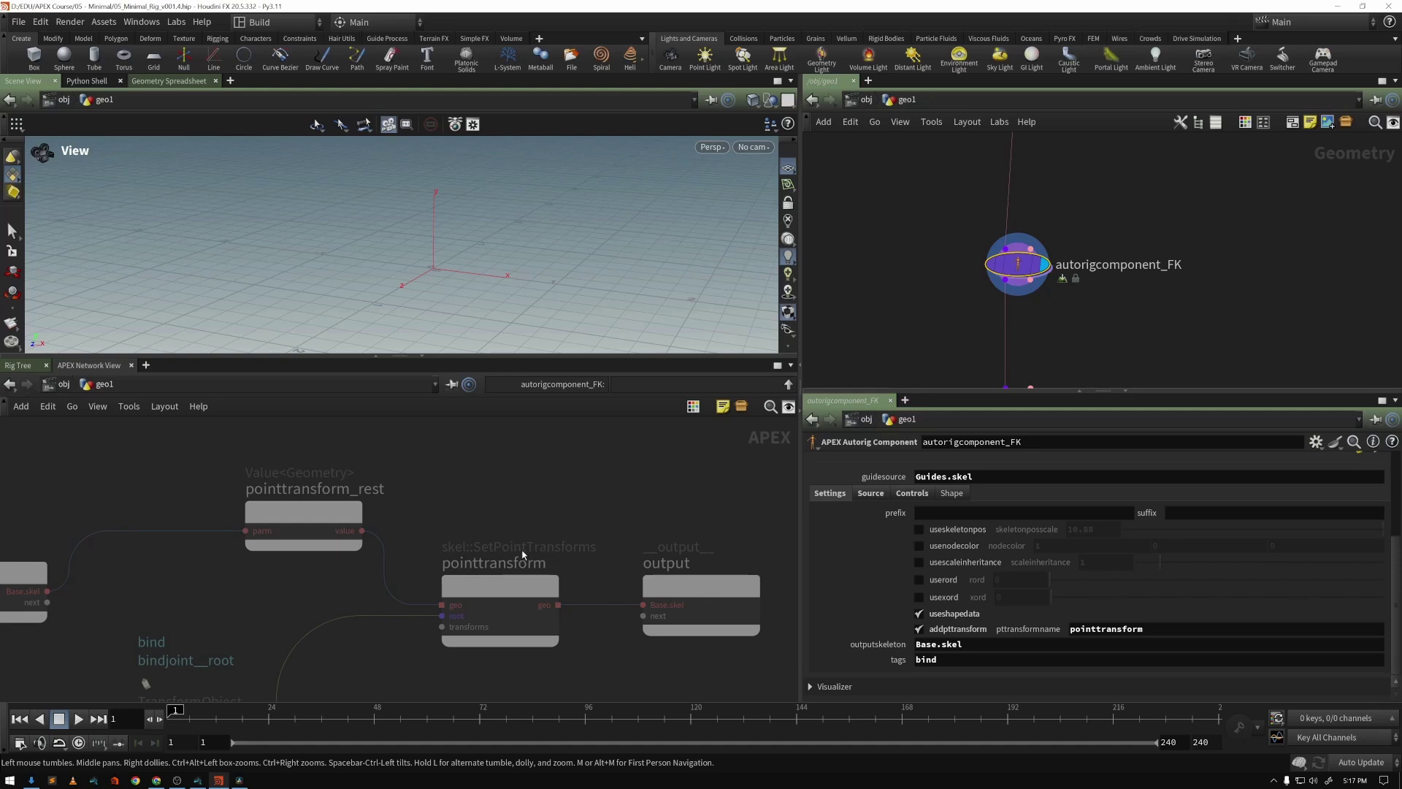
- Check the pointtransform_rest, pointtransform, root and output nodes, then zoom out to the whole graph
scroll(522, 555, down, 1)
drag(420, 467, 298, 564)
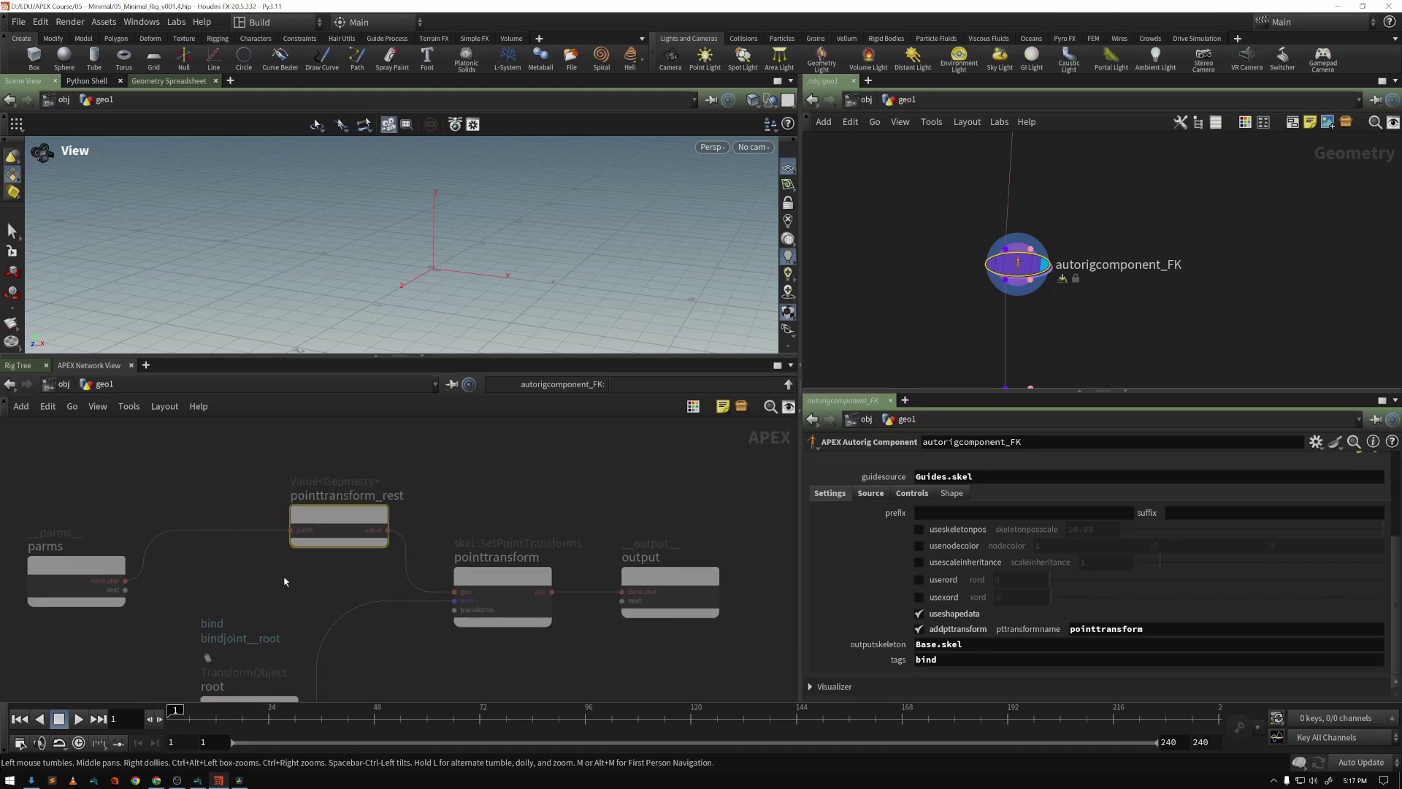
drag(517, 481, 494, 666)
middle_drag(495, 672, 565, 547)
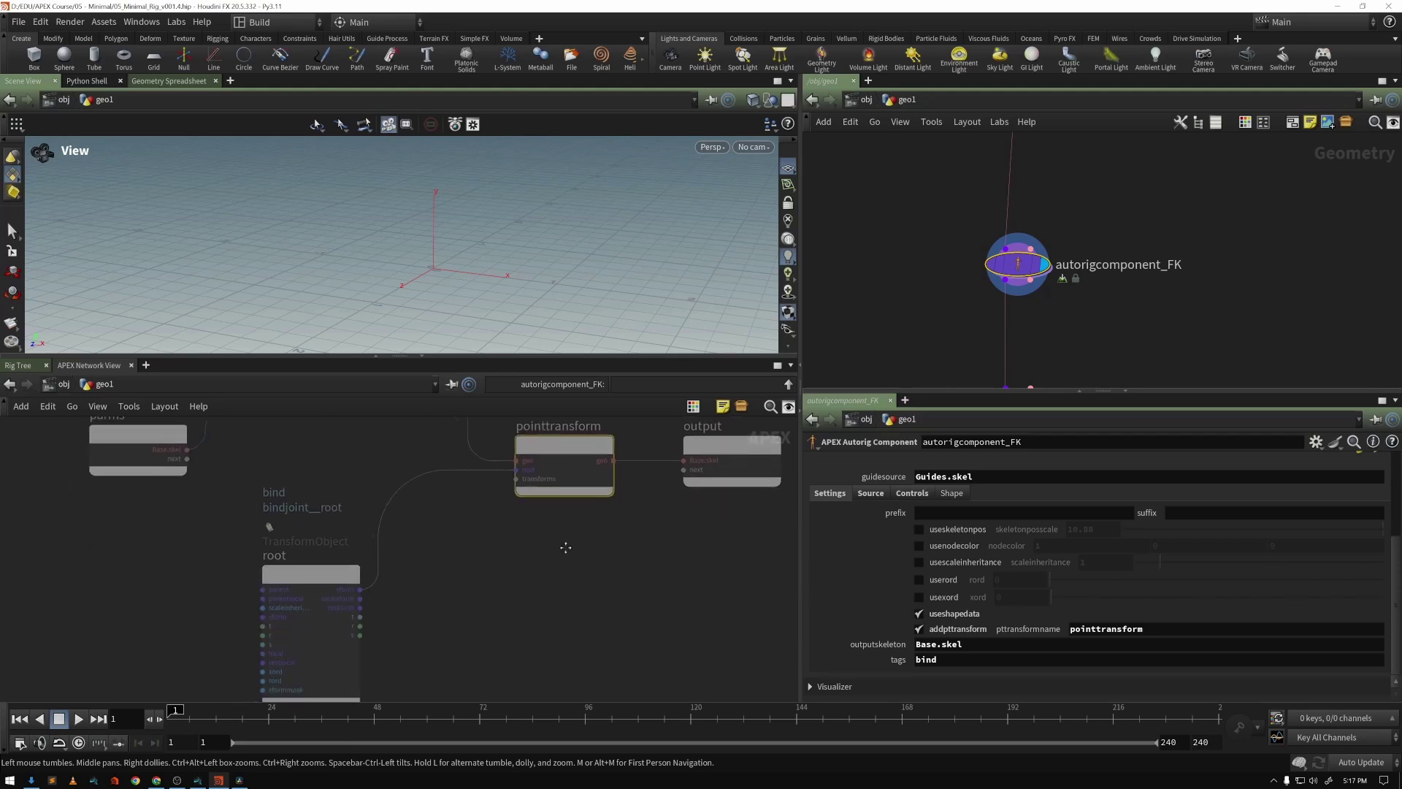
drag(173, 560, 476, 680)
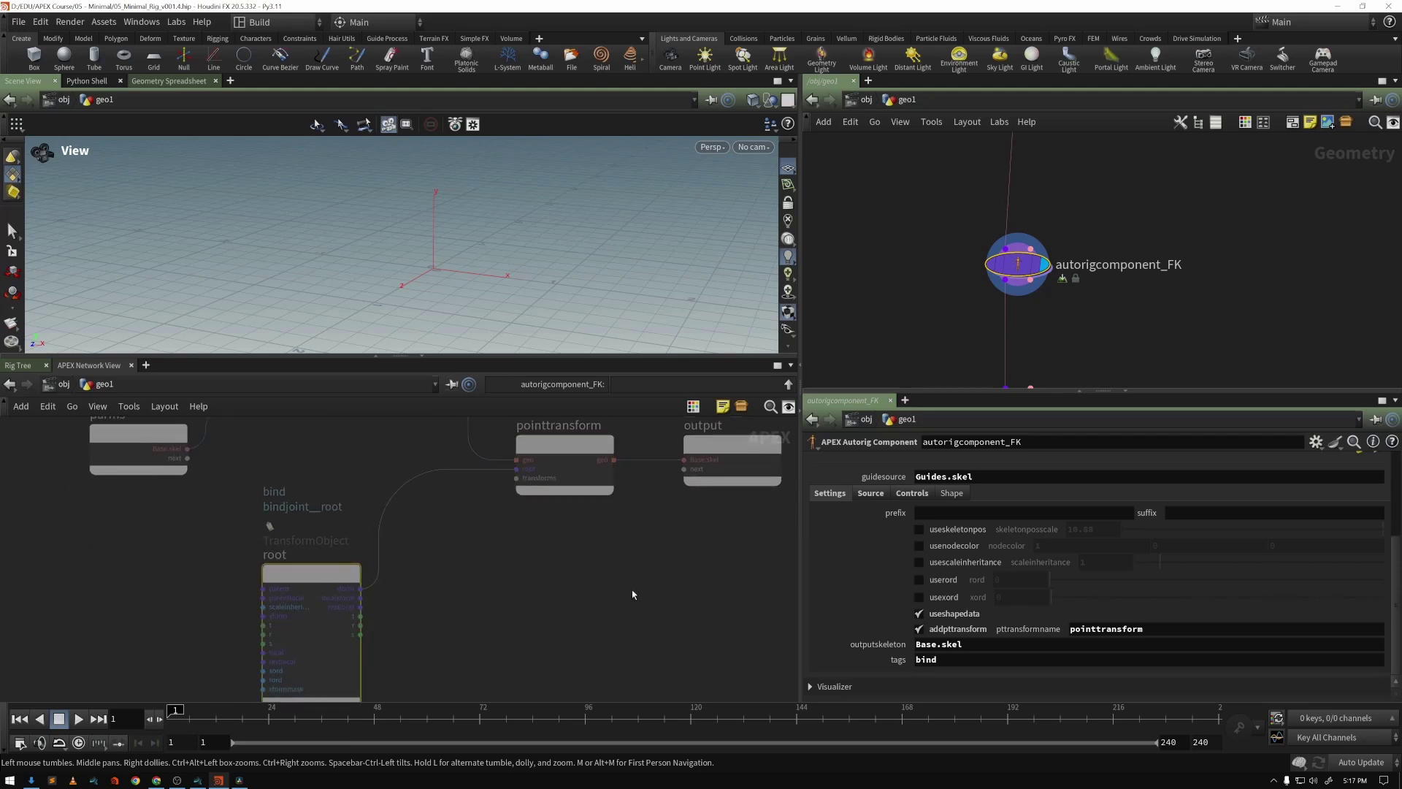
middle_drag(632, 594, 518, 672)
drag(613, 448, 659, 583)
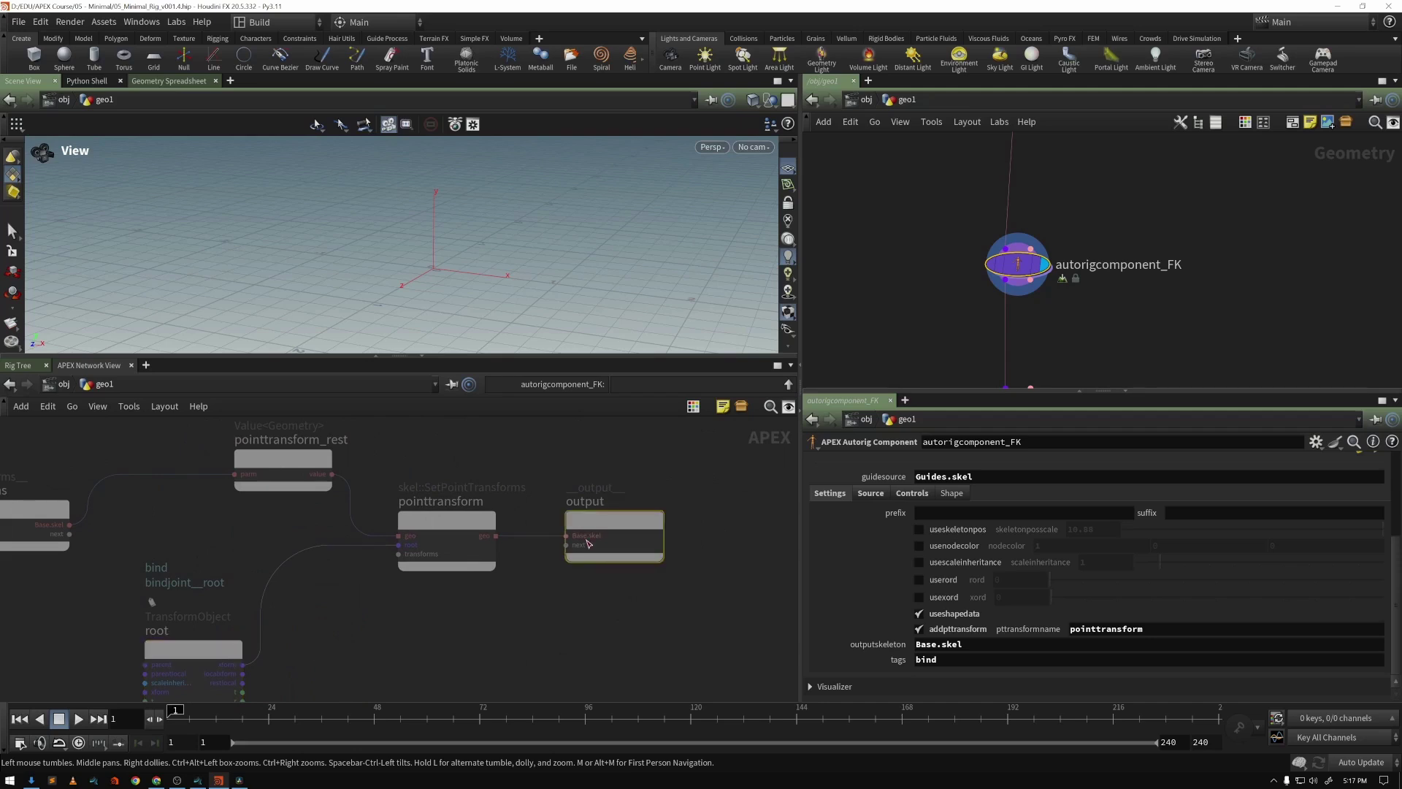
scroll(577, 605, down, 1)
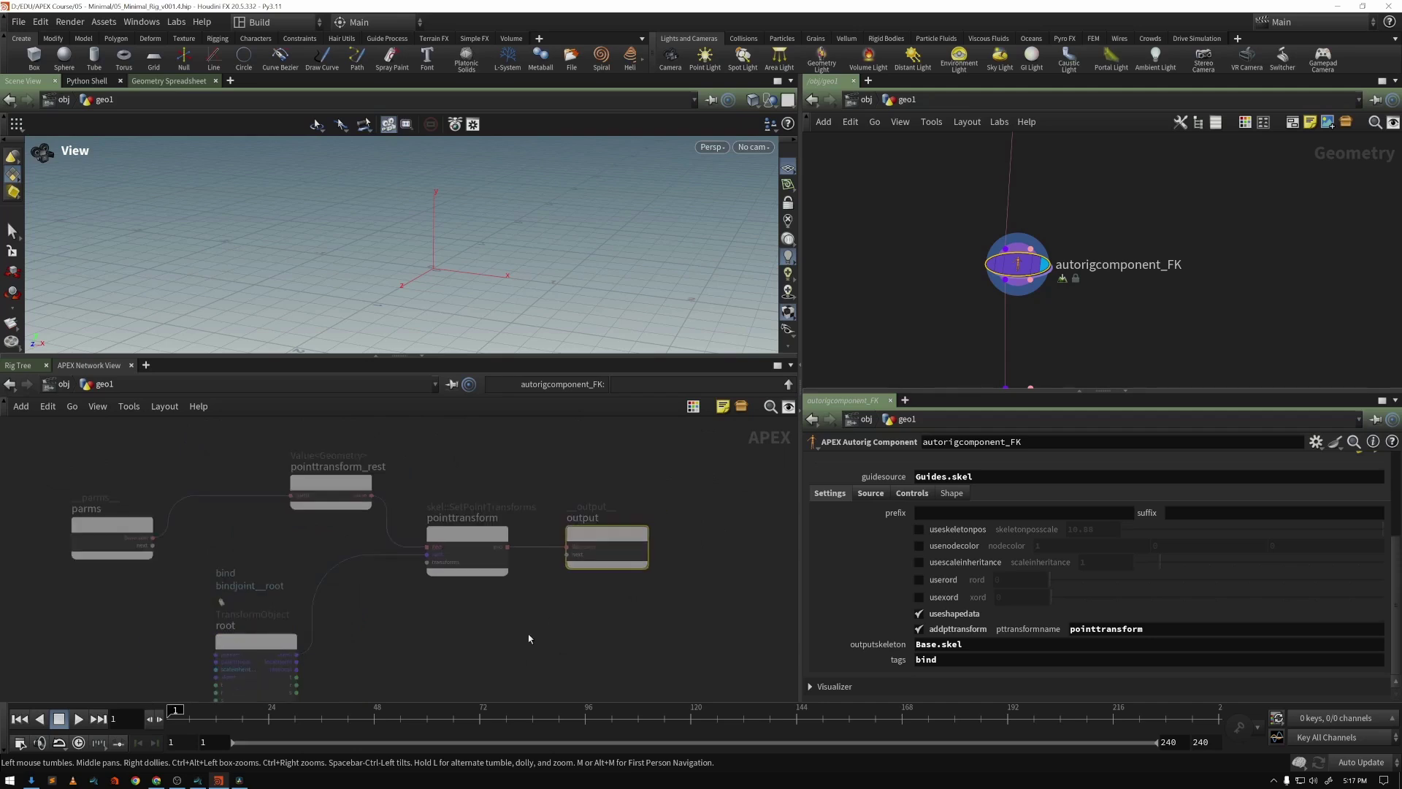
middle_drag(577, 604, 640, 564)
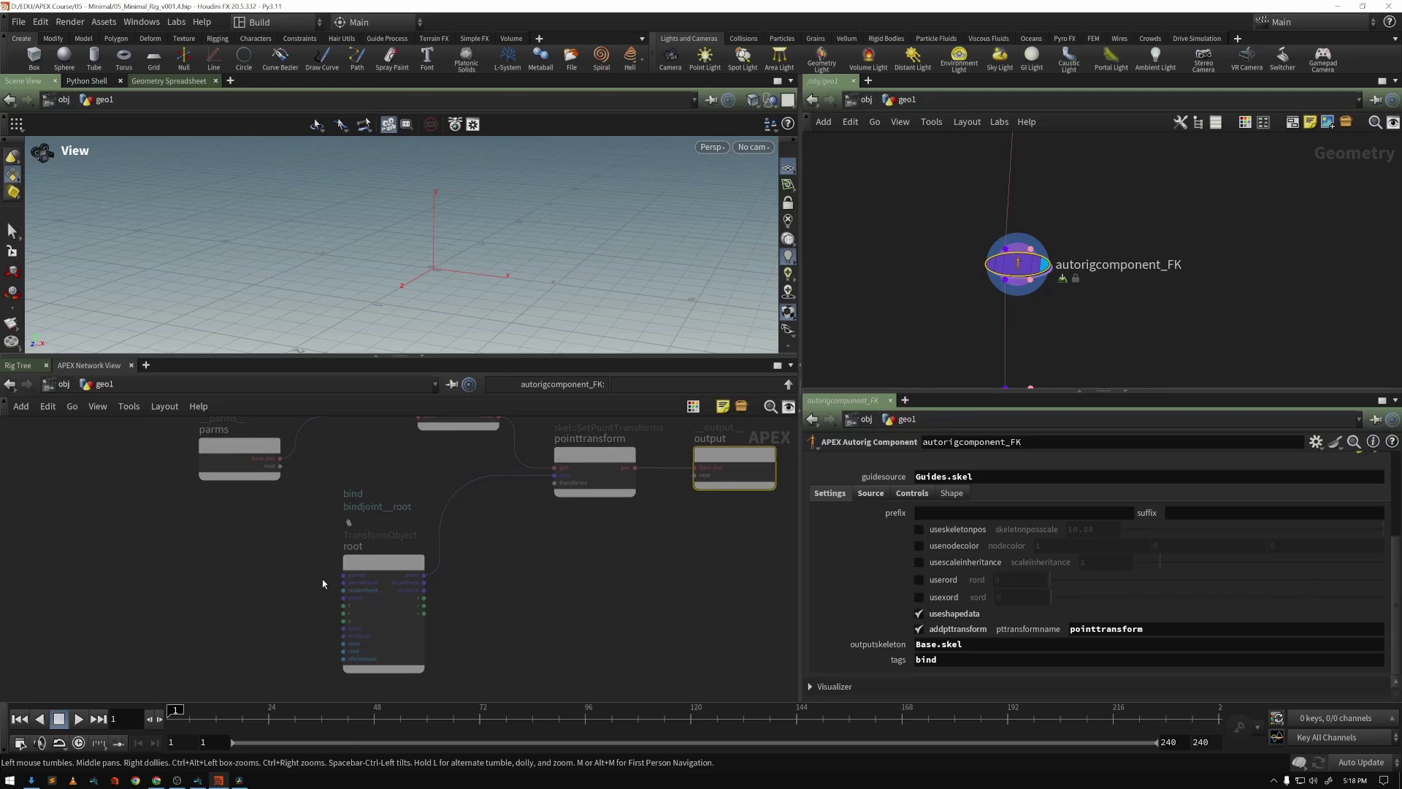
click(263, 532)
middle_drag(263, 532, 260, 551)
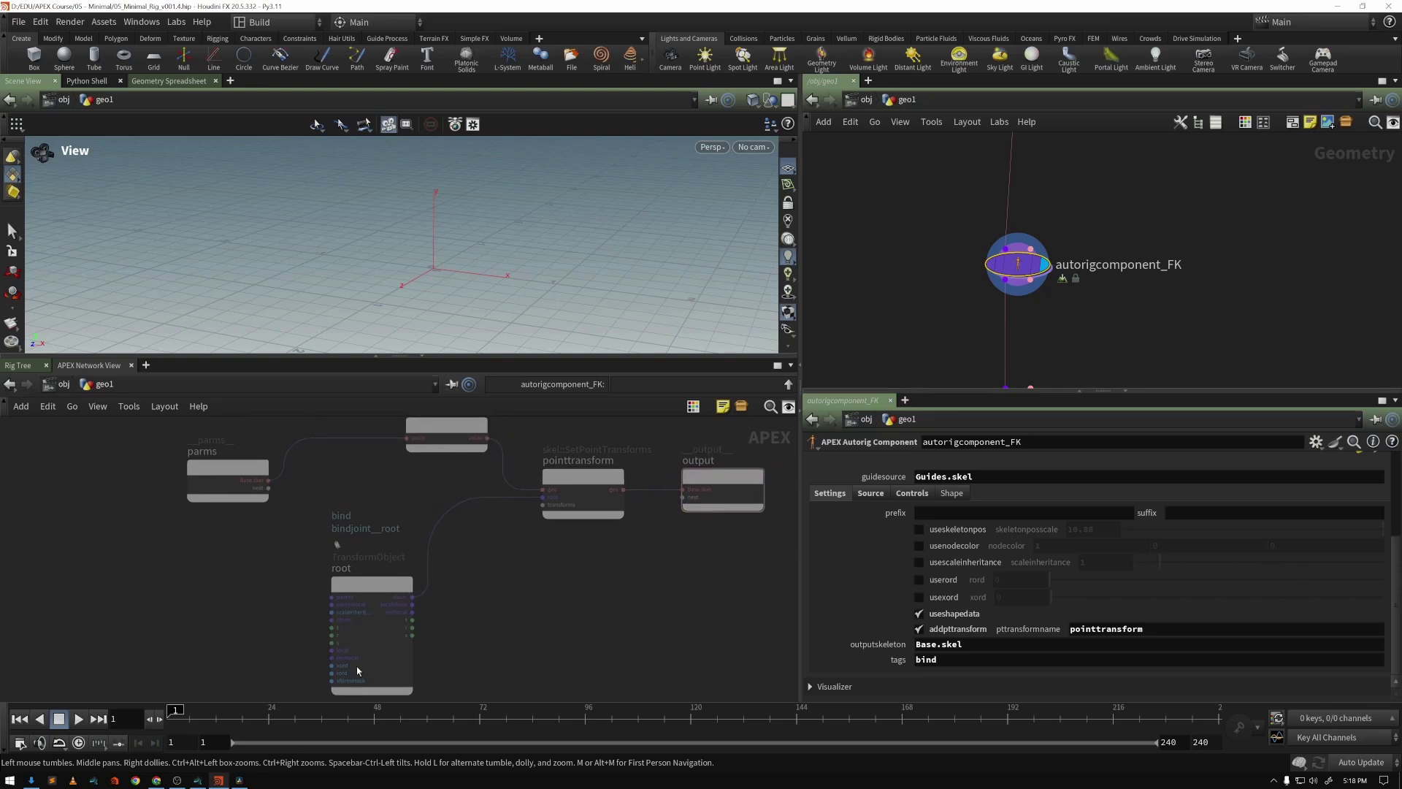
middle_drag(555, 658, 537, 662)
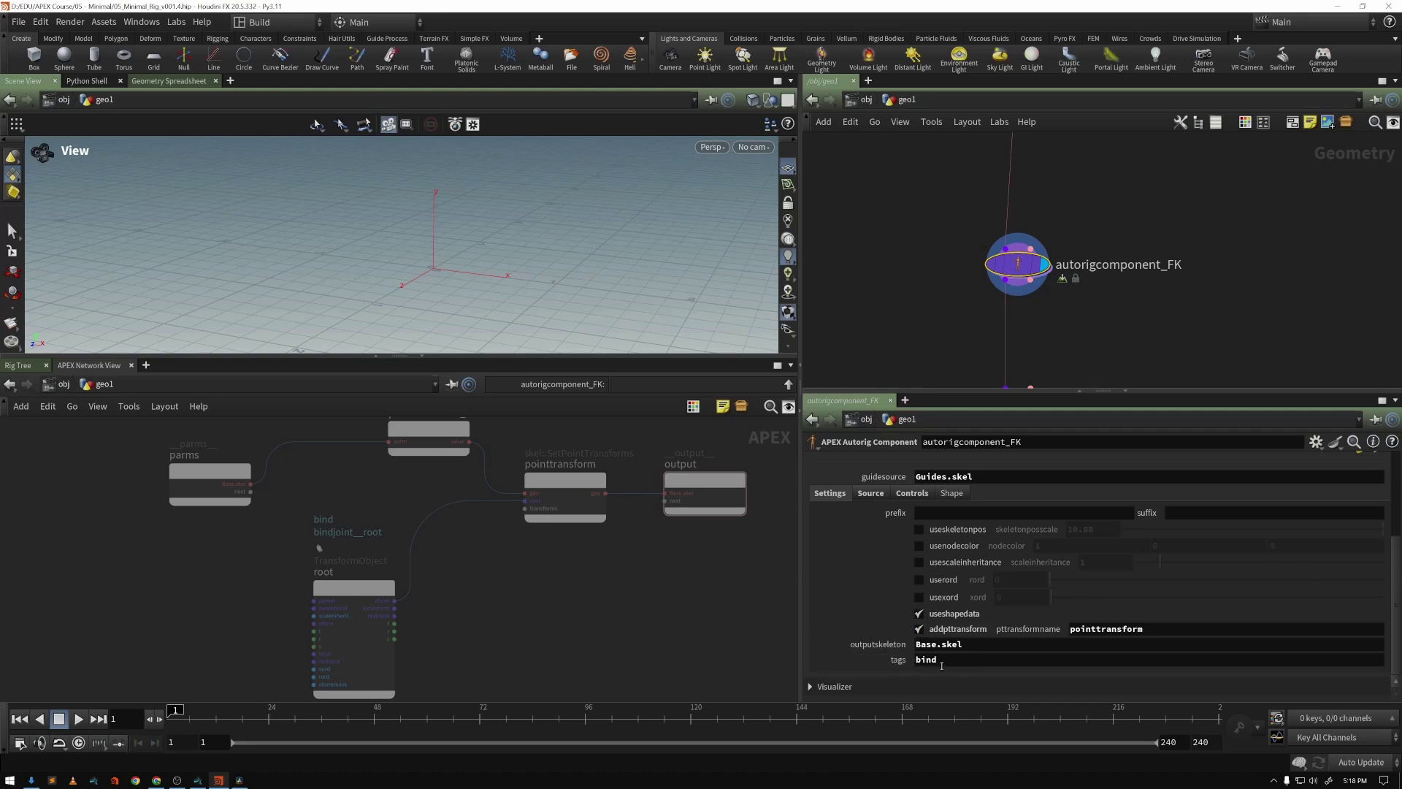
- Expand and then collapse the Visualizer section of the FK component's parameters
click(811, 686)
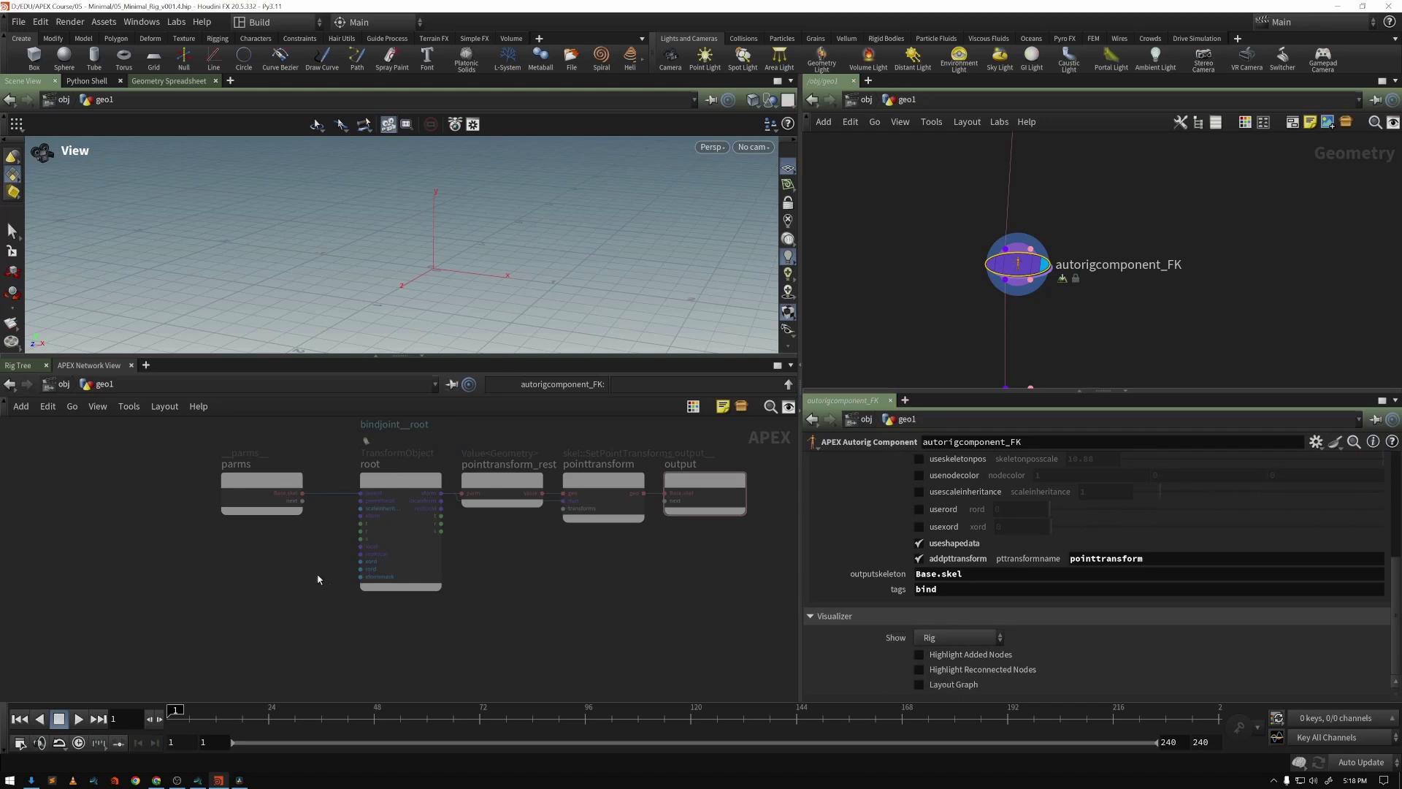
click(810, 616)
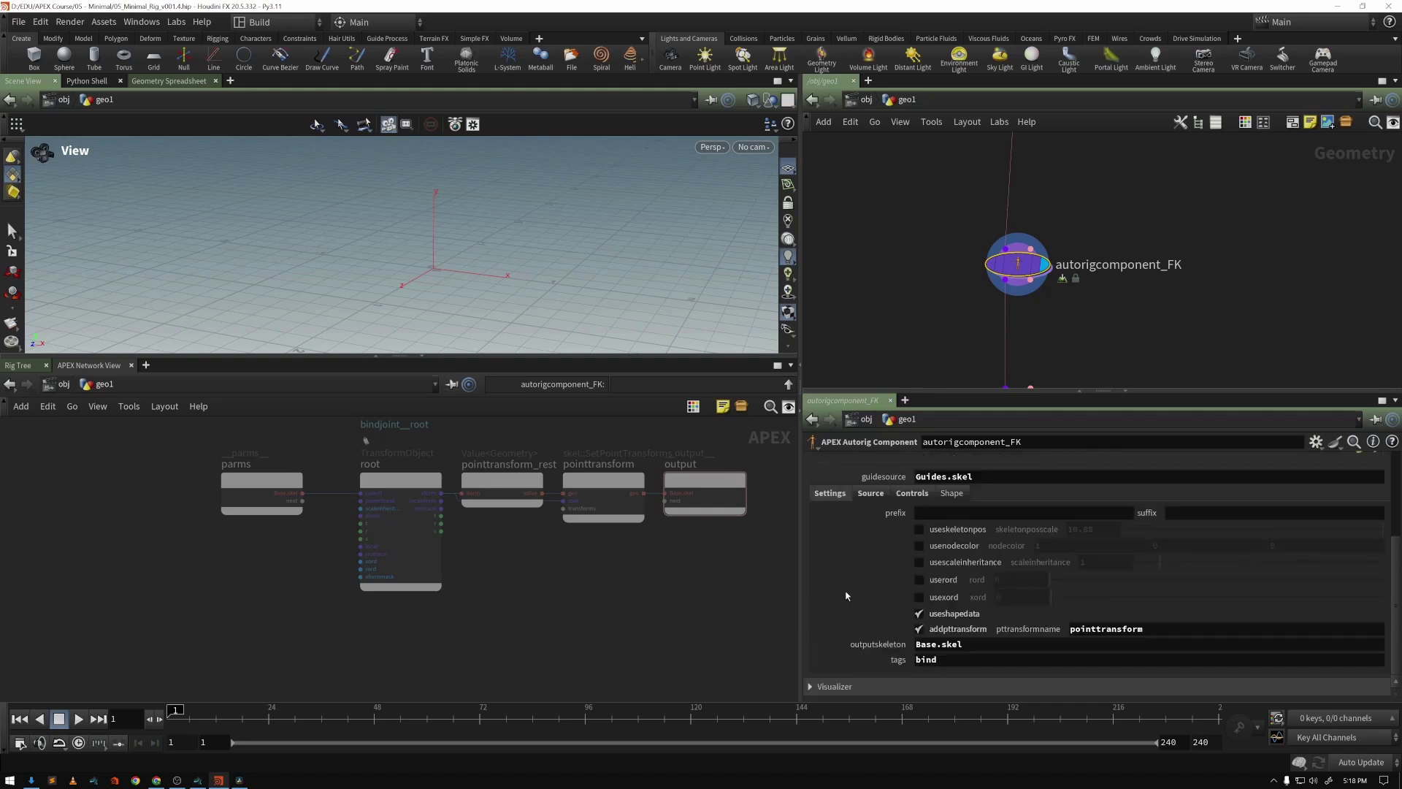
- Show the FK Controls settings, then move root below parms and pointtransform_rest up beside it
click(870, 495)
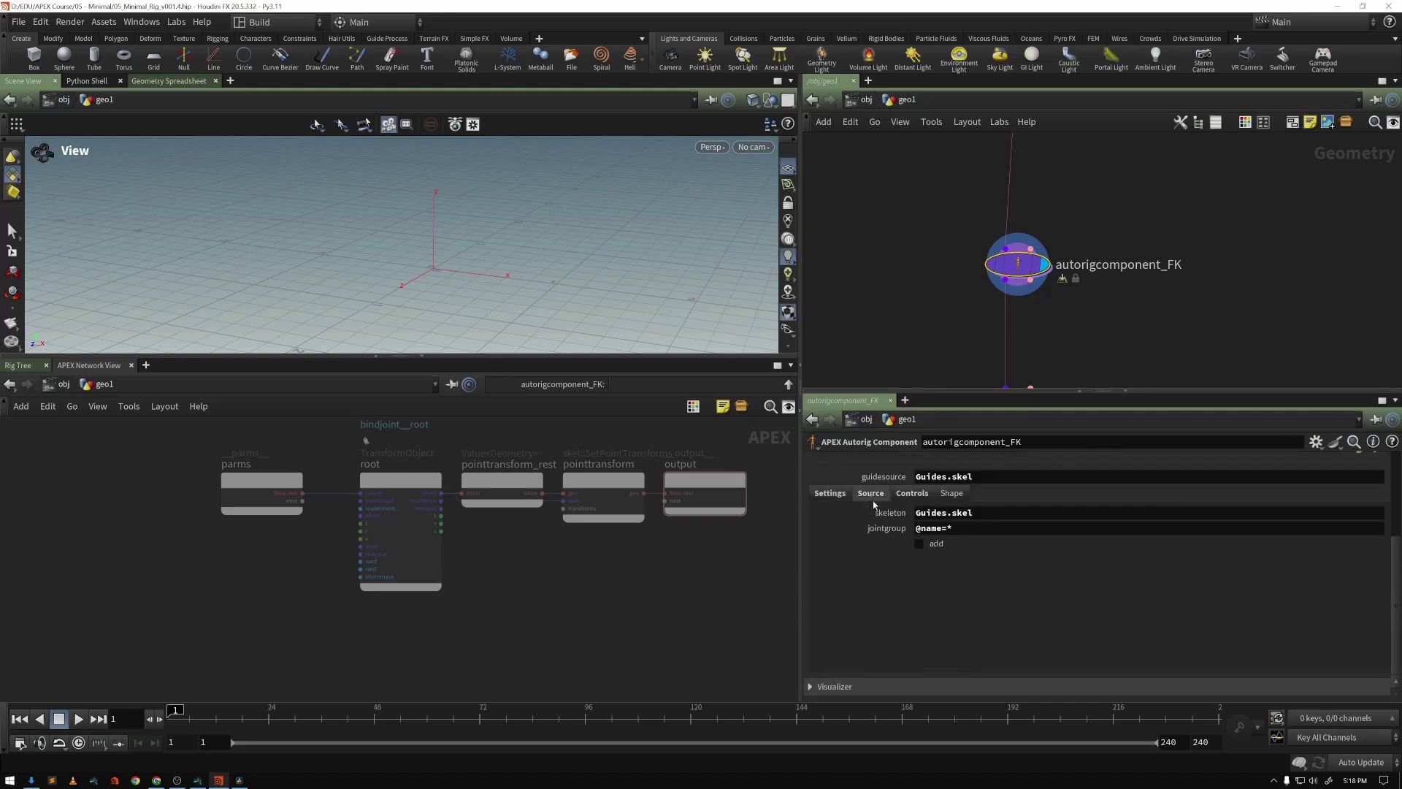
click(910, 497)
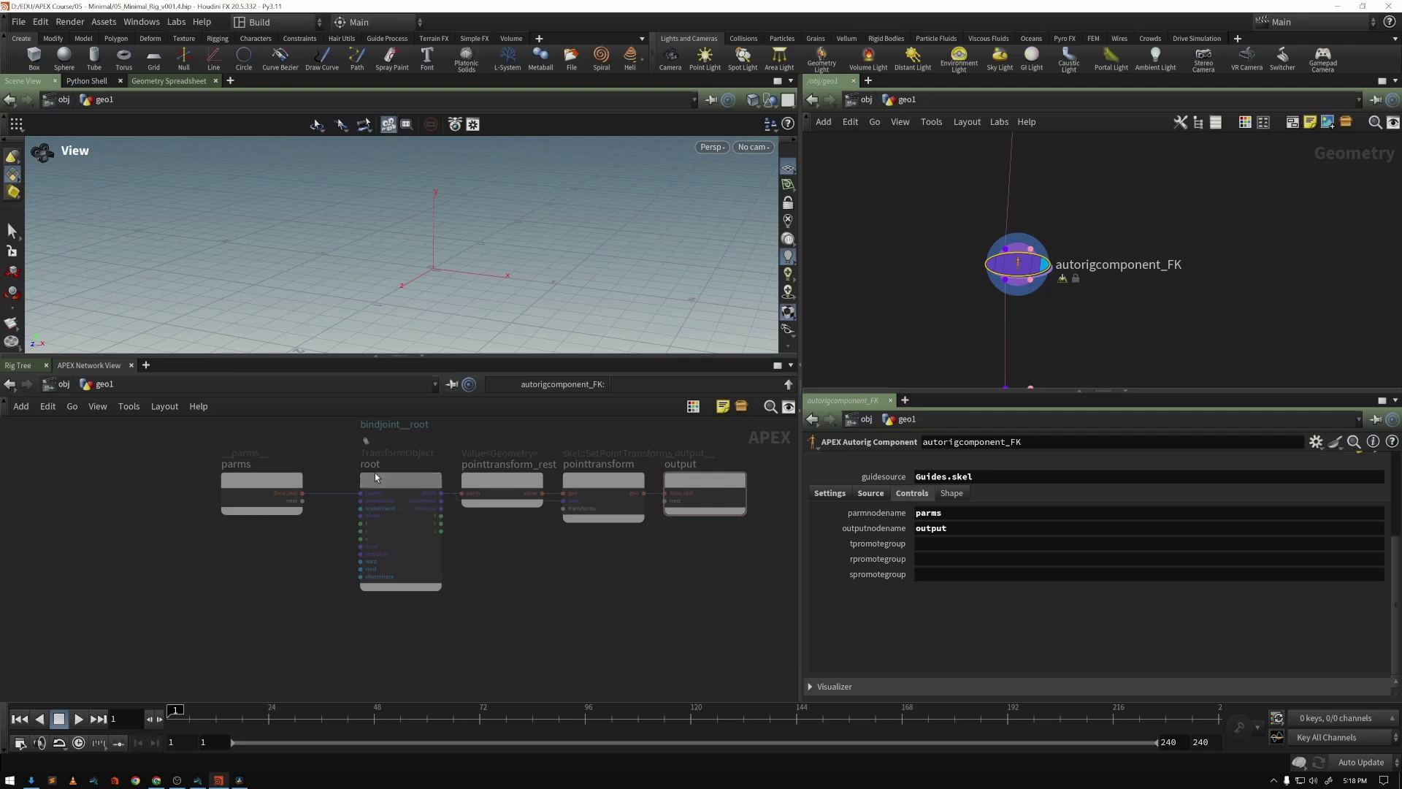
drag(375, 476, 365, 591)
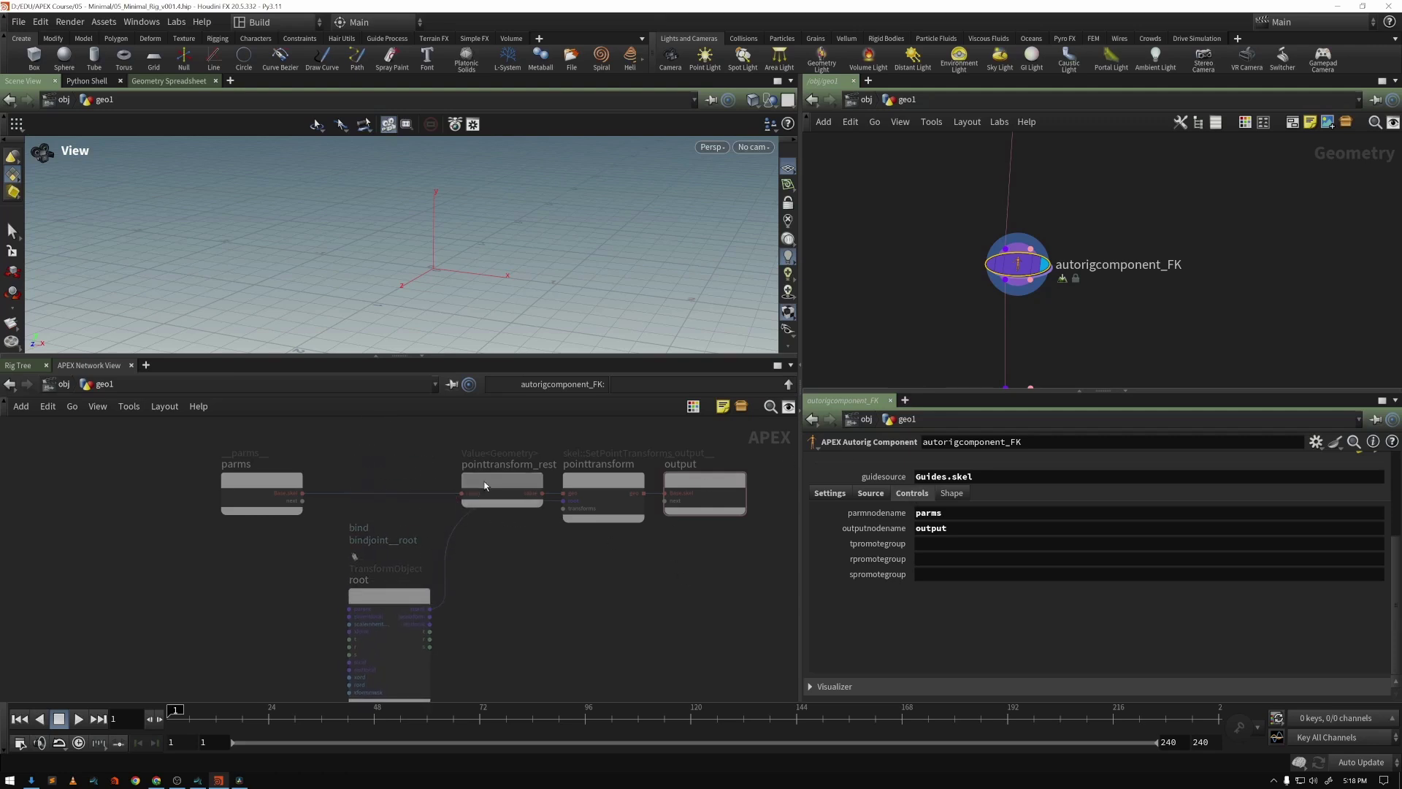
drag(486, 486, 364, 441)
middle_drag(495, 577, 543, 559)
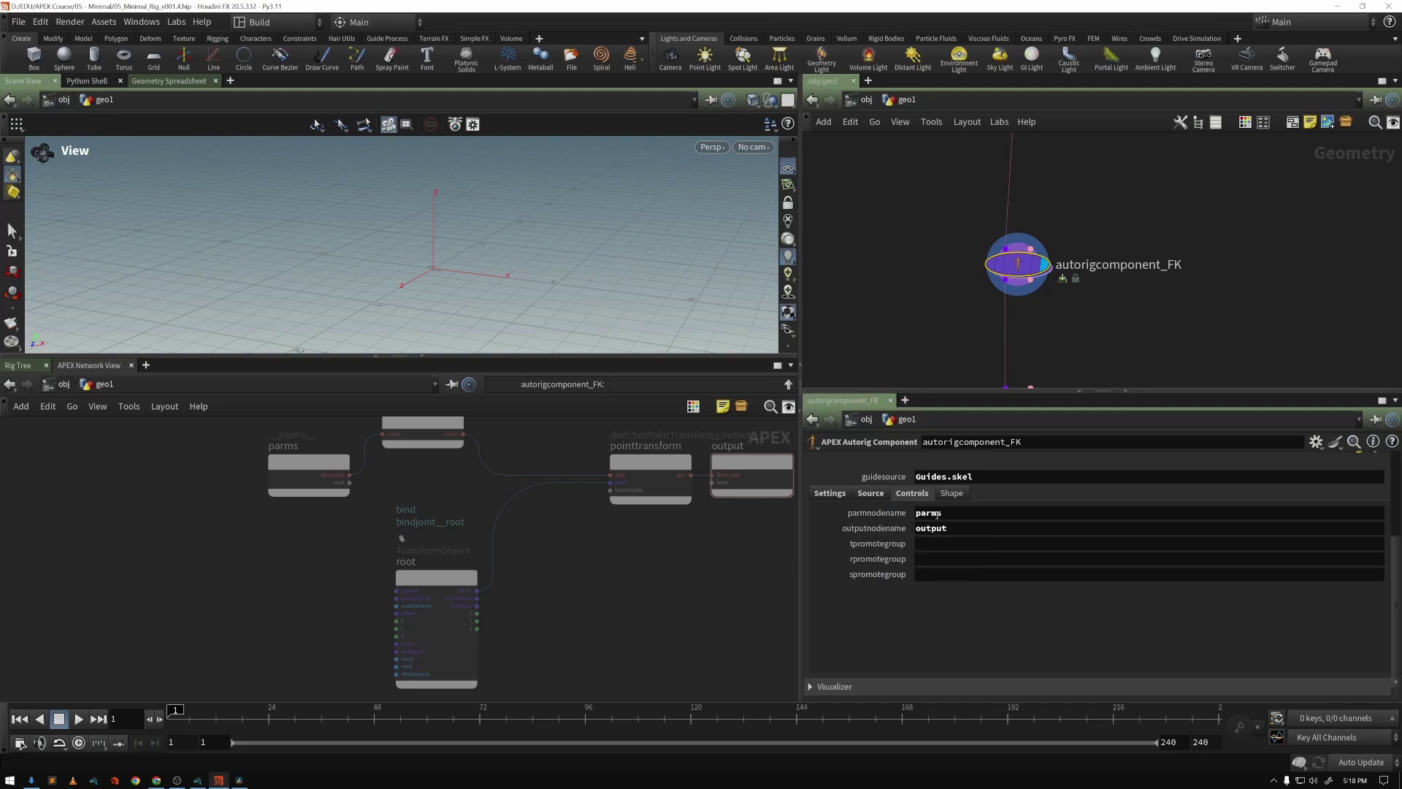
middle_drag(466, 504, 418, 526)
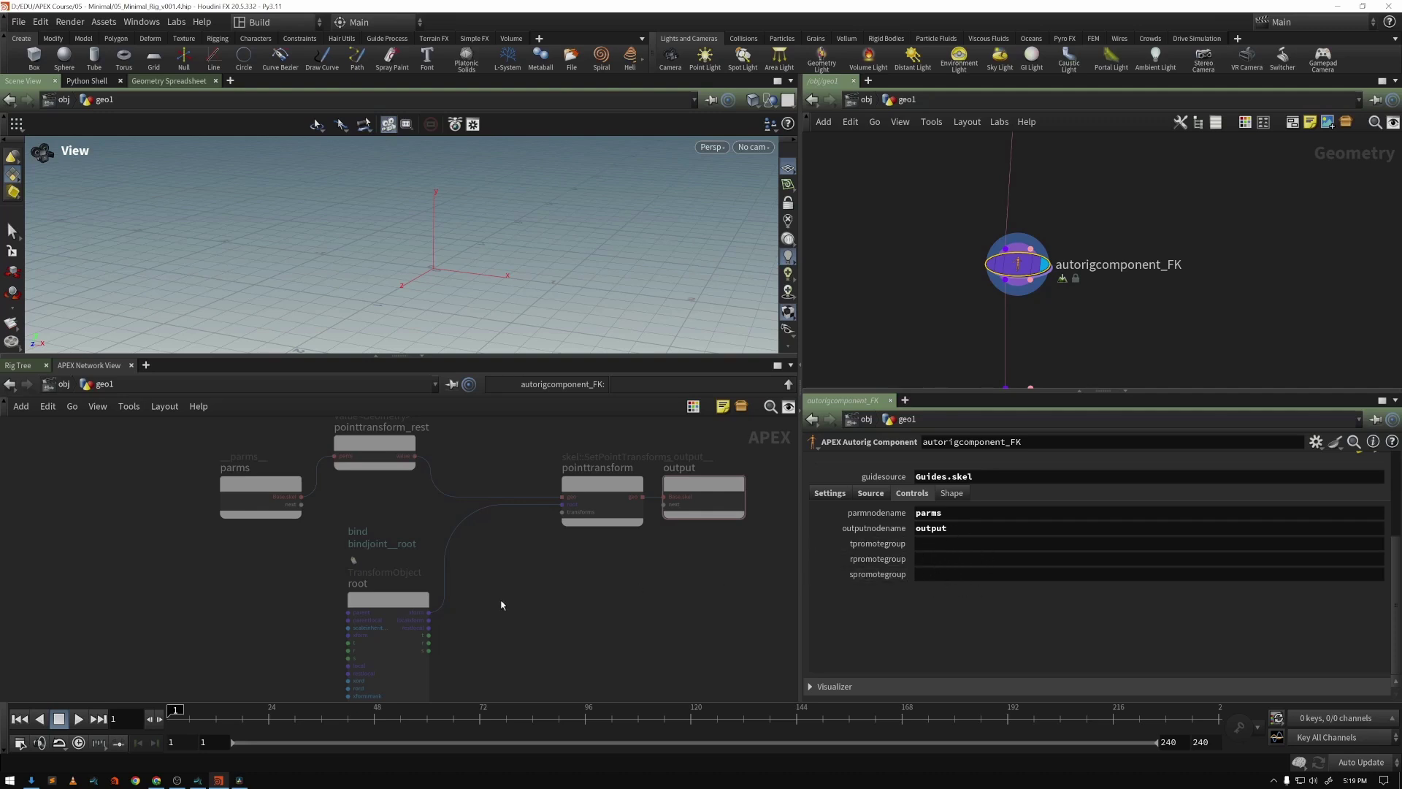
middle_drag(287, 600, 300, 582)
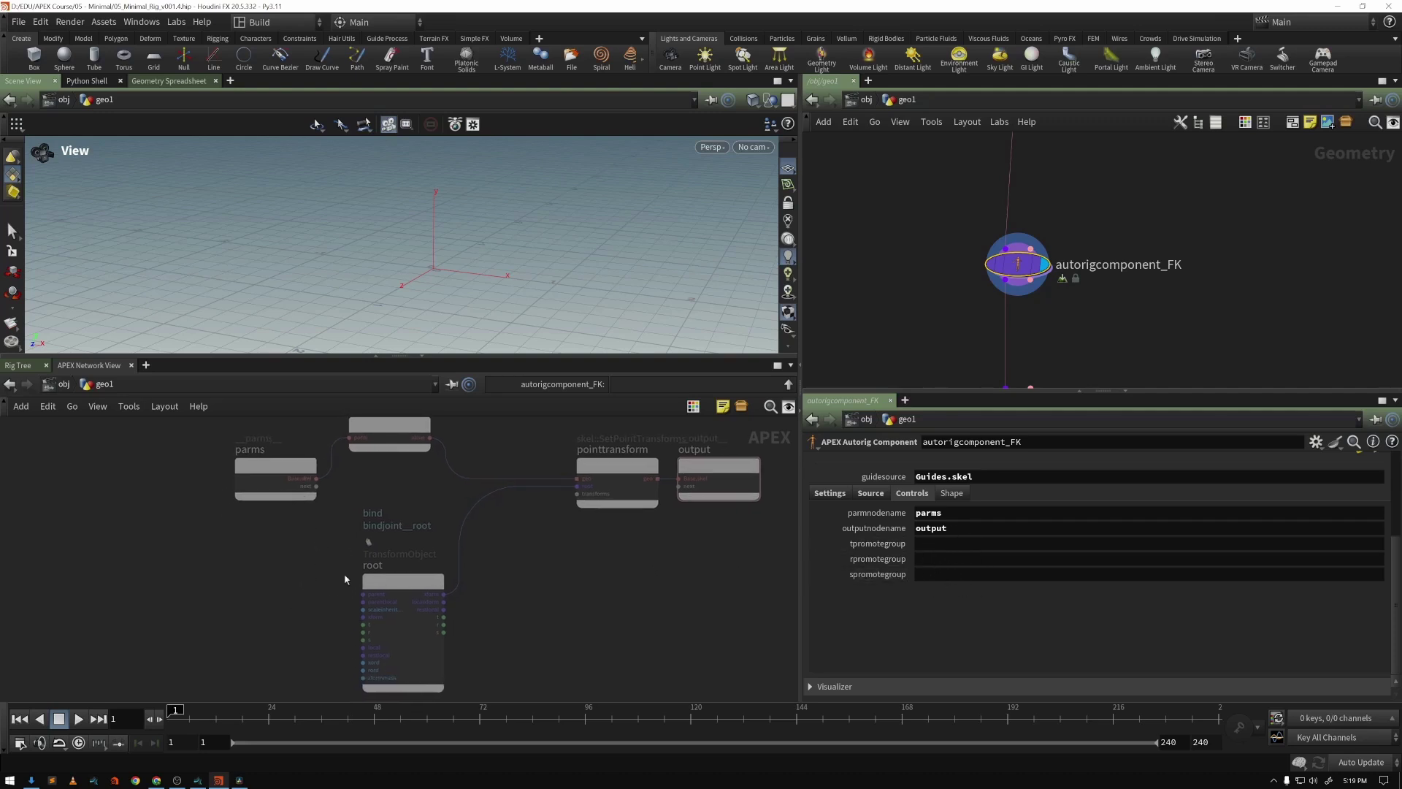
- Set tpromotegroup to * so translation is promoted for every FK control
click(932, 544)
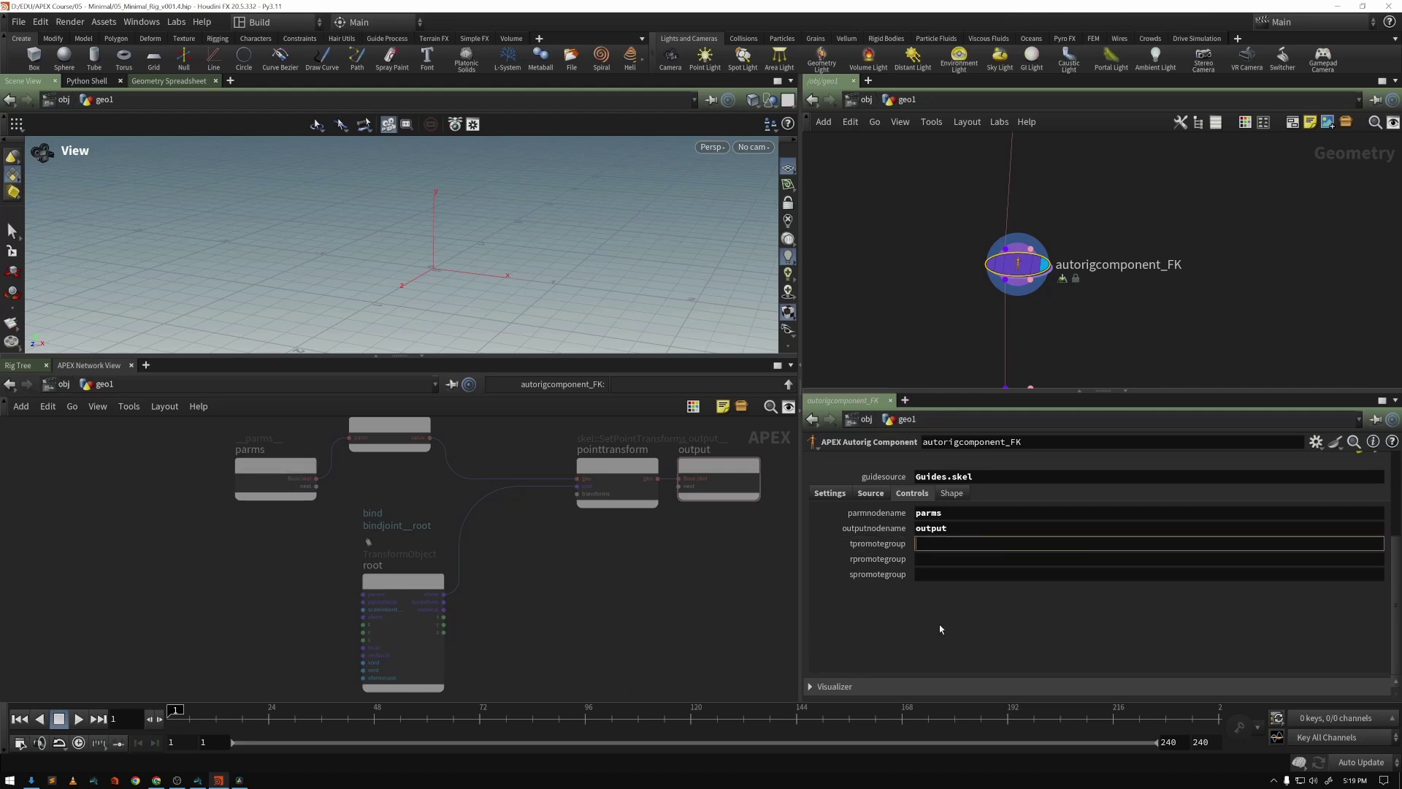
text(*)
key(Return)
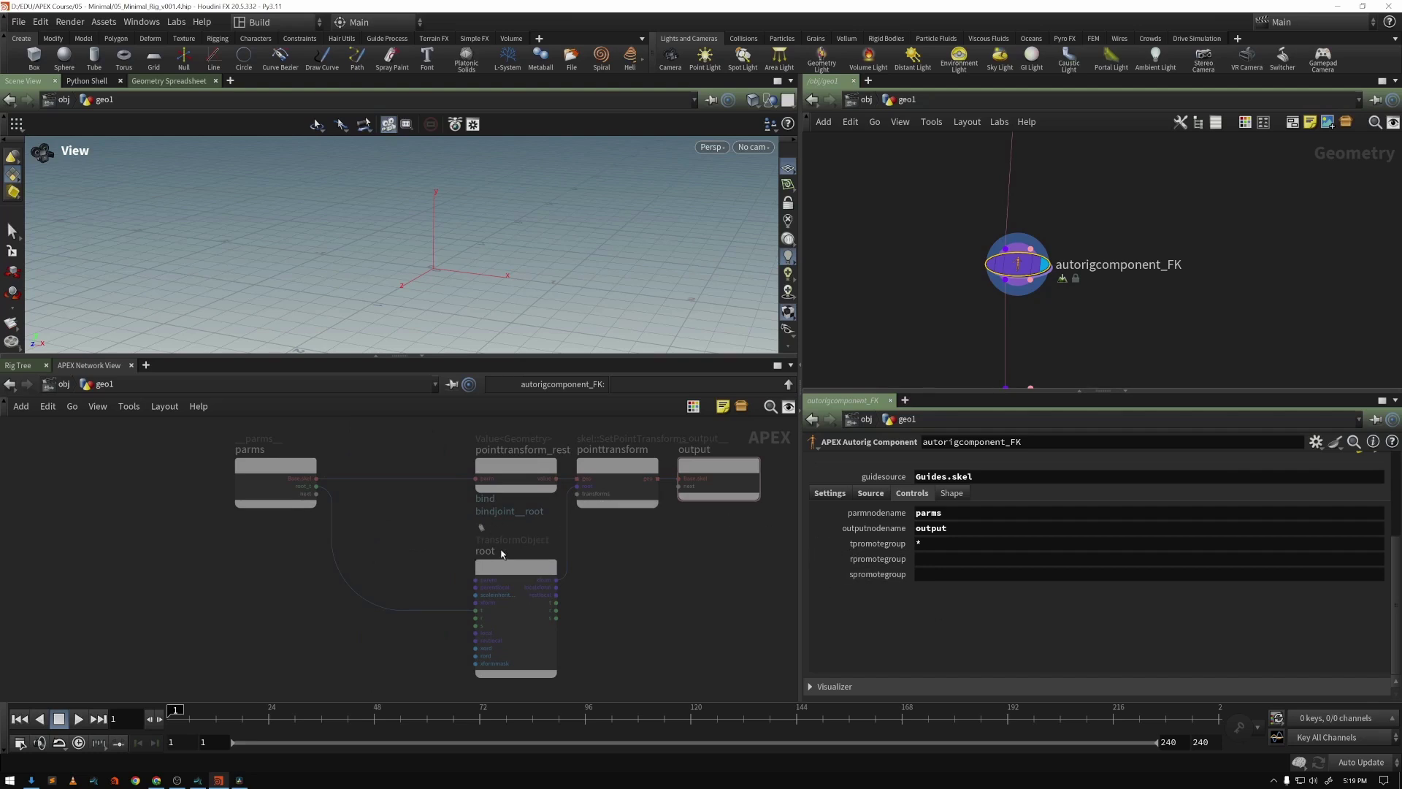
- Inspect the new wire from parms into the root node, then enlarge the 3D viewport
scroll(270, 454, up, 2)
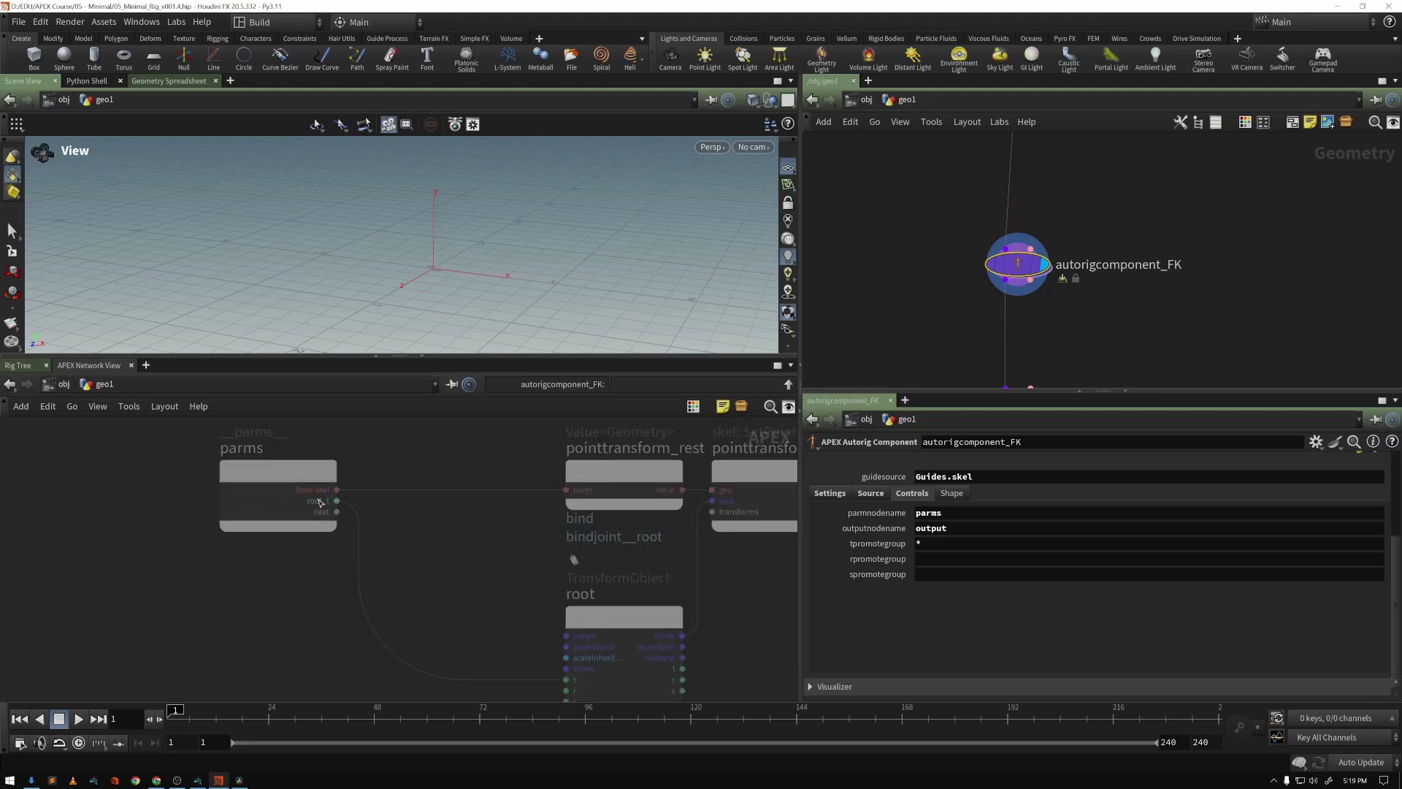
middle_drag(379, 555, 350, 526)
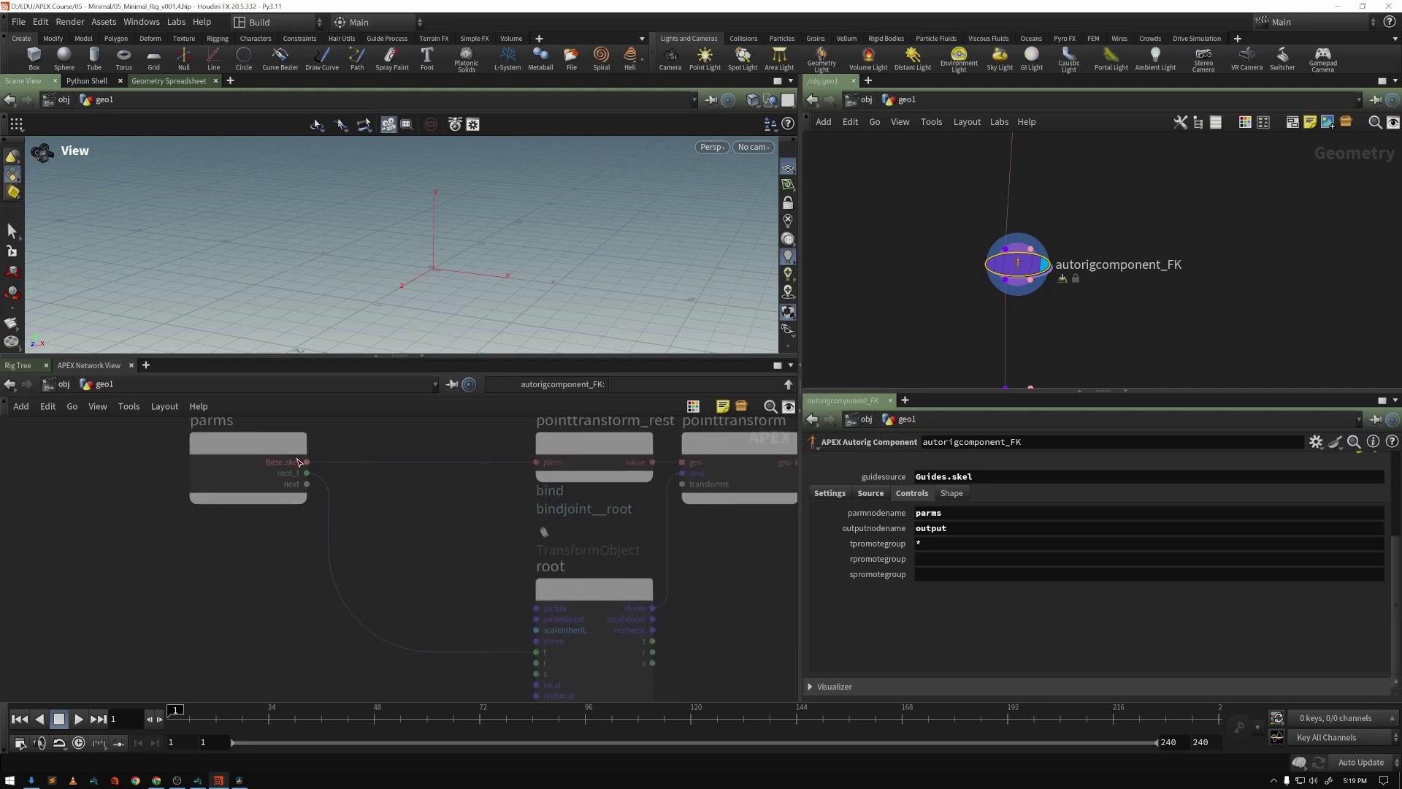
middle_drag(441, 571, 416, 491)
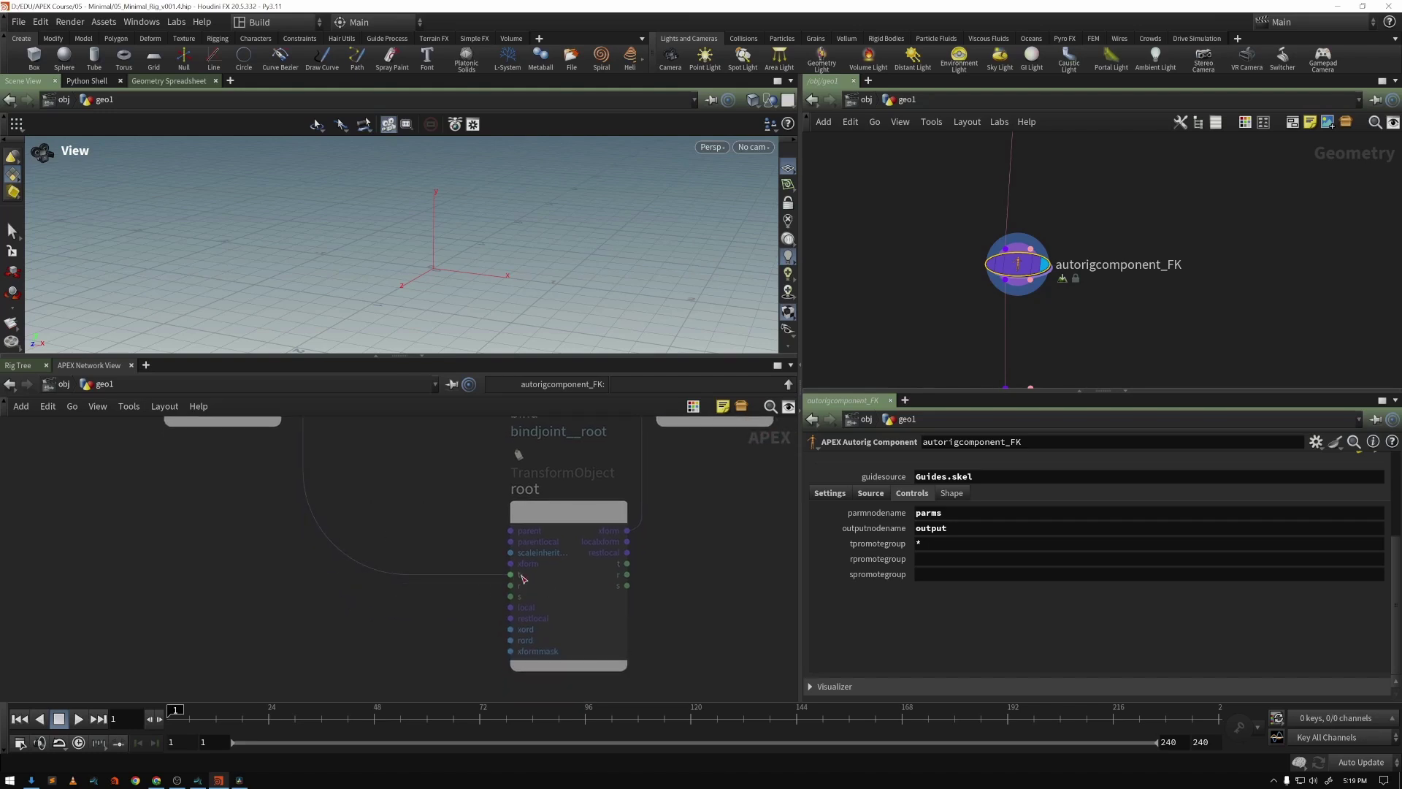
click(600, 567)
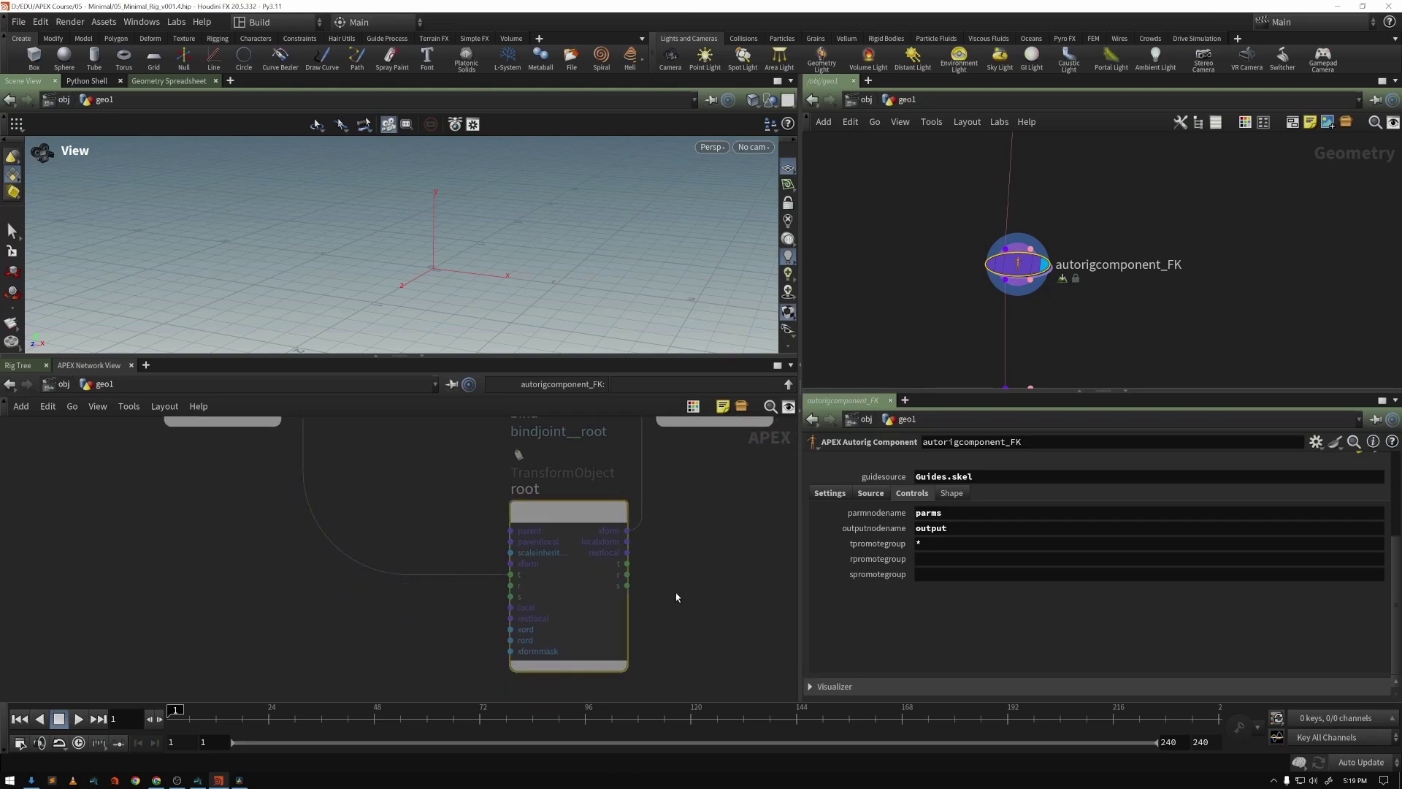
middle_drag(677, 598, 627, 652)
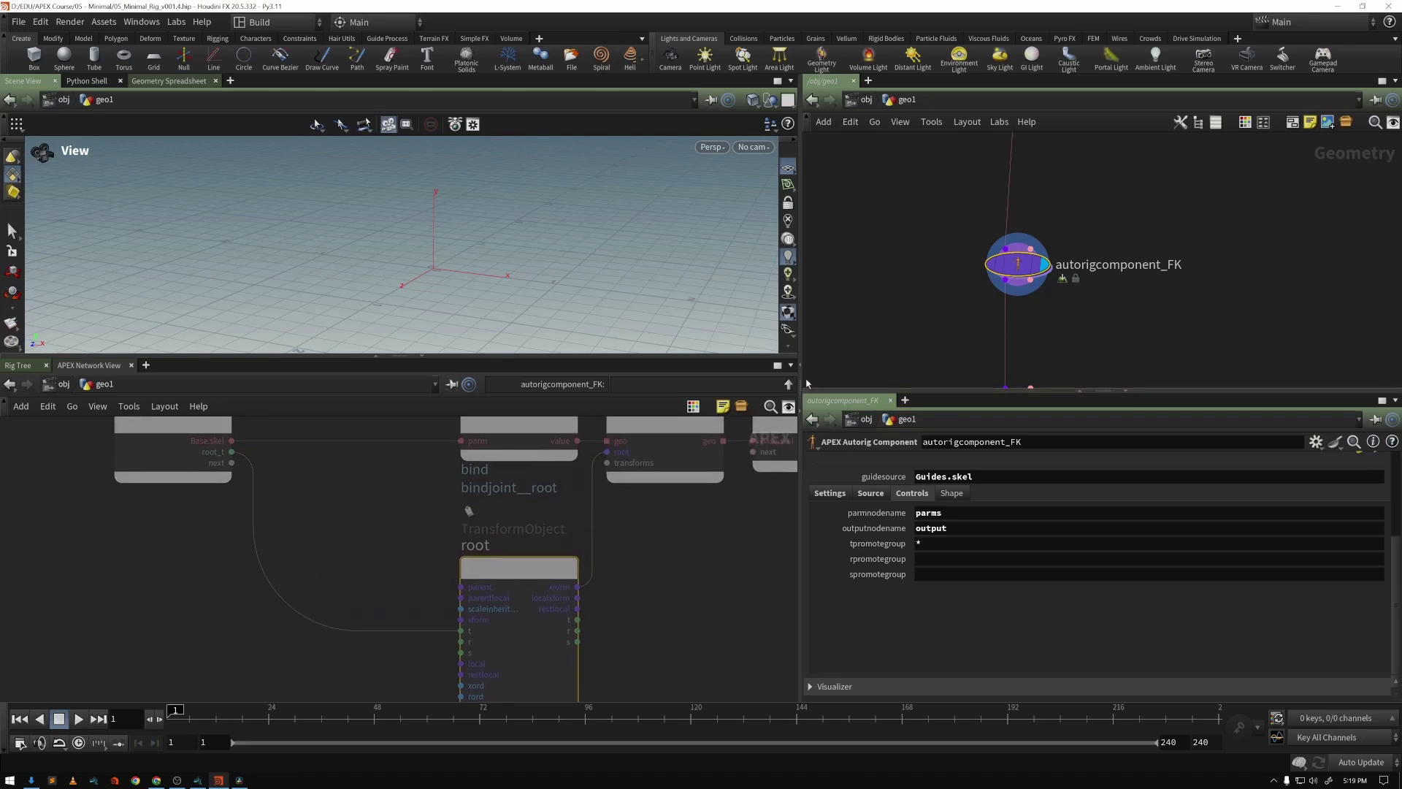
drag(750, 358, 734, 522)
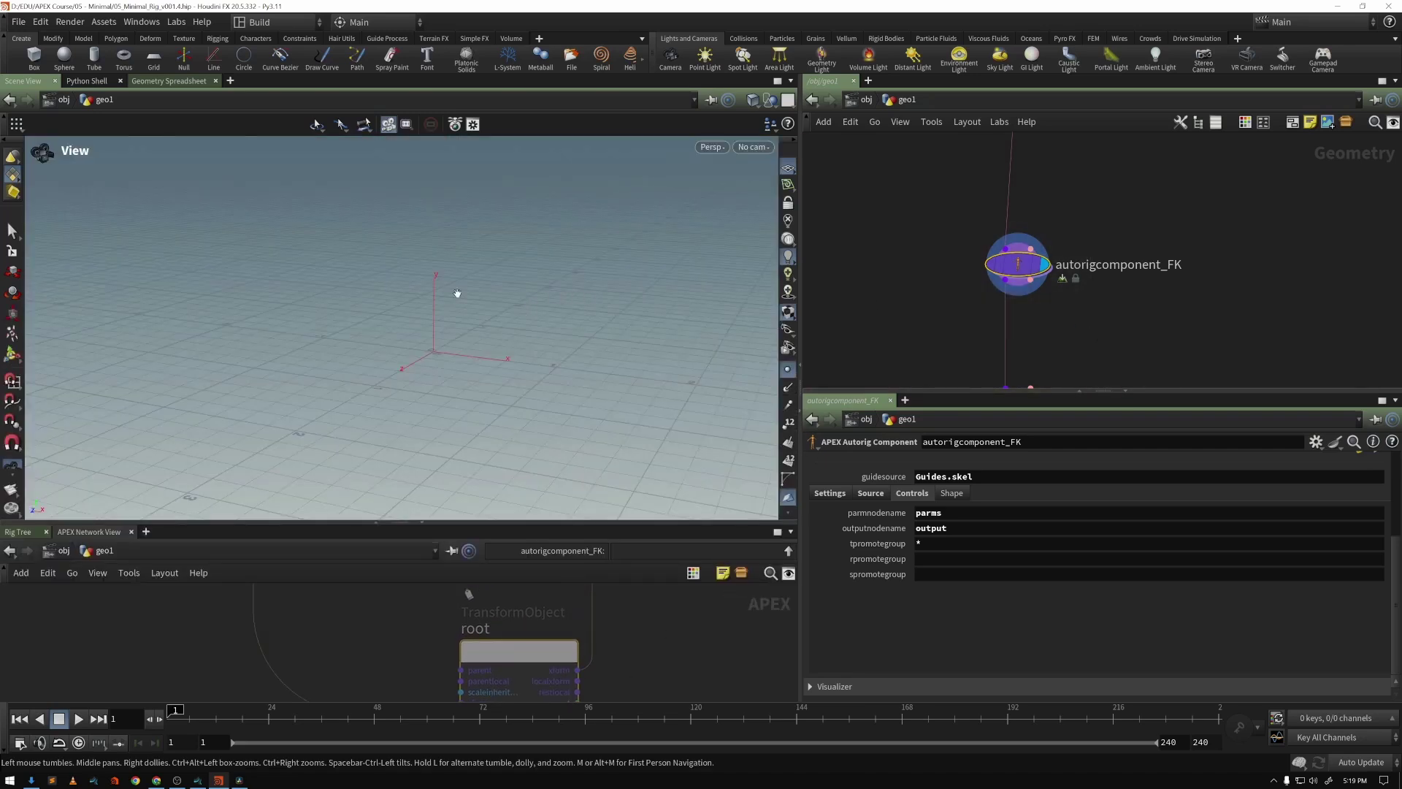
- Enter the Animate state and select the Base control set under All Controls
key(Return)
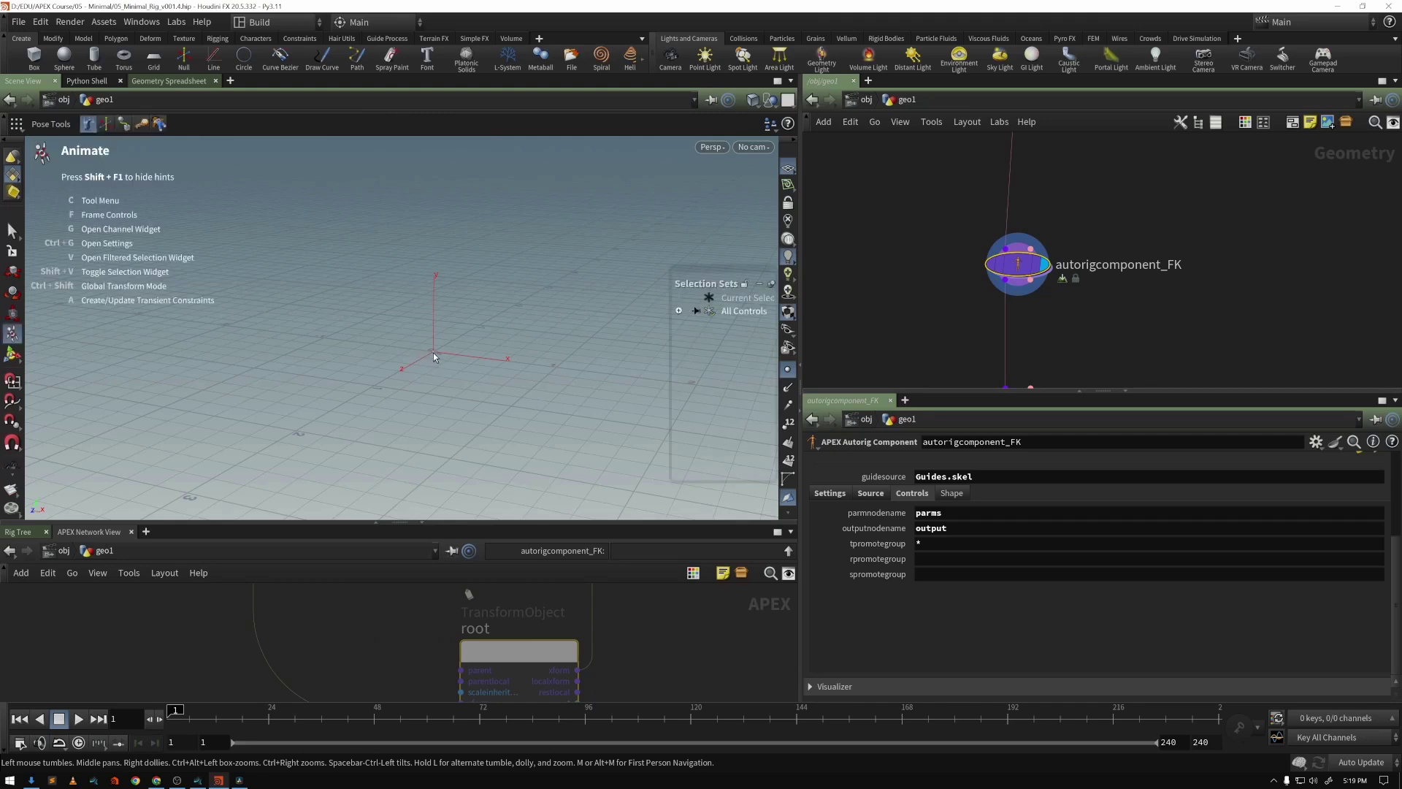
click(678, 310)
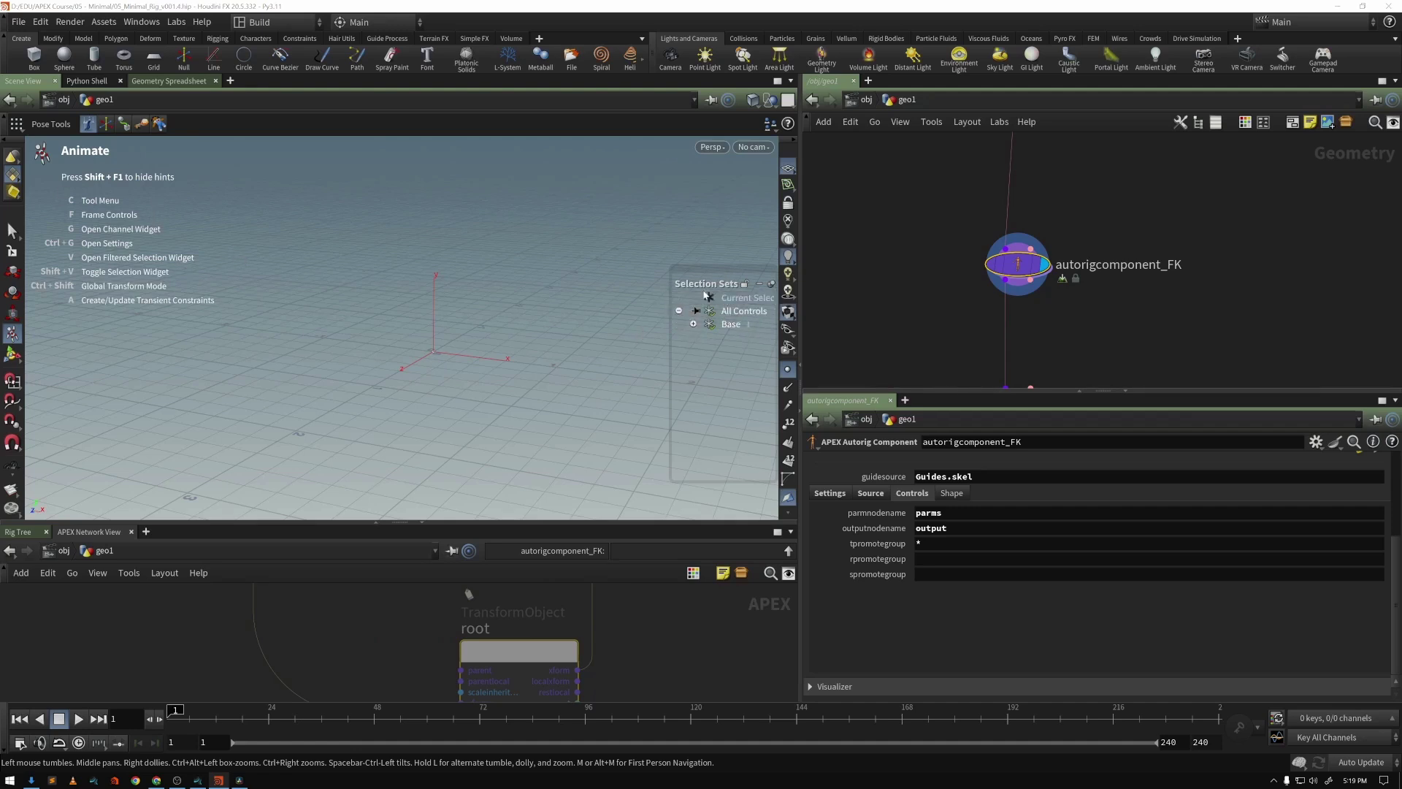
click(730, 328)
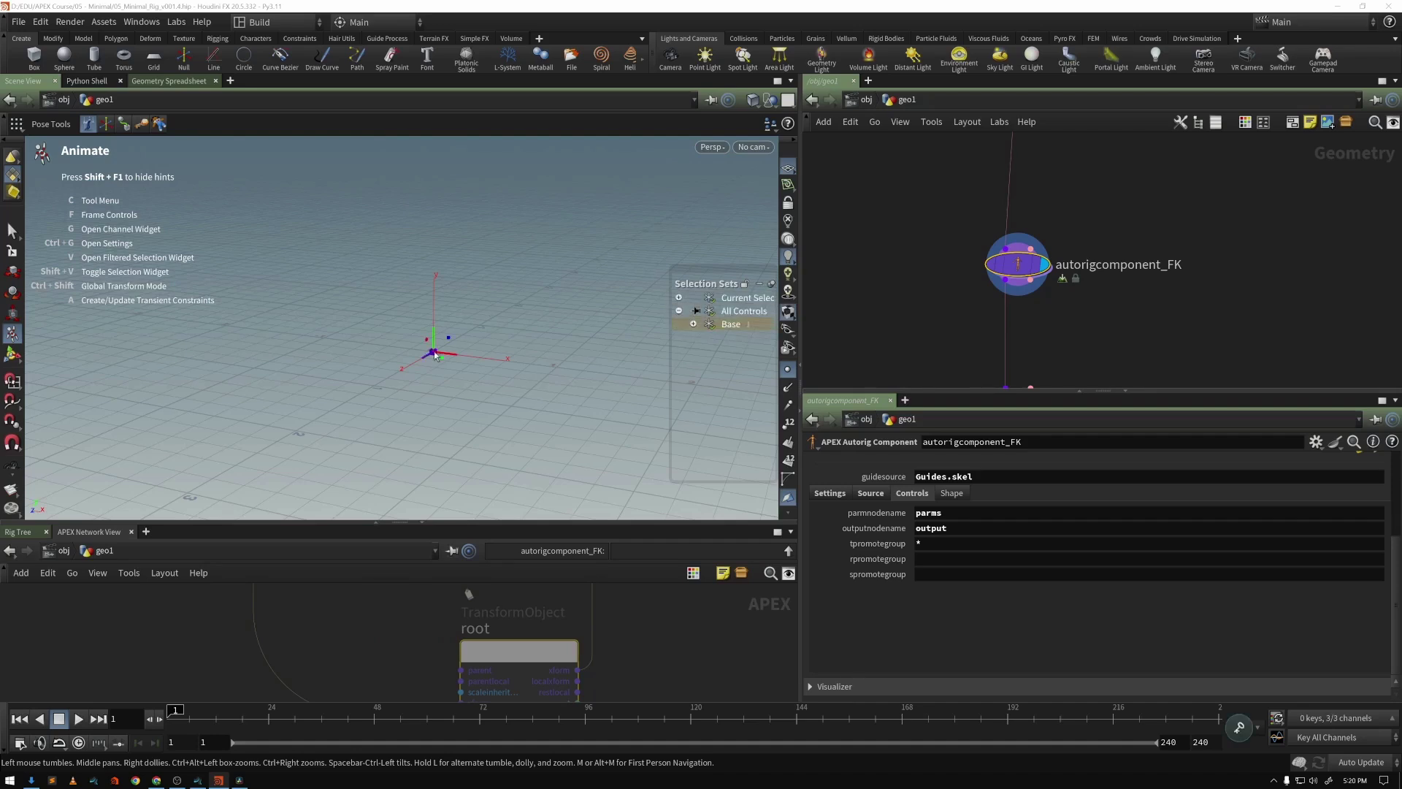
- Test-move the FK root control, undo it, and leave the Animate state
alt+drag(425, 375, 493, 359)
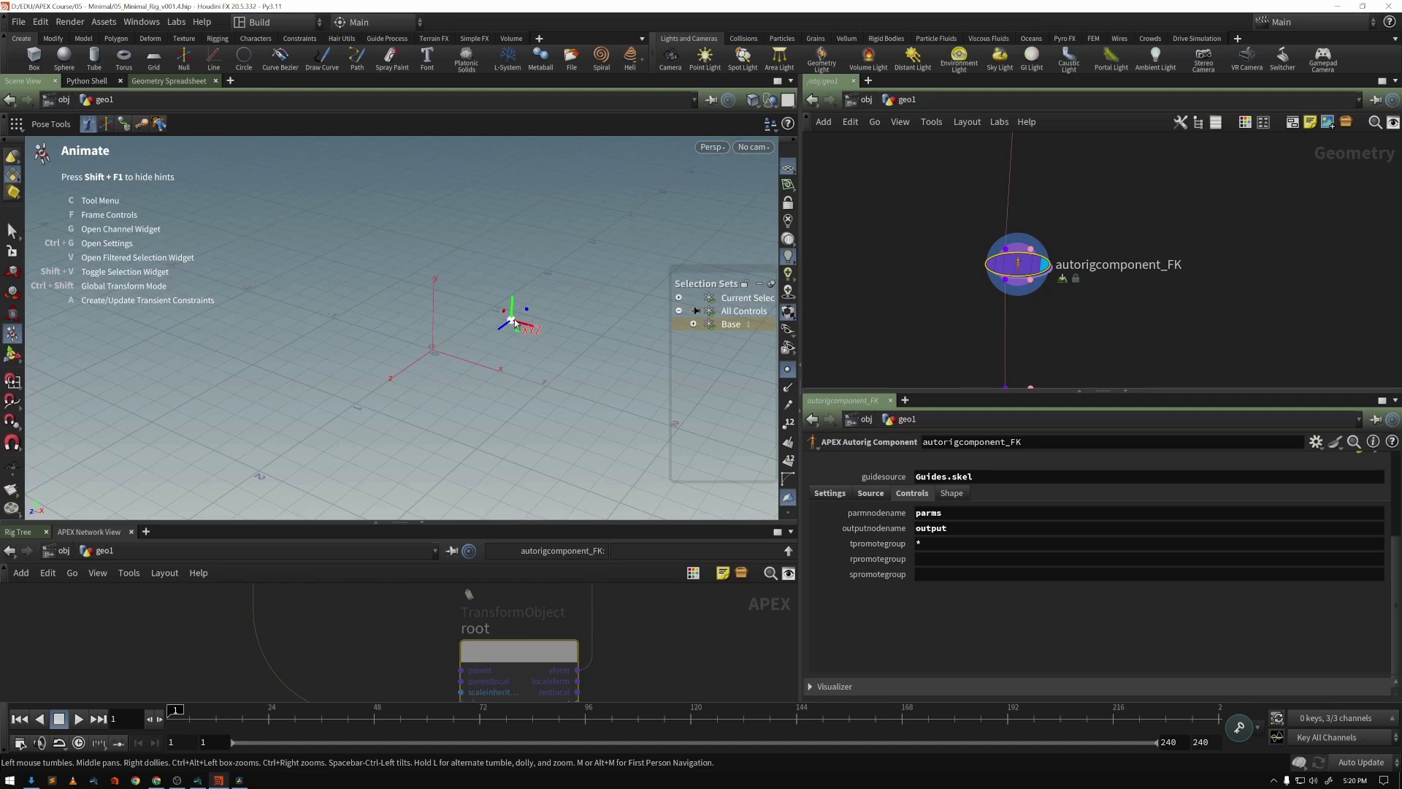
drag(512, 321, 470, 358)
key(ctrl+z)
key(ctrl+z)
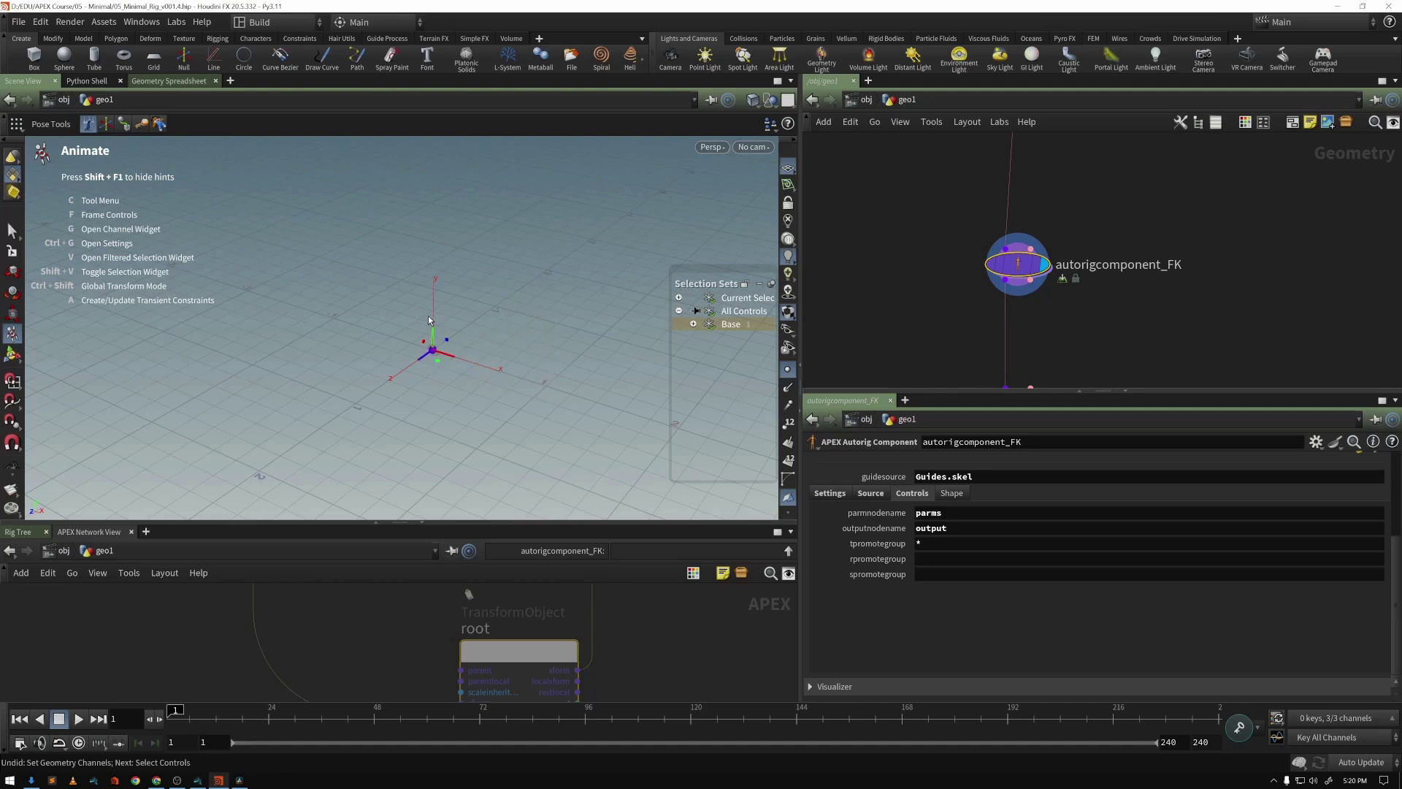
key(Escape)
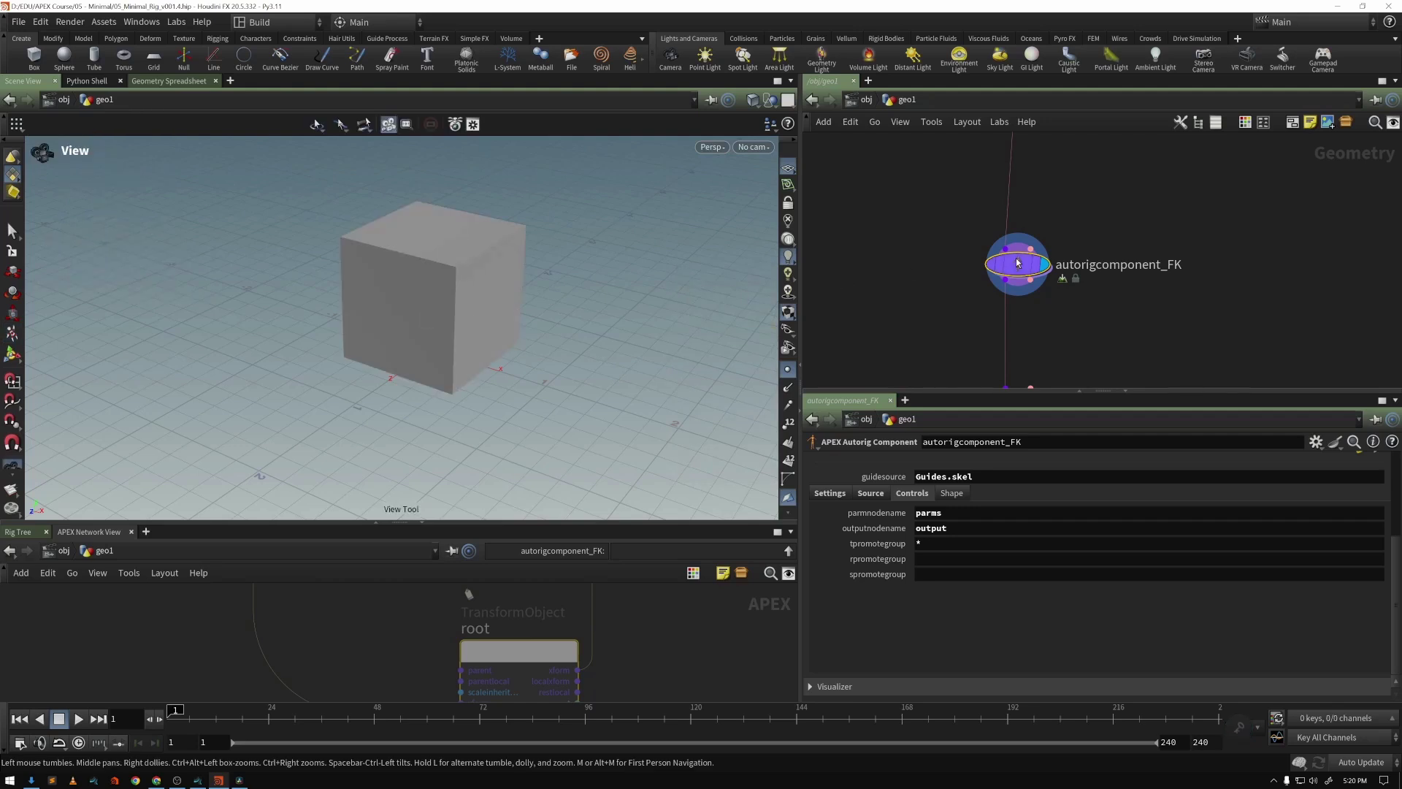
- Select the autorigcomponent_DEFORM node, viewing the box from a lower front angle
middle_drag(831, 284, 830, 225)
drag(577, 281, 551, 299)
click(1015, 354)
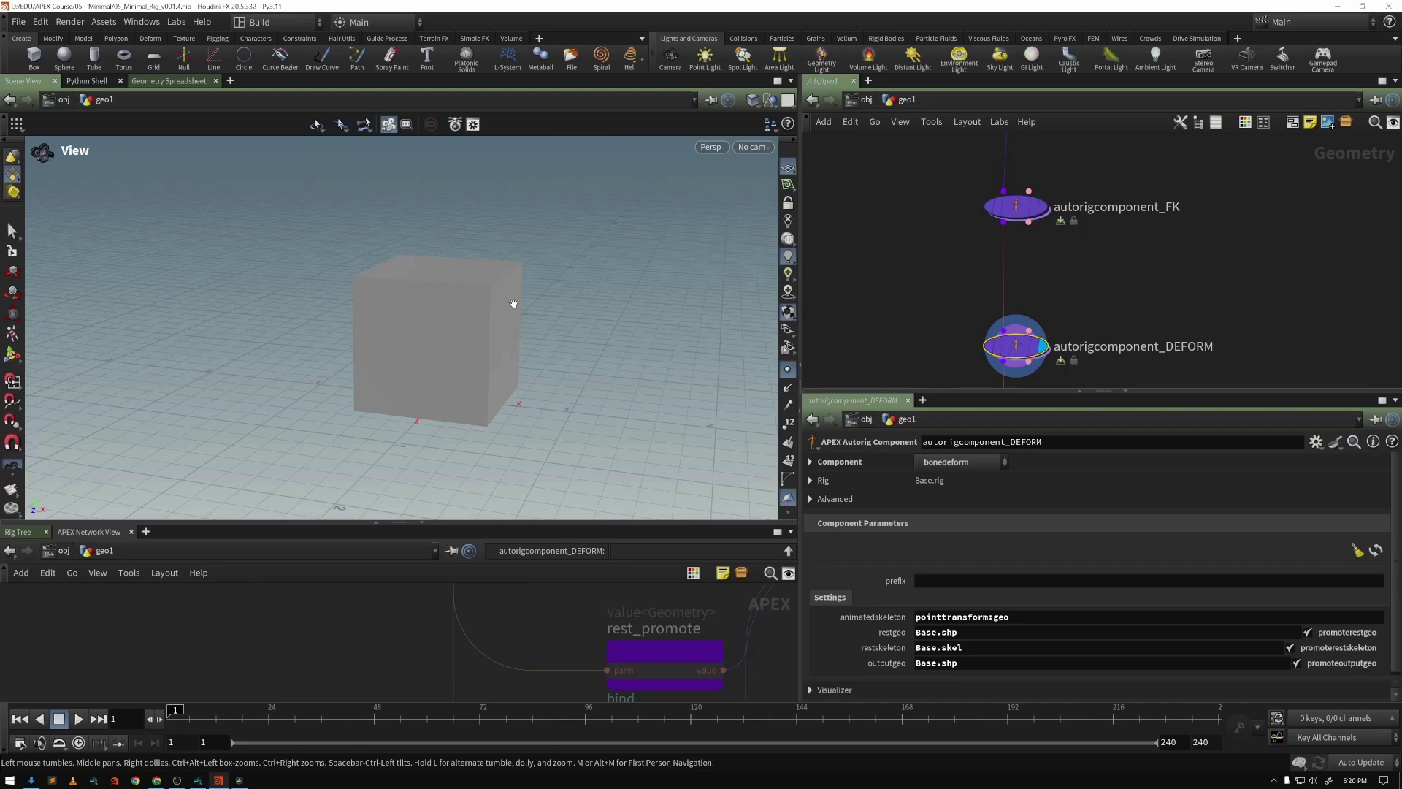
- In the Animate state, move the Base control to shift the box, then undo
key(Return)
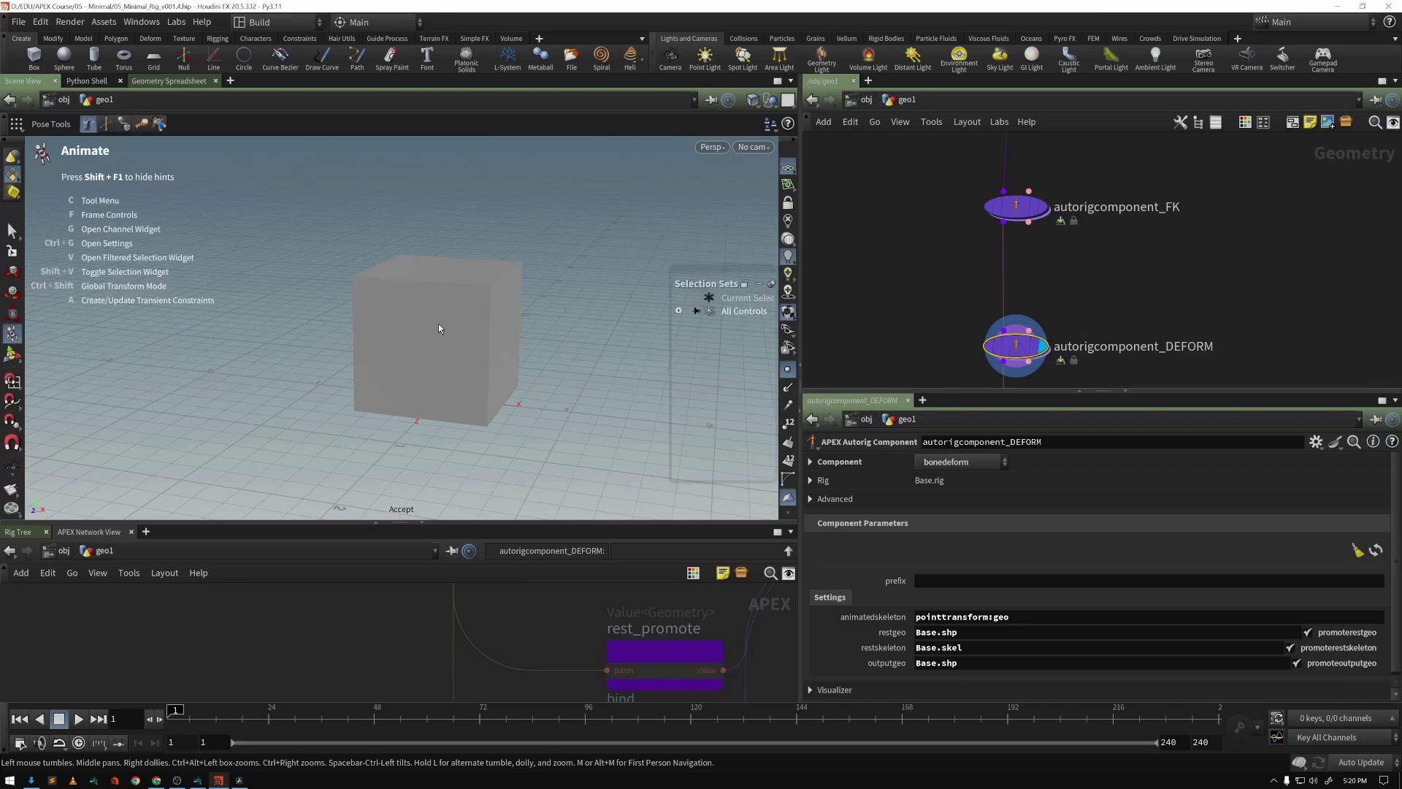
click(680, 311)
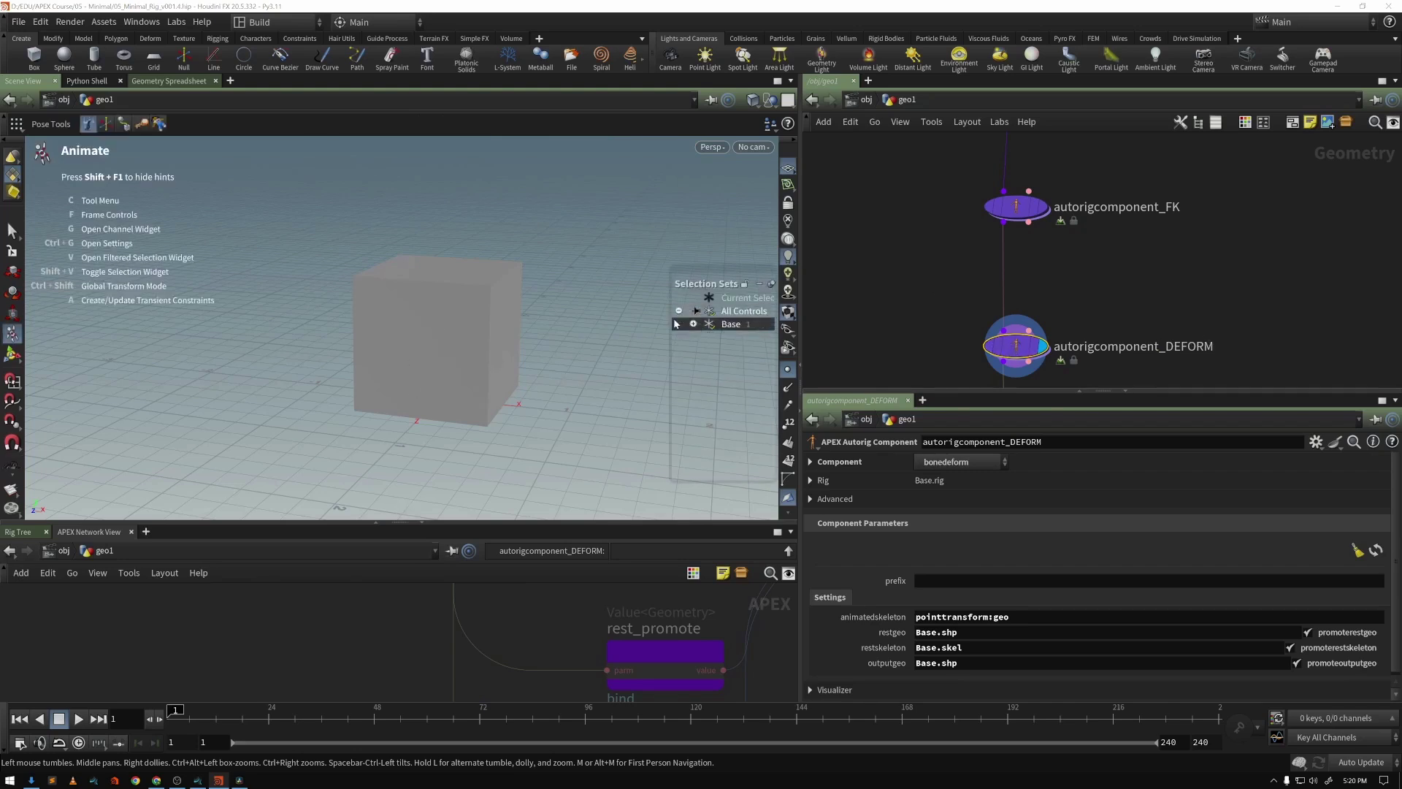
click(727, 329)
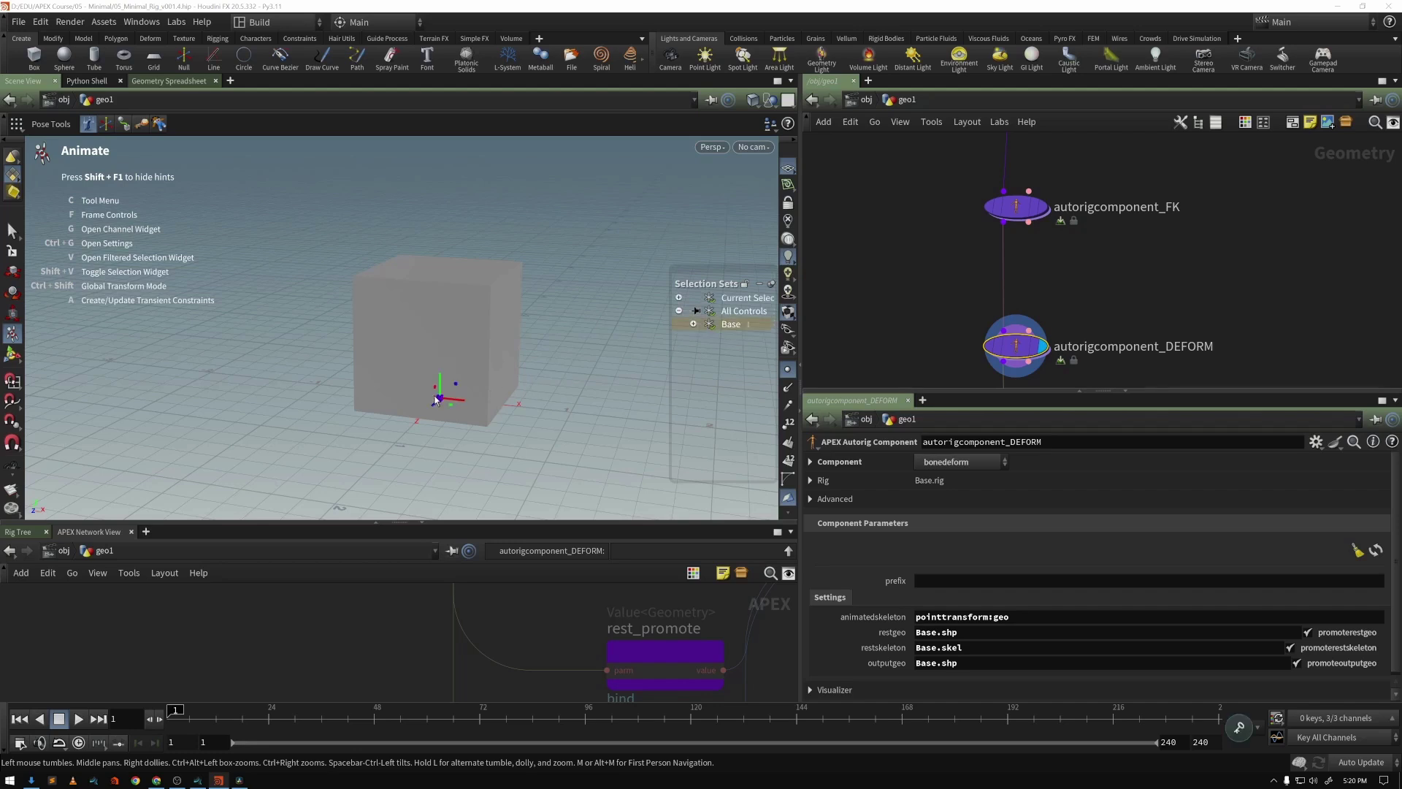
drag(436, 400, 474, 348)
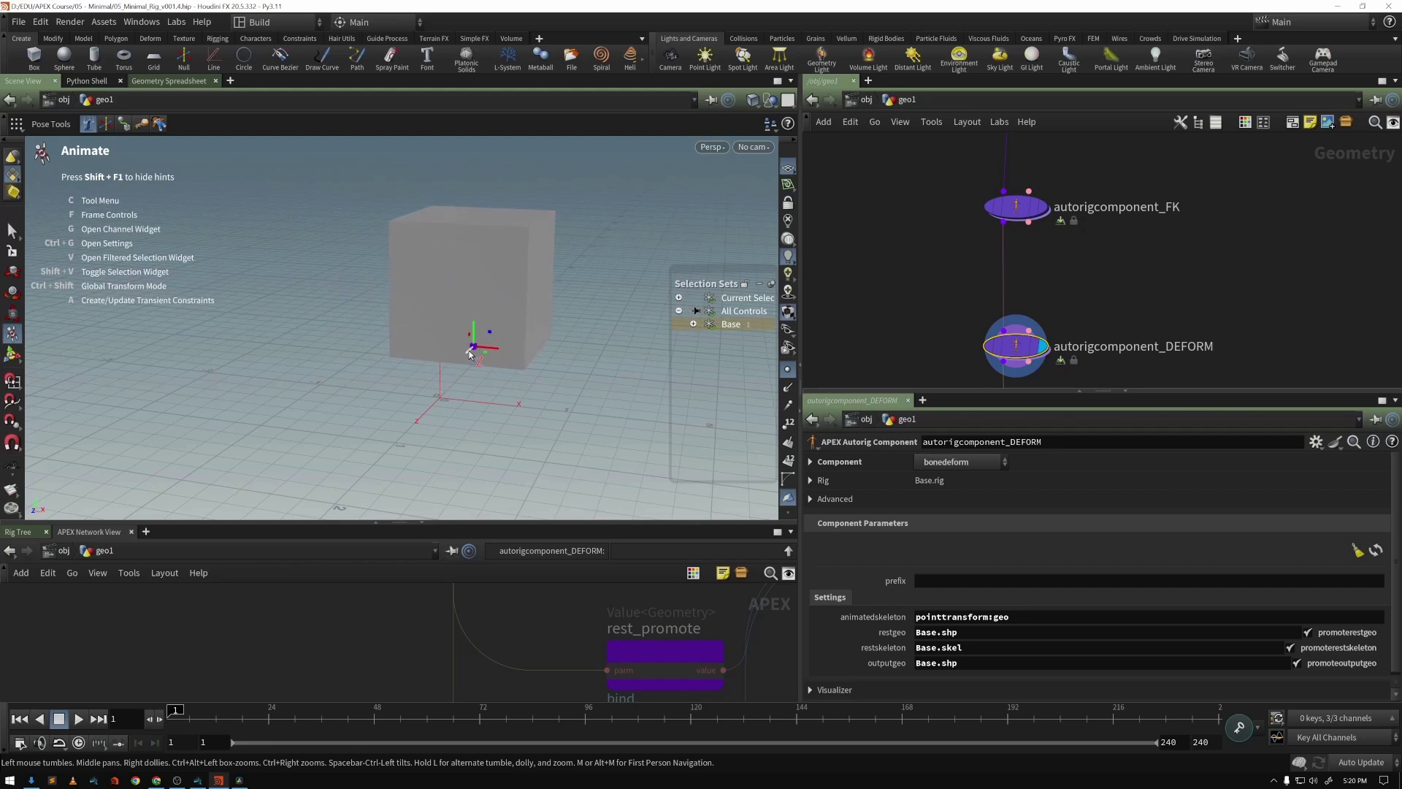
key(ctrl+z)
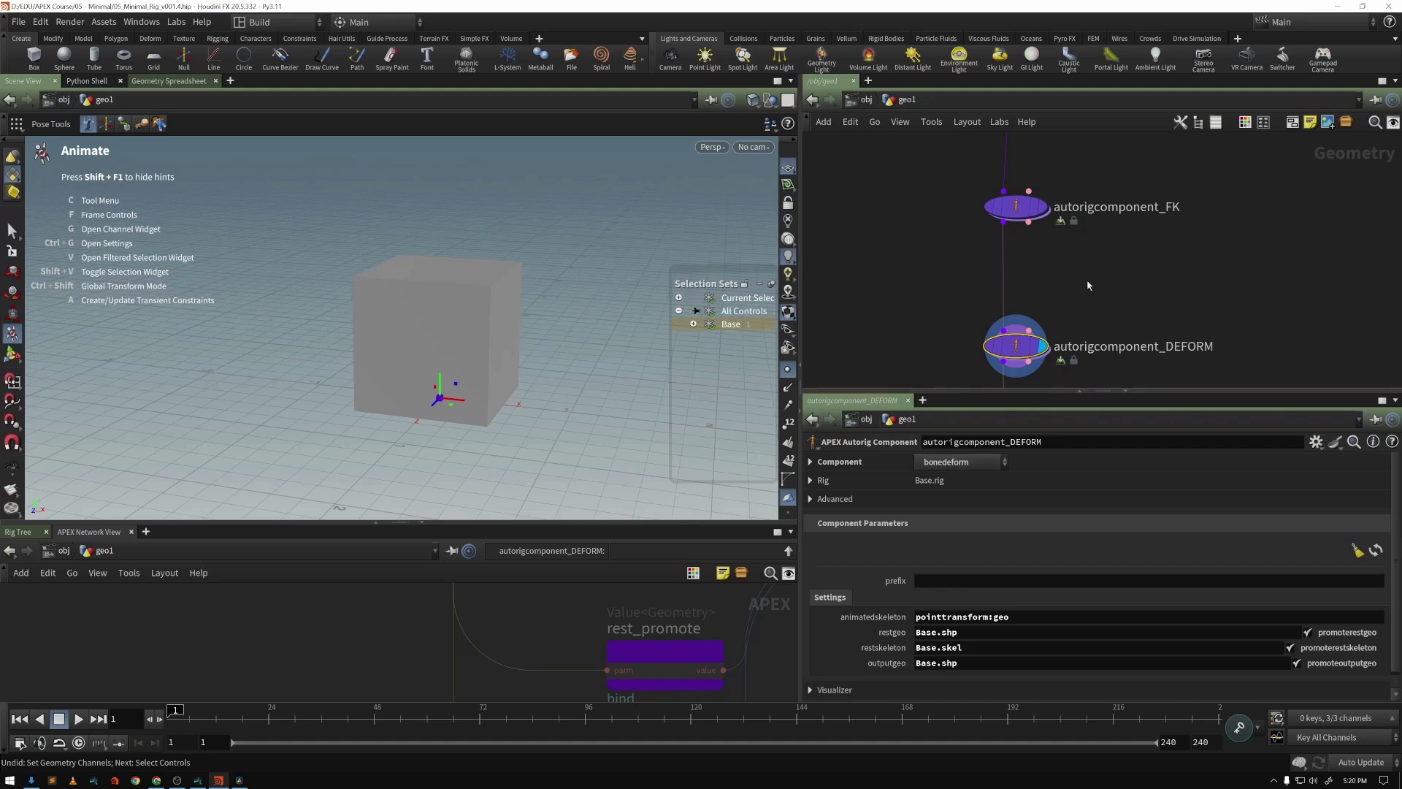
- Select autorigcomponent_FK, leave posing, and enlarge the APEX network pane
key(Delete)
drag(1016, 207, 1012, 285)
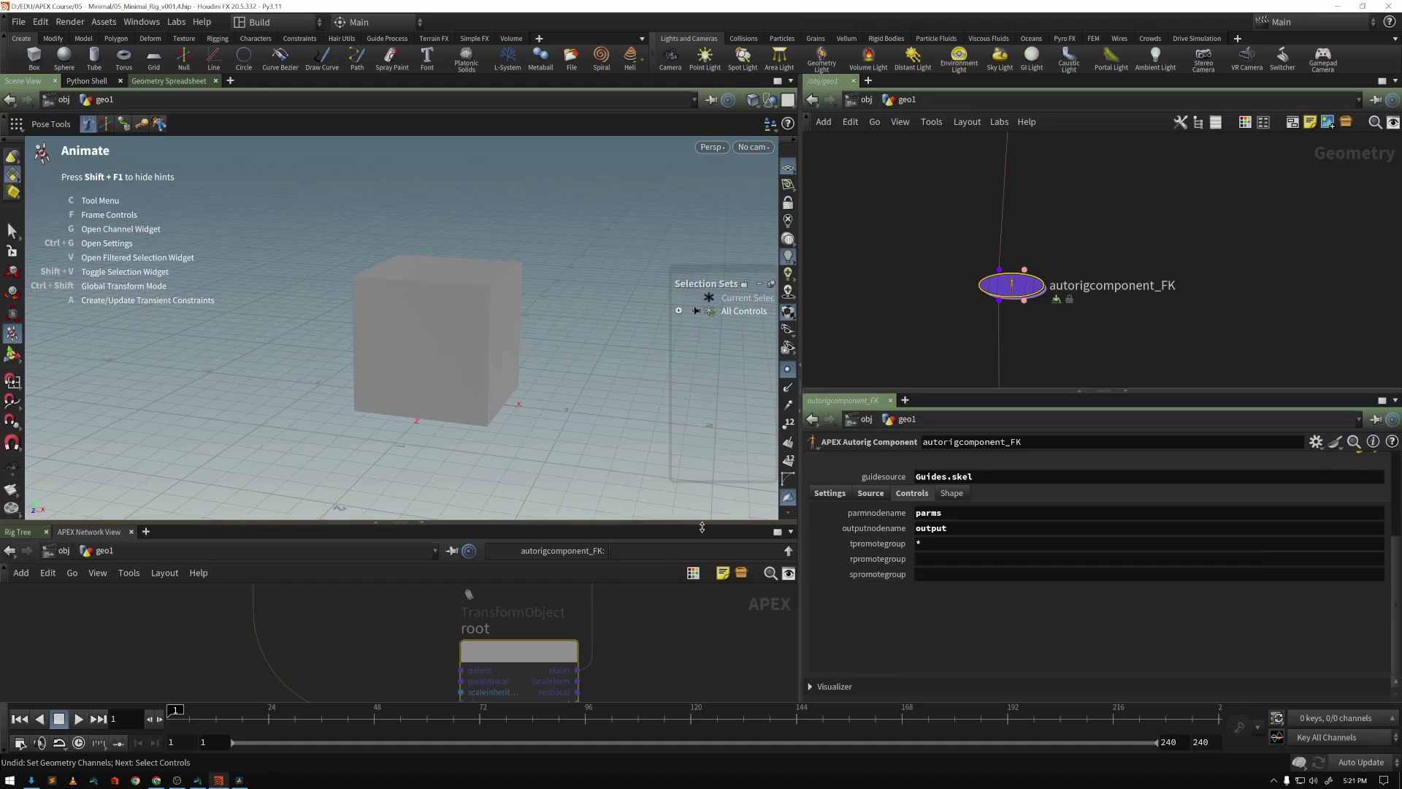
drag(503, 524, 503, 336)
key(Escape)
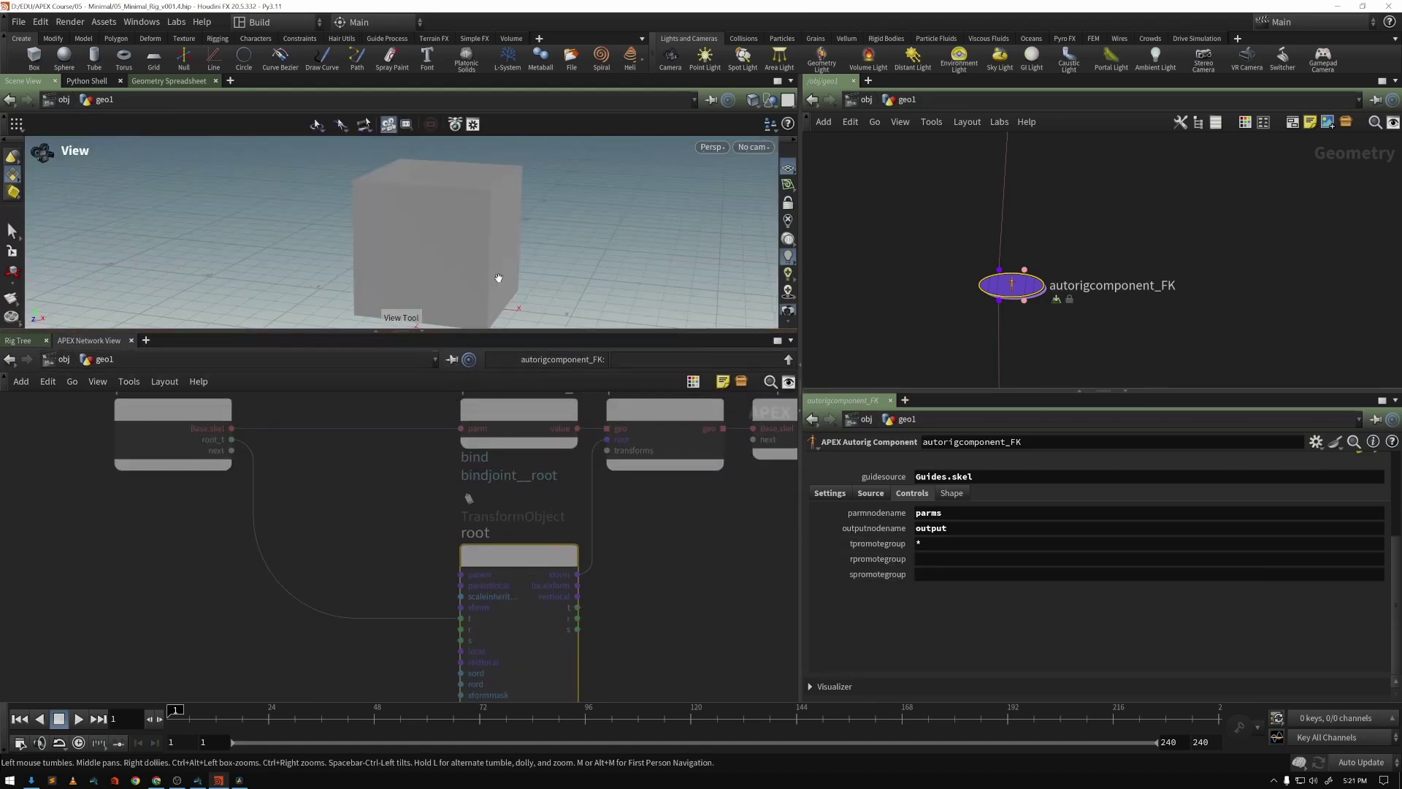
middle_drag(582, 595, 567, 555)
scroll(567, 555, down, 3)
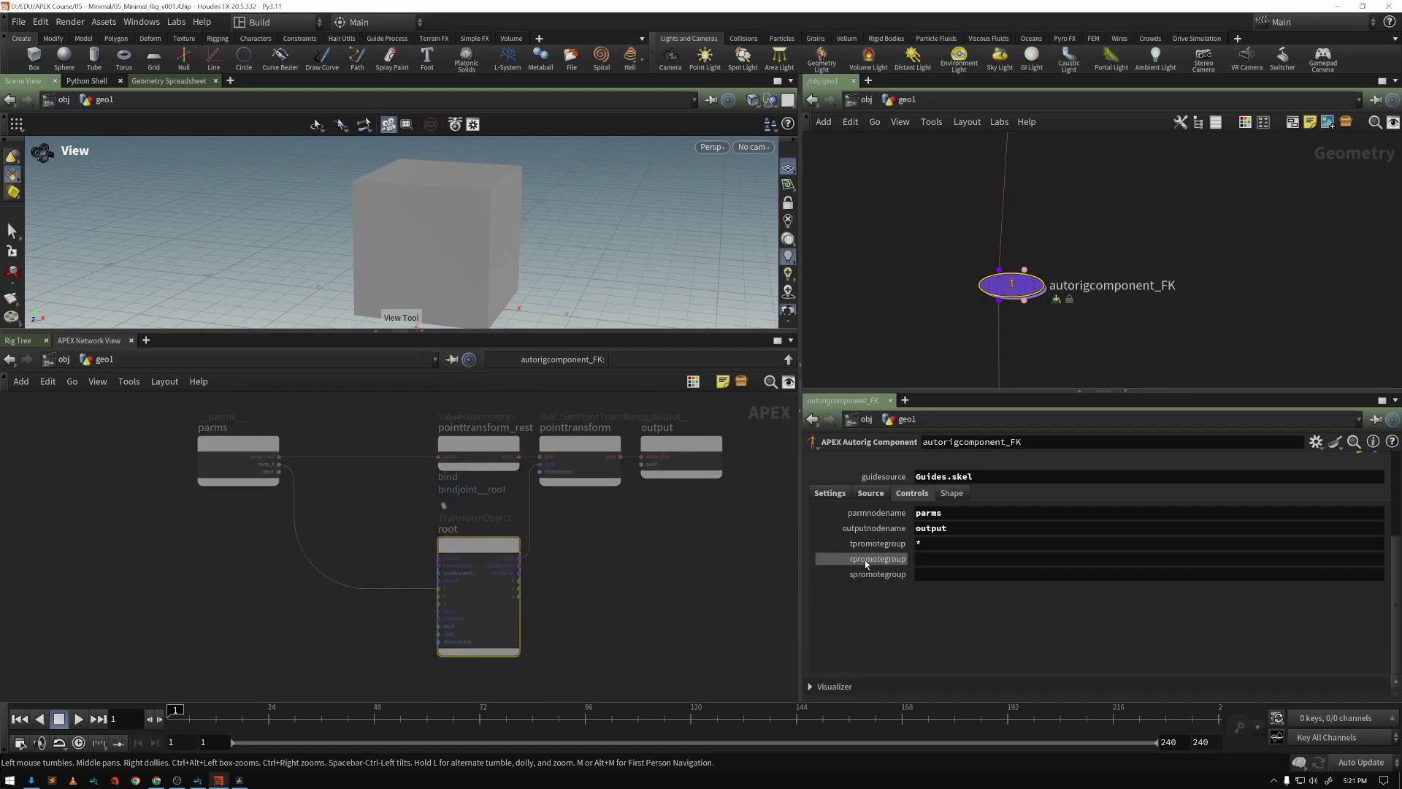
- Set rpromotegroup and spromotegroup to * to promote rotation and scale for all controls
click(942, 560)
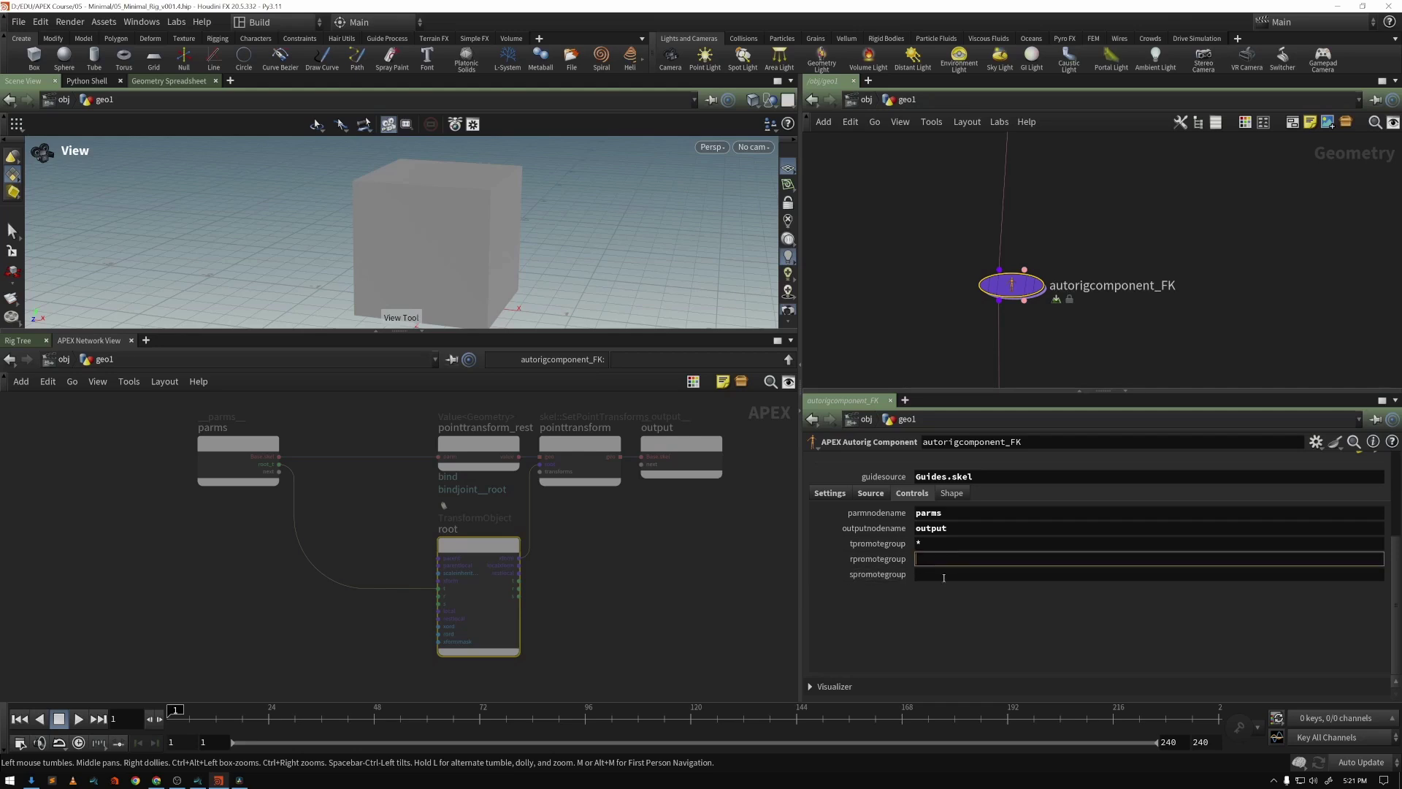
click(943, 575)
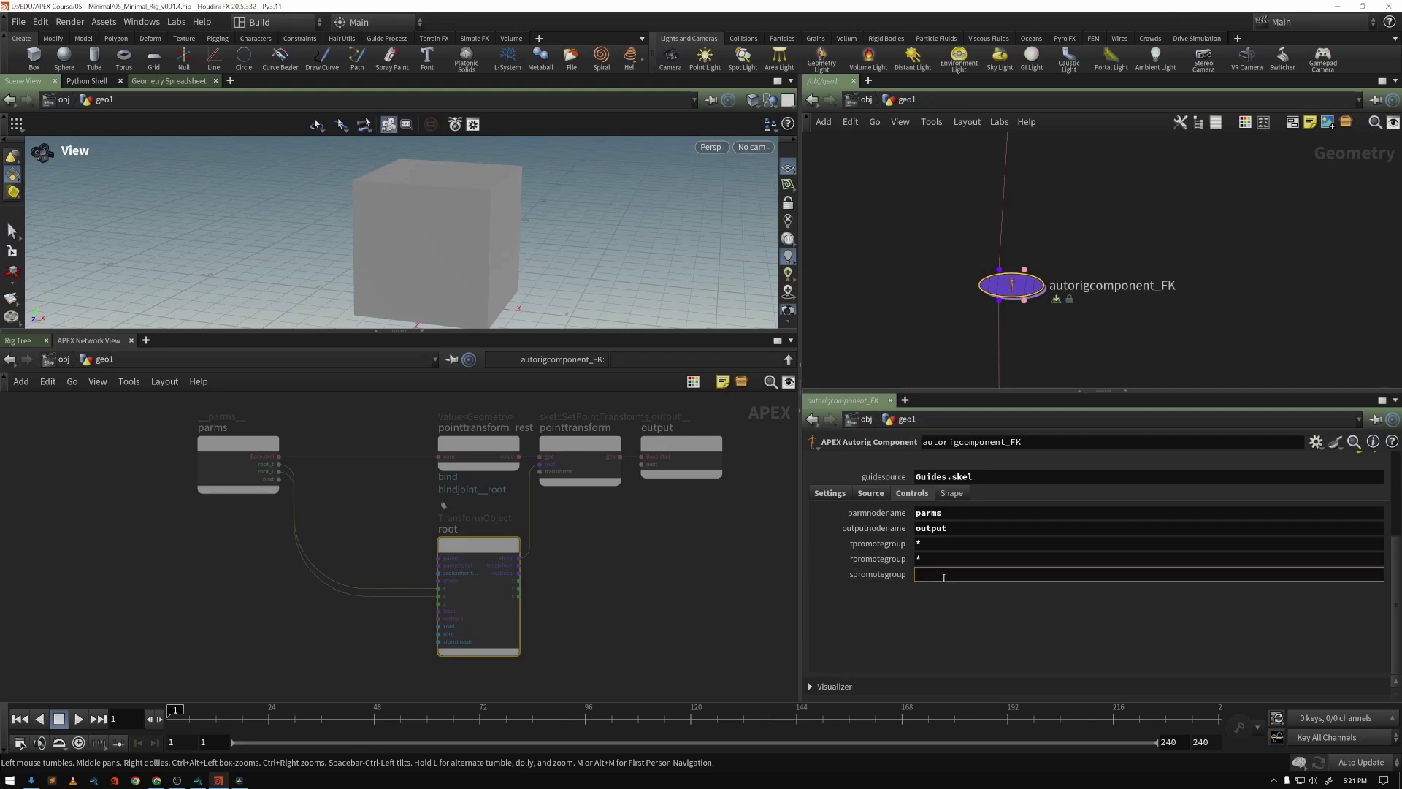
key(Return)
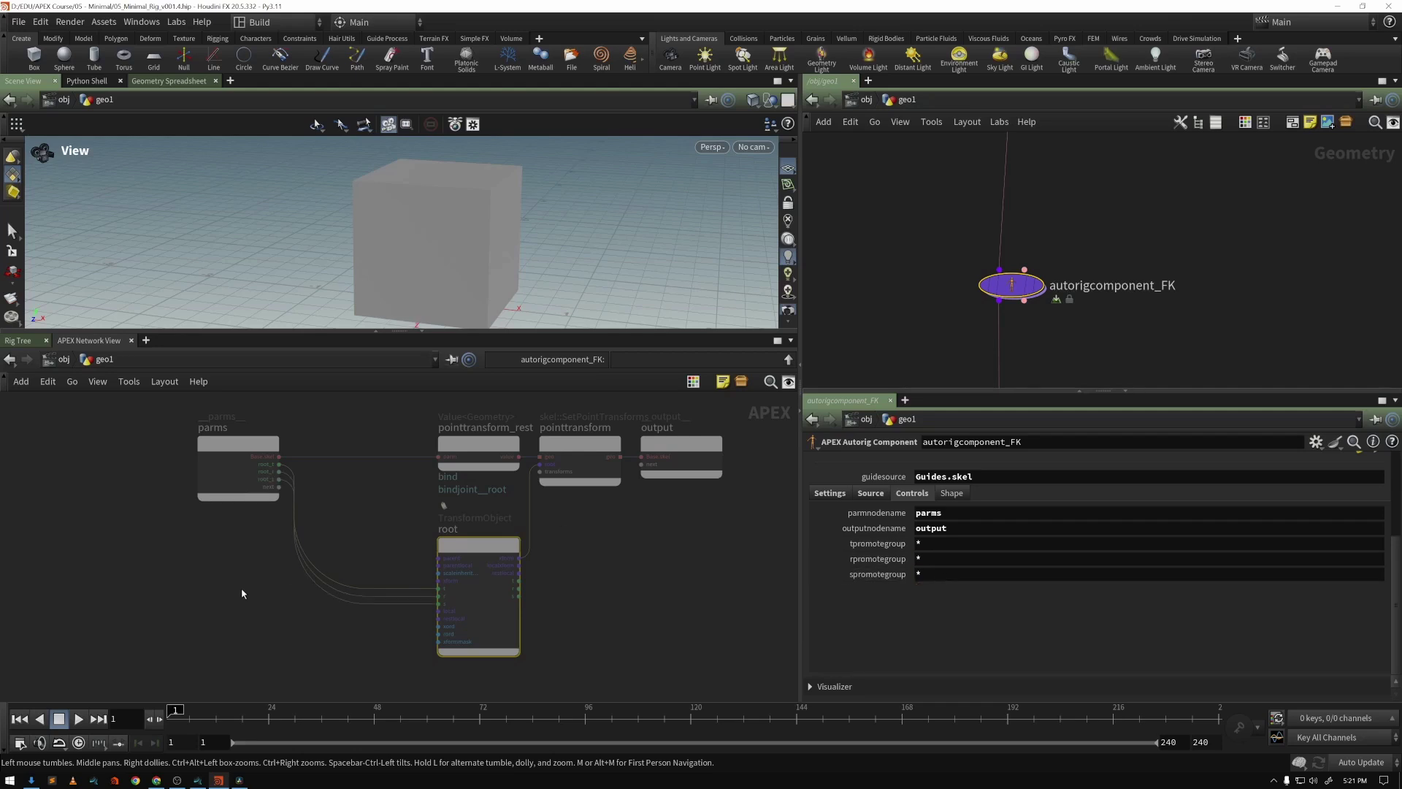
- Undo a trial move of the parms node, re-enter the Animate state, and enlarge the 3D view
drag(233, 458, 199, 583)
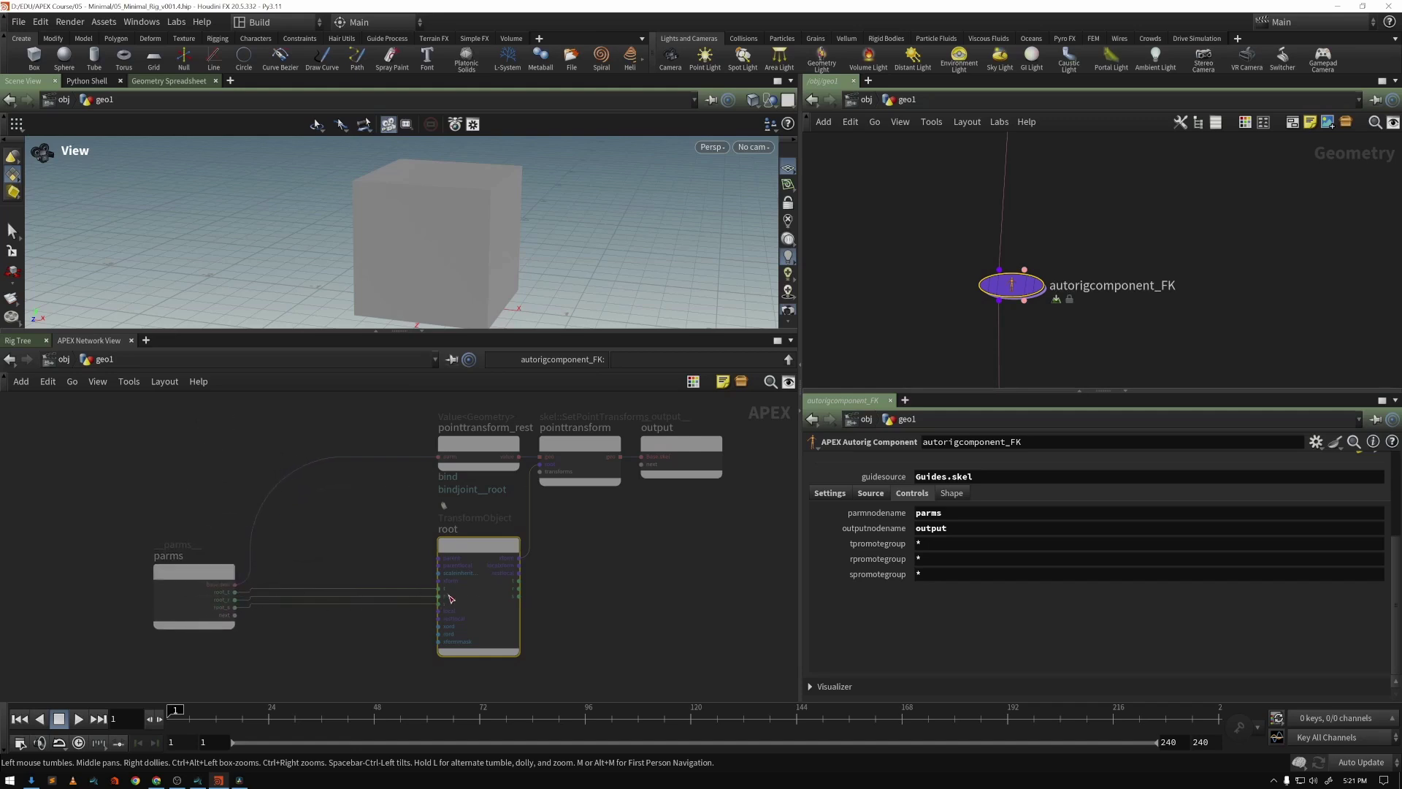
key(ctrl+z)
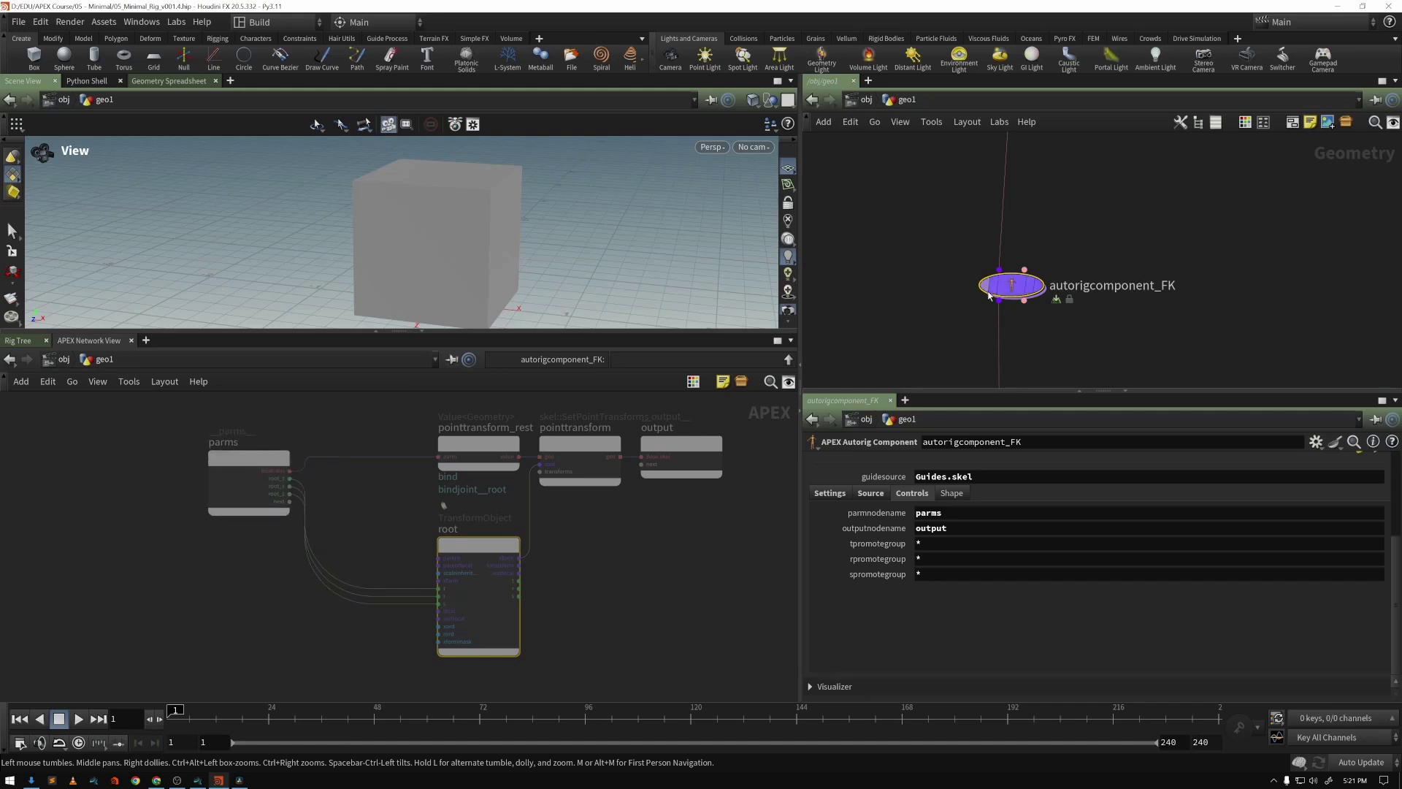
key(ctrl+z)
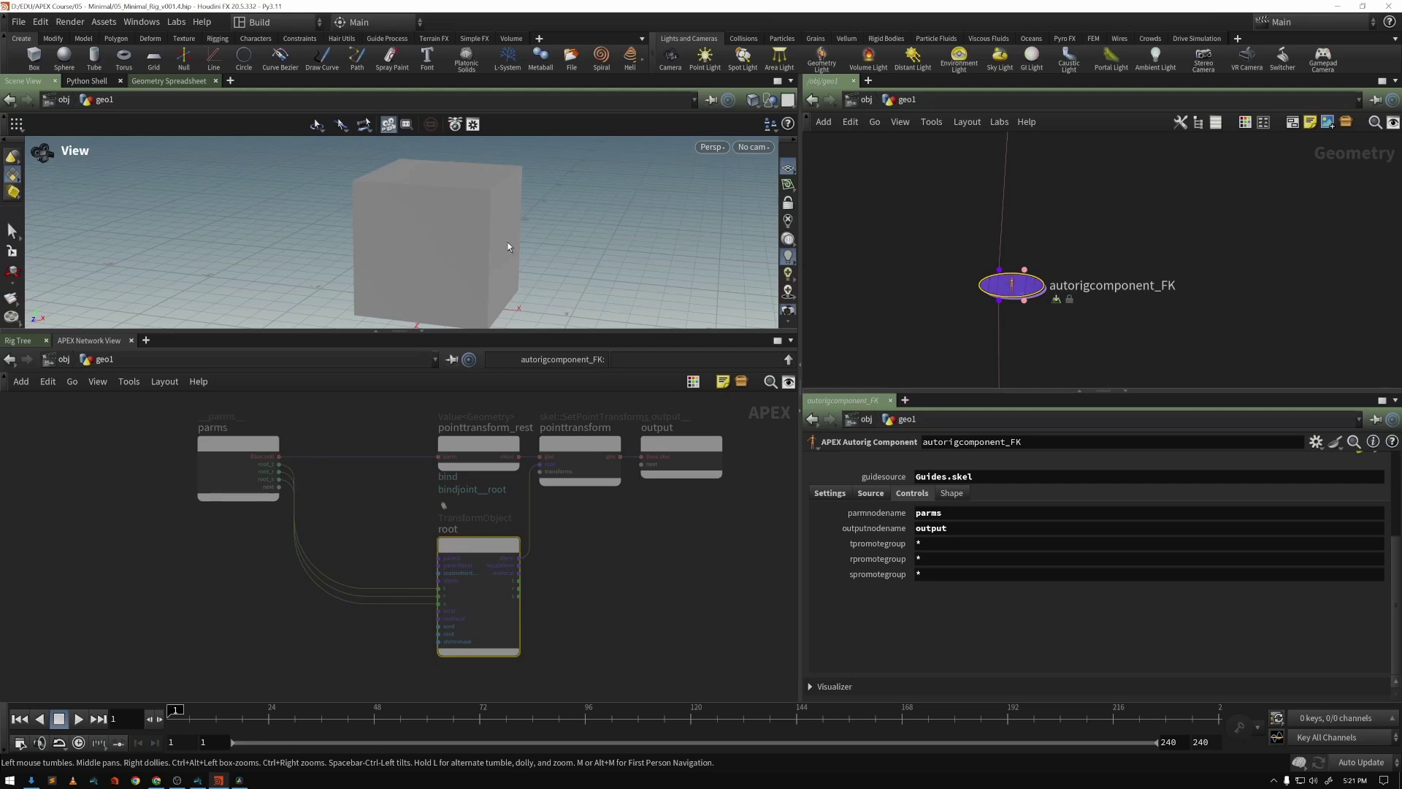
key(Return)
drag(503, 338, 503, 523)
- Pick the Base control set, test-move it, and undo the move
click(678, 337)
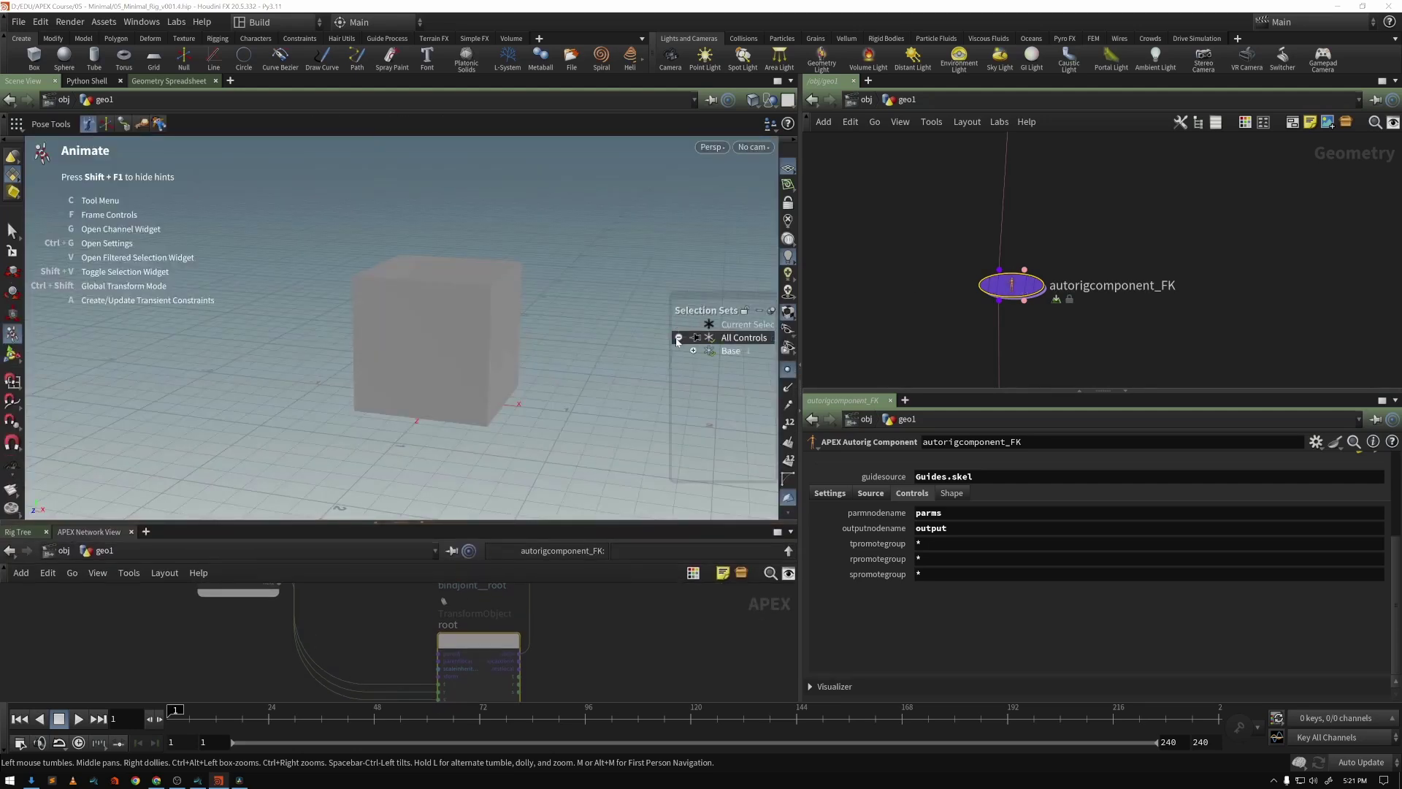
click(730, 351)
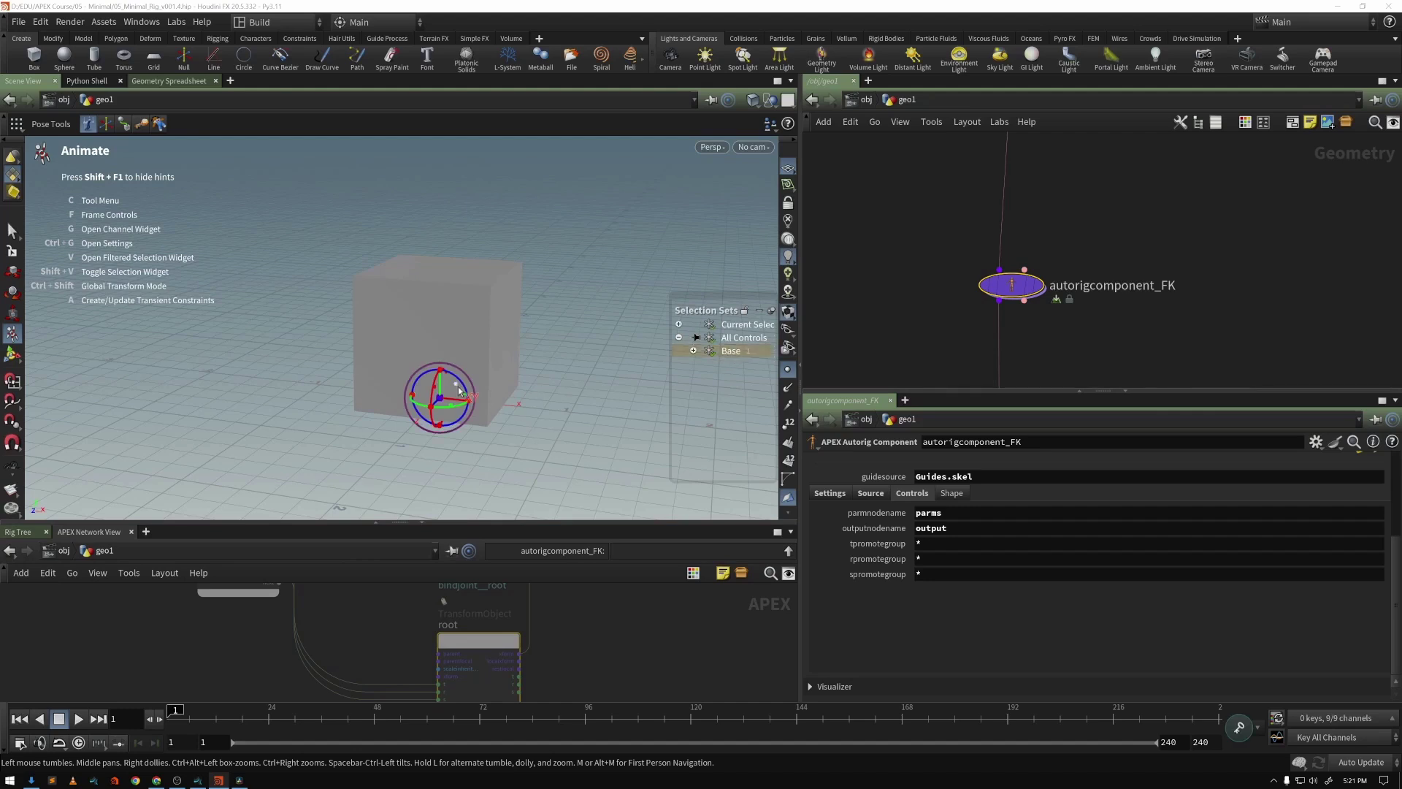
drag(443, 398, 469, 365)
key(ctrl+z)
- With autorigcomponent_DEFORM selected, move the Base control and scale it to stretch the box wider
scroll(1045, 299, down, 3)
click(1107, 328)
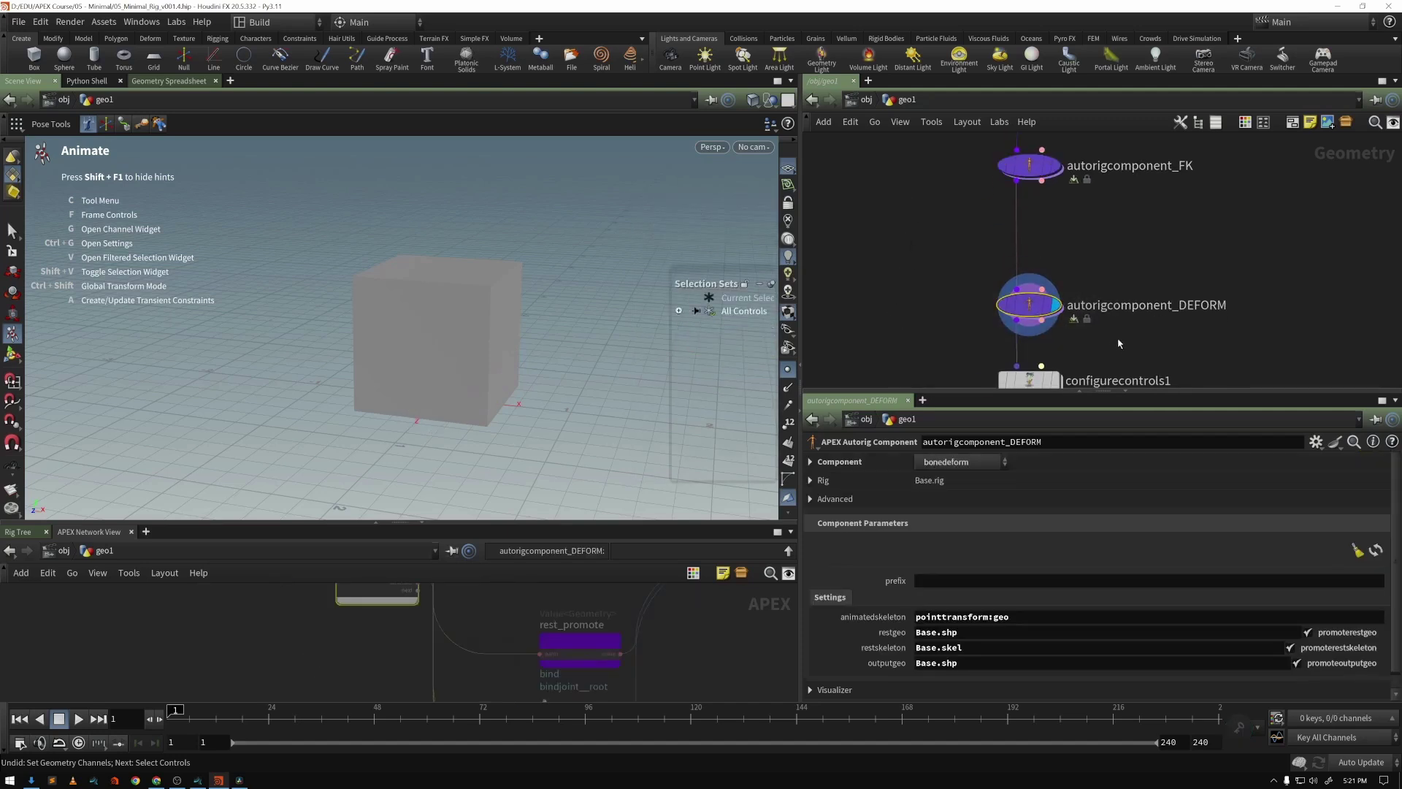
click(678, 310)
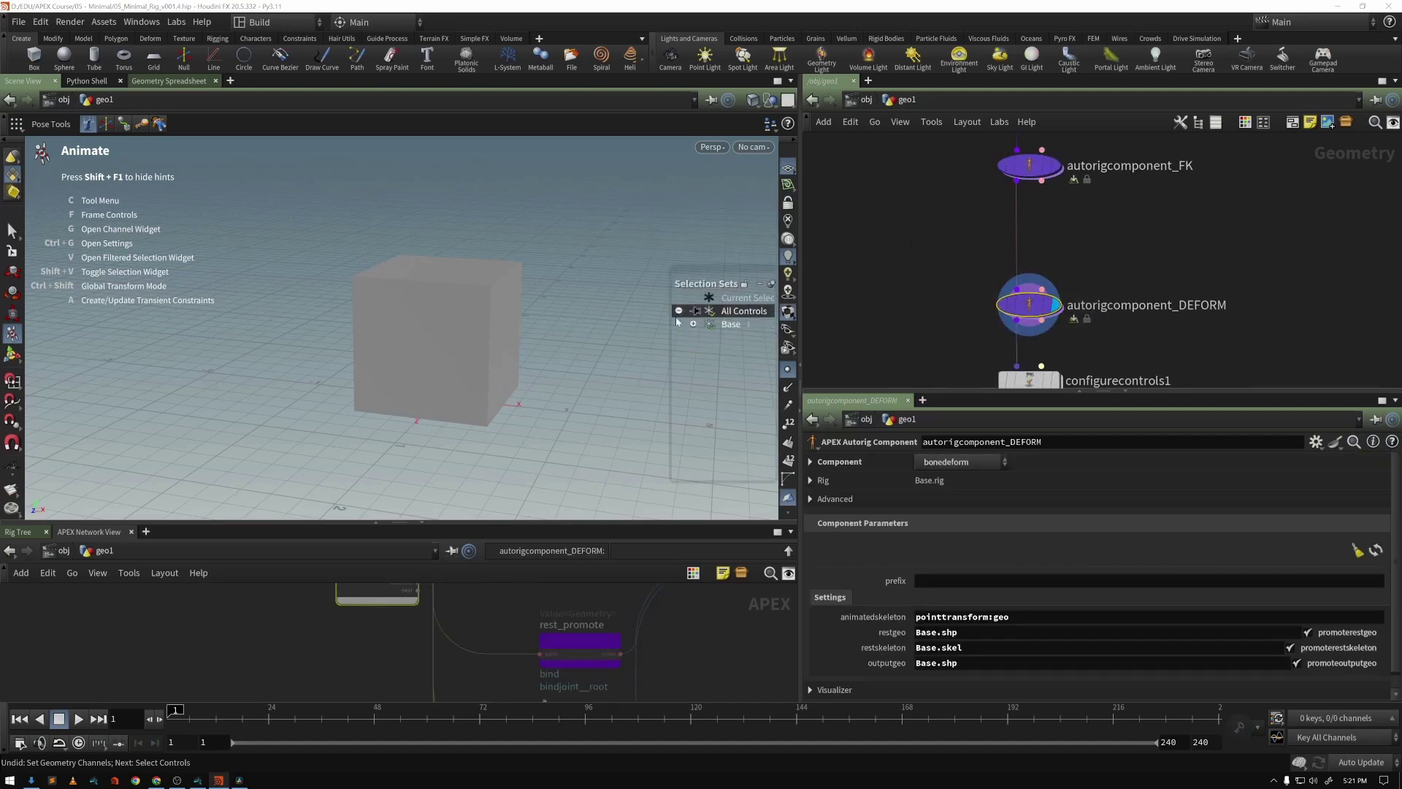
click(729, 324)
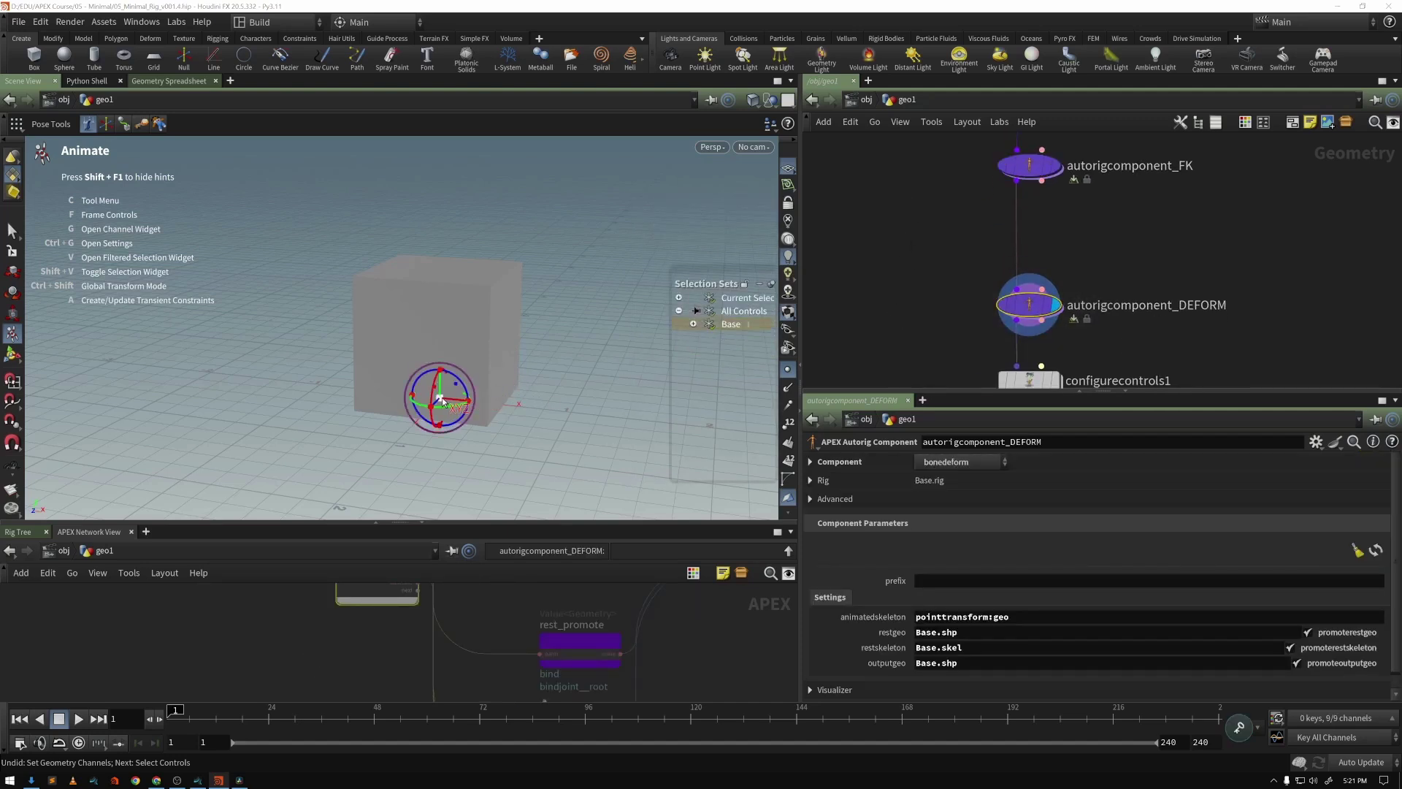
mouse_move(465, 399)
mouse_down()
mouse_move(476, 365)
mouse_move(471, 391)
mouse_up()
key(t)
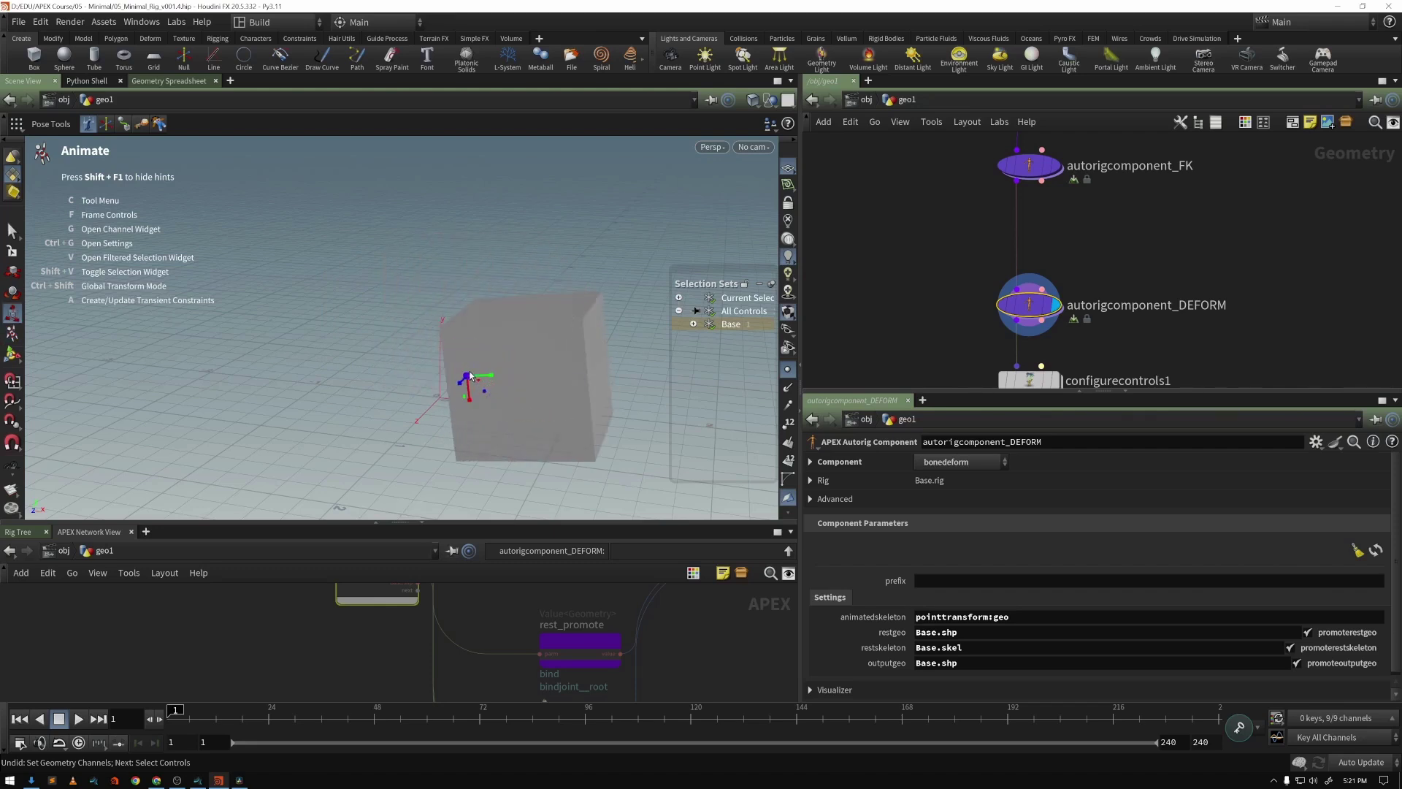
mouse_move(493, 380)
mouse_down()
mouse_move(551, 380)
mouse_move(491, 380)
mouse_move(521, 379)
mouse_up()
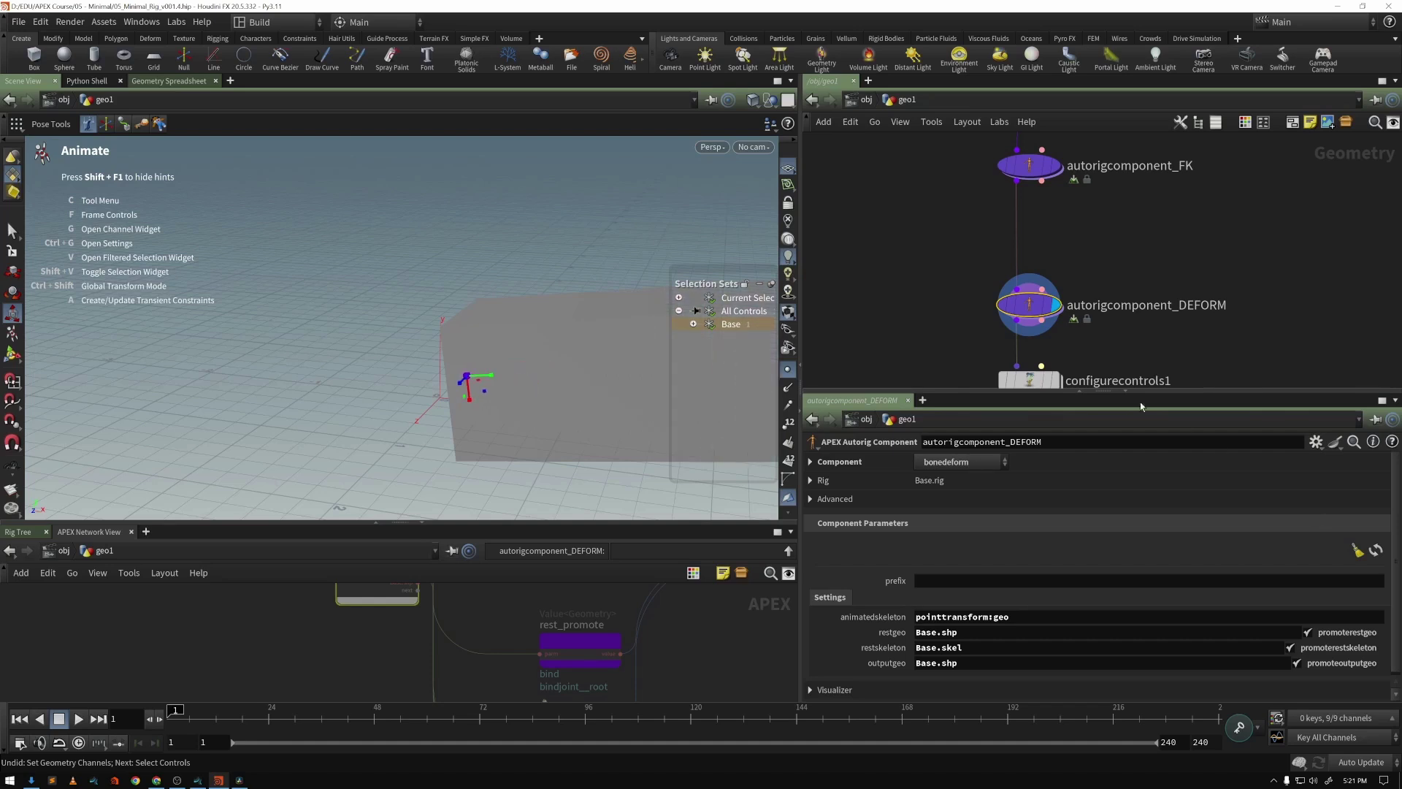
- Update the DEFORM component's parameters to the revised rig, confirming Yes, and leave posing
click(1379, 553)
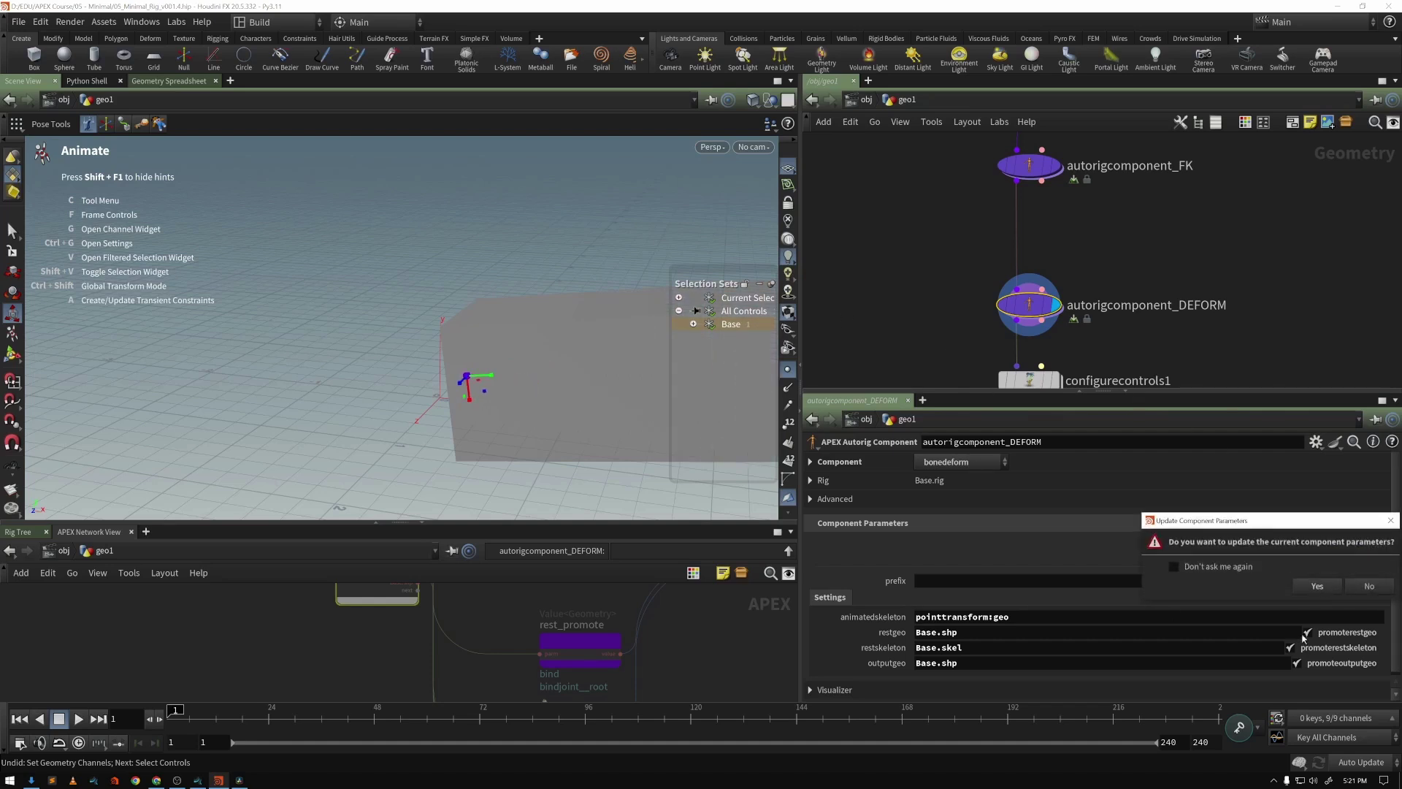
click(1316, 586)
key(Escape)
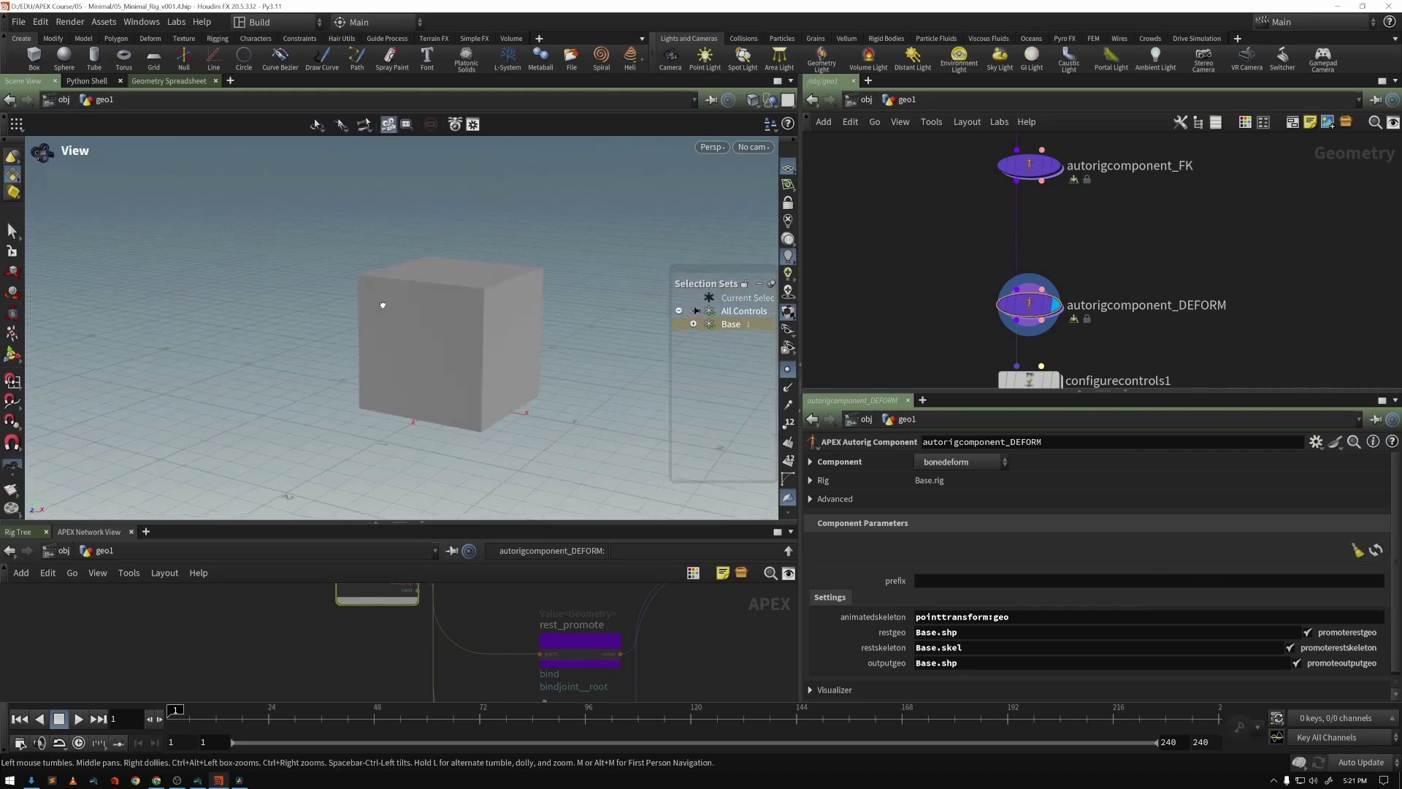
- Re-enter the Animate state and select the upstream autorigcomponent_FK node
key(Return)
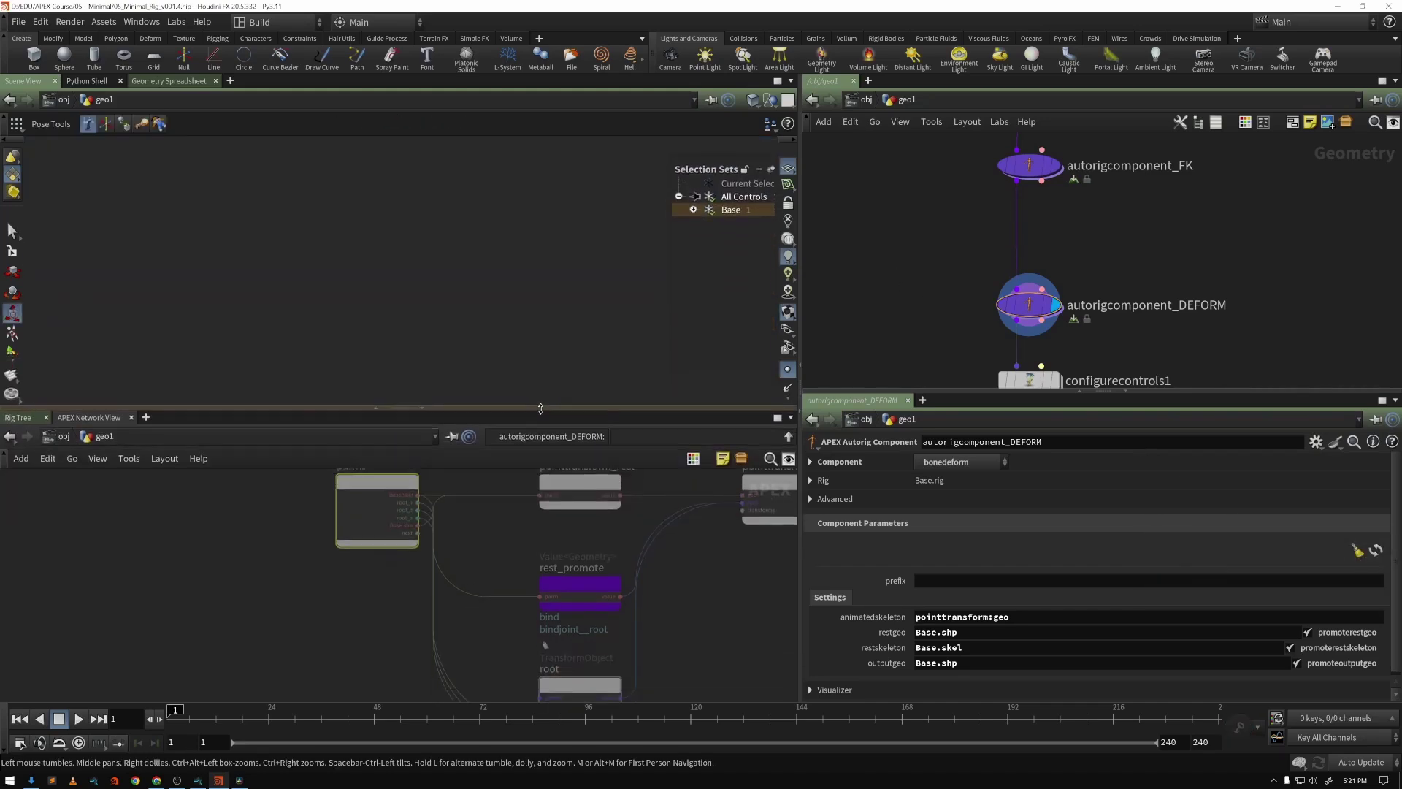
scroll(655, 565, down, 4)
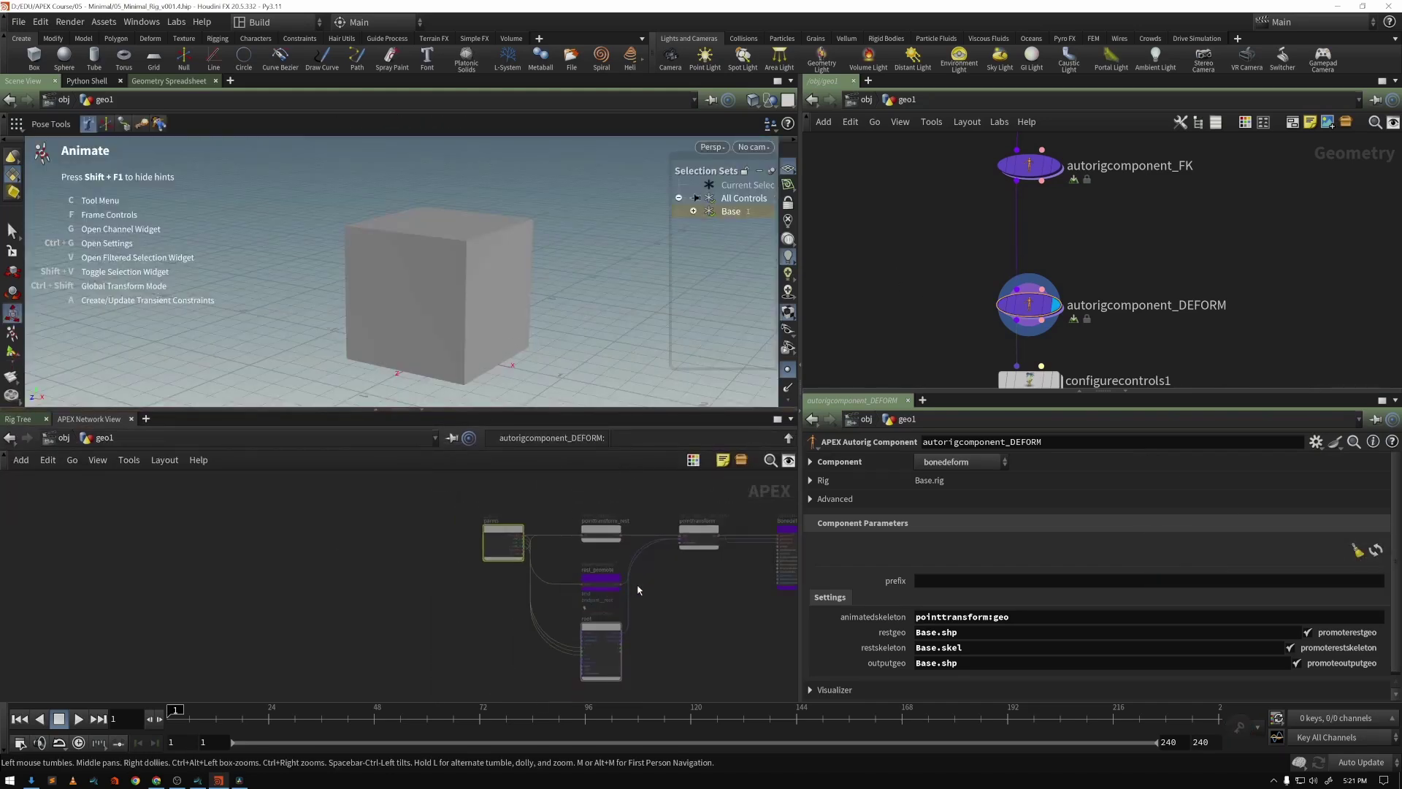
key(Up)
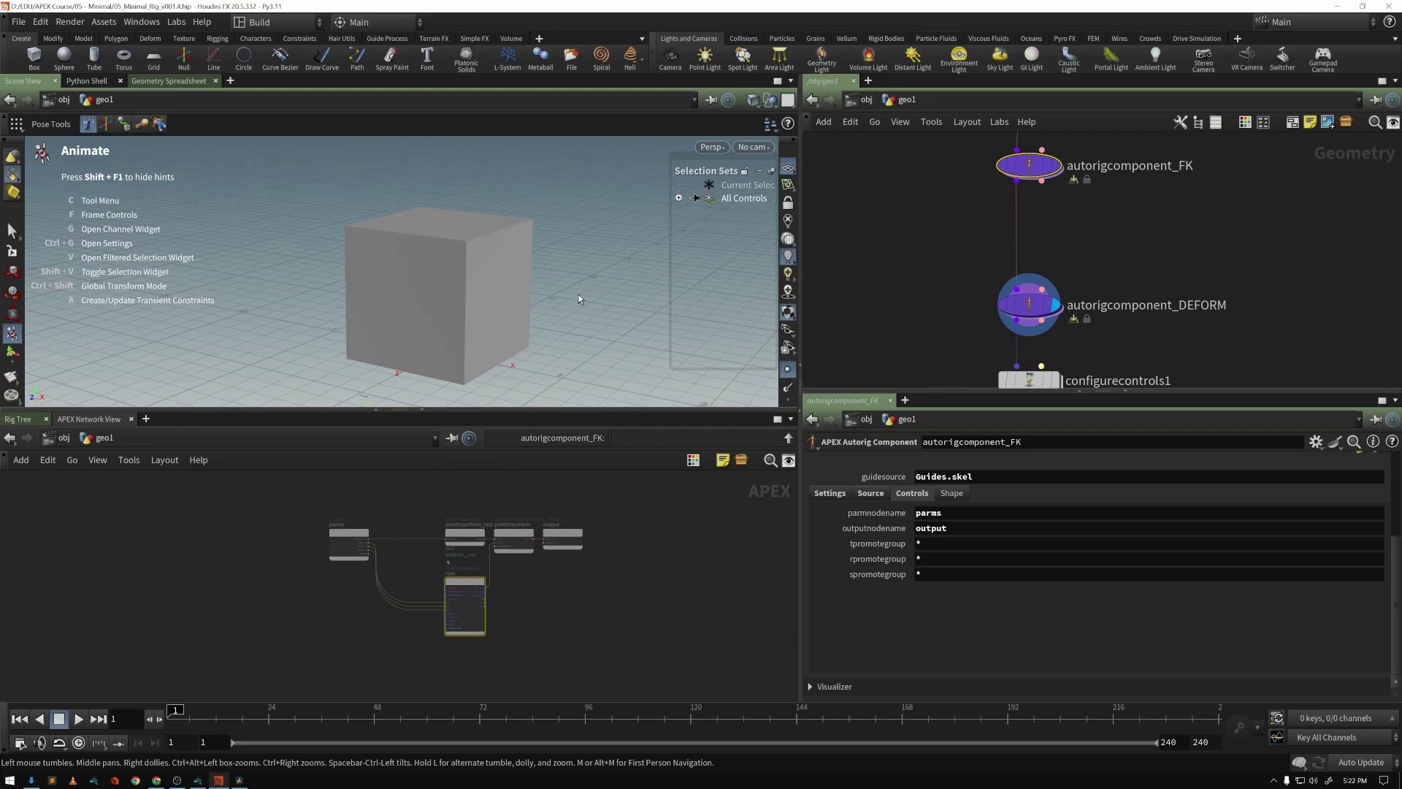
- Select and deselect all FK graph nodes, then collapse the rig panes beneath the viewport
drag(303, 507, 626, 653)
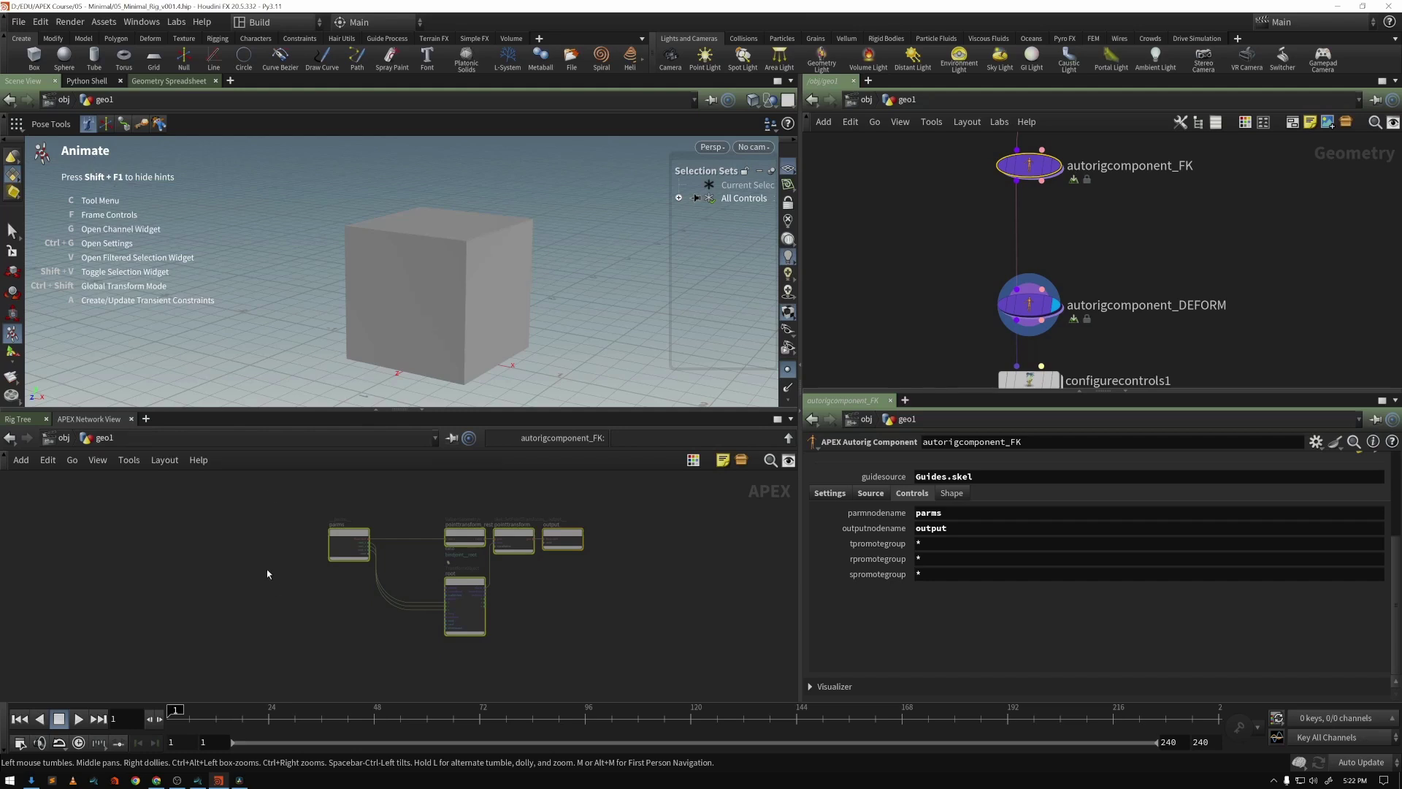
click(634, 658)
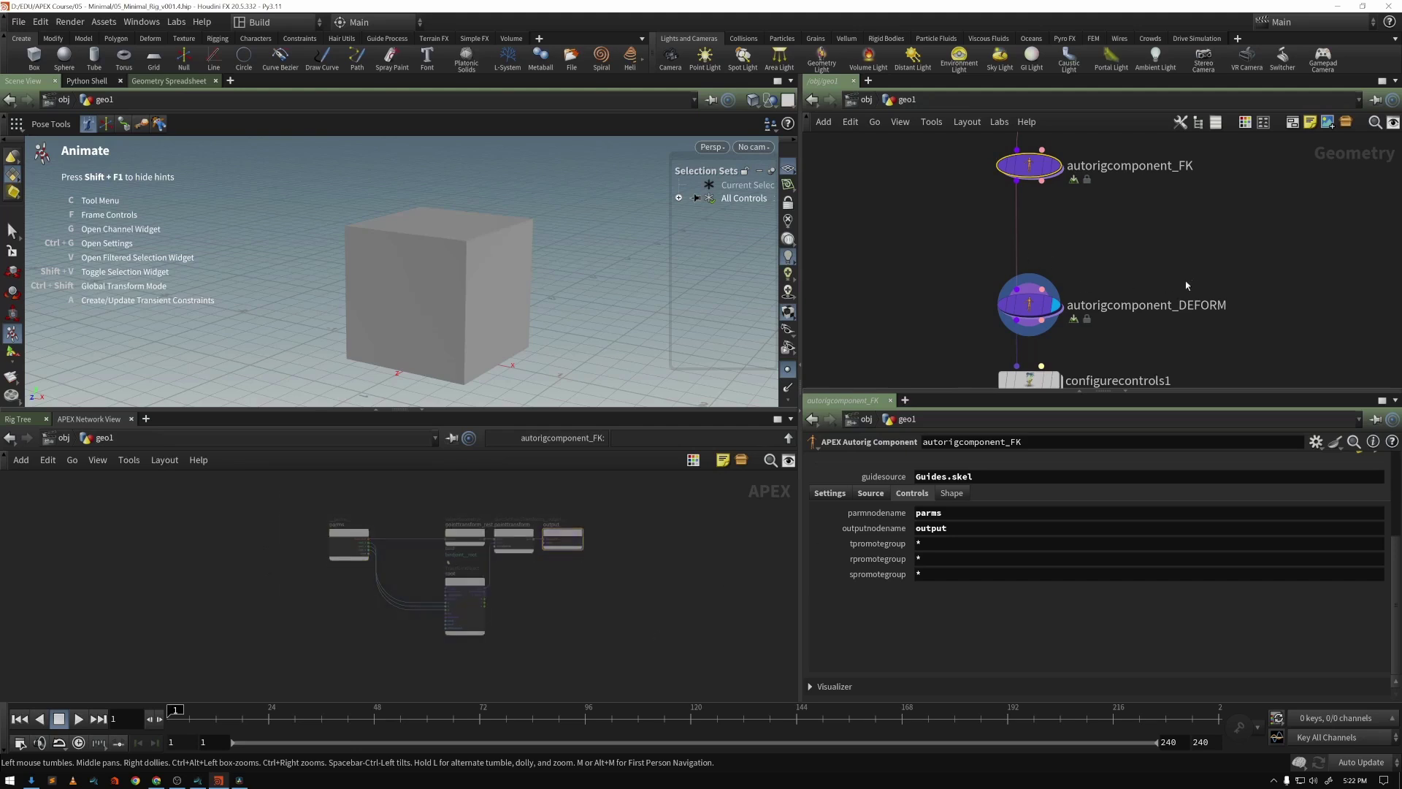
middle_drag(1107, 239, 1104, 282)
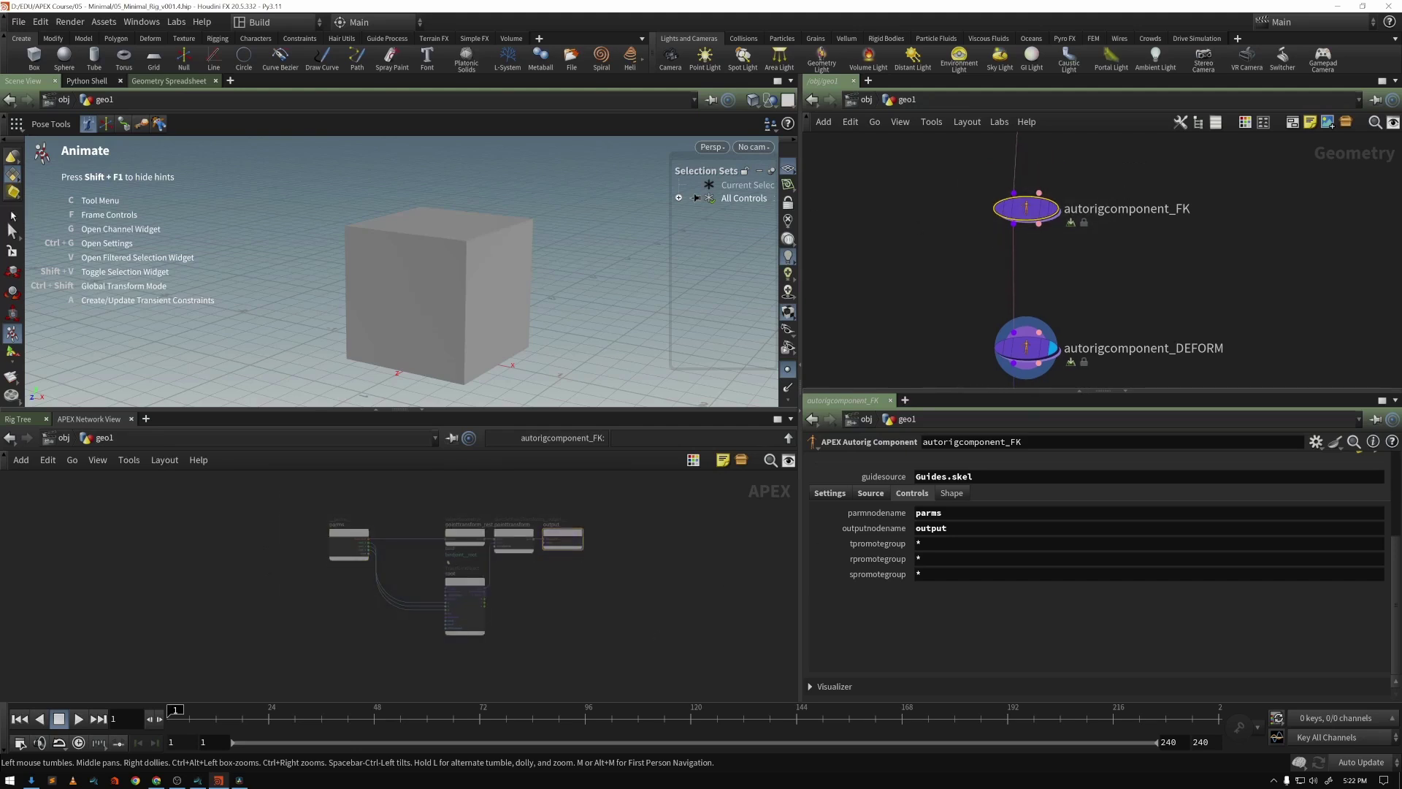
click(422, 410)
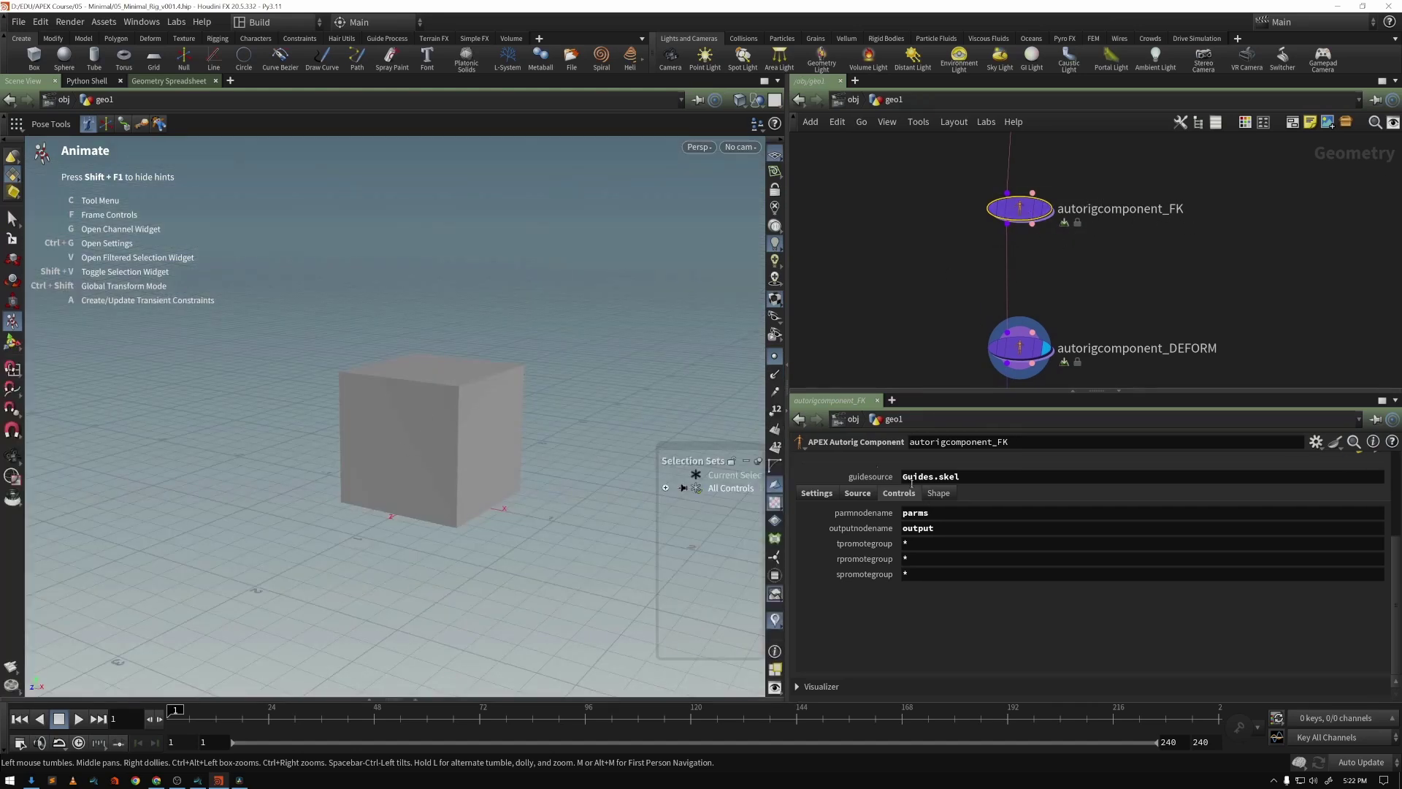
- Show the Geometry Spreadsheet and cycle the FK CharacterStream through points, vertices, primitives and detail
click(146, 88)
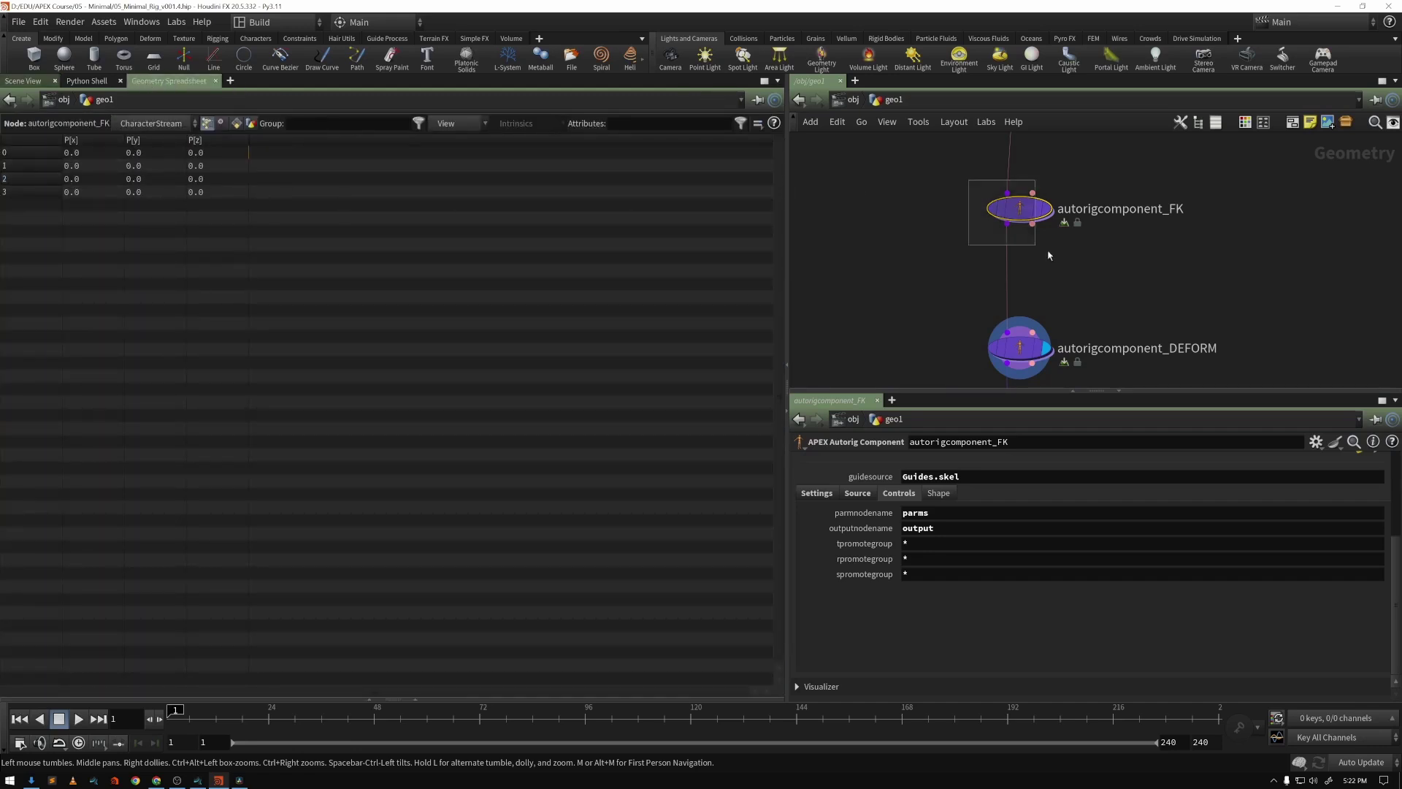
click(236, 122)
click(252, 124)
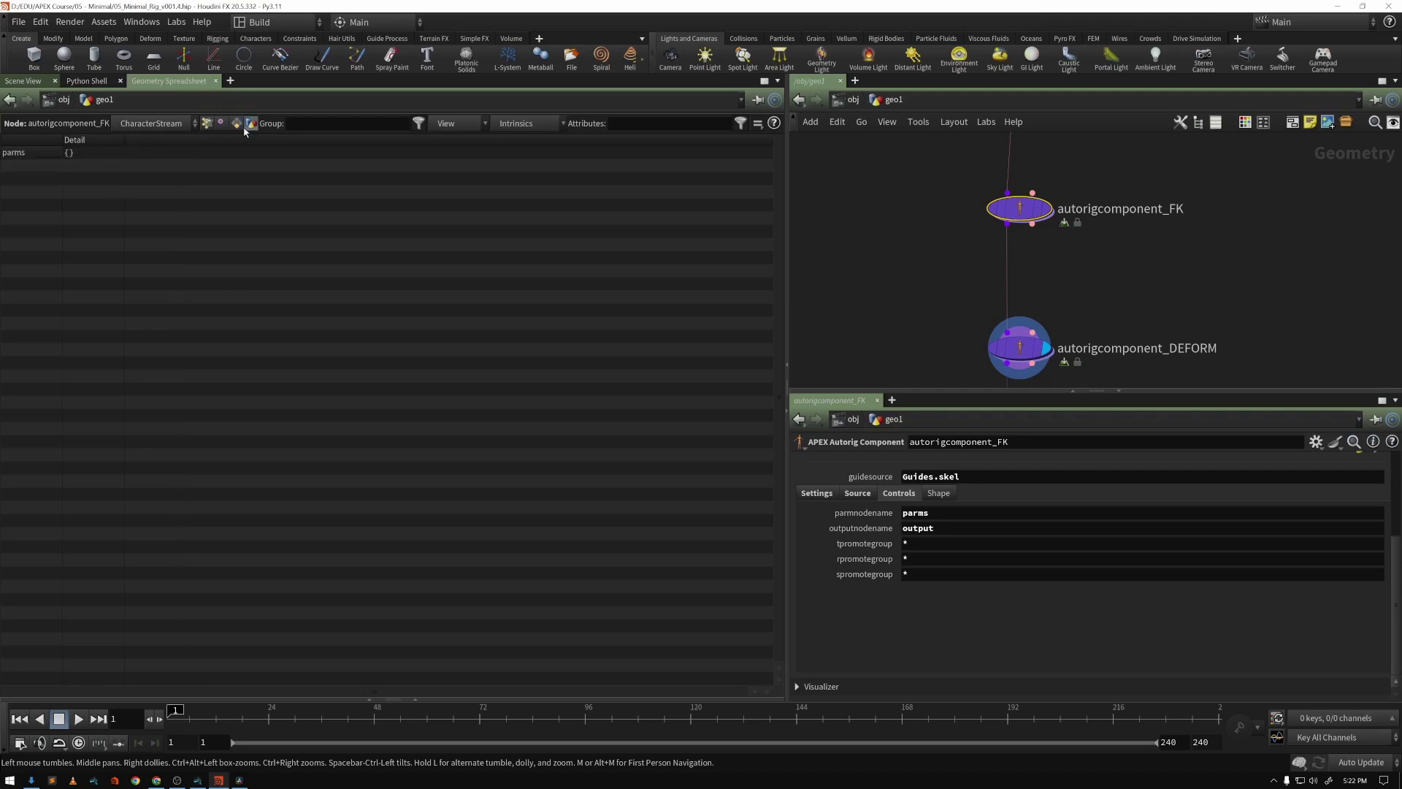
click(207, 122)
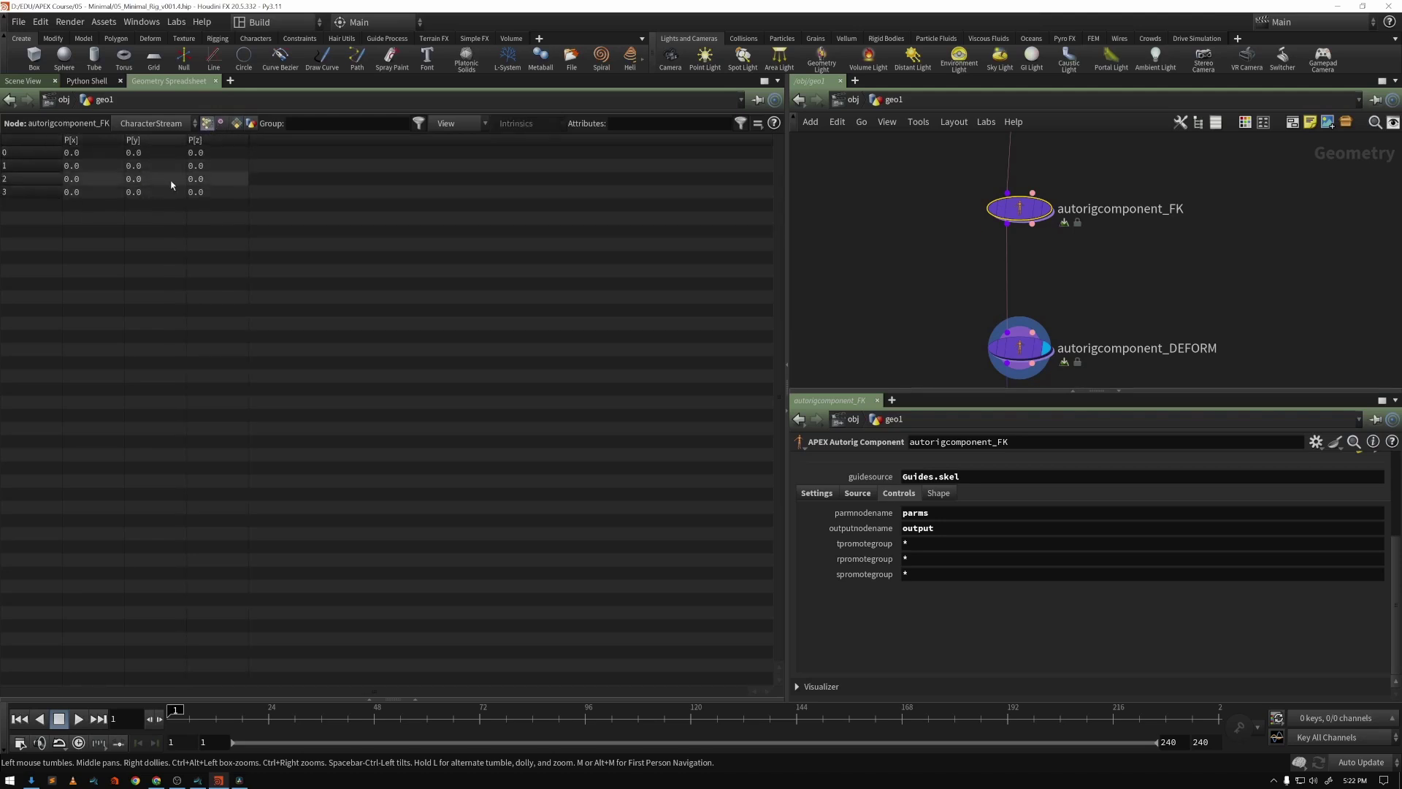
click(222, 125)
click(251, 124)
click(222, 124)
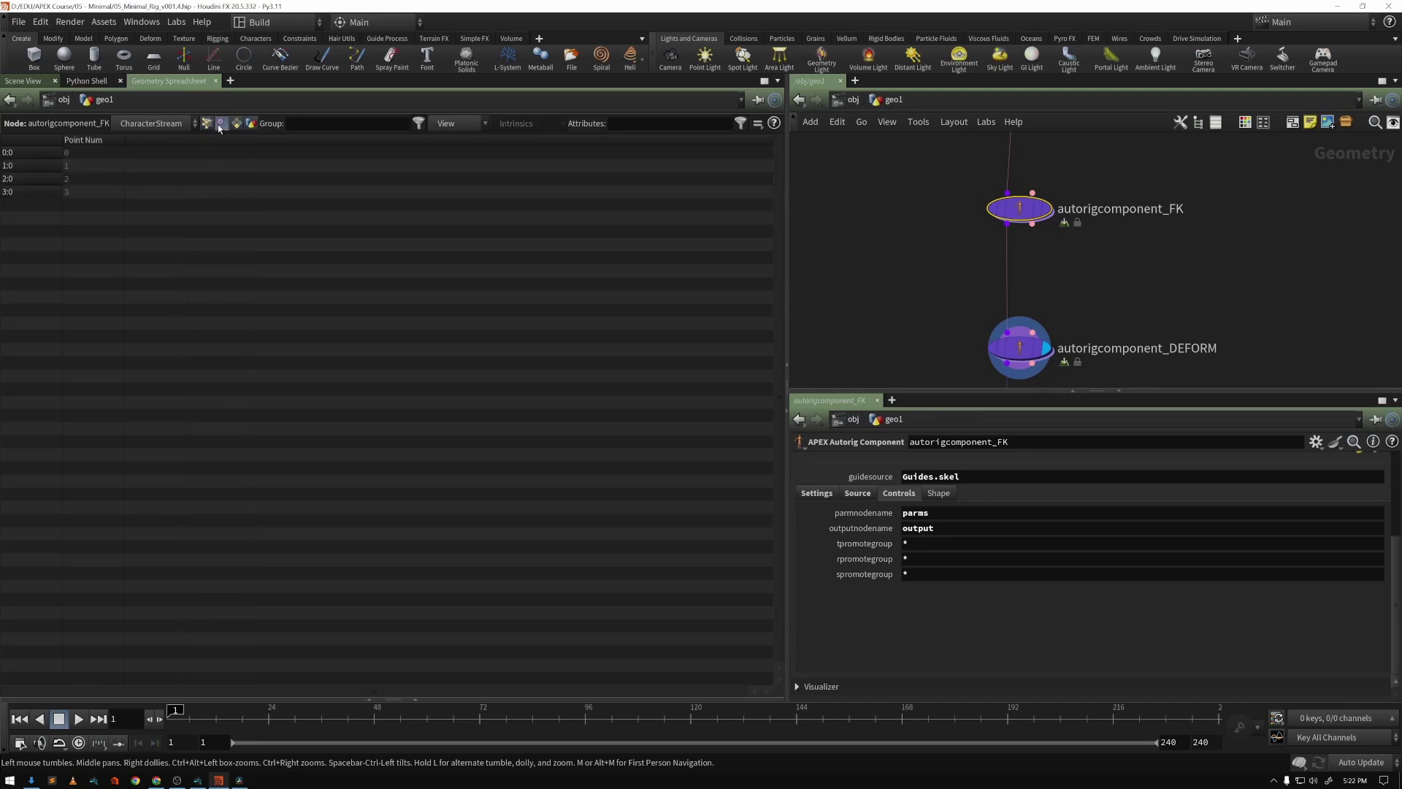
click(208, 125)
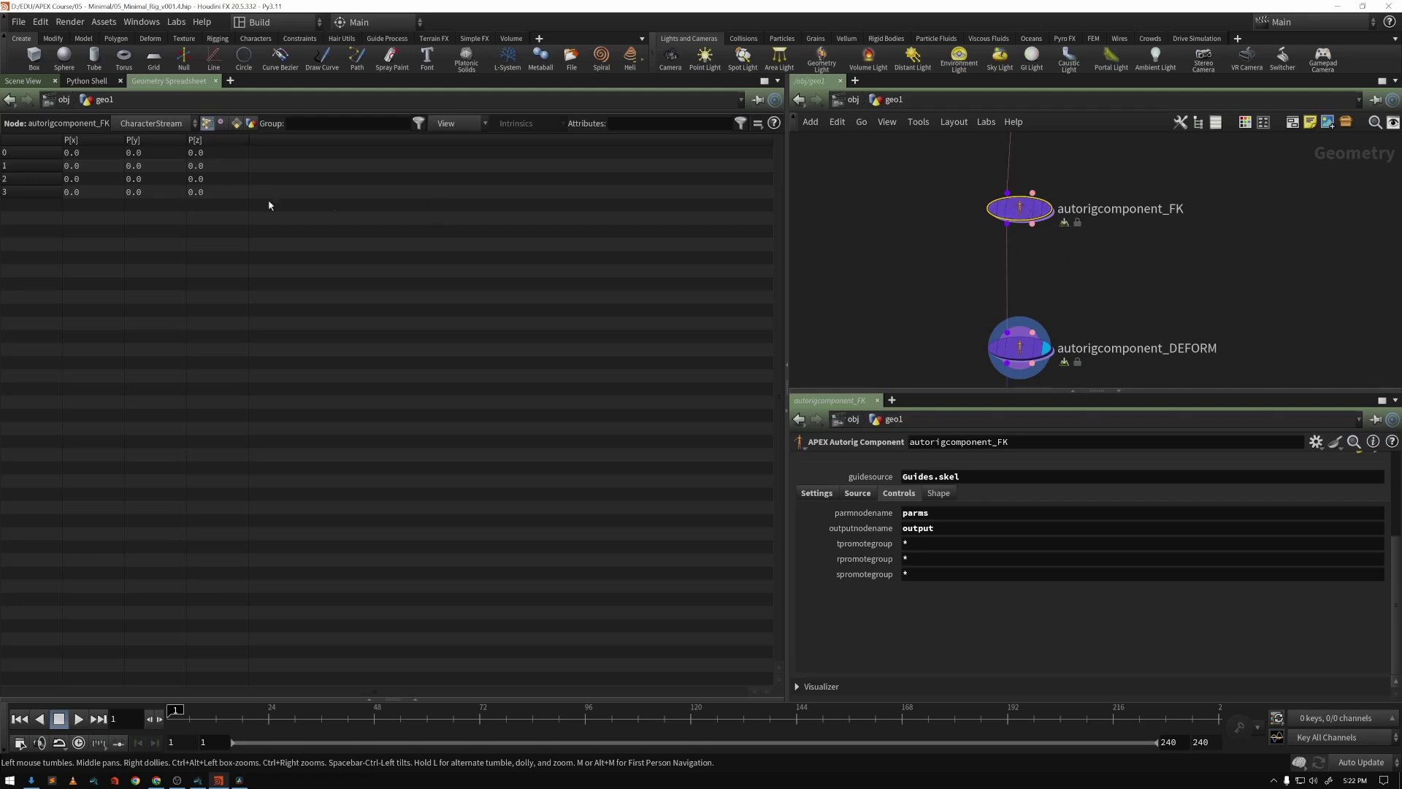
click(159, 130)
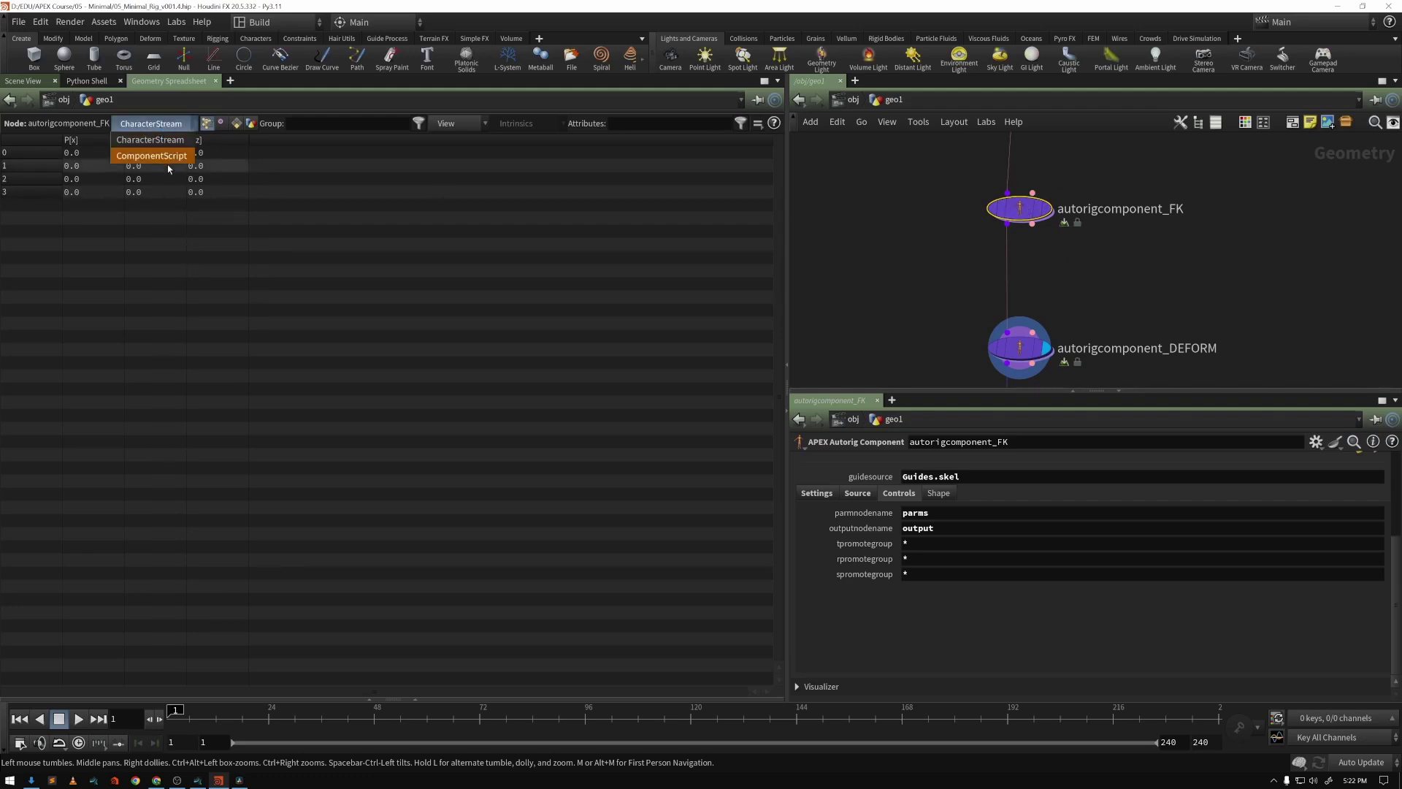
- Switch the spreadsheet to the ComponentScript stream and widen its callback and name columns
click(161, 156)
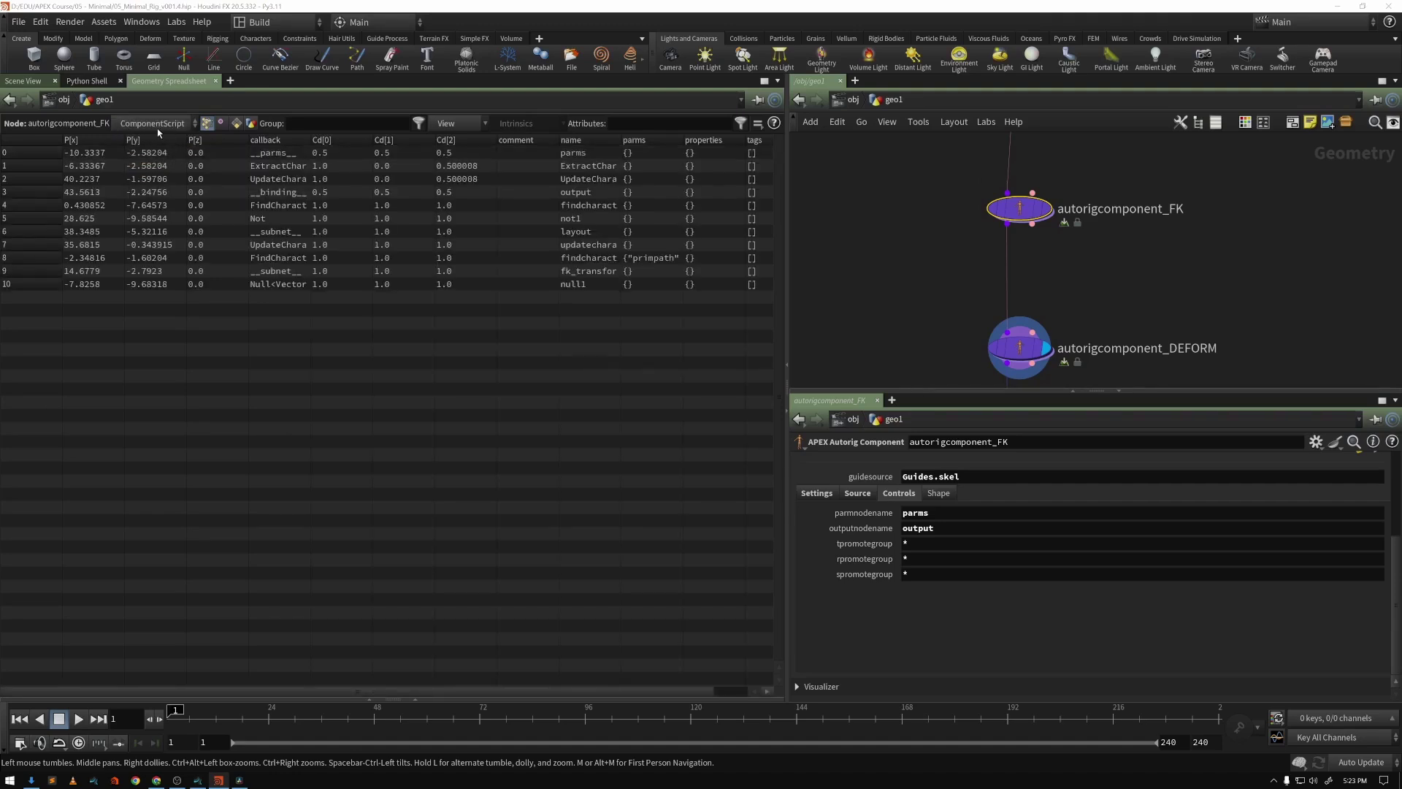
scroll(962, 552, up, 3)
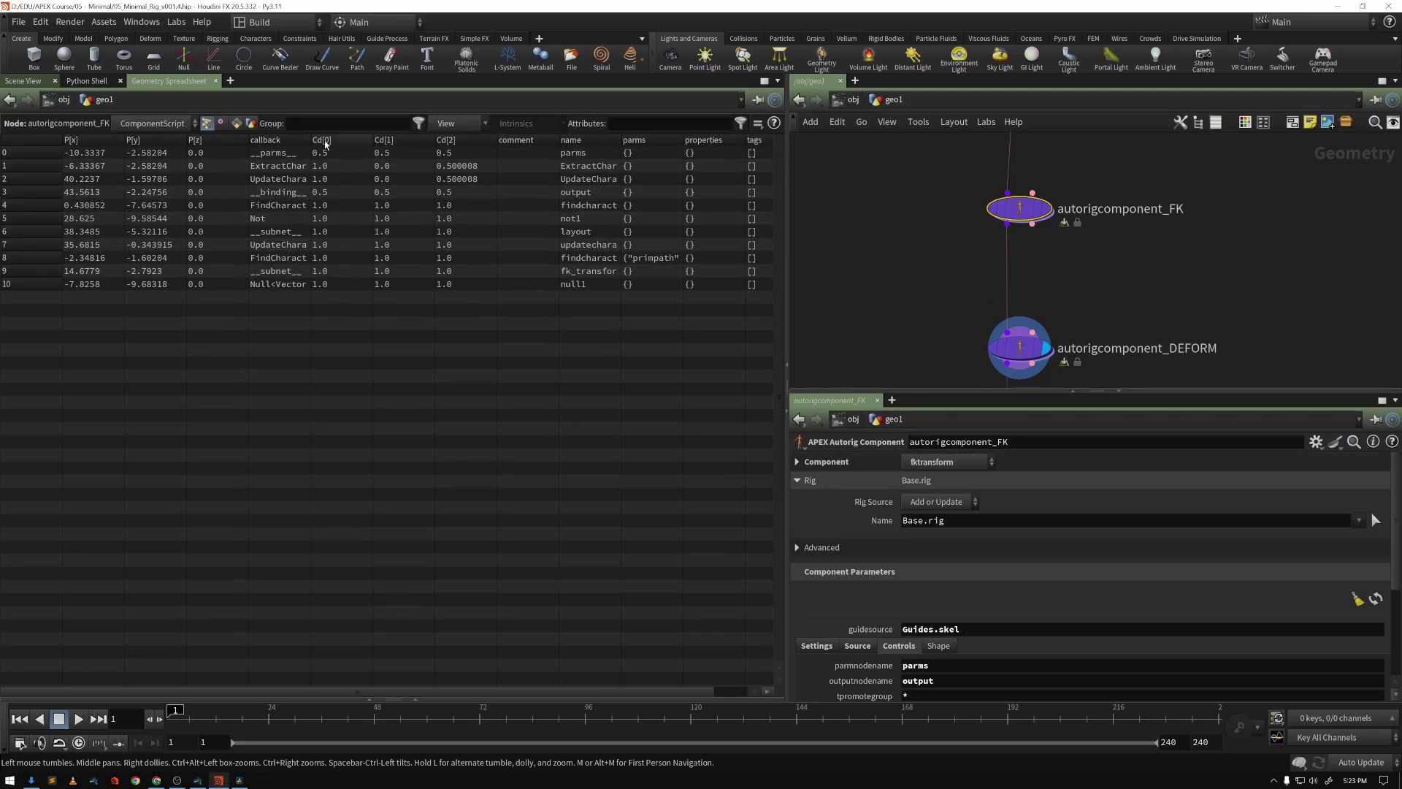
drag(310, 140, 367, 140)
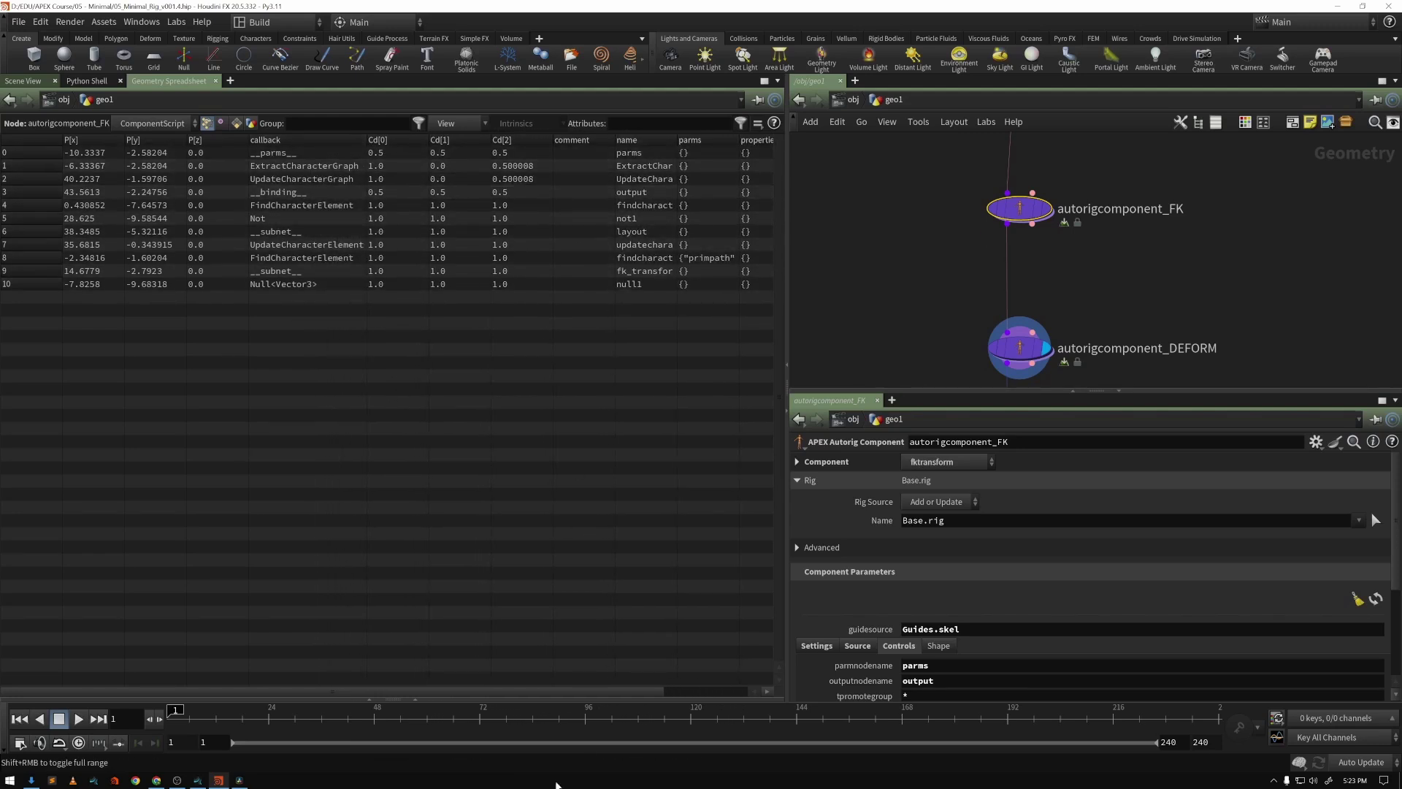
drag(527, 691, 686, 697)
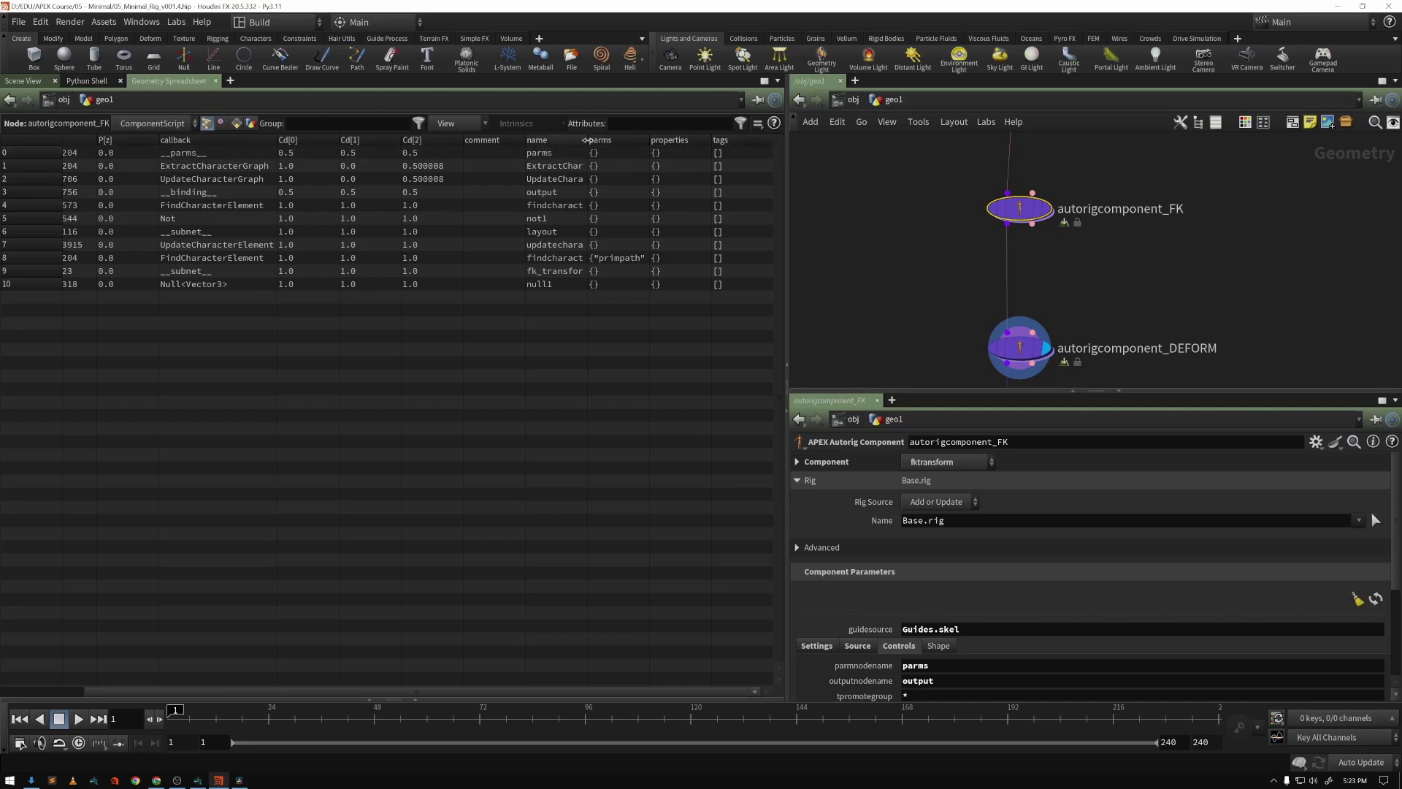
drag(586, 139, 652, 140)
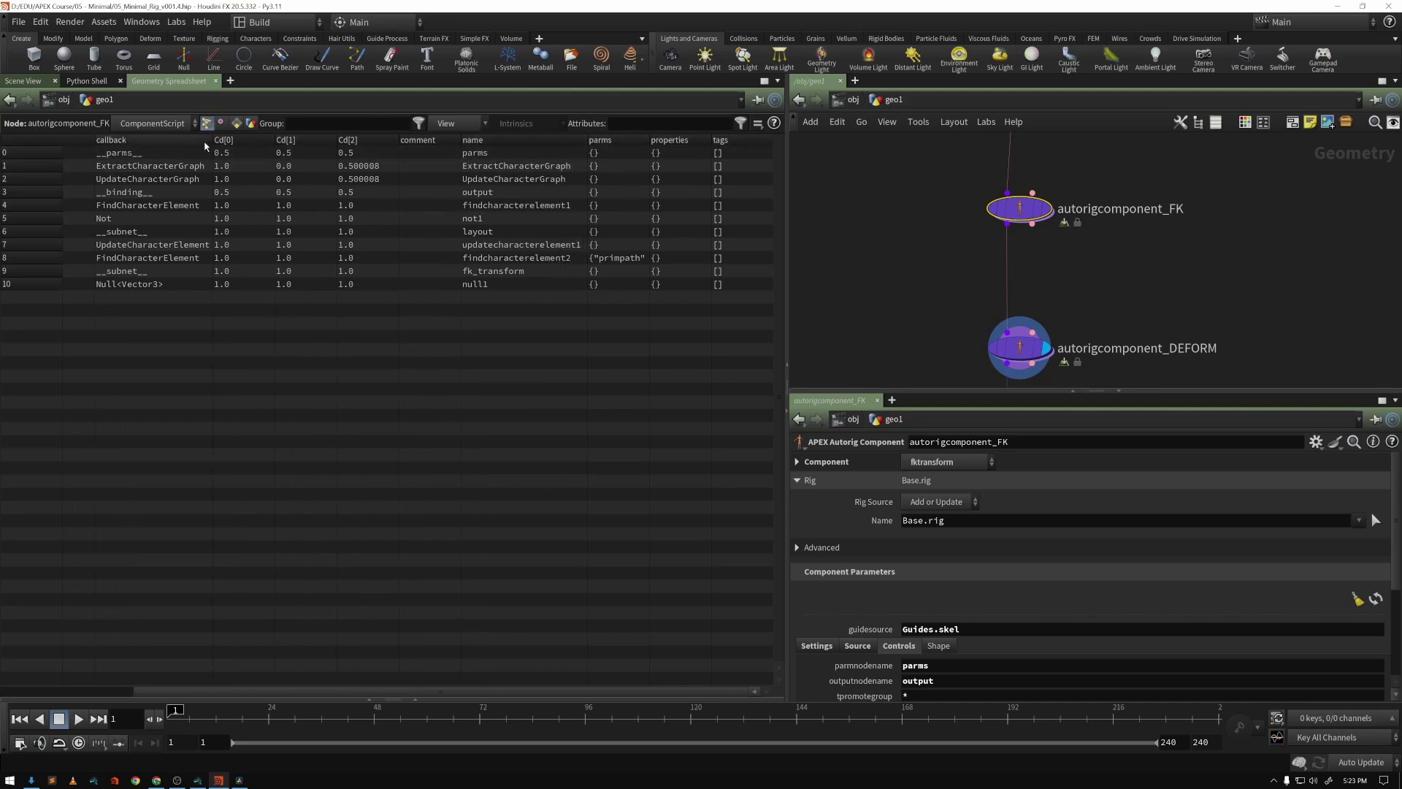
drag(216, 140, 226, 141)
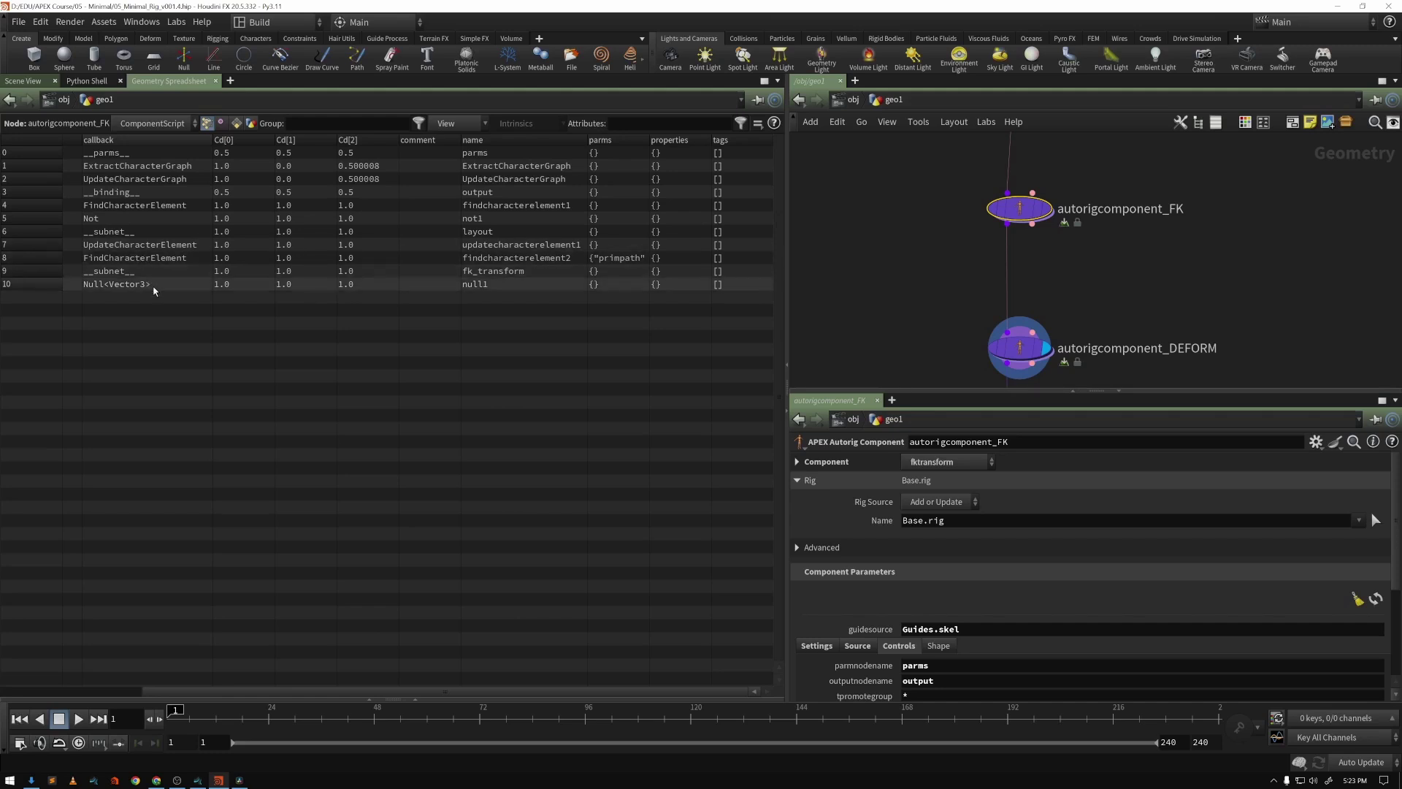
- Expand the APEX graph pane, frame and inspect its nodes, then return to the 3D viewport
click(416, 698)
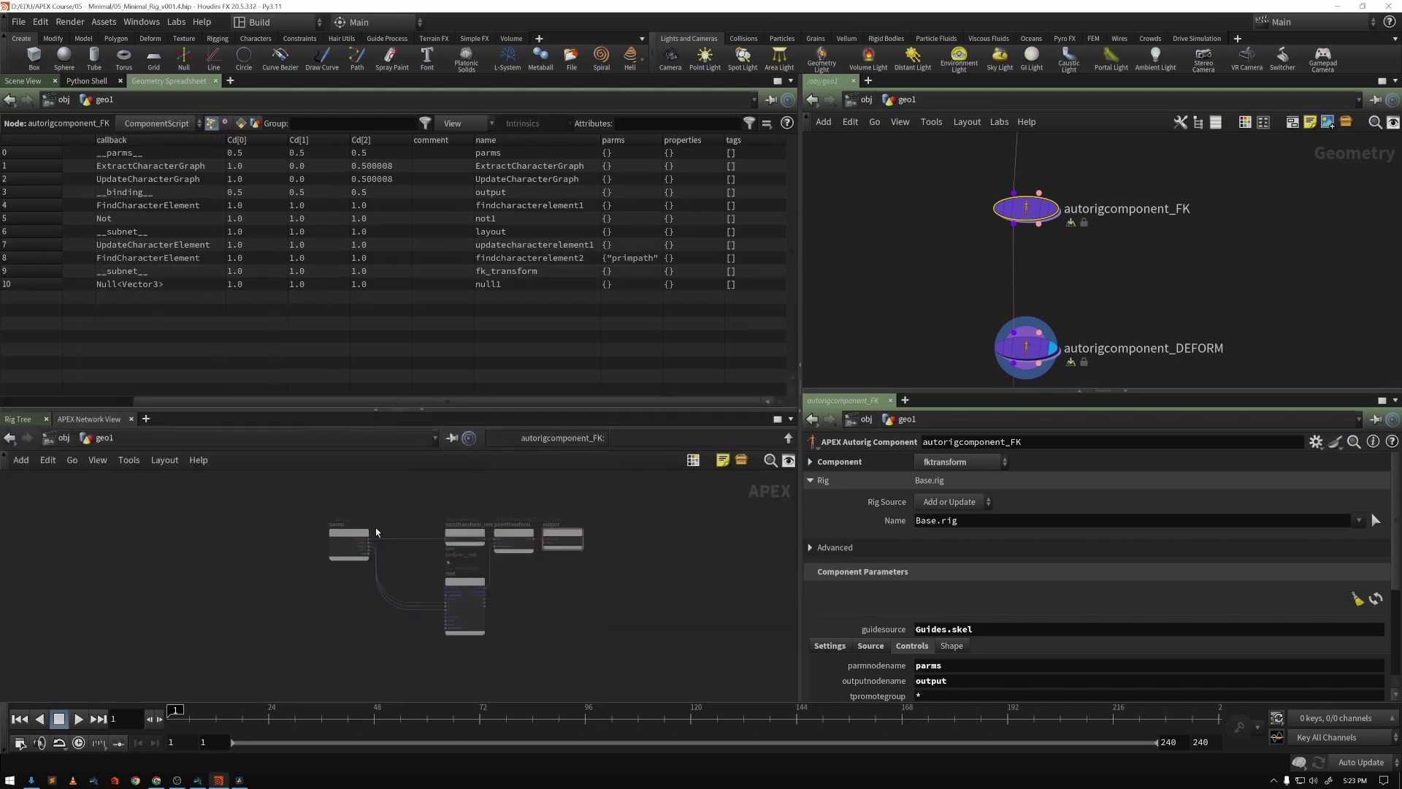
scroll(353, 567, up, 5)
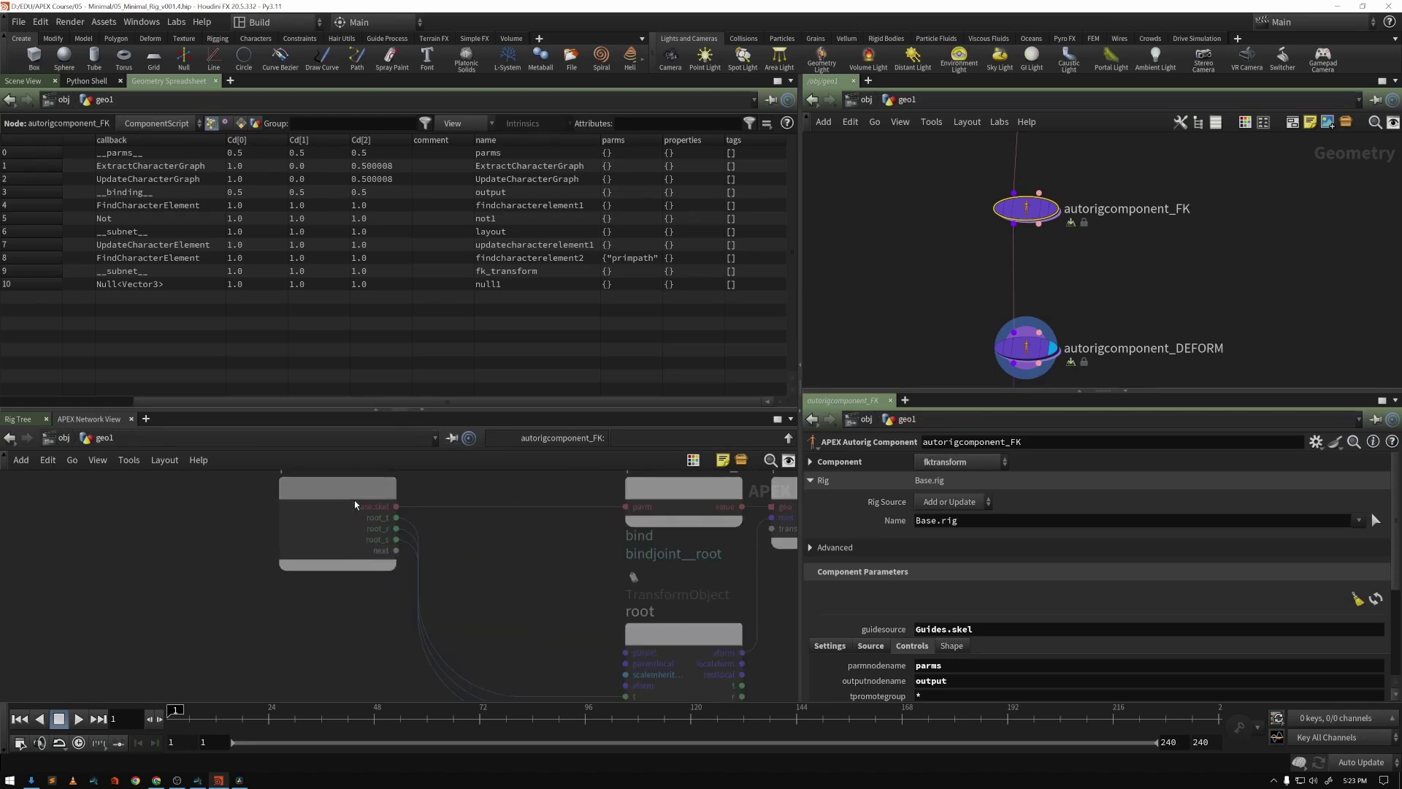
key(h)
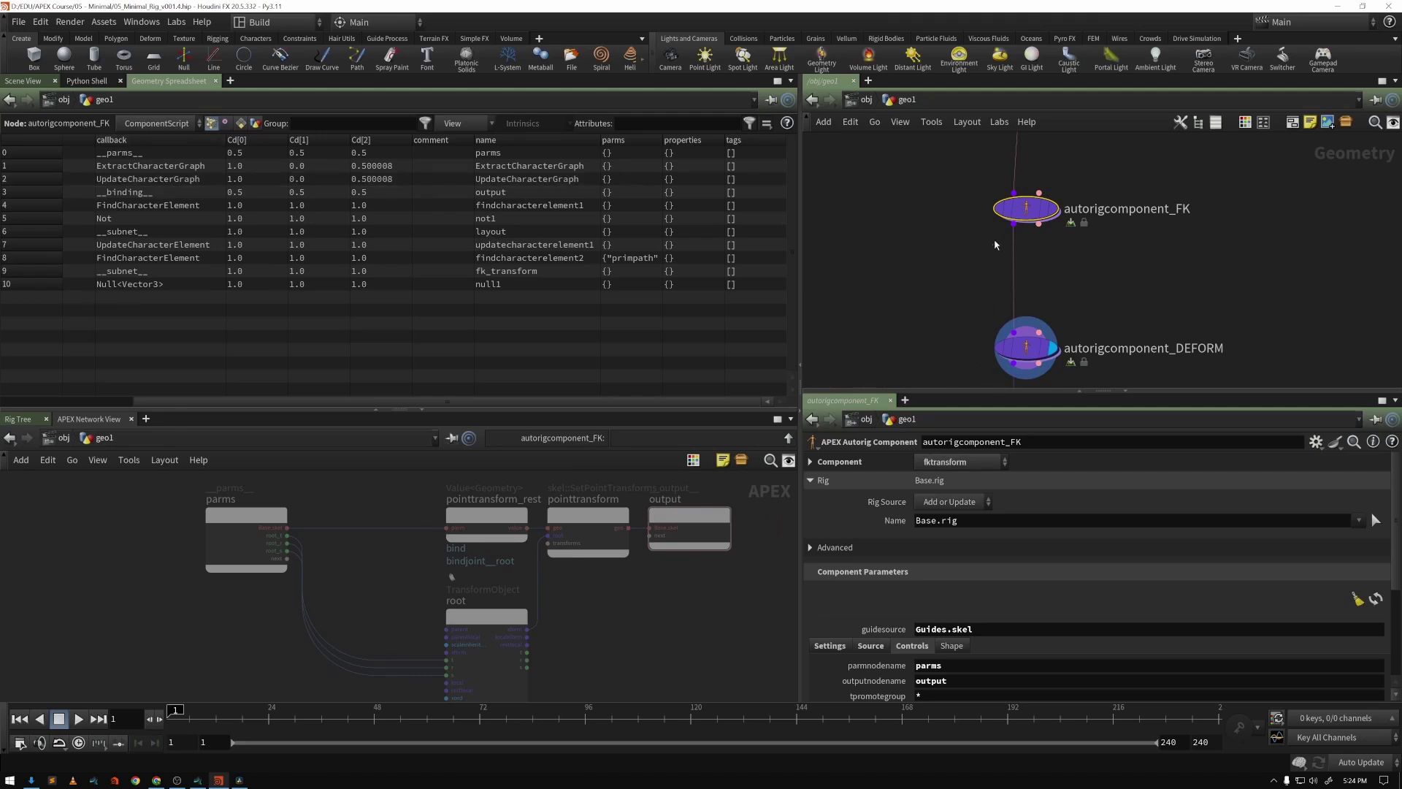
middle_drag(965, 233, 949, 260)
middle_drag(1062, 323, 1057, 300)
key(h)
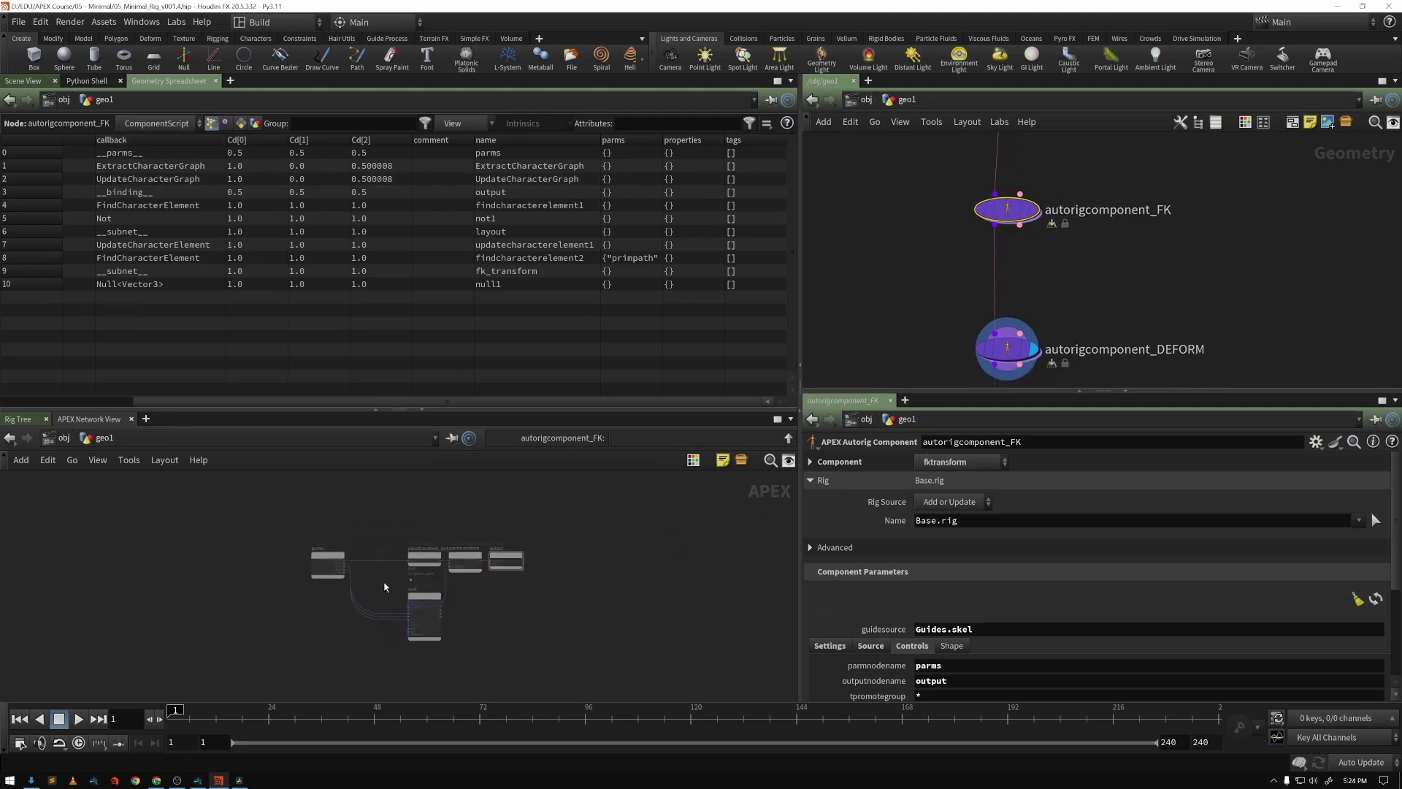
drag(250, 512, 443, 626)
click(541, 652)
click(24, 81)
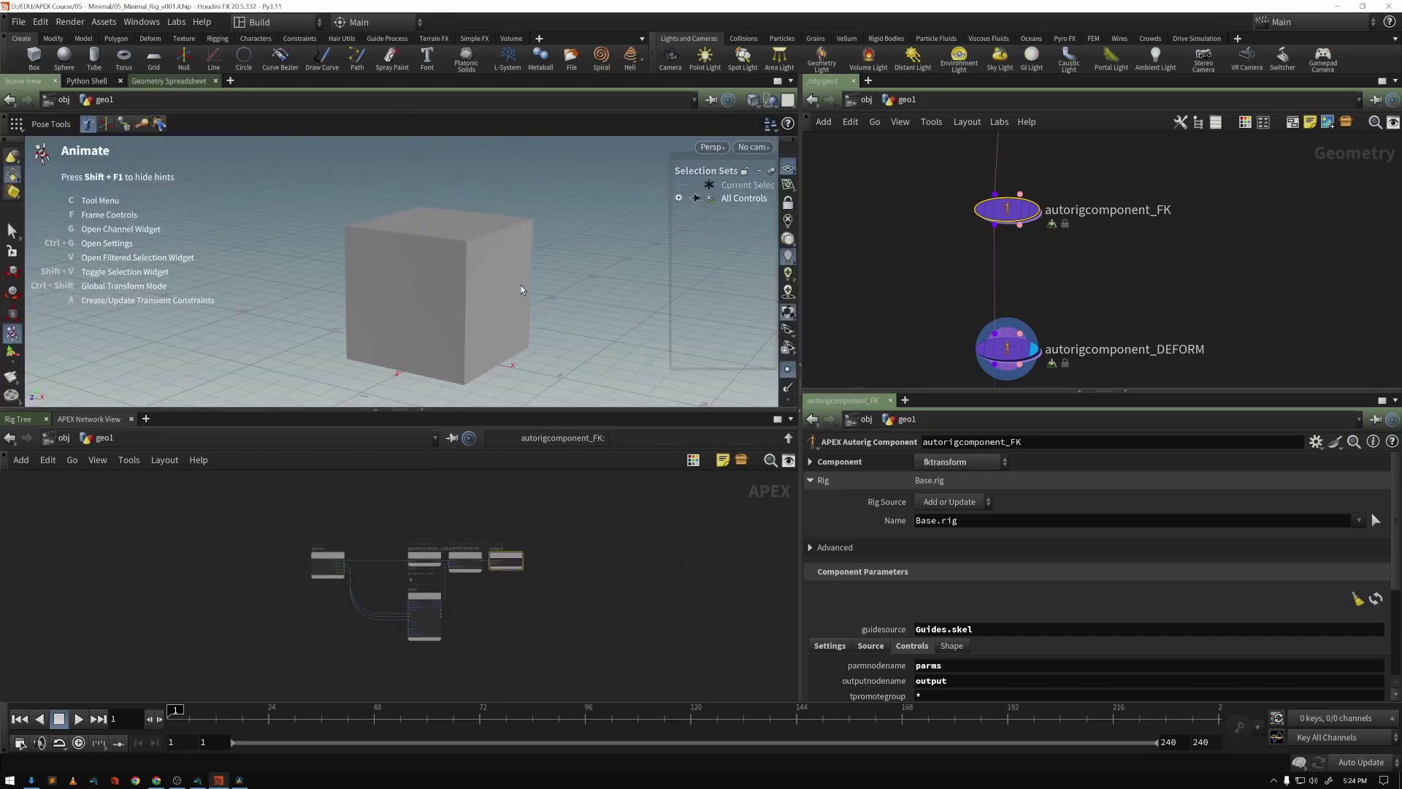
- Check the FK rig tree and toggle between Animate and View states while orbiting the box
key(Escape)
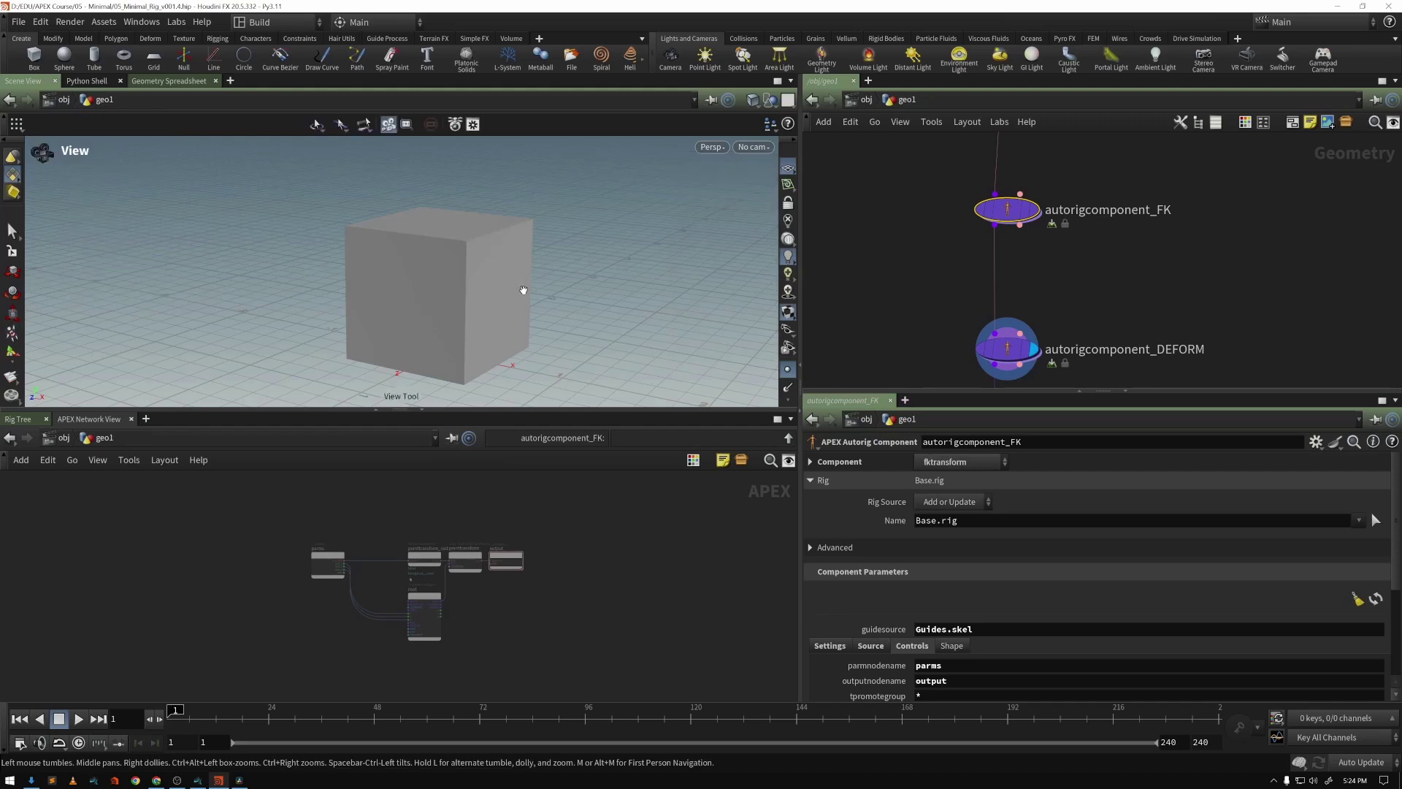
click(10, 420)
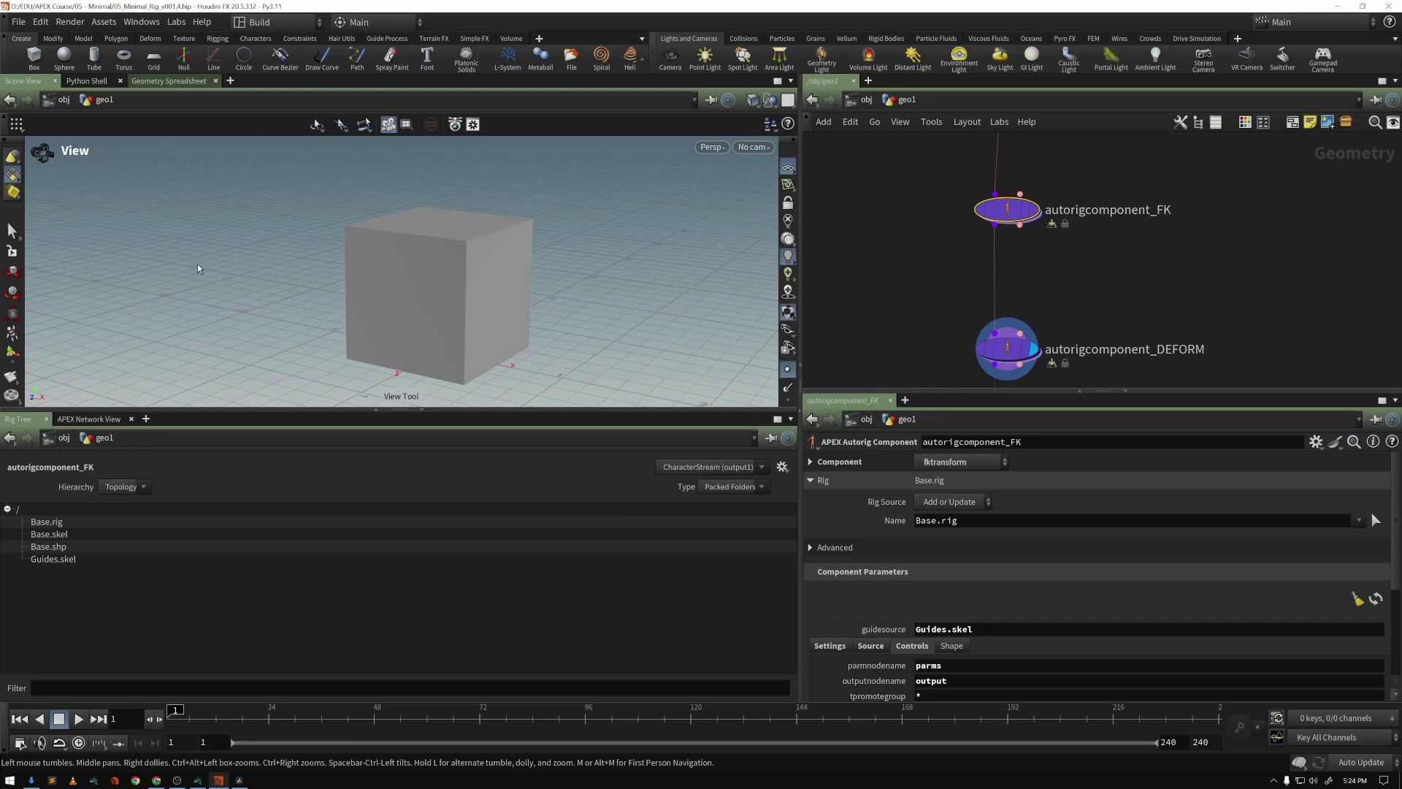
key(Return)
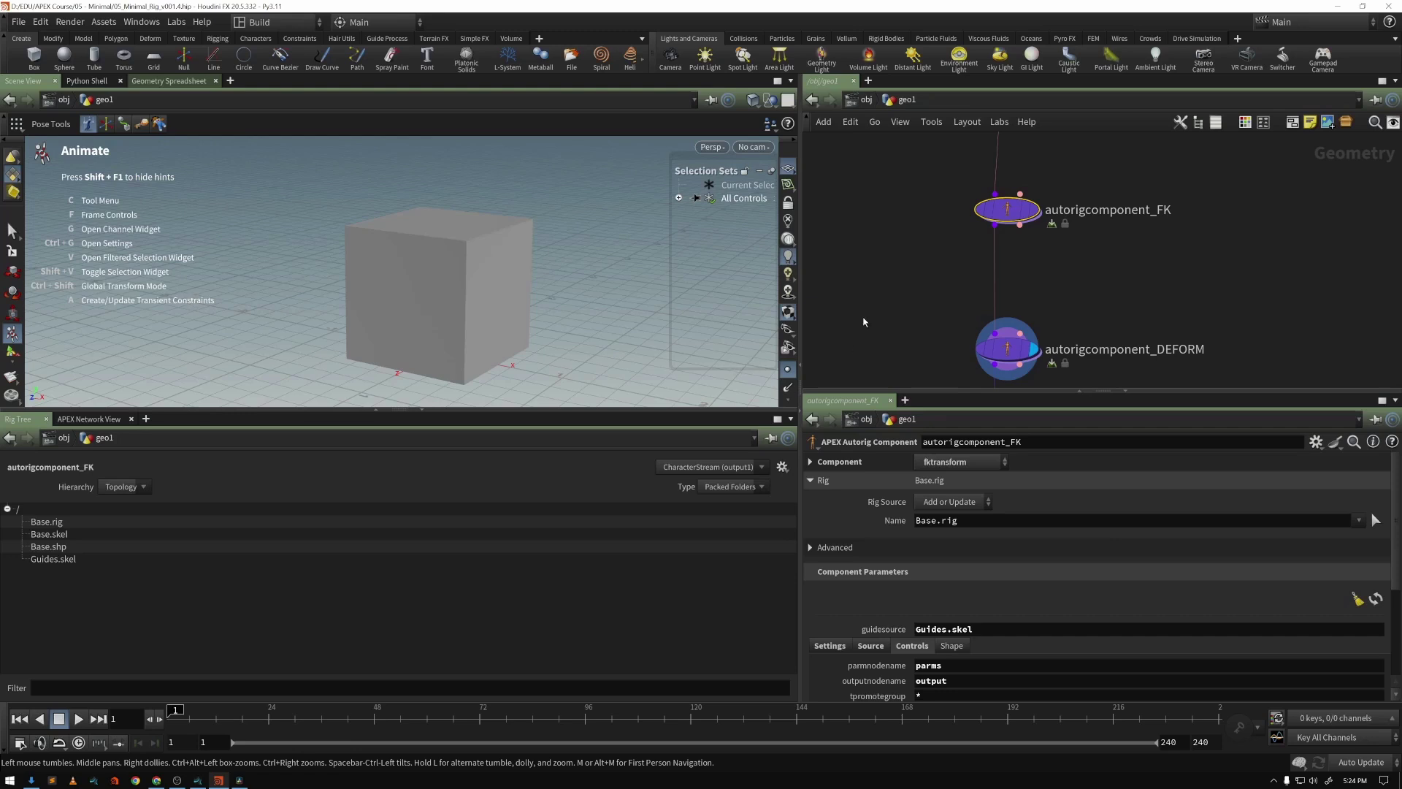
click(422, 409)
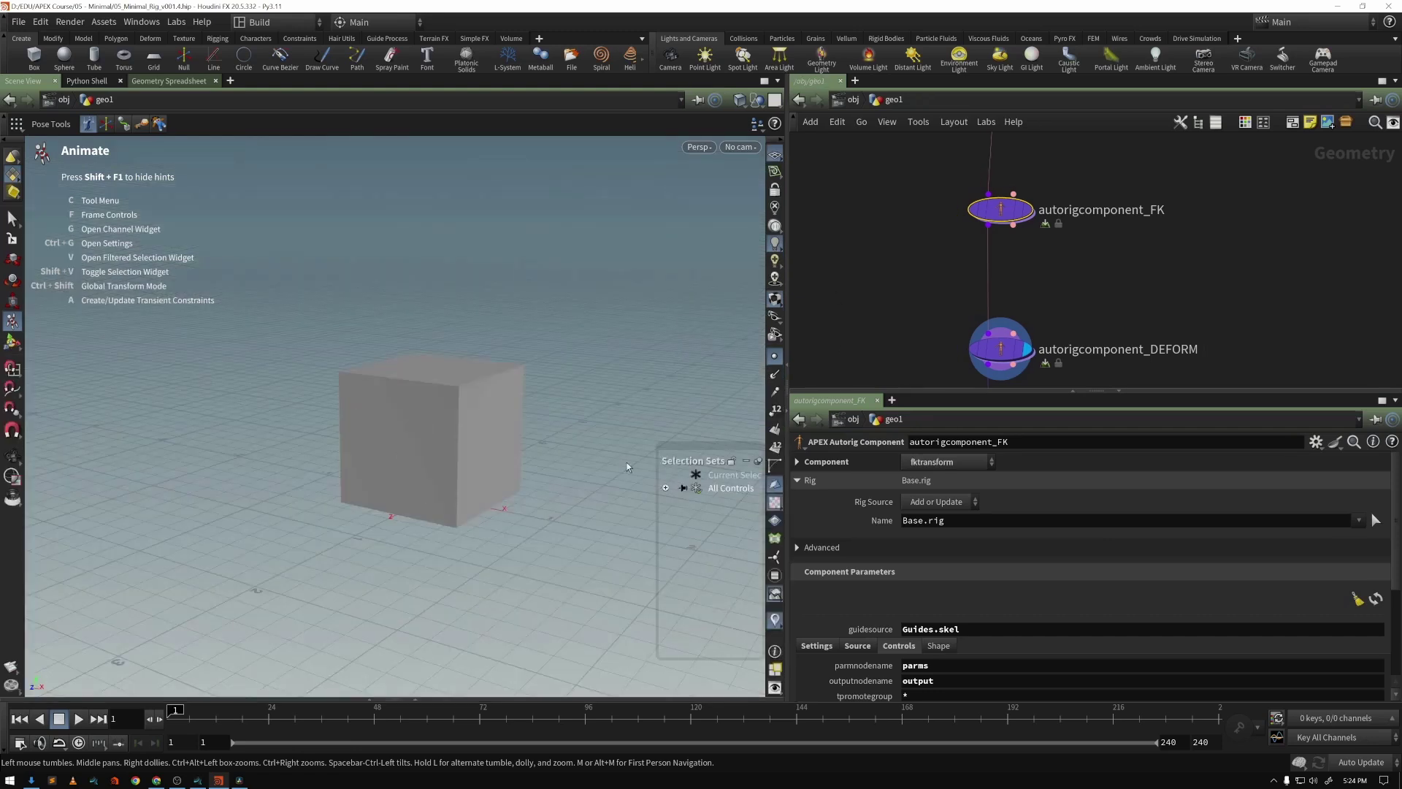
key(Escape)
drag(594, 283, 671, 309)
key(Return)
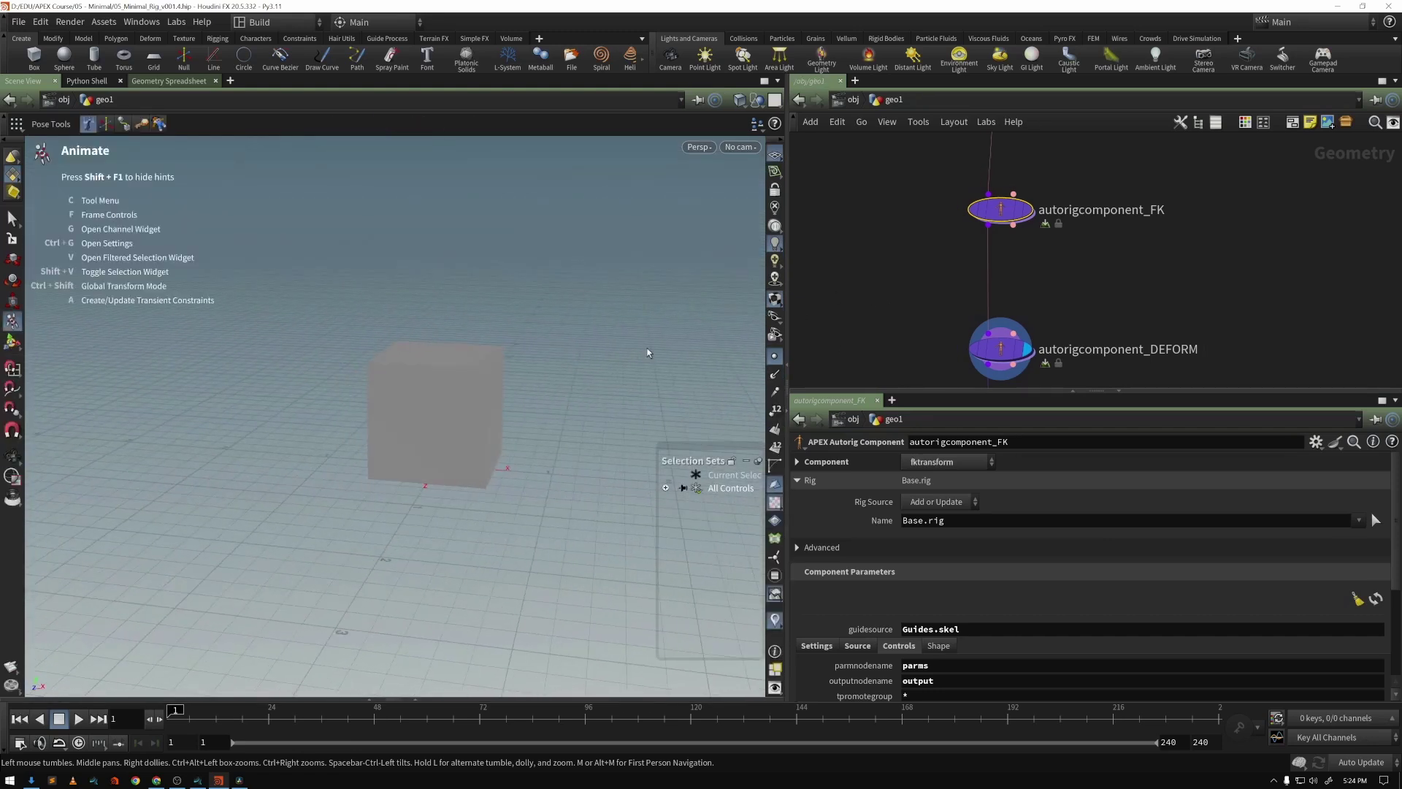
key(Escape)
scroll(826, 345, down, 3)
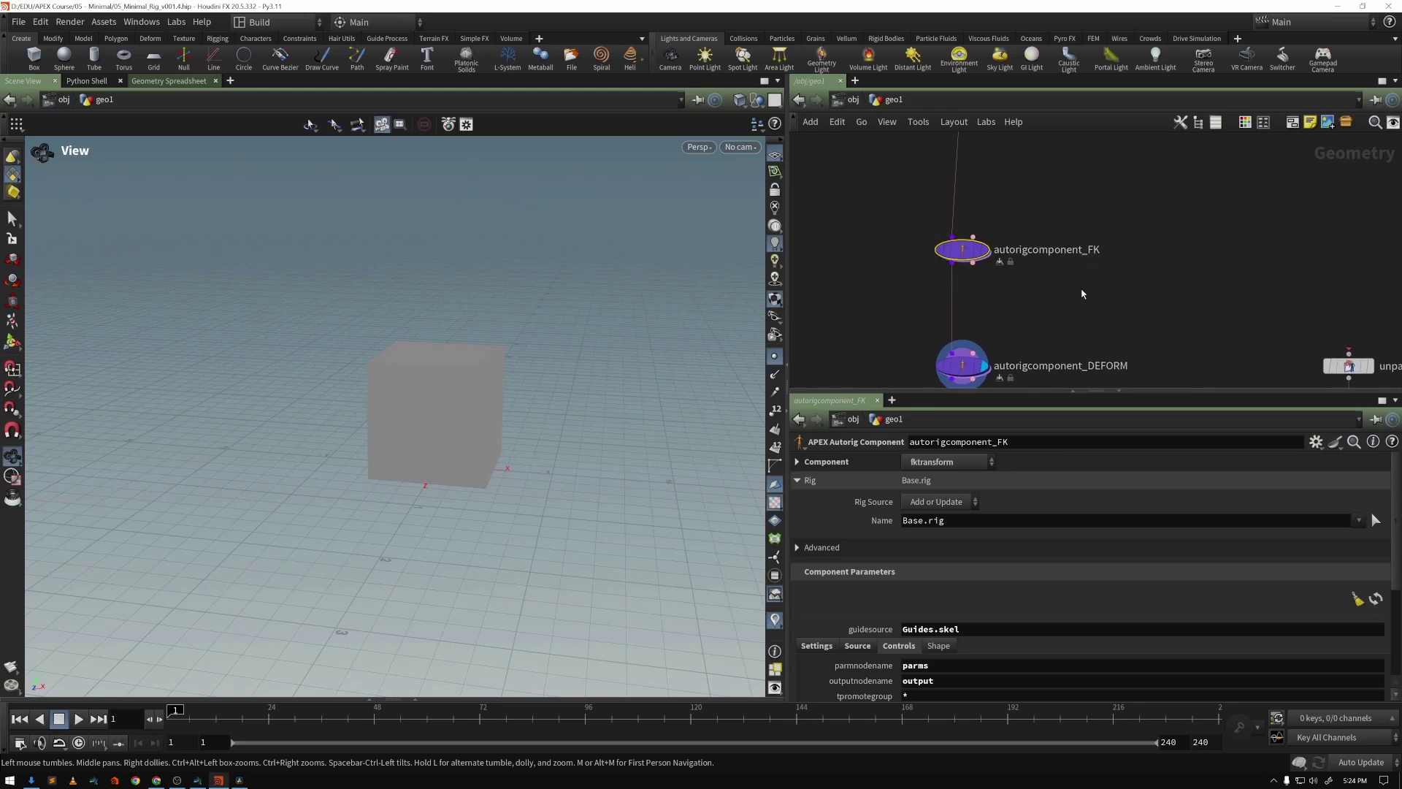
scroll(1032, 284, up, 2)
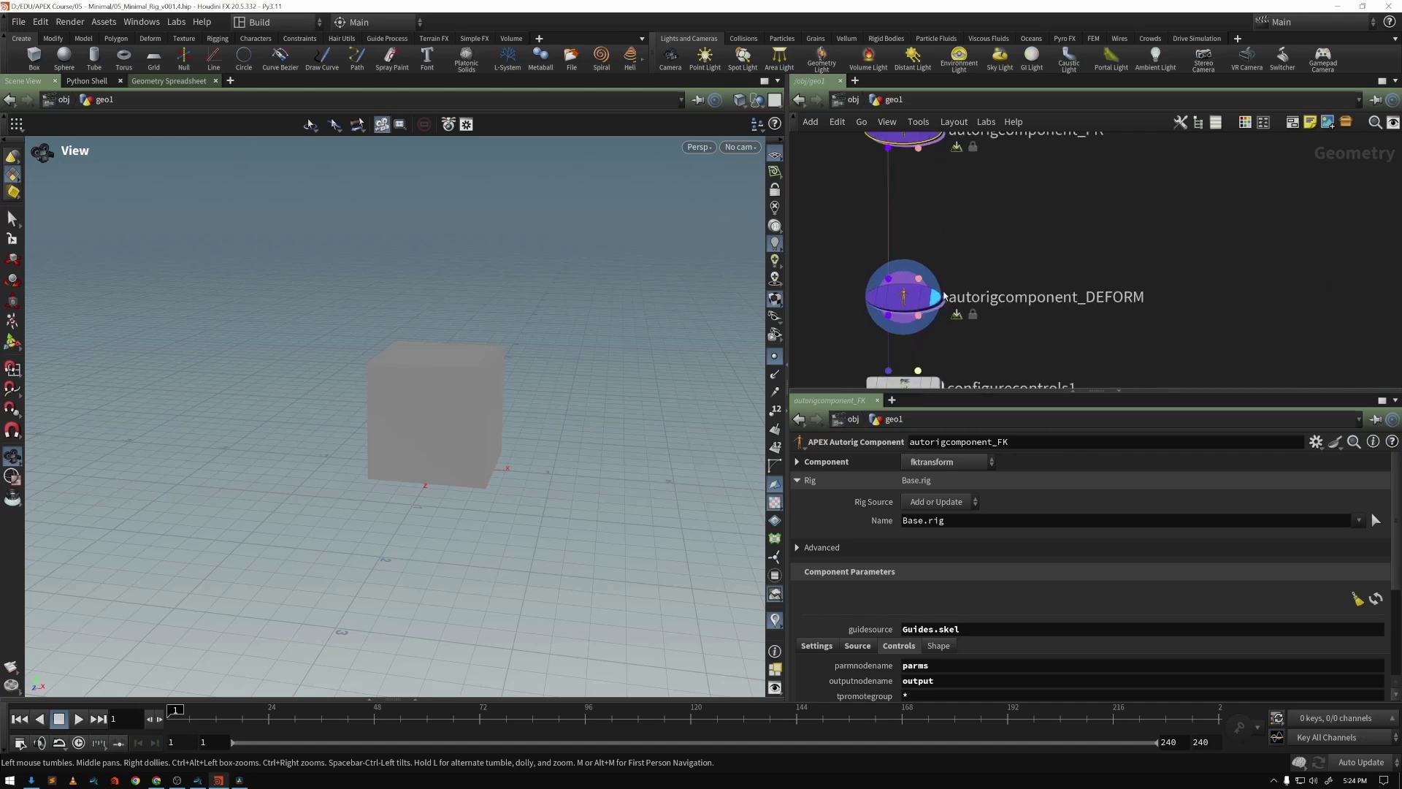
- Select DEFORM, then autorigcomponent_FK, and show its Shape settings in a taller parameter pane
click(904, 305)
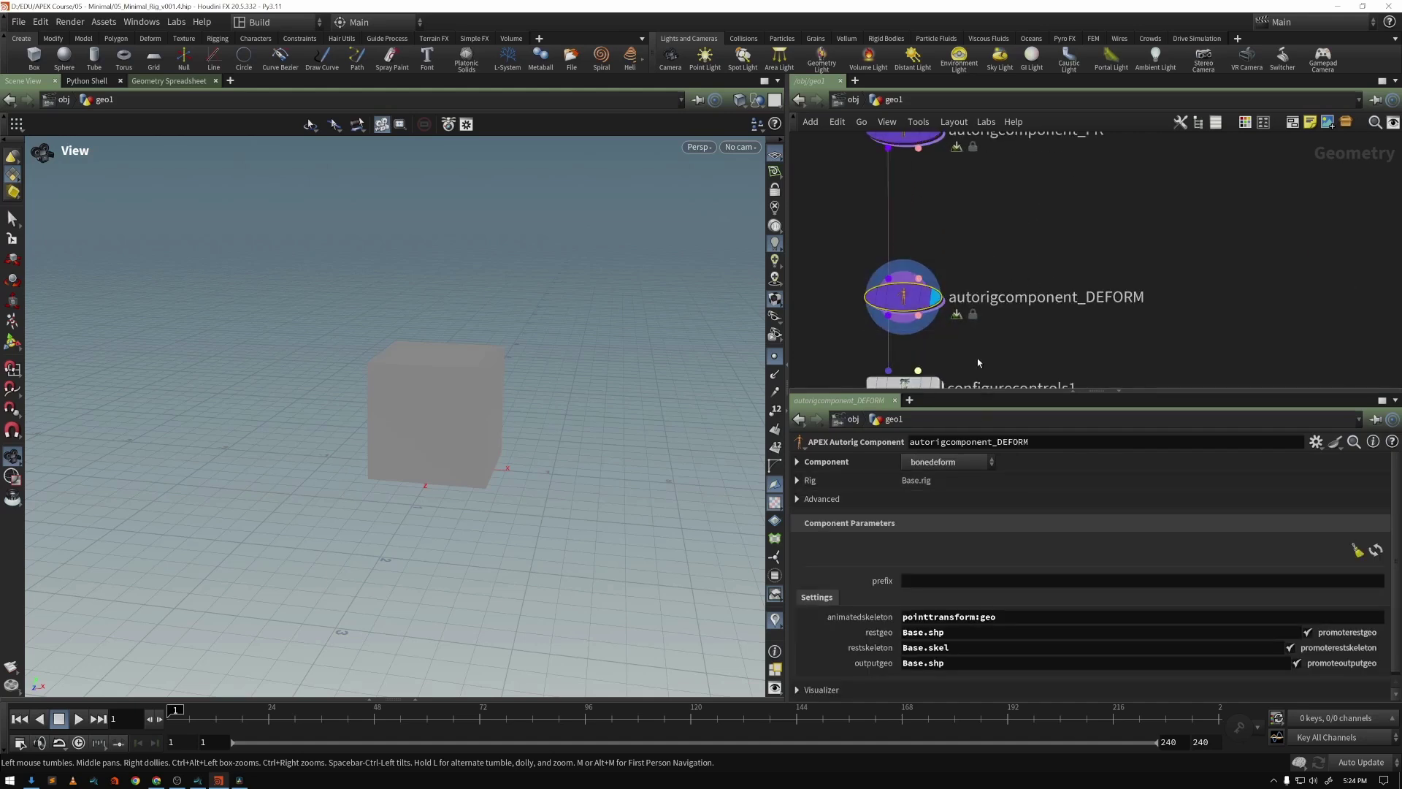
middle_drag(1011, 65, 1014, 212)
click(1013, 212)
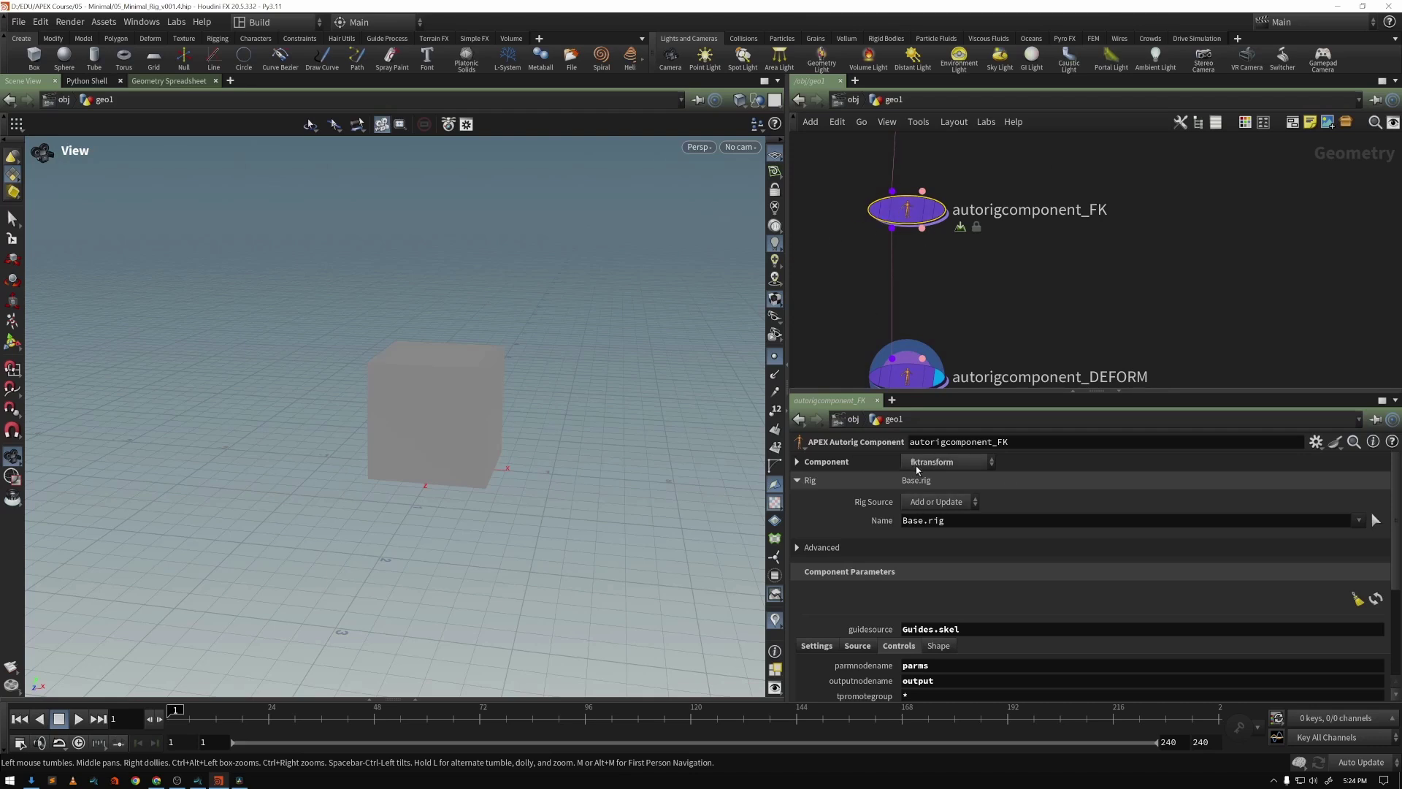
click(938, 648)
drag(1063, 392, 1063, 207)
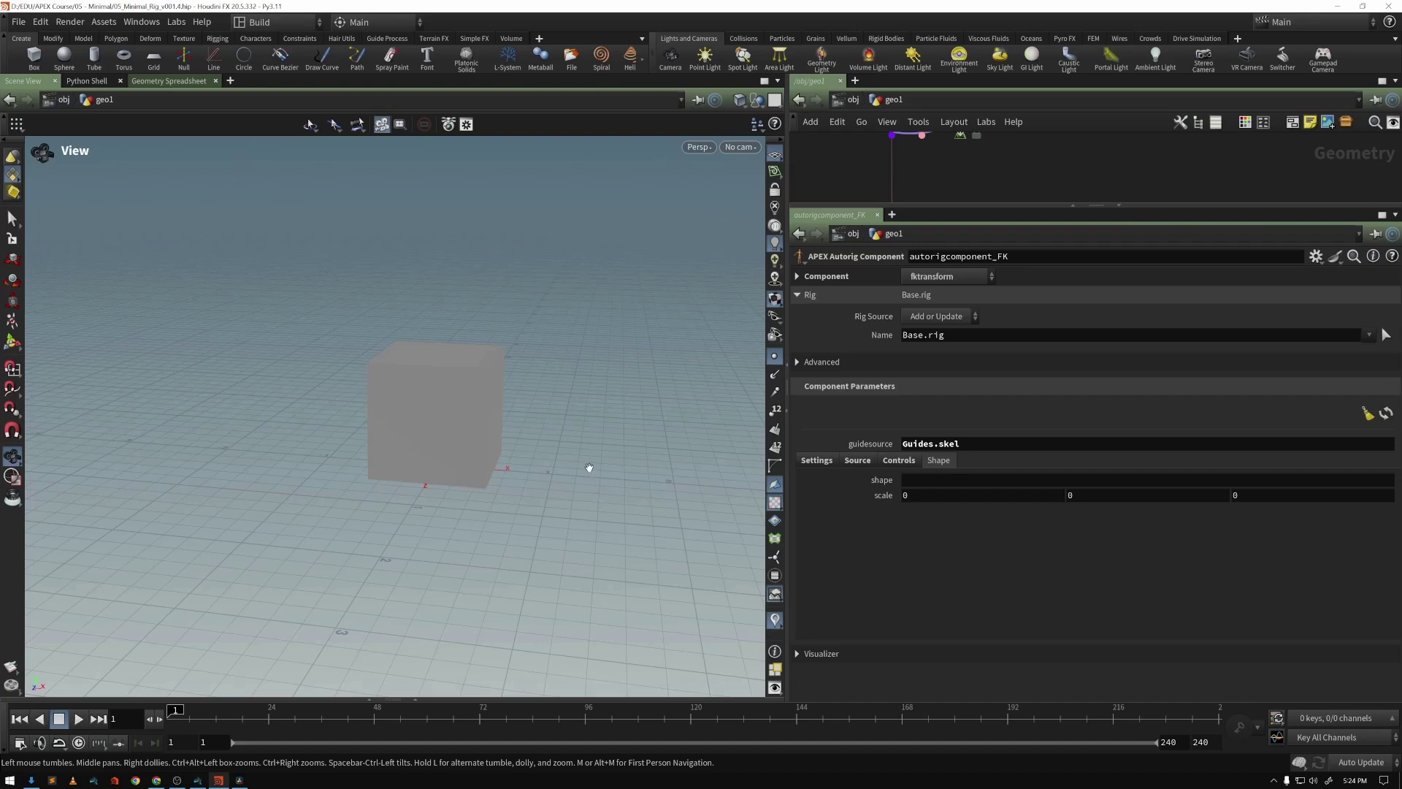
- In Animate state, pick the Base control from All Controls, test a move, and undo it
key(Return)
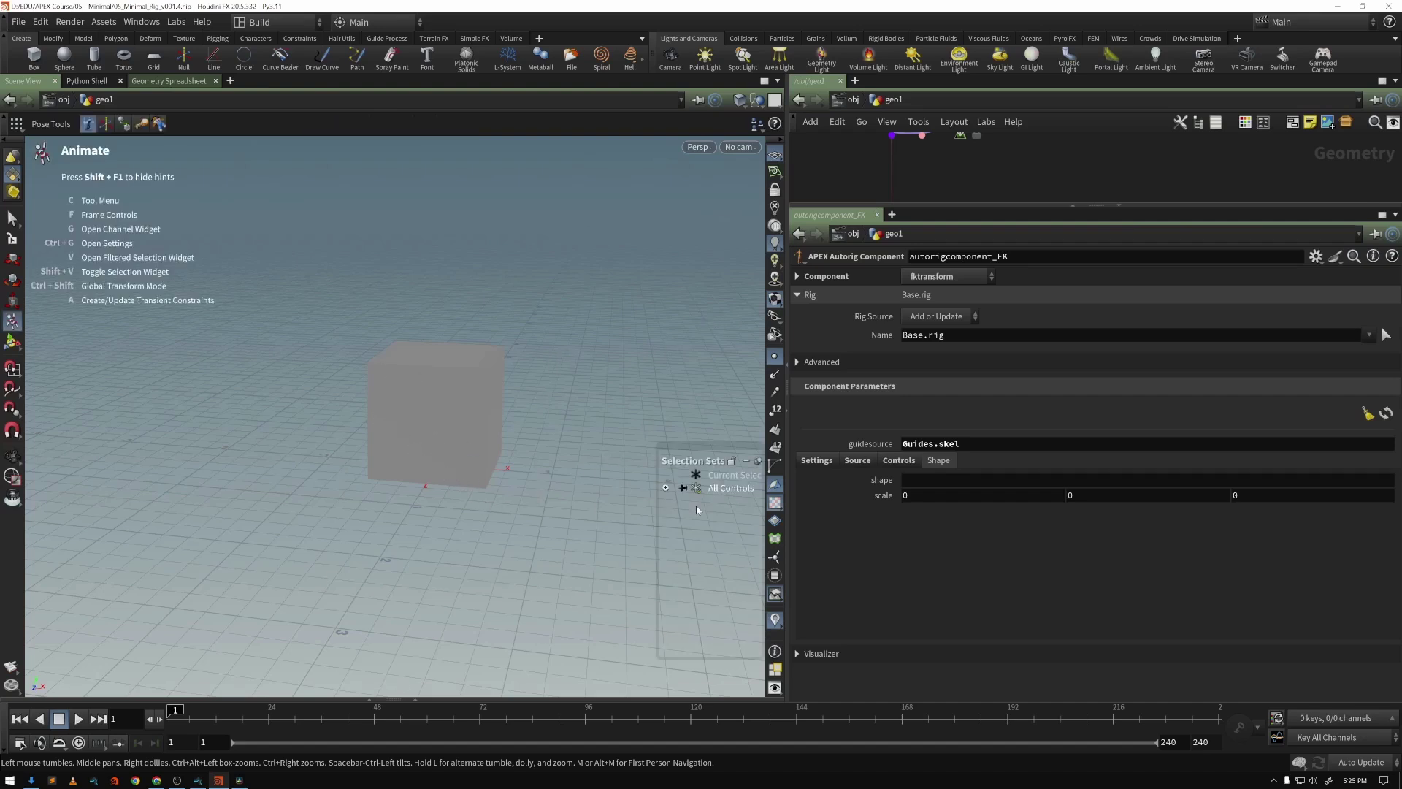
click(665, 487)
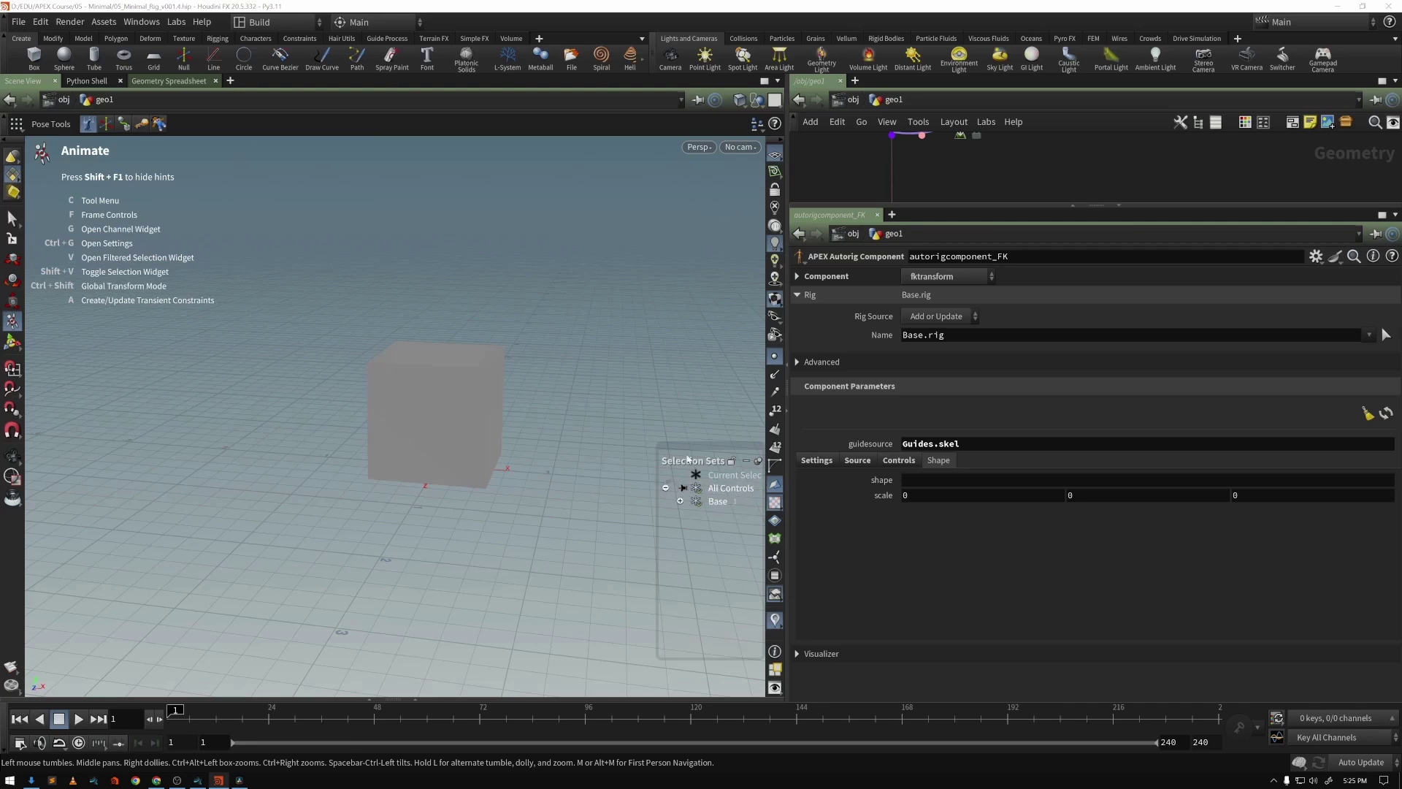
click(718, 501)
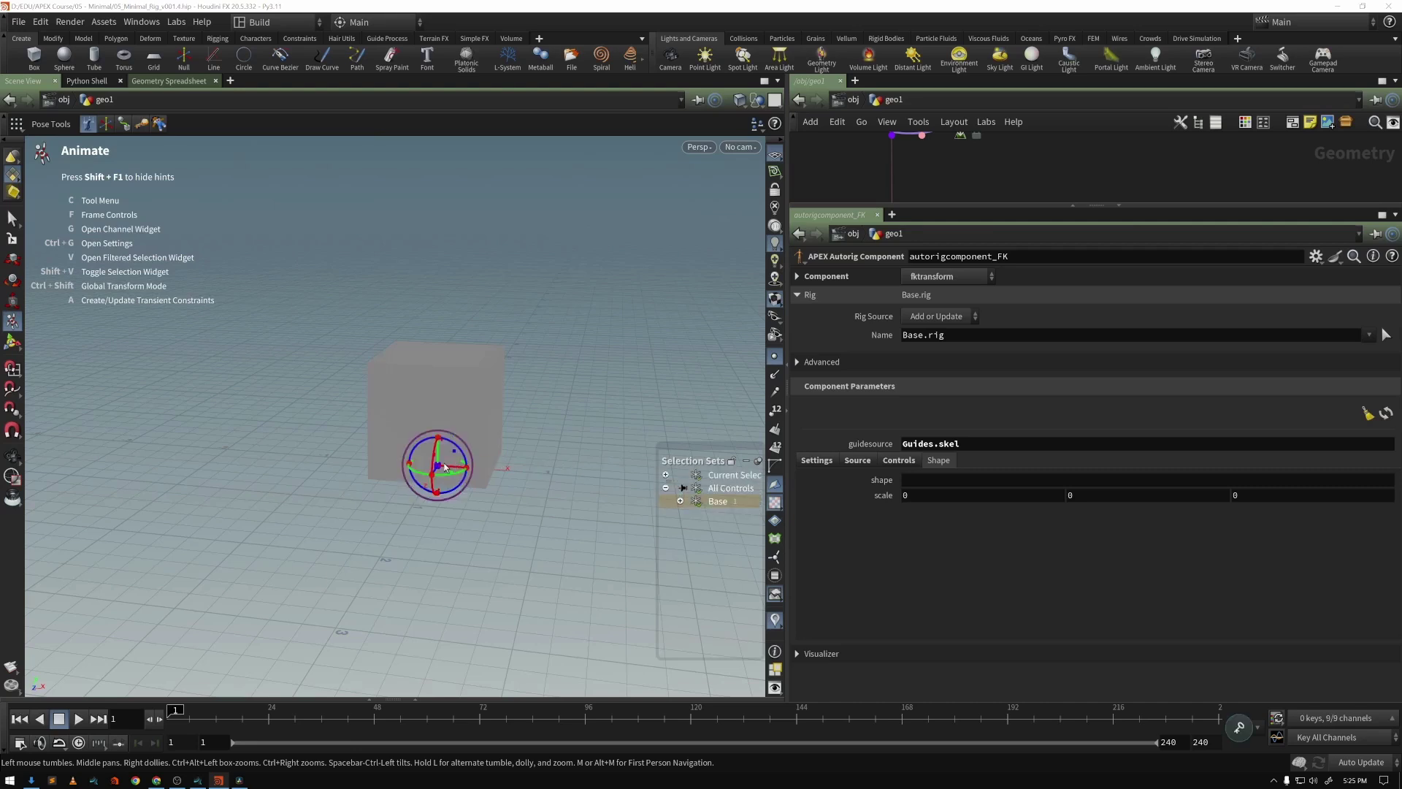
drag(439, 465, 511, 415)
key(ctrl+z)
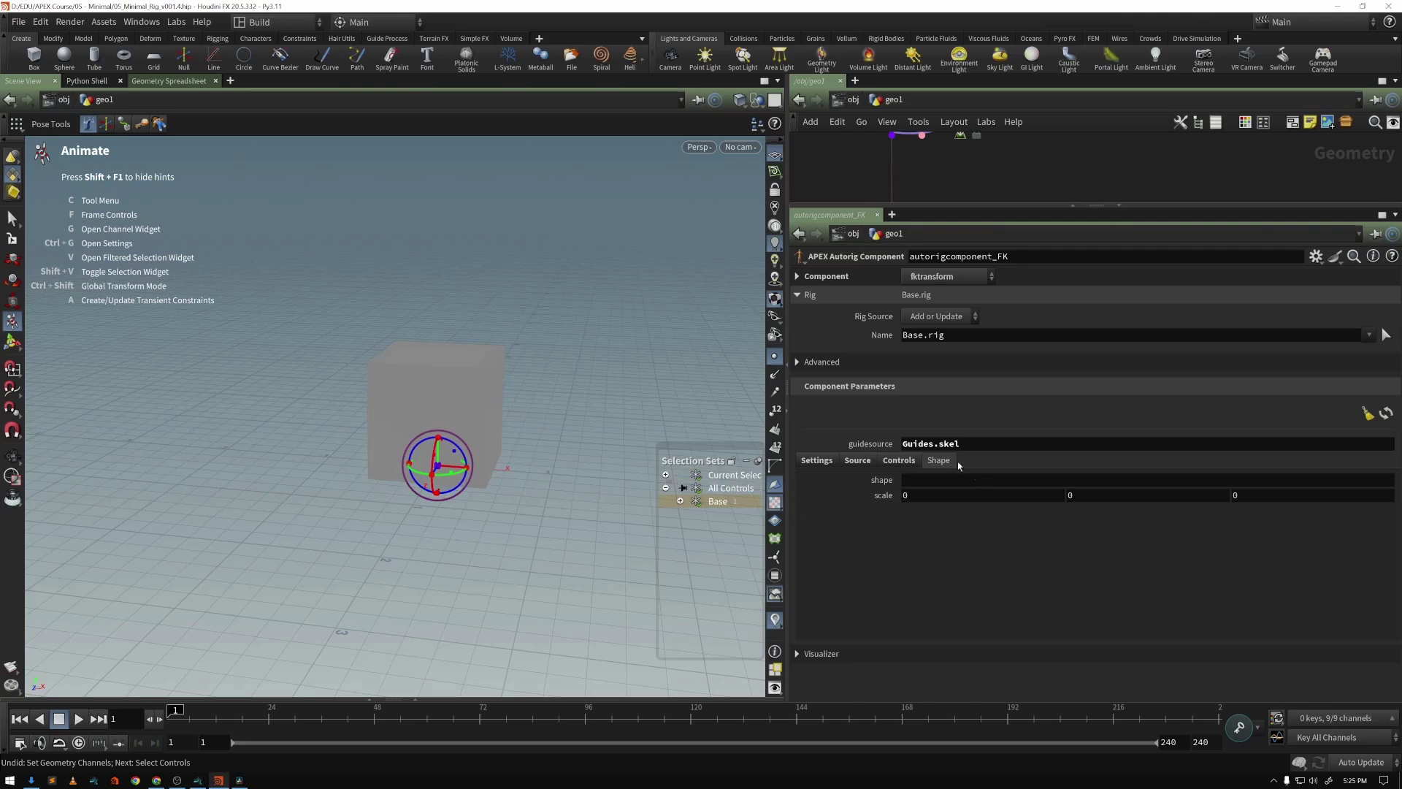
- Leave the shape field empty, exit Animate state, and frame the FK and DEFORM nodes in the network
click(925, 480)
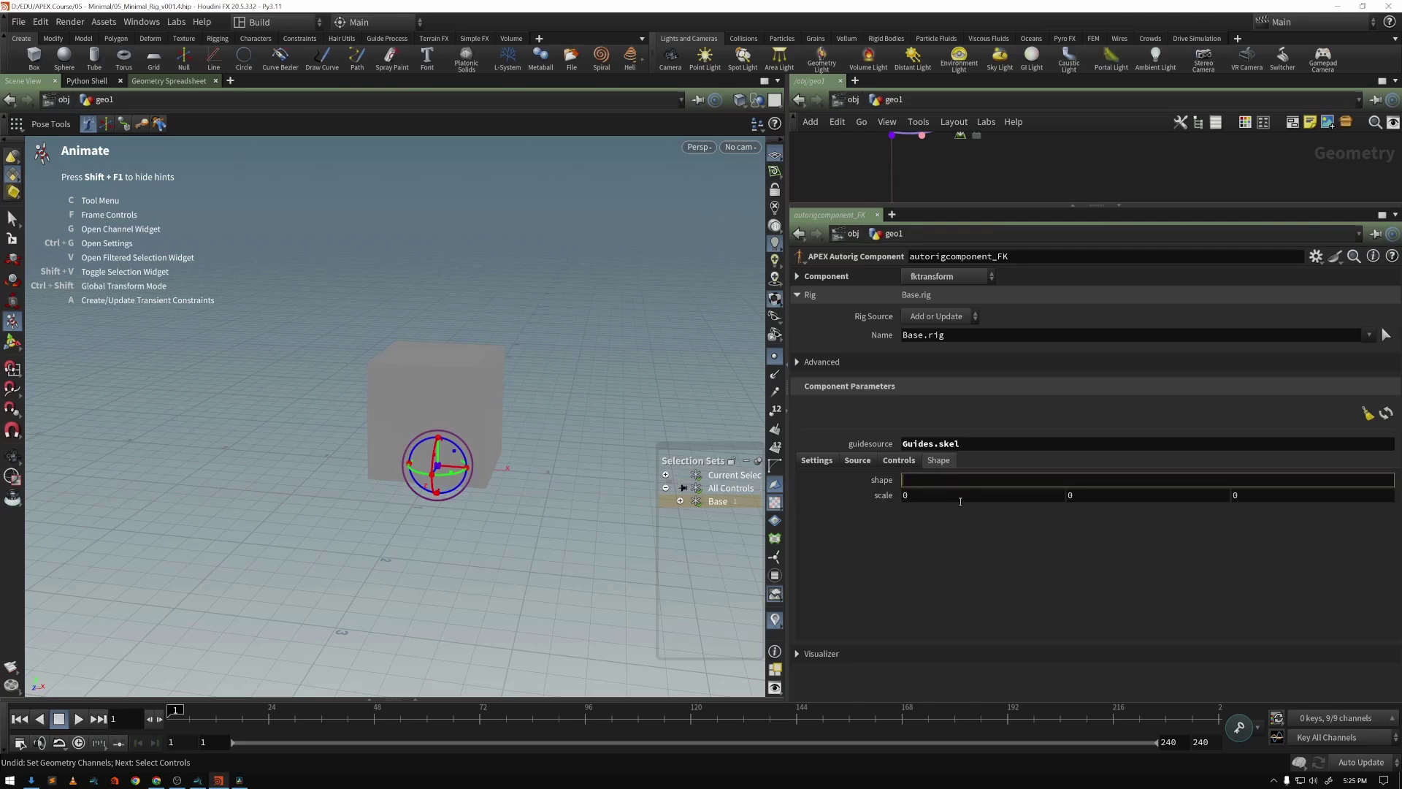
click(930, 527)
key(Escape)
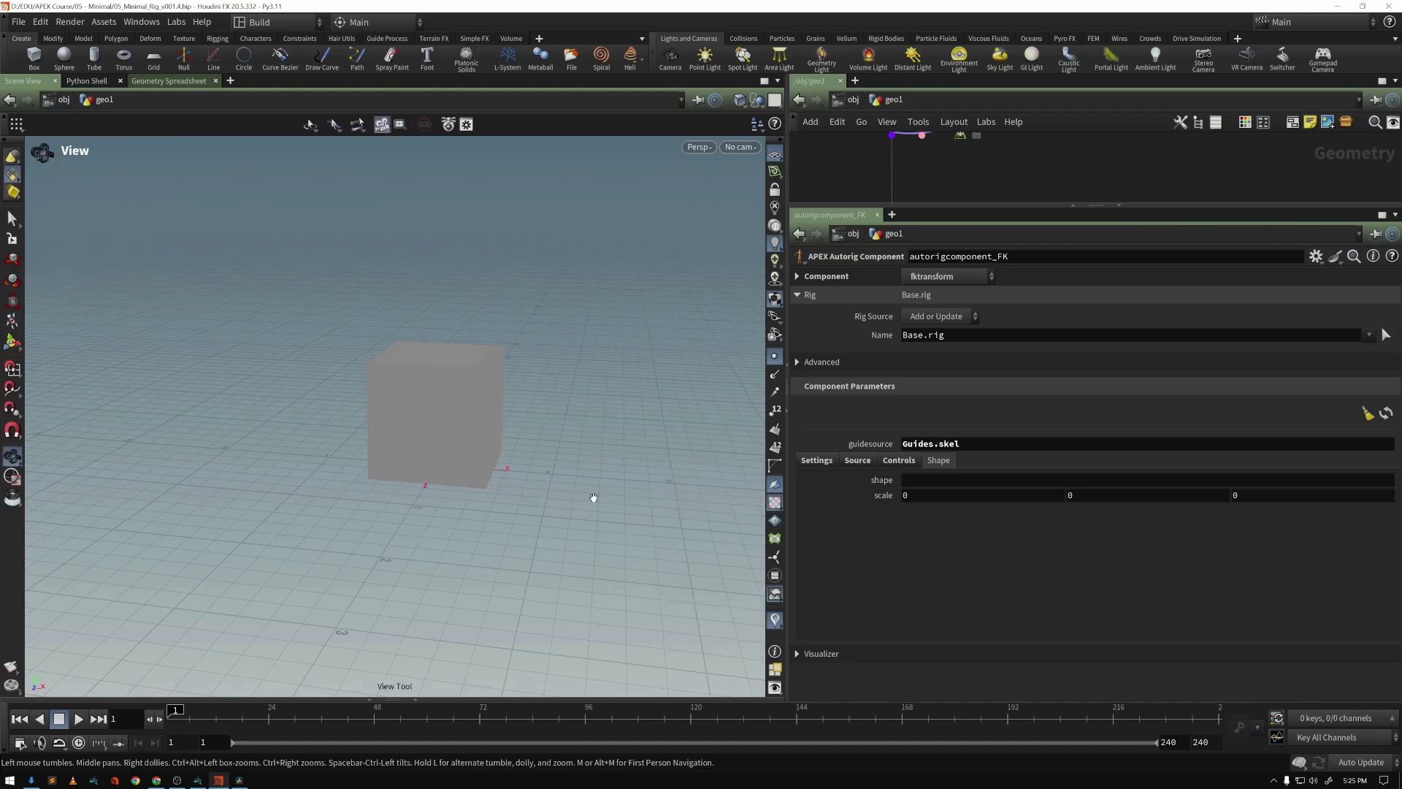
drag(1036, 206, 1055, 363)
middle_drag(1067, 279, 1094, 249)
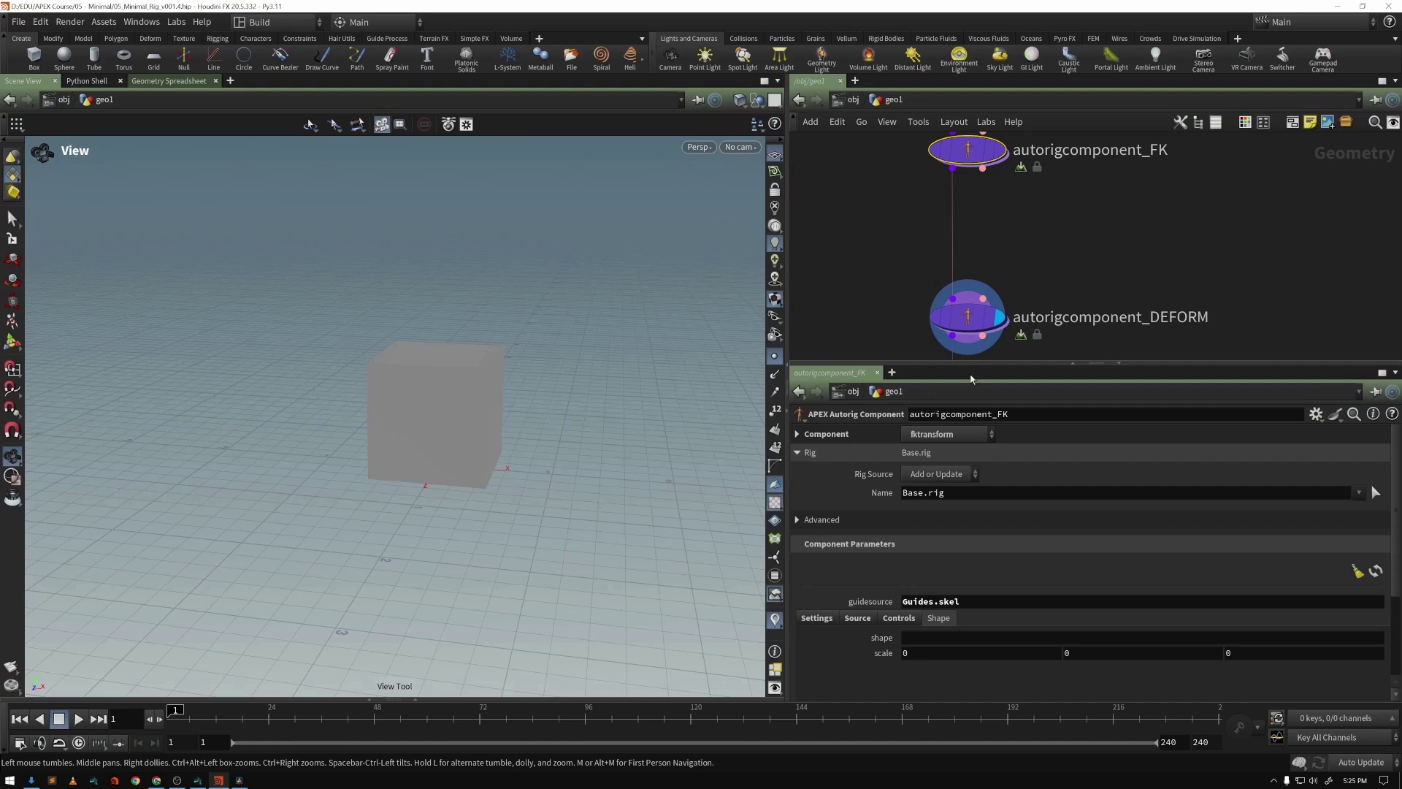
- Select autorigcomponent_DEFORM and pan the viewport to recentre the cube
click(971, 322)
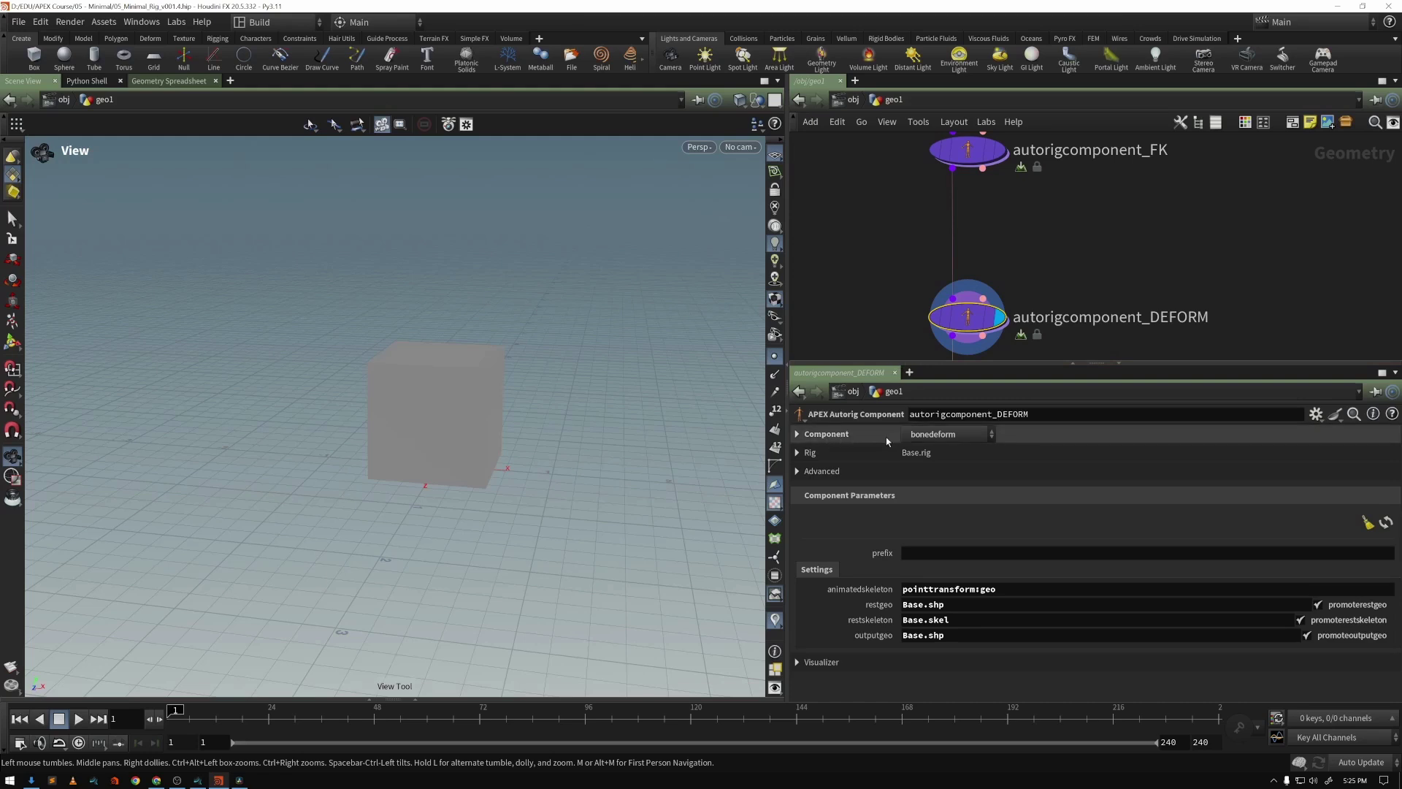
middle_drag(312, 544, 407, 538)
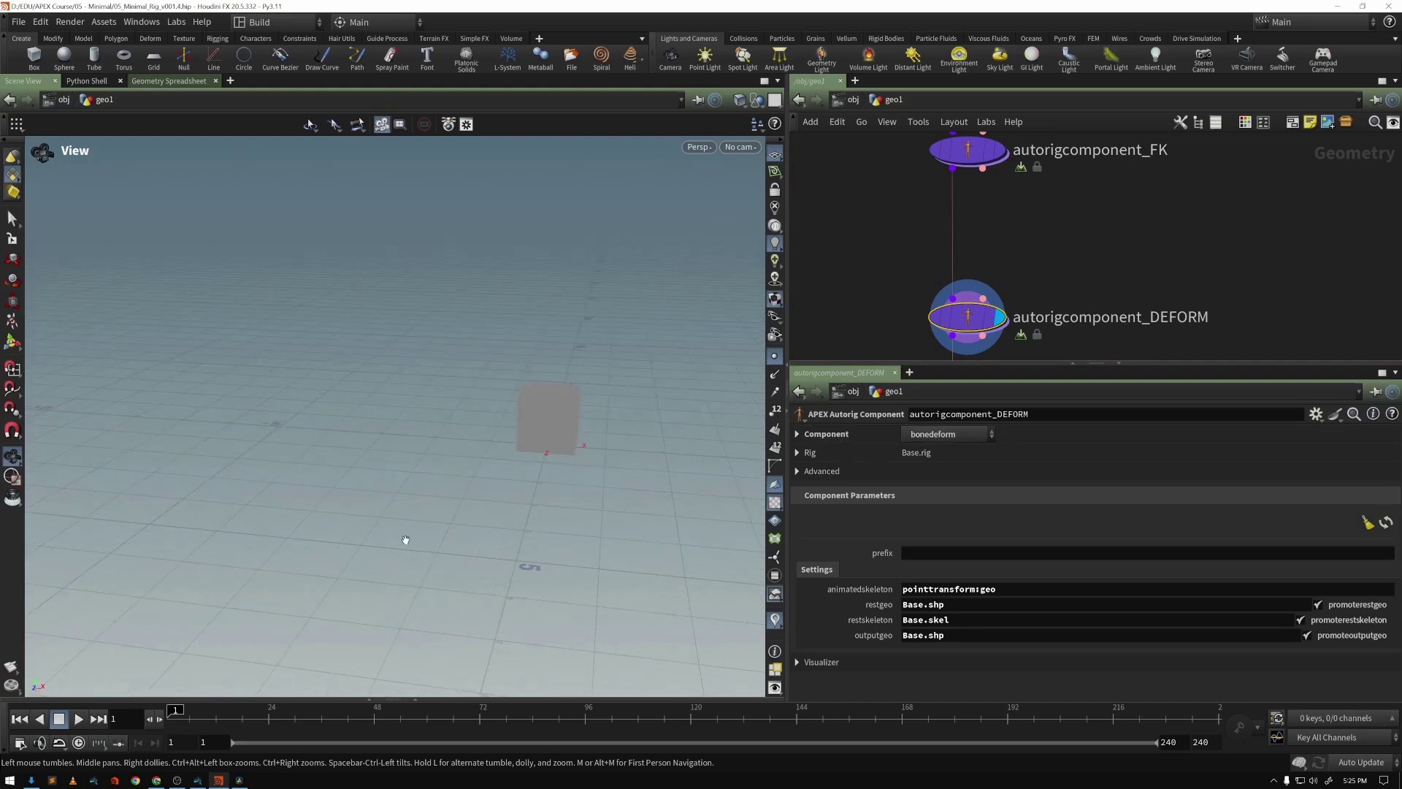
middle_drag(557, 475, 682, 351)
middle_drag(587, 404, 444, 438)
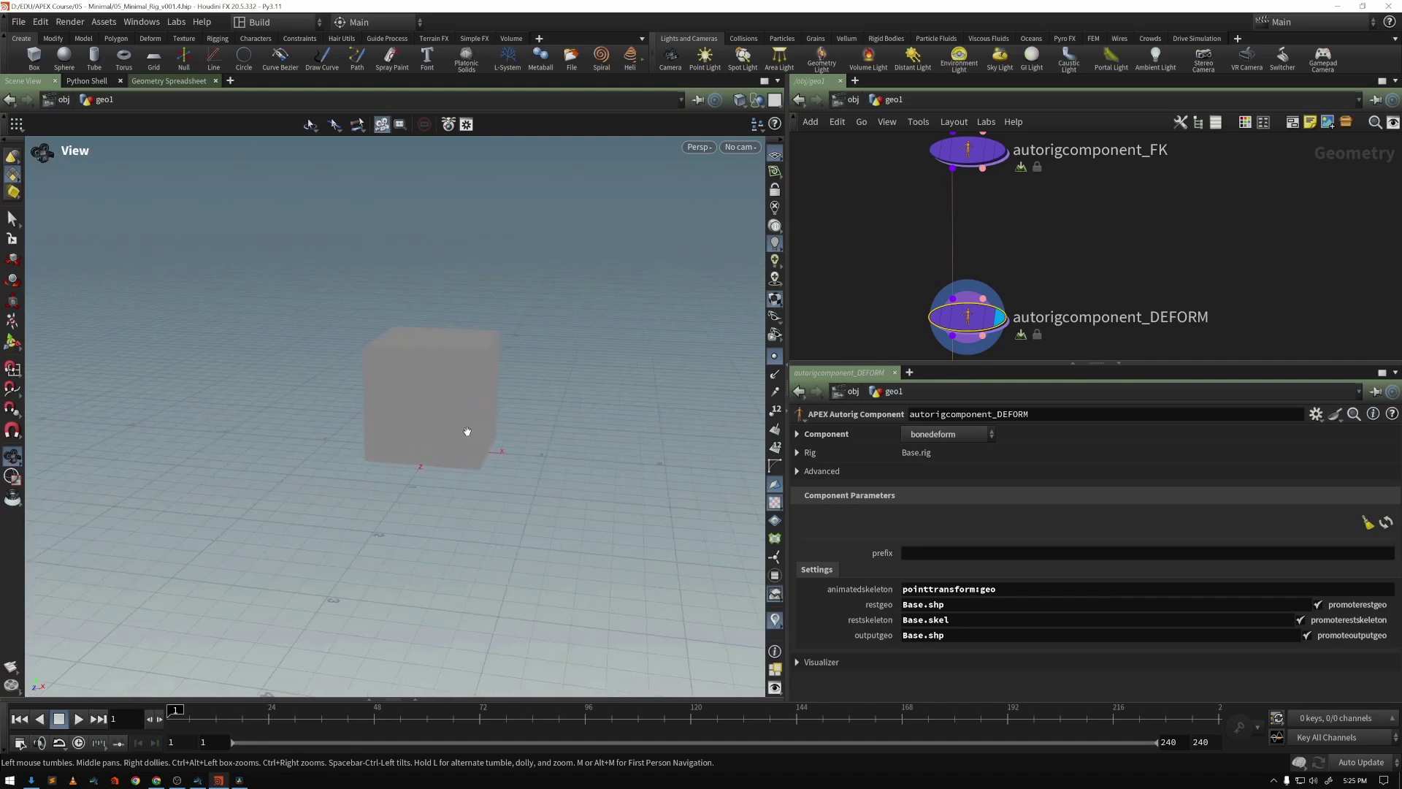
- Open a taller APEX Network View below the viewport displaying autorigcomponent_FK's graph
click(415, 700)
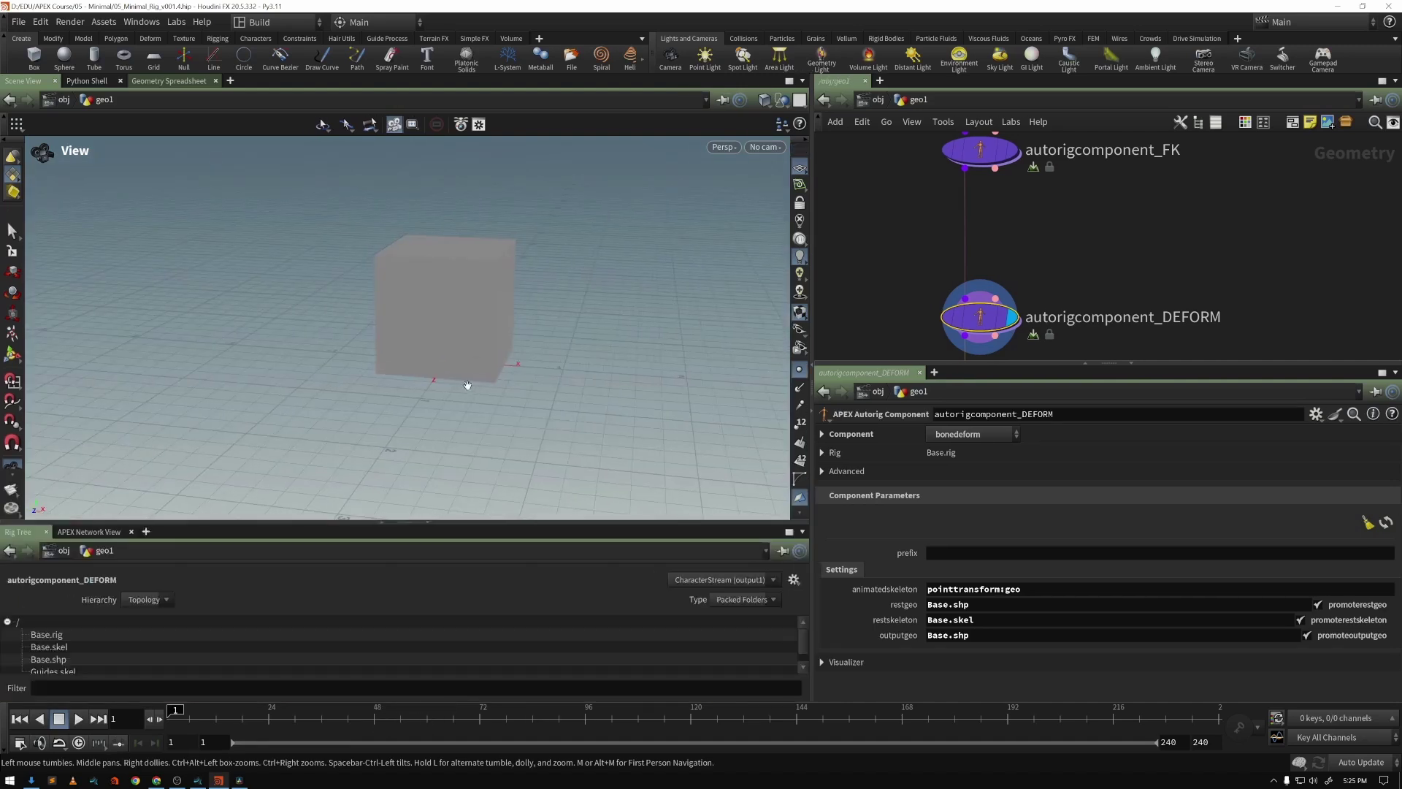
click(85, 532)
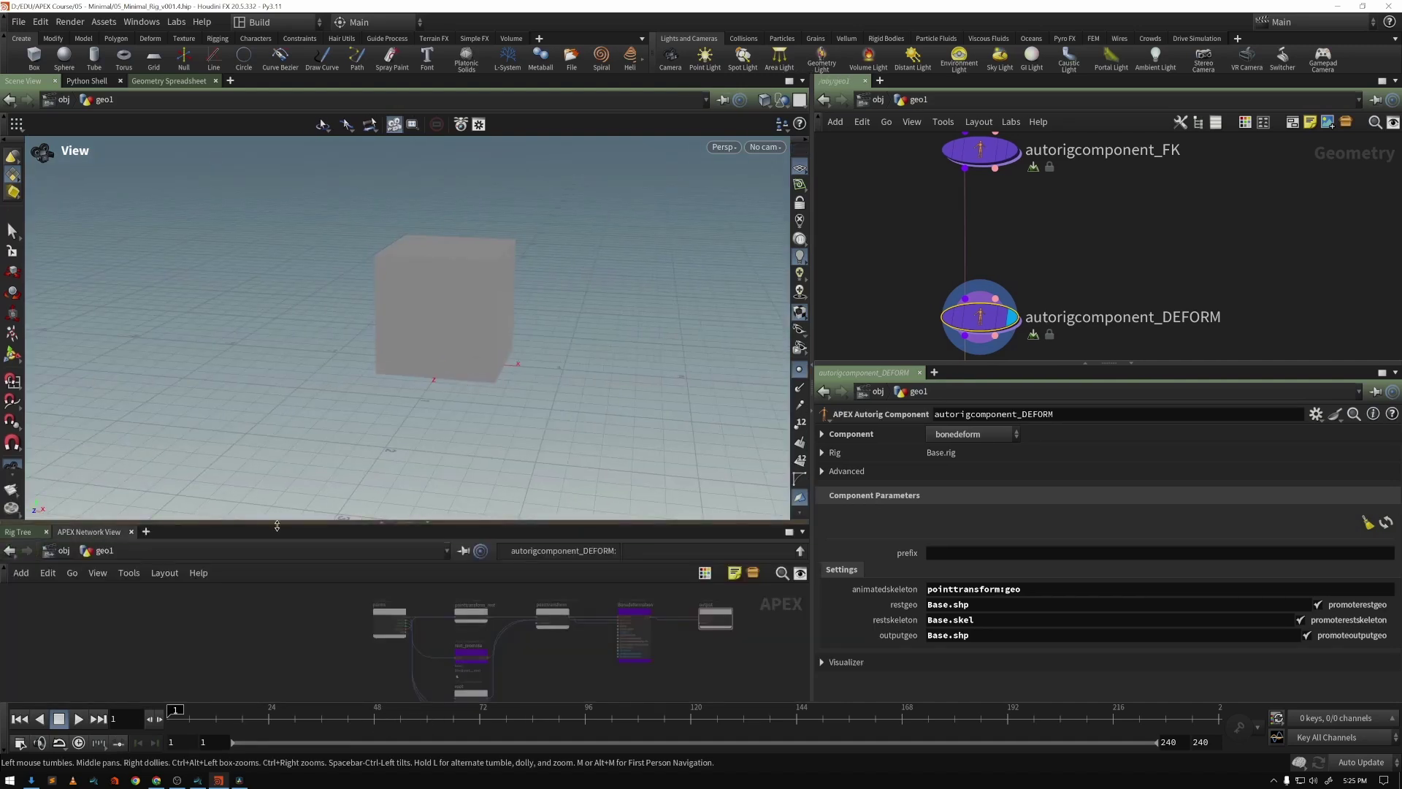
drag(395, 523, 395, 300)
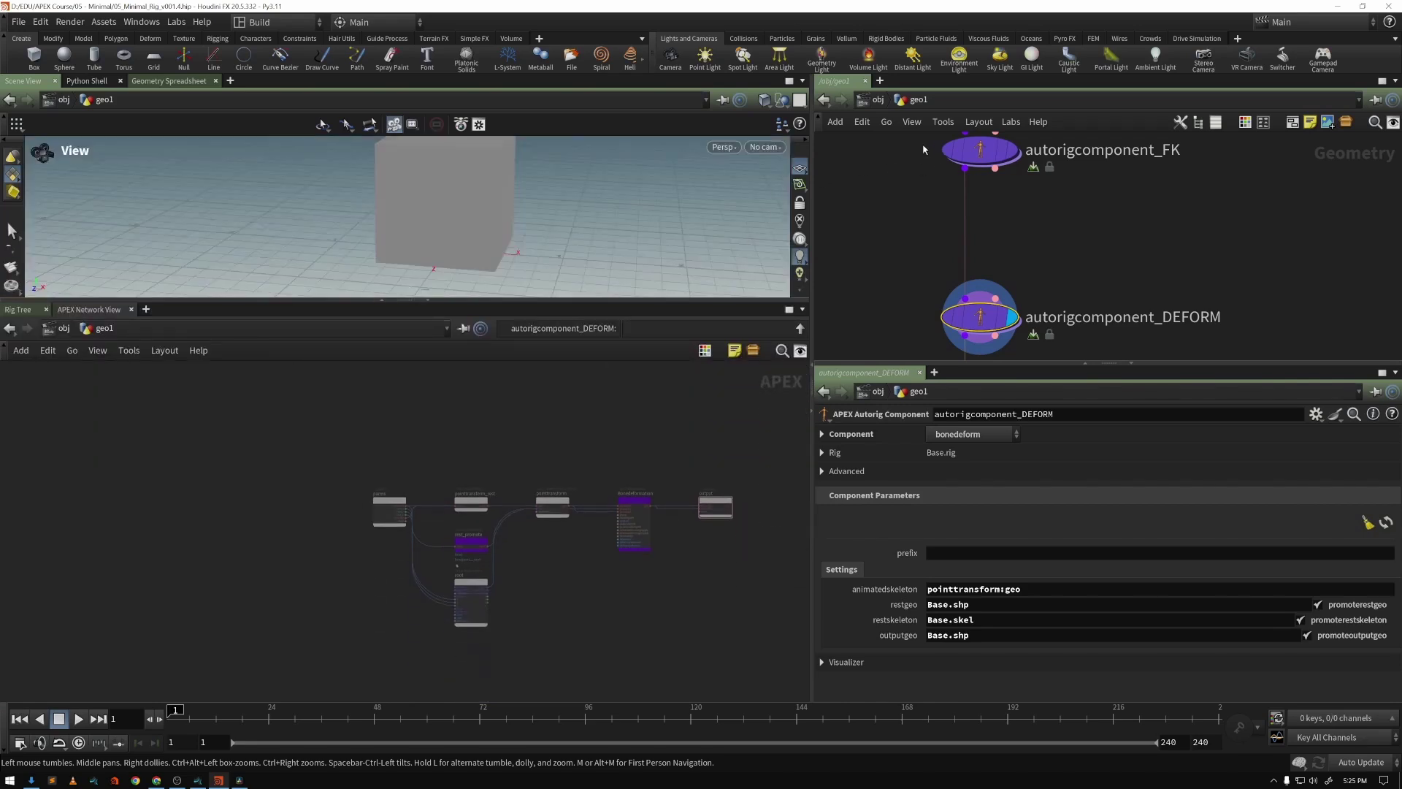
click(1041, 180)
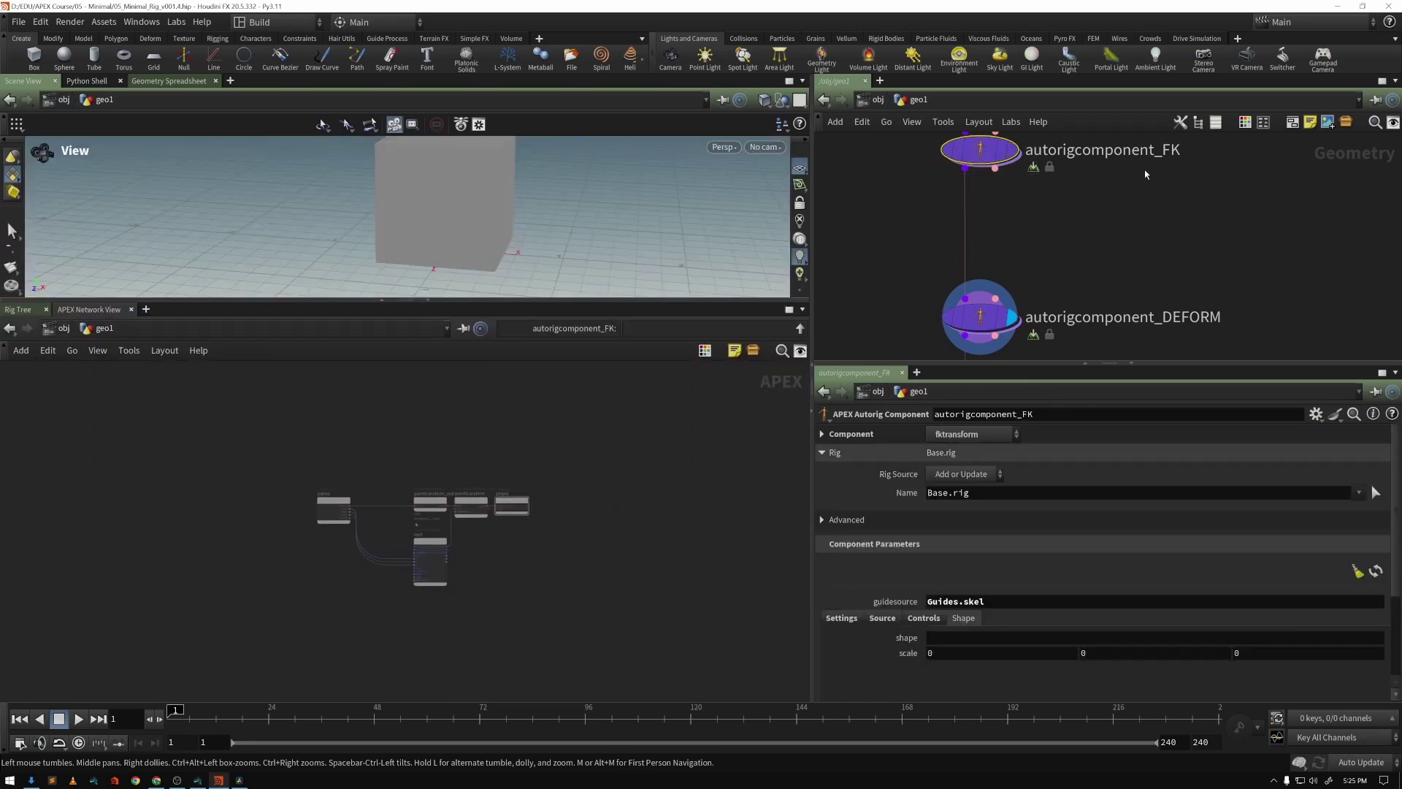
scroll(465, 576, up, 4)
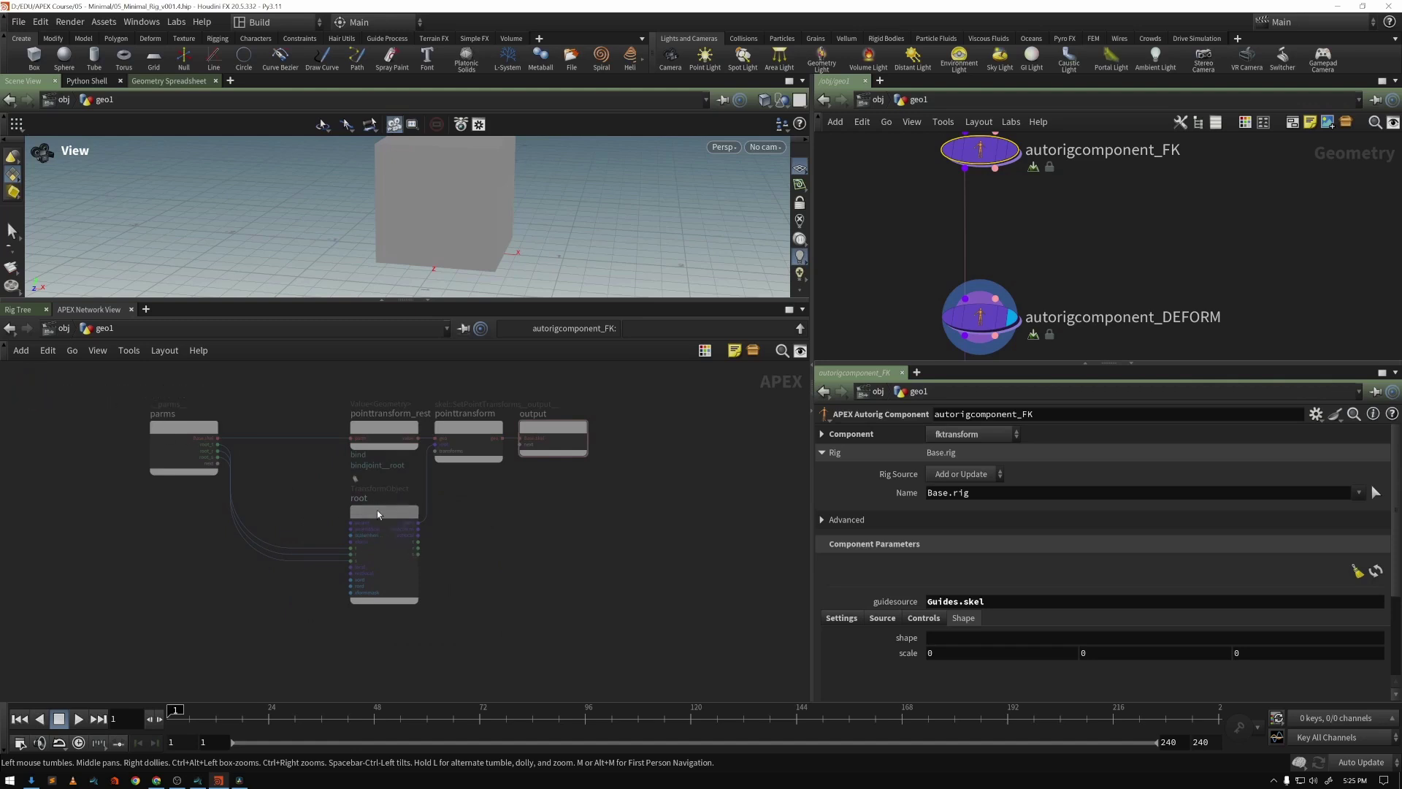
mouse_move(384, 505)
mouse_down()
mouse_move(384, 520)
mouse_move(385, 505)
mouse_up()
- Show the DEFORM component's APEX graph and move the rest_promote node slightly higher
click(978, 324)
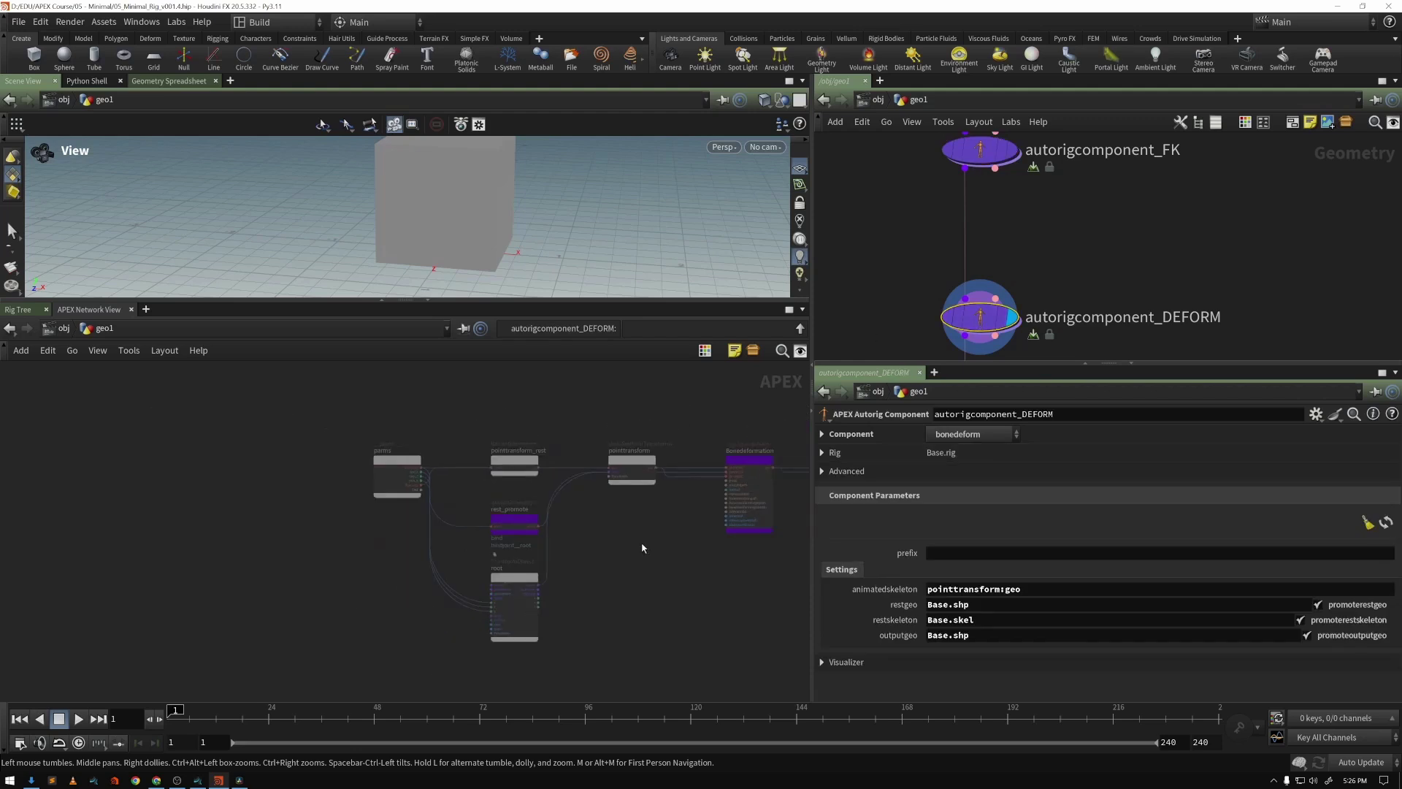
middle_drag(642, 547, 426, 536)
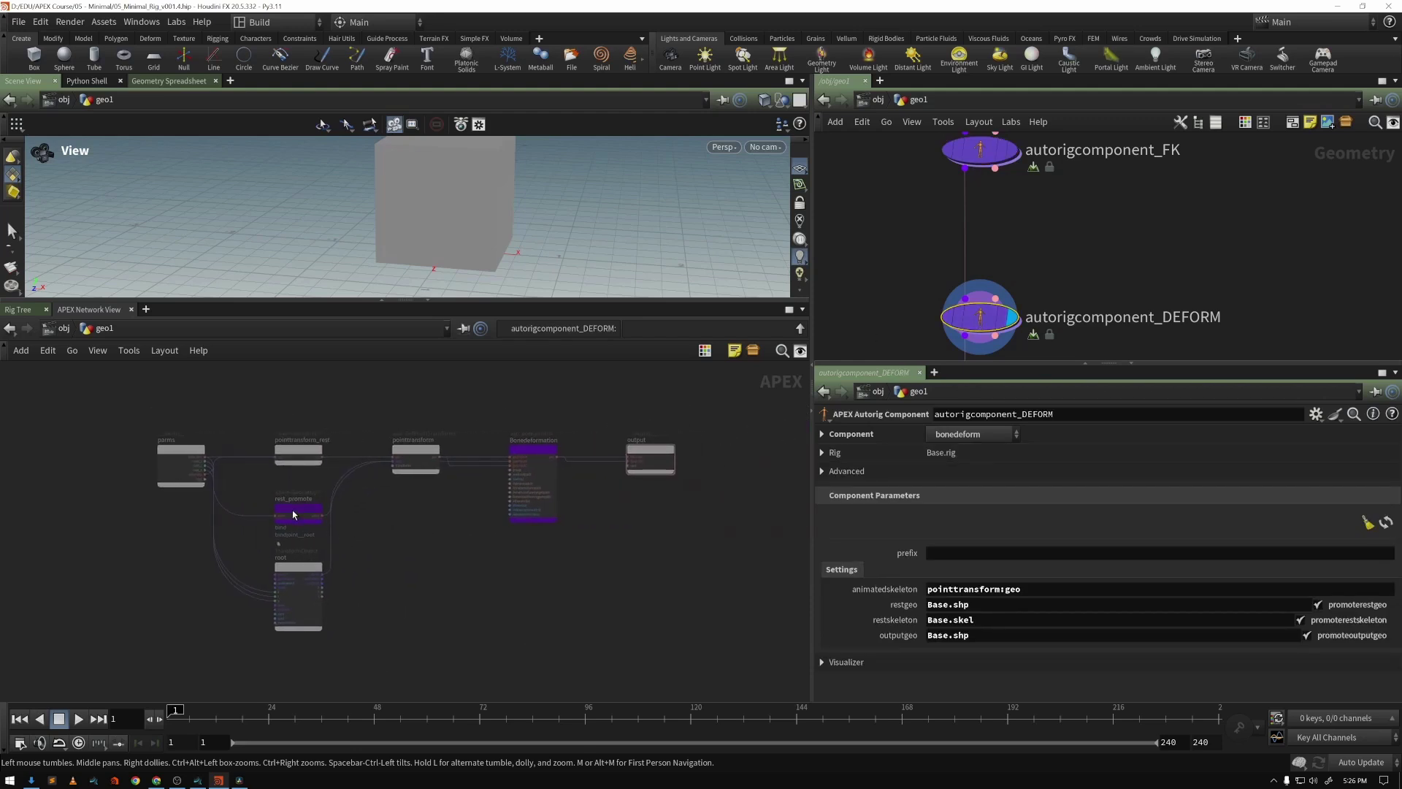
drag(293, 514, 285, 495)
scroll(288, 495, up, 5)
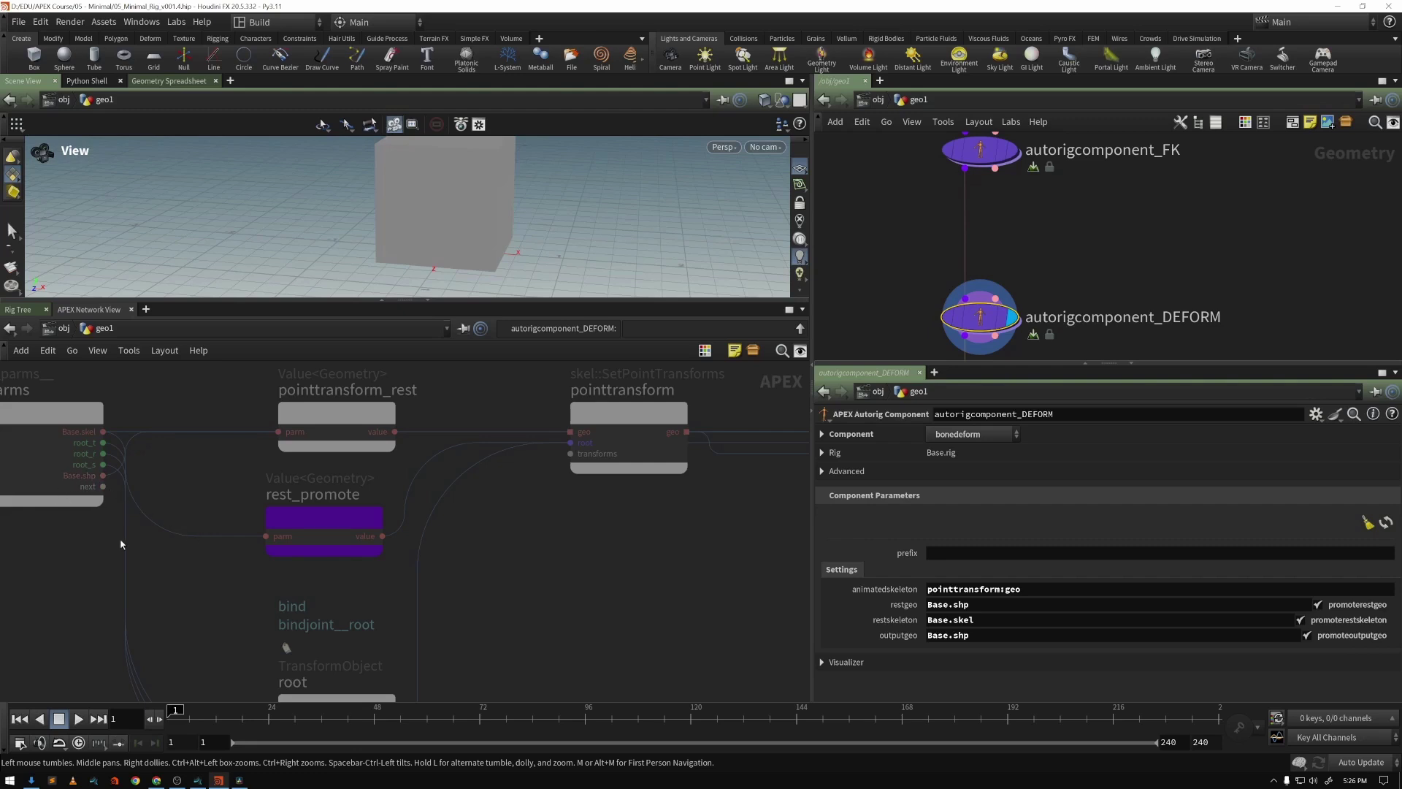
scroll(629, 595, down, 3)
middle_drag(628, 595, 398, 549)
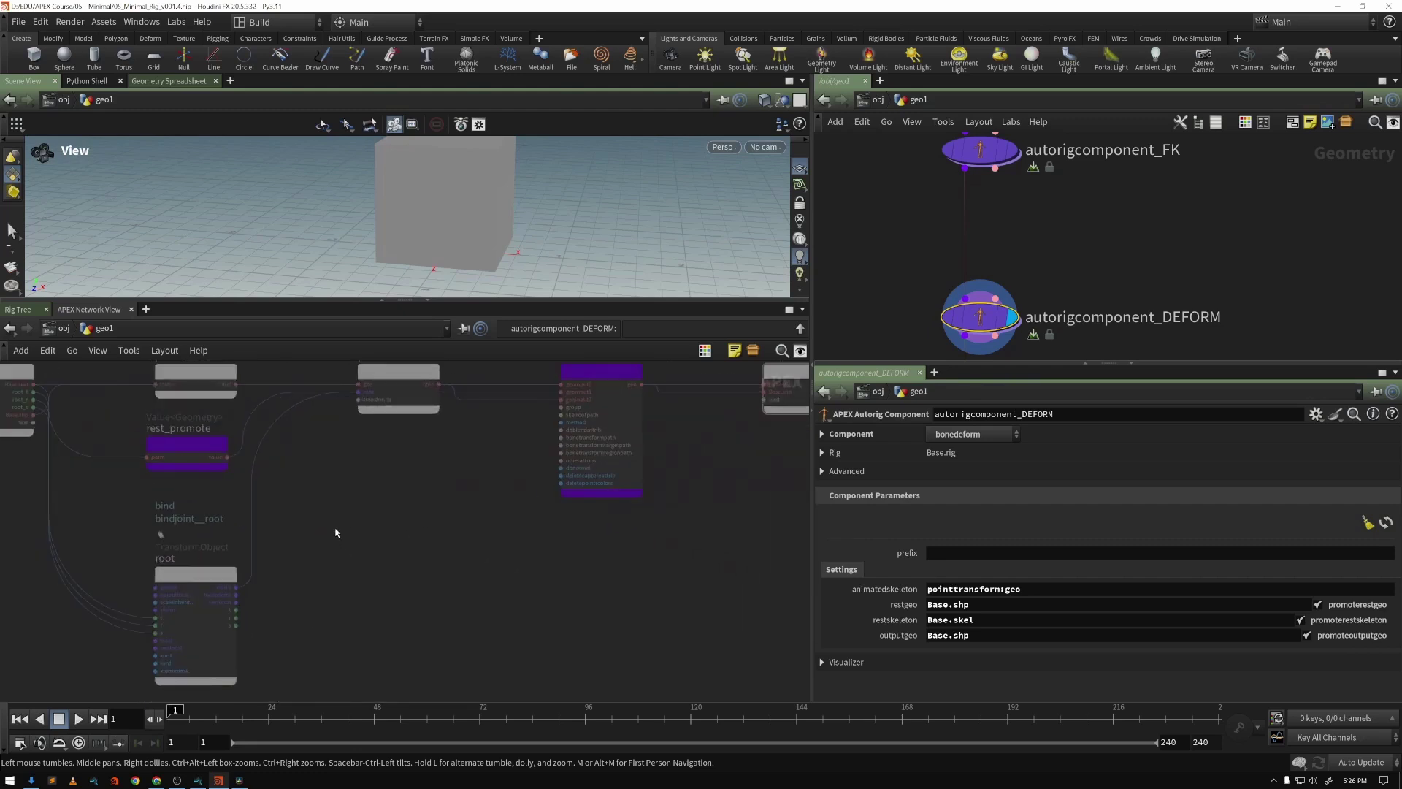
- Inspect the root and pointtransform nodes and reposition Bonedeformation down and right
click(166, 615)
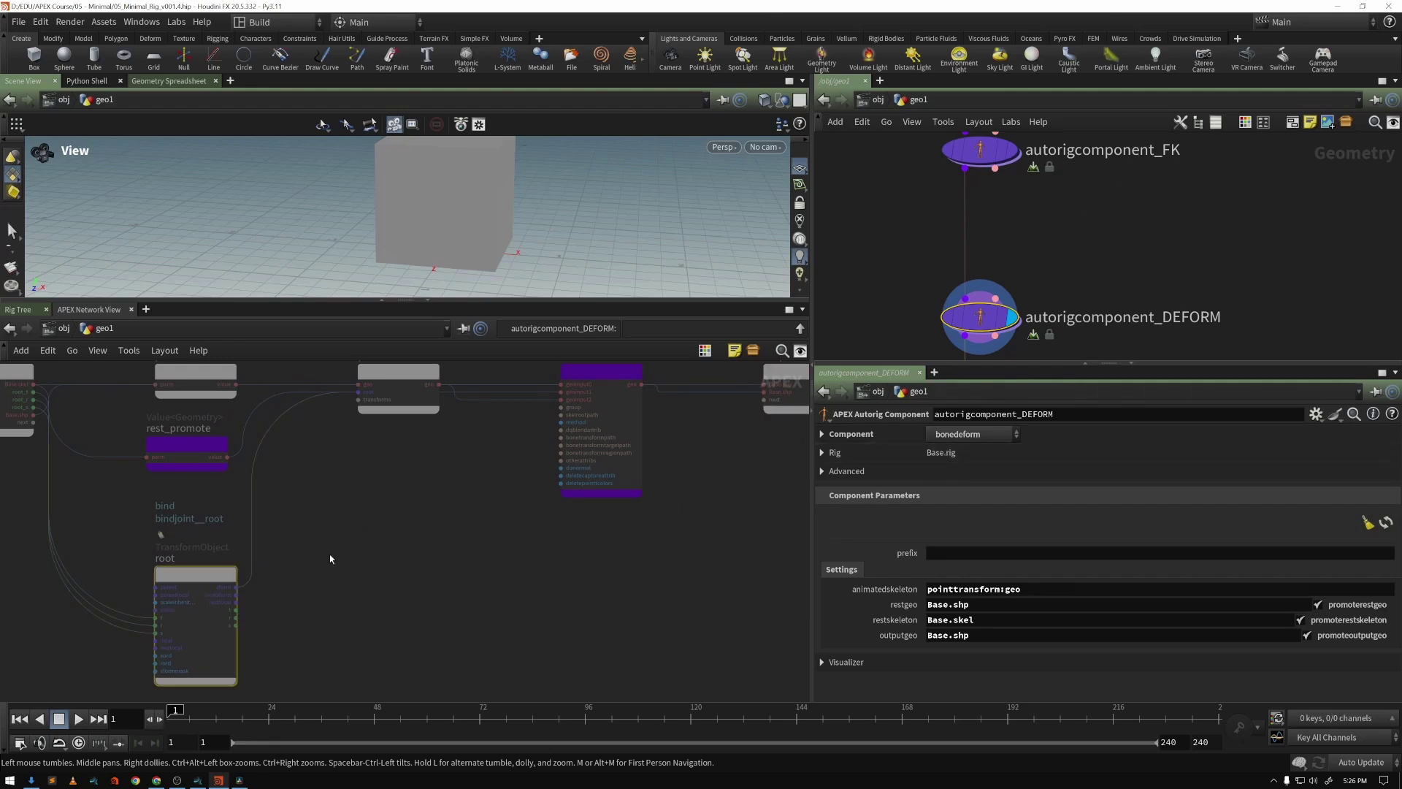
middle_drag(429, 520, 402, 586)
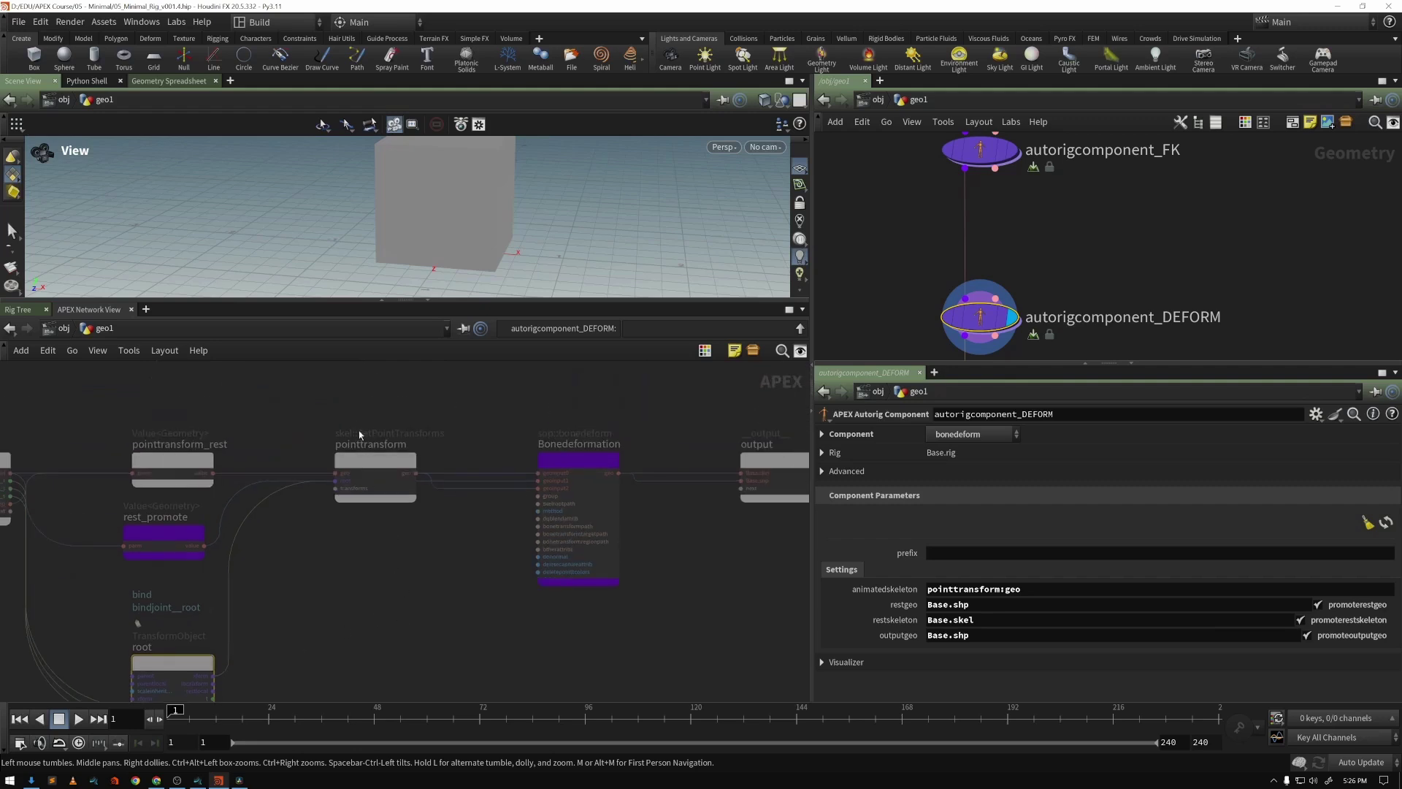
click(369, 478)
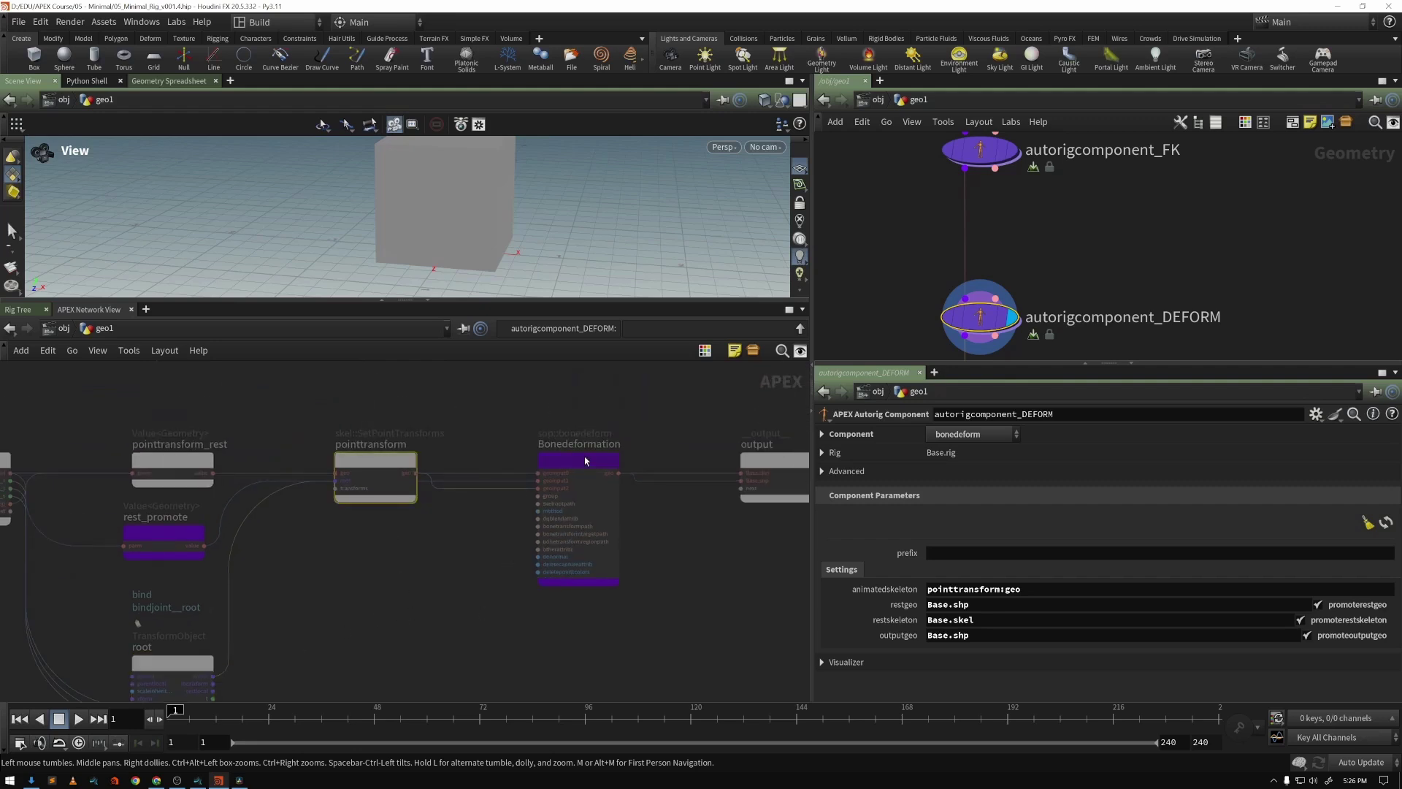
drag(588, 462, 610, 584)
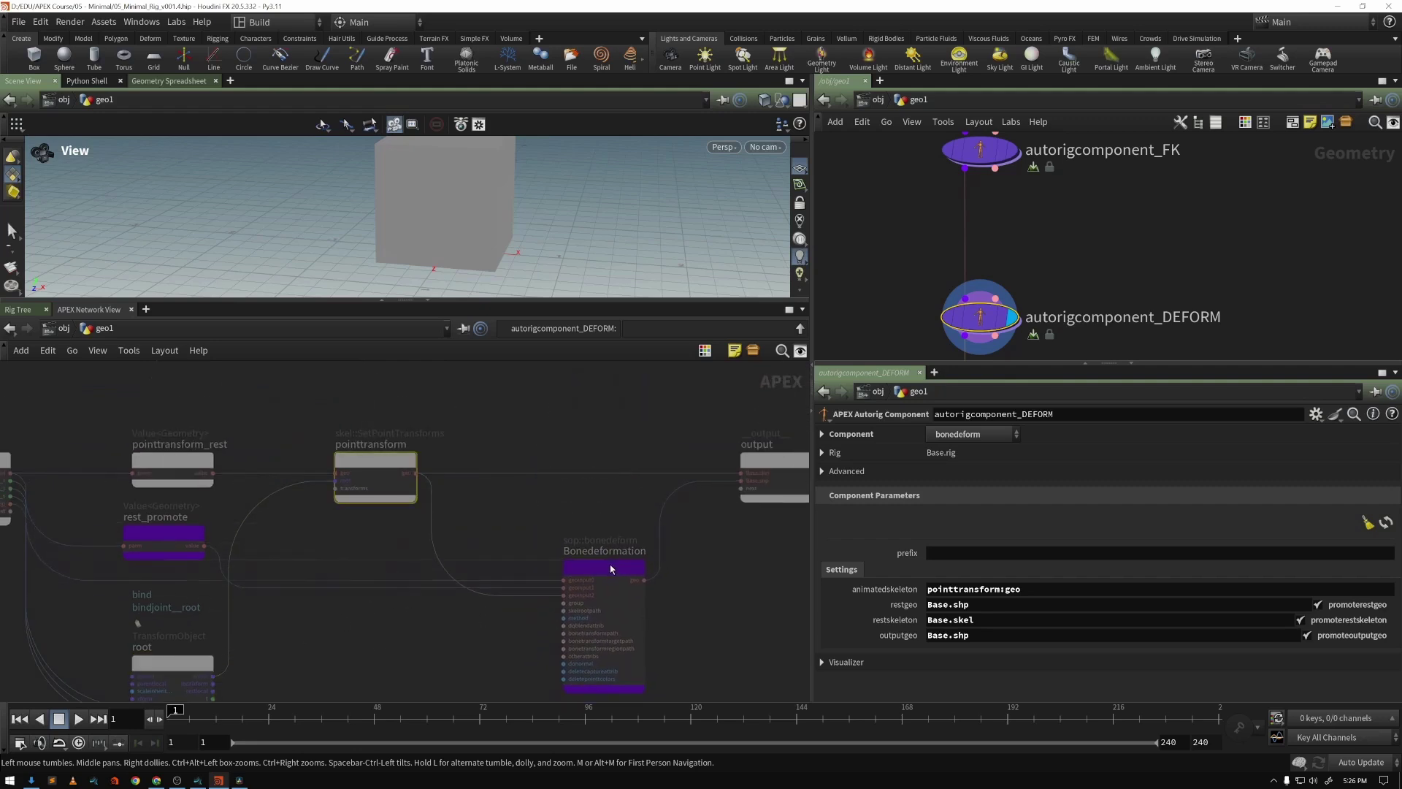
key(h)
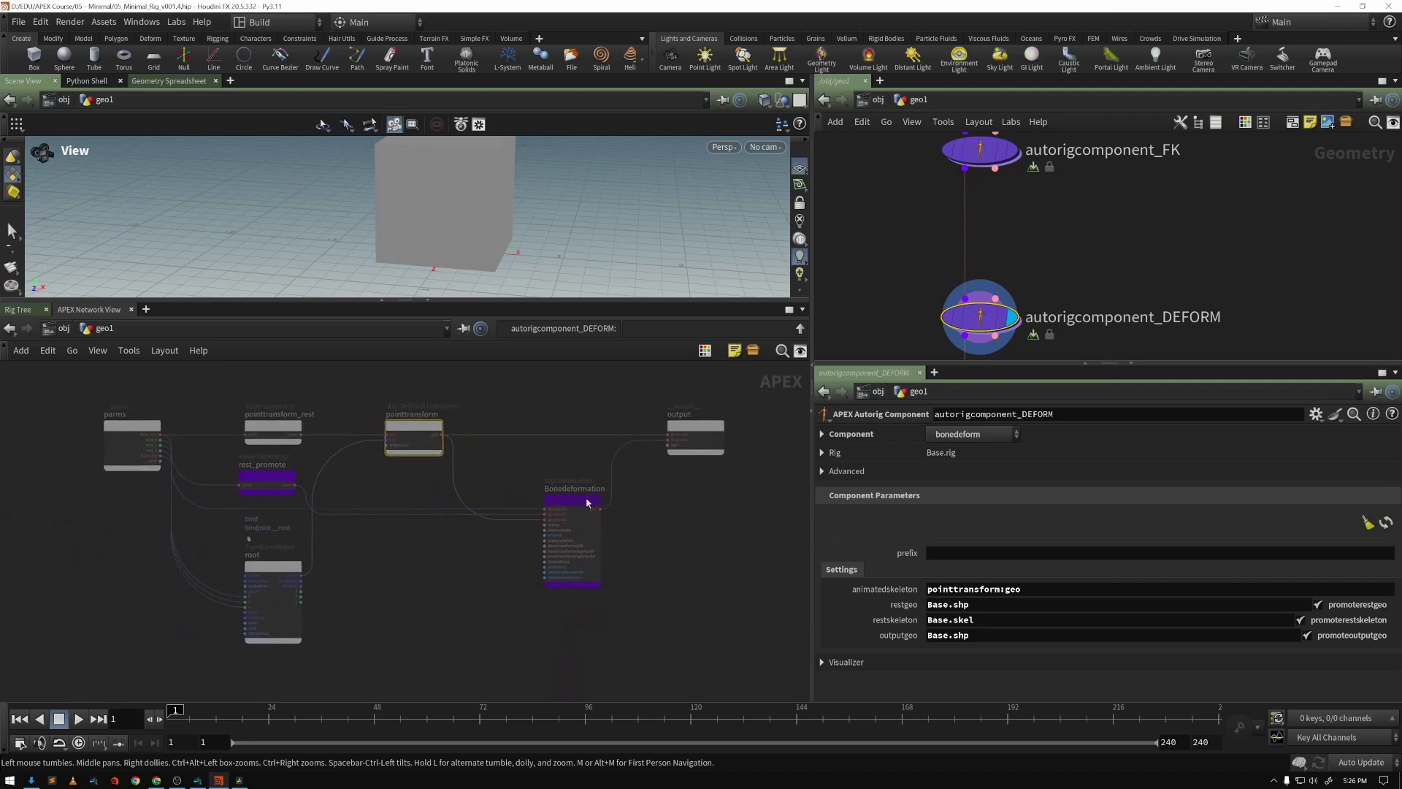
drag(587, 503, 572, 504)
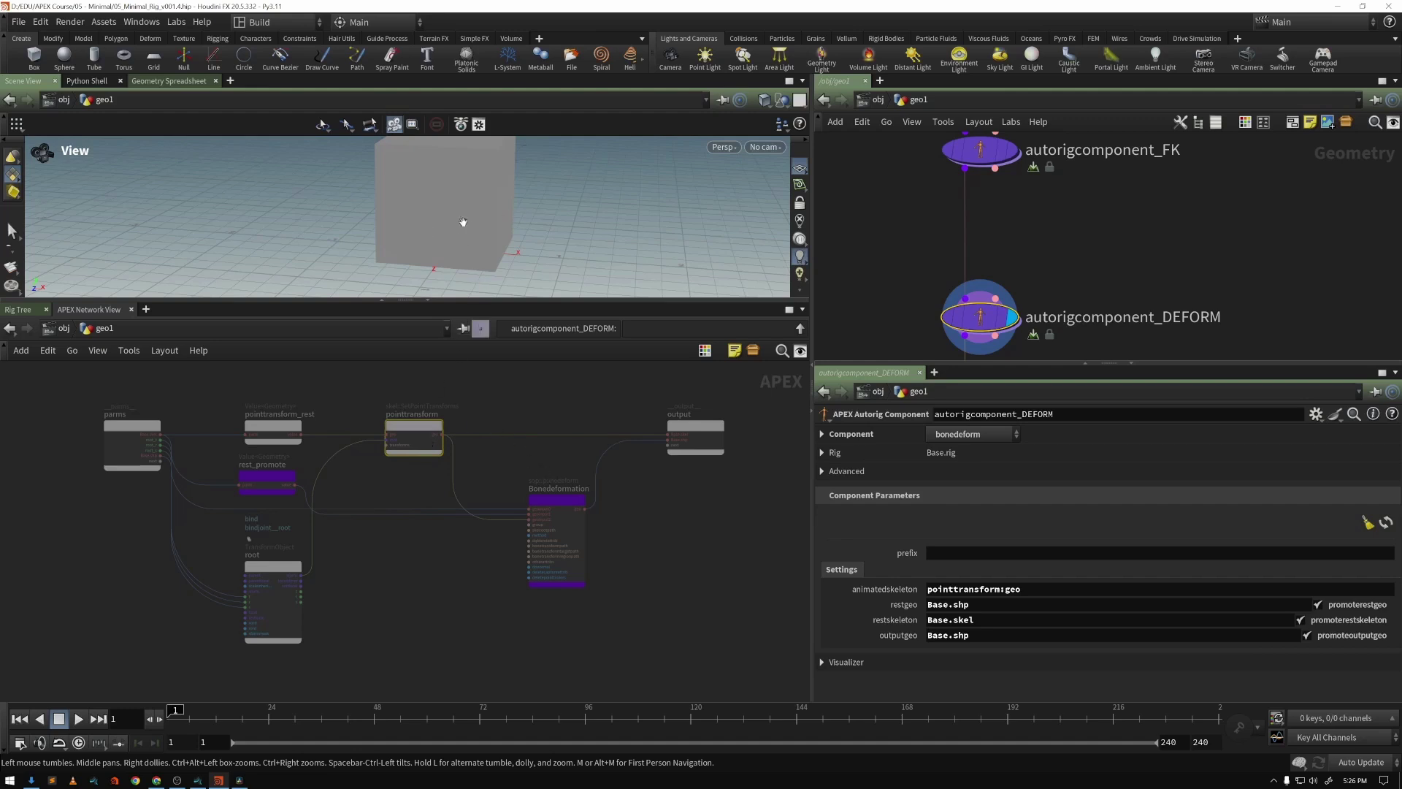
scroll(679, 461, up, 5)
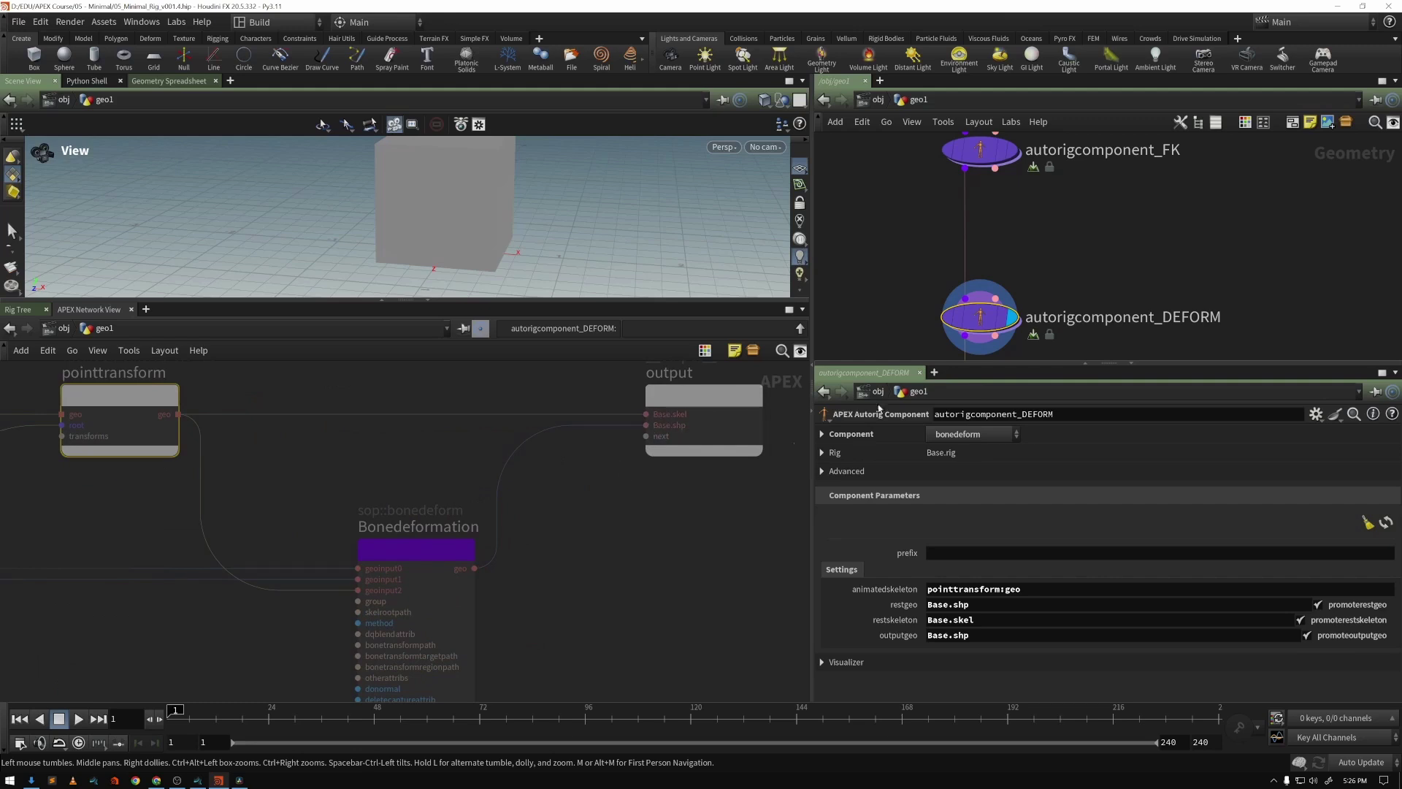
- Compare with the FK graph, then return to DEFORM and frame Bonedeformation and the full graph
click(978, 173)
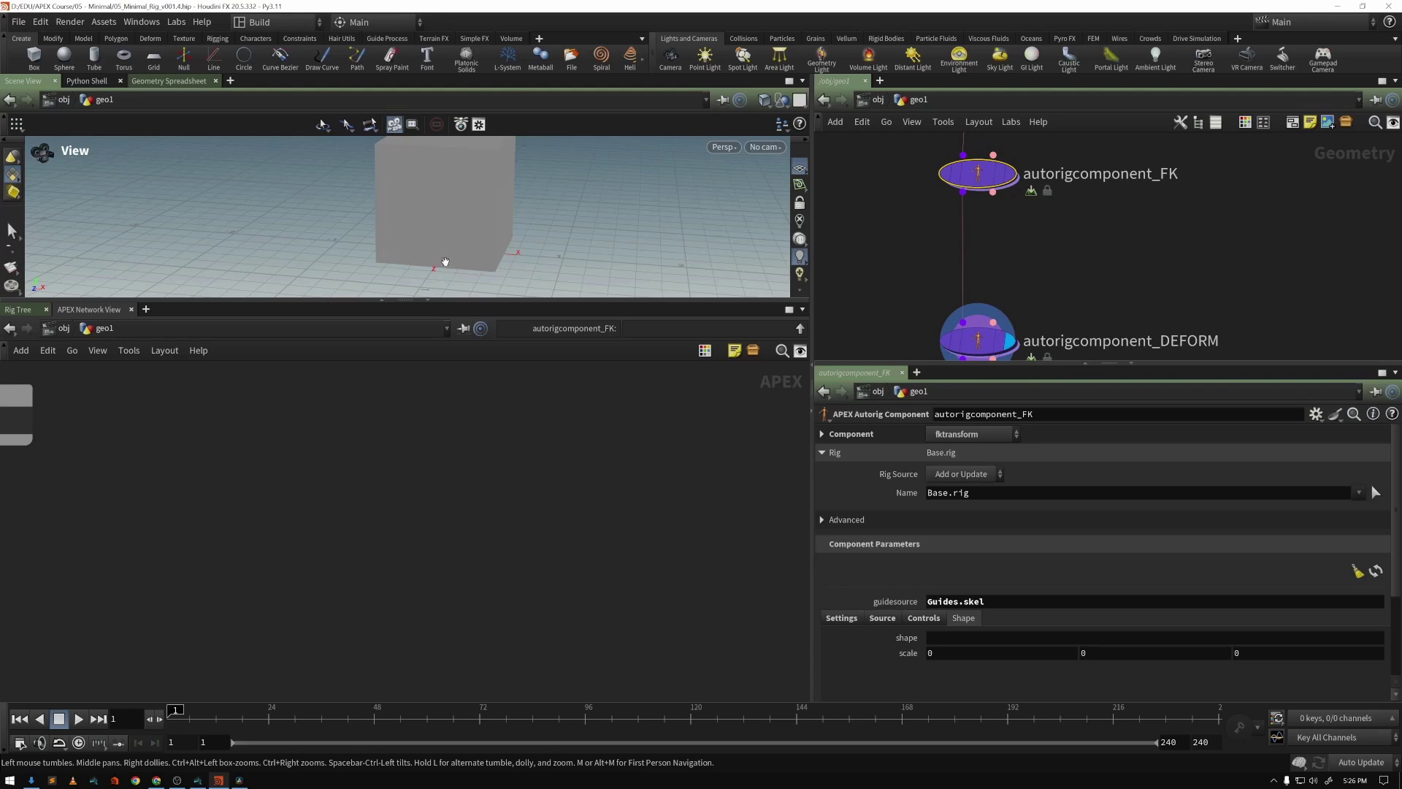
key(h)
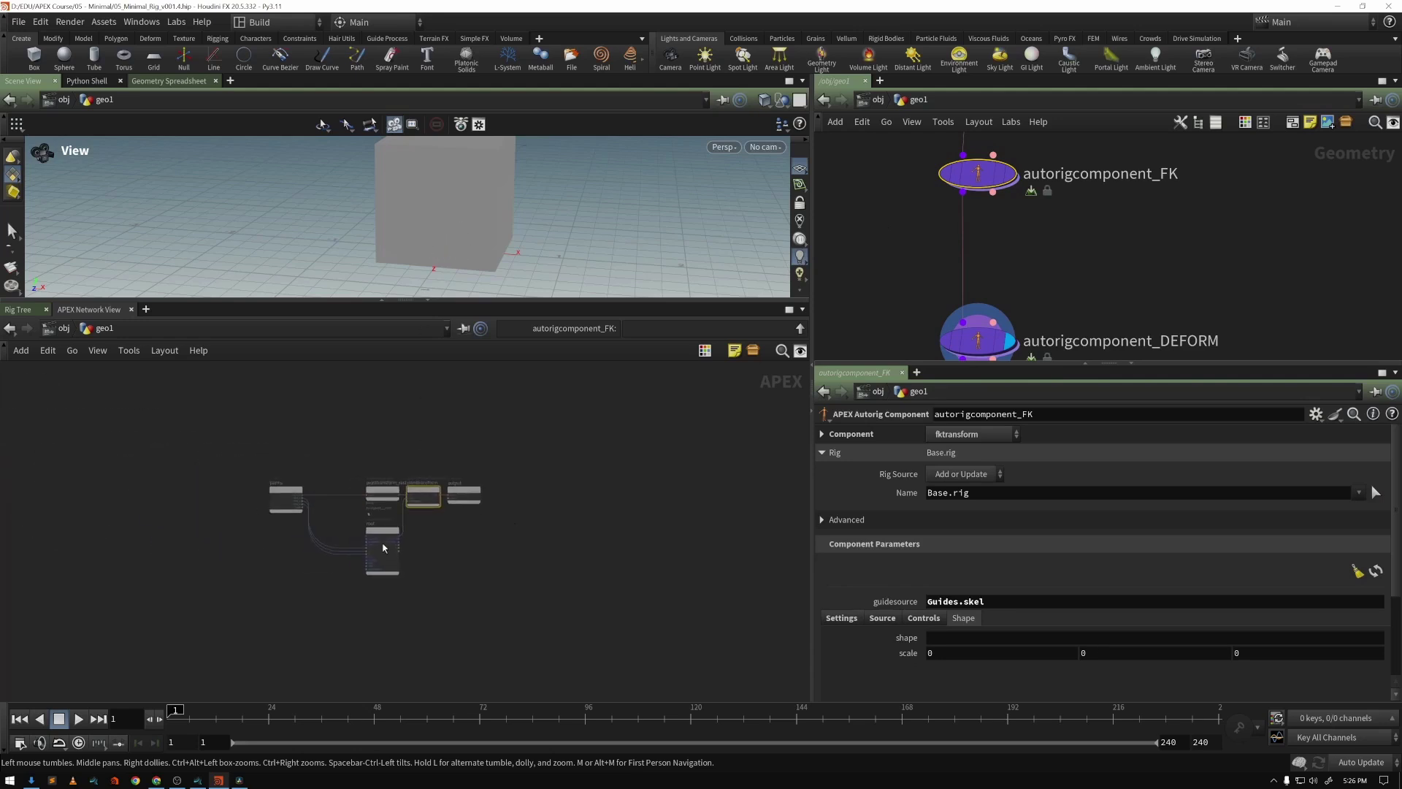
scroll(380, 543, up, 5)
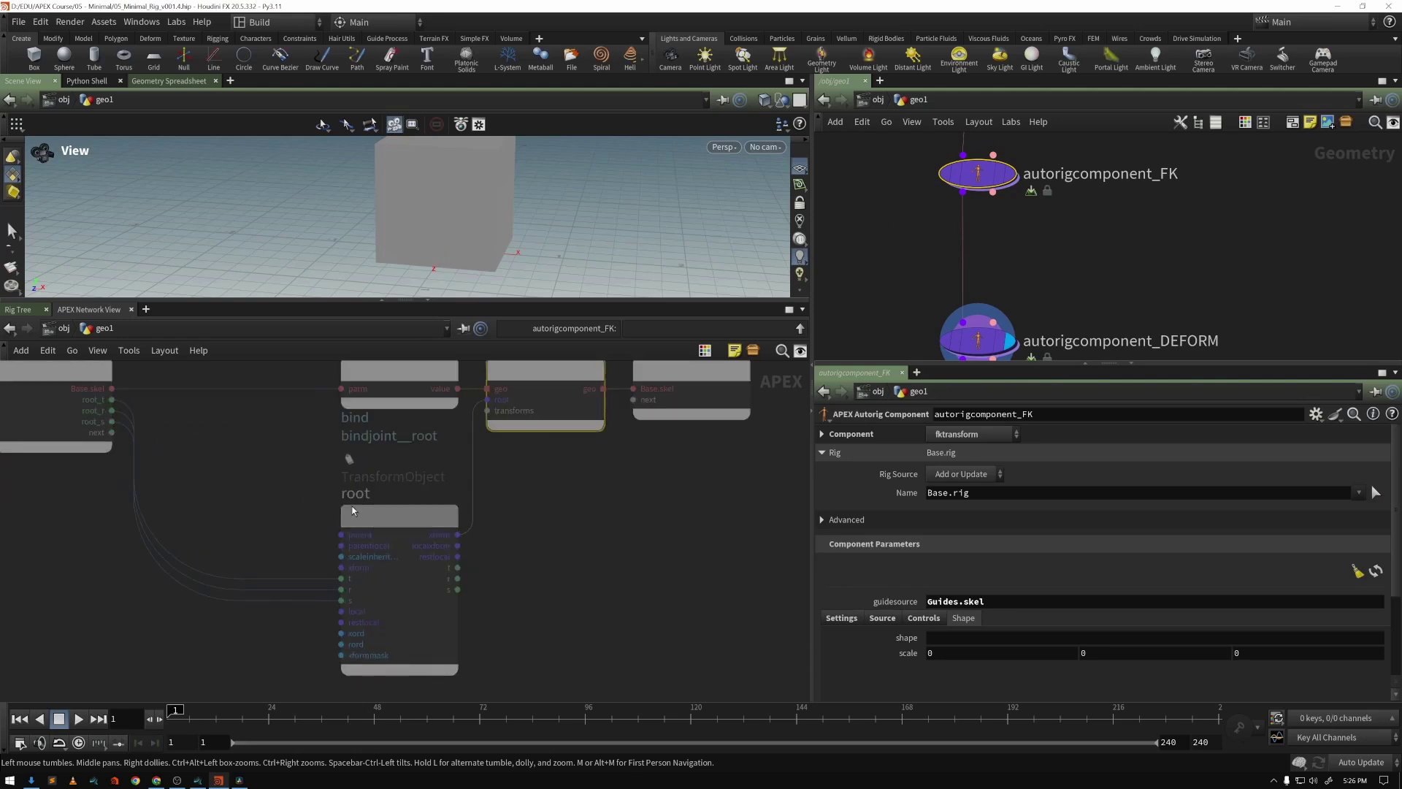
click(1062, 342)
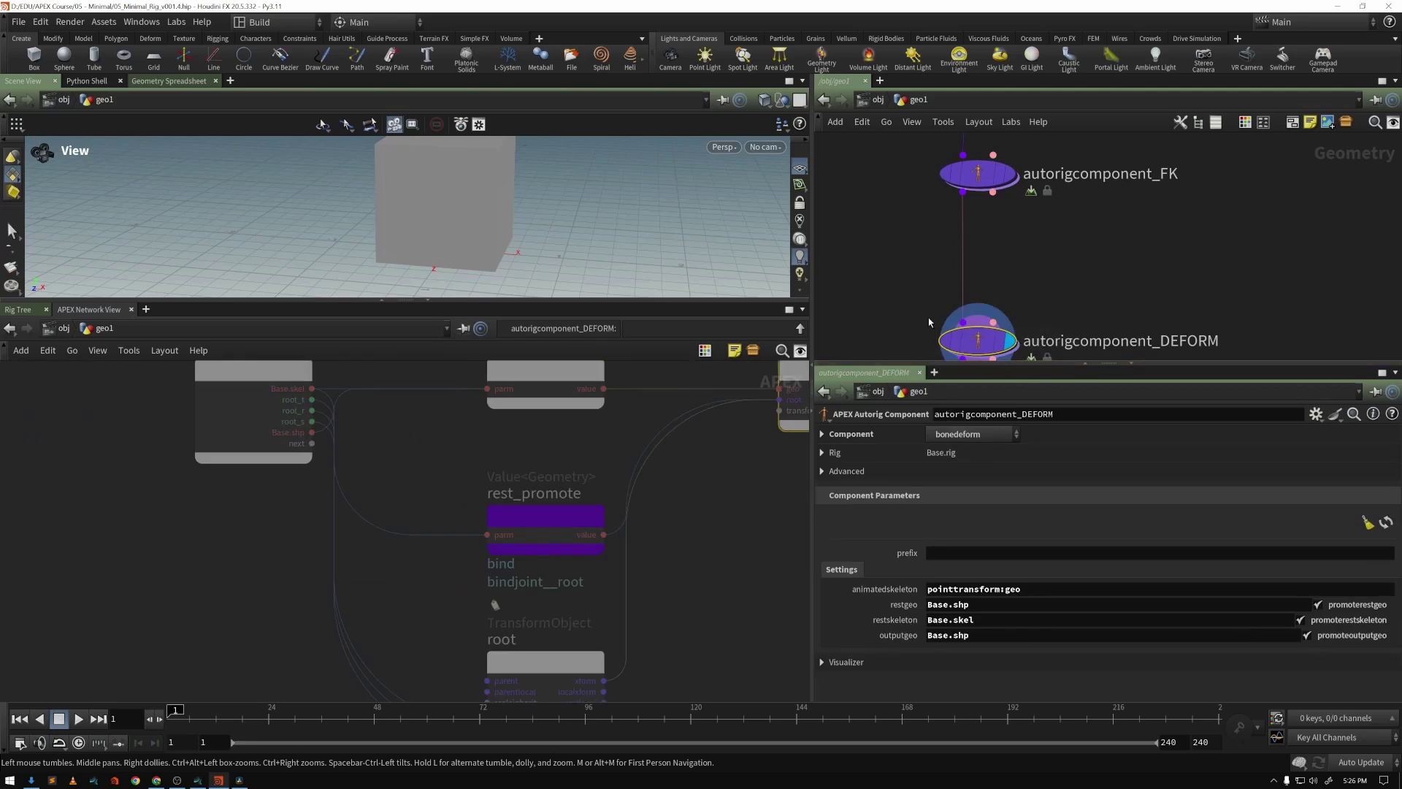
middle_drag(933, 304, 941, 184)
scroll(626, 523, down, 3)
scroll(625, 523, down, 2)
middle_drag(625, 523, 463, 510)
click(560, 517)
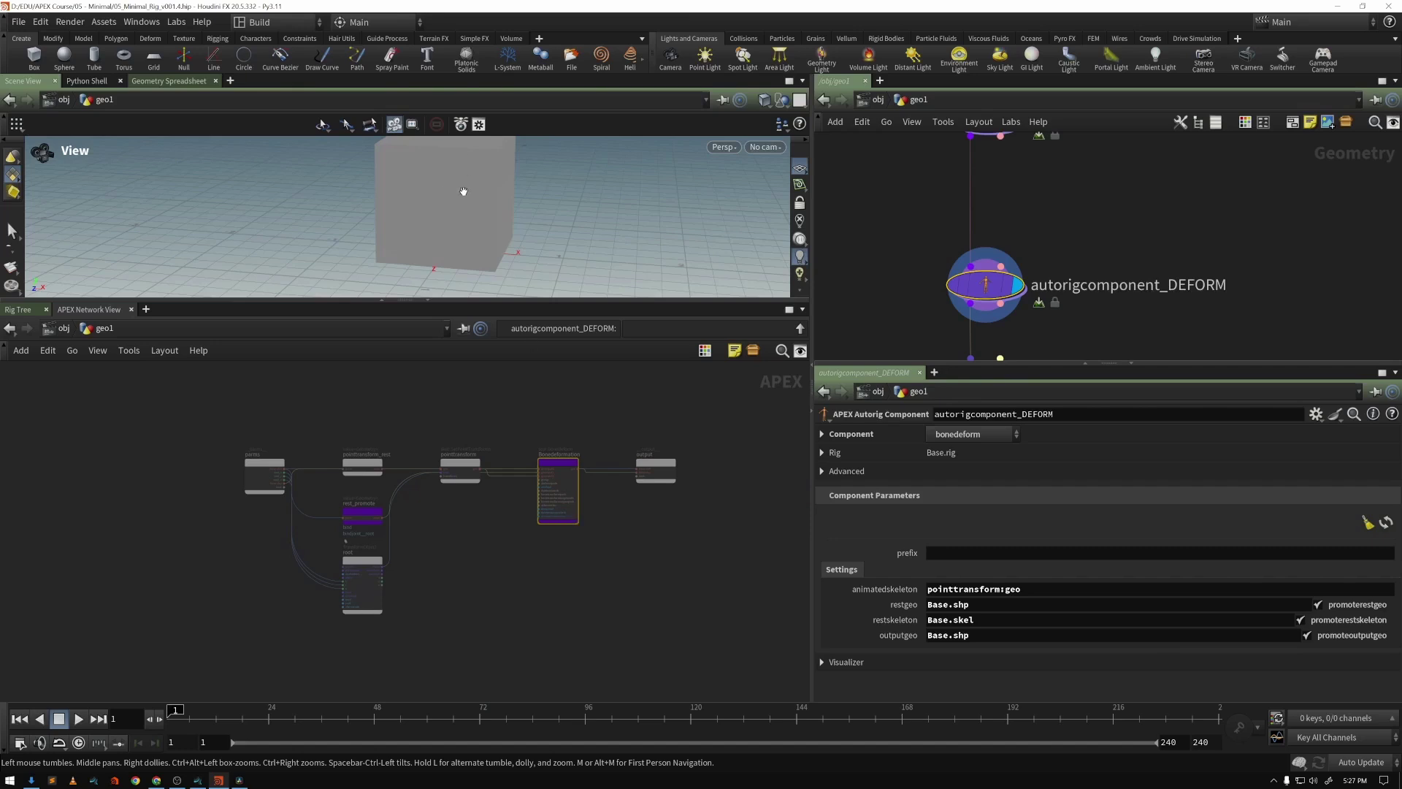
key(f)
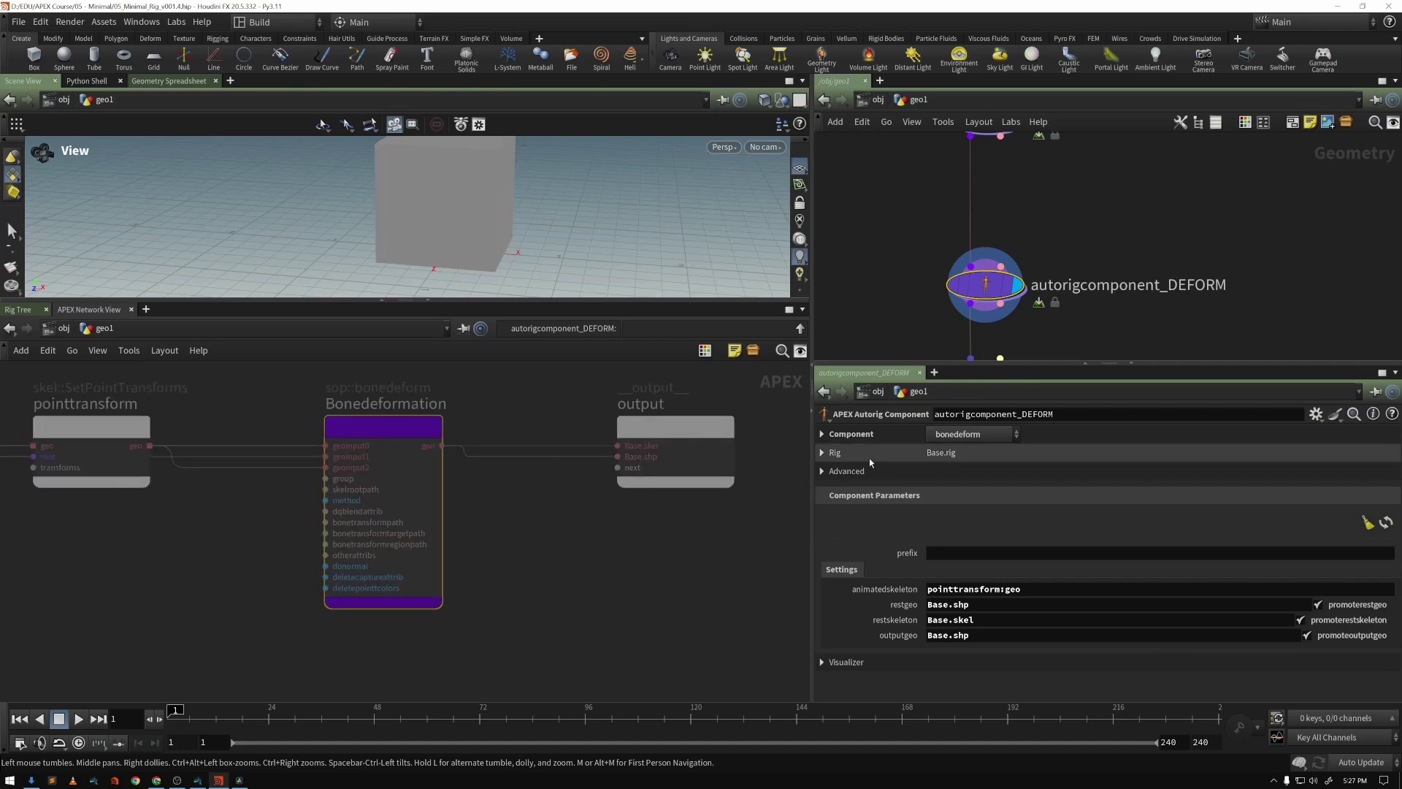
key(h)
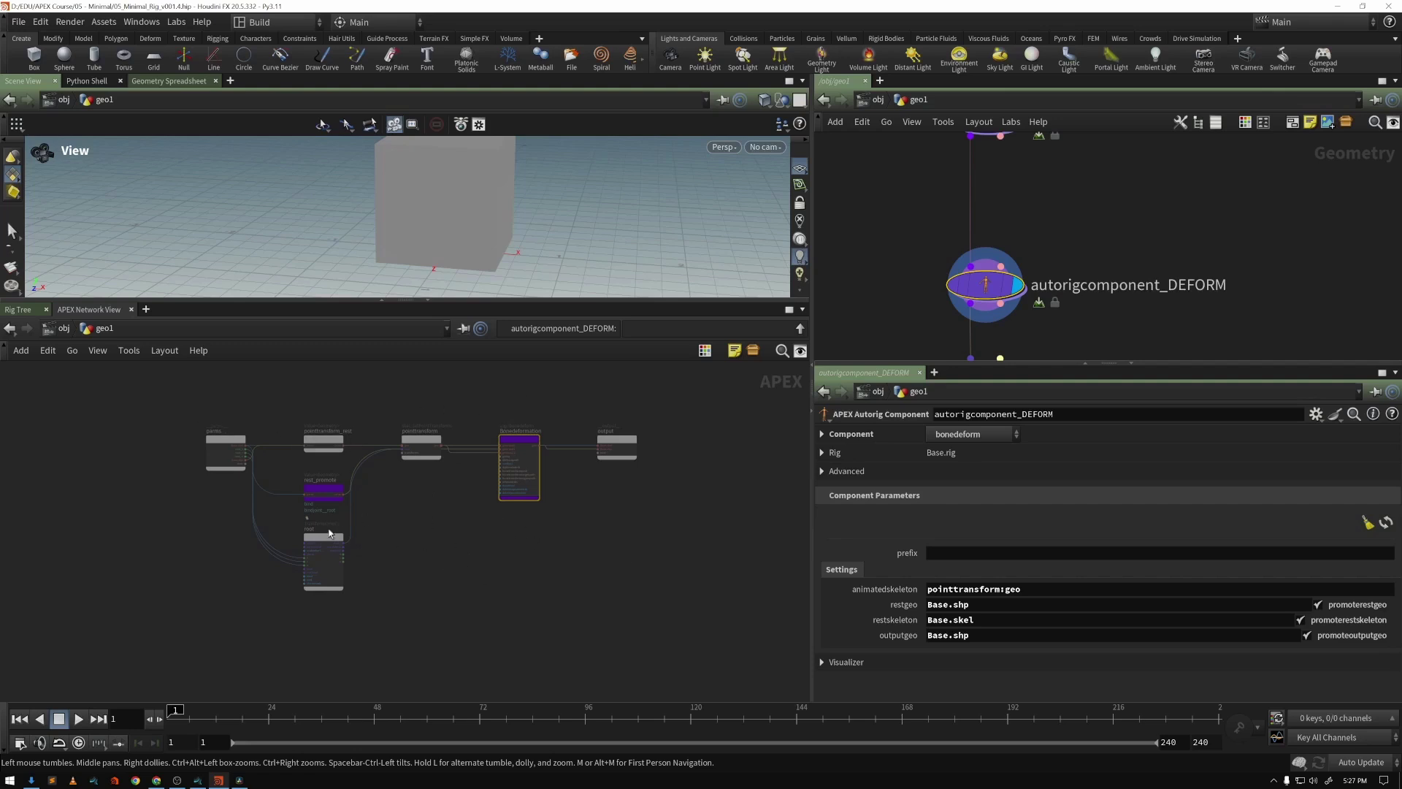
drag(260, 528, 423, 610)
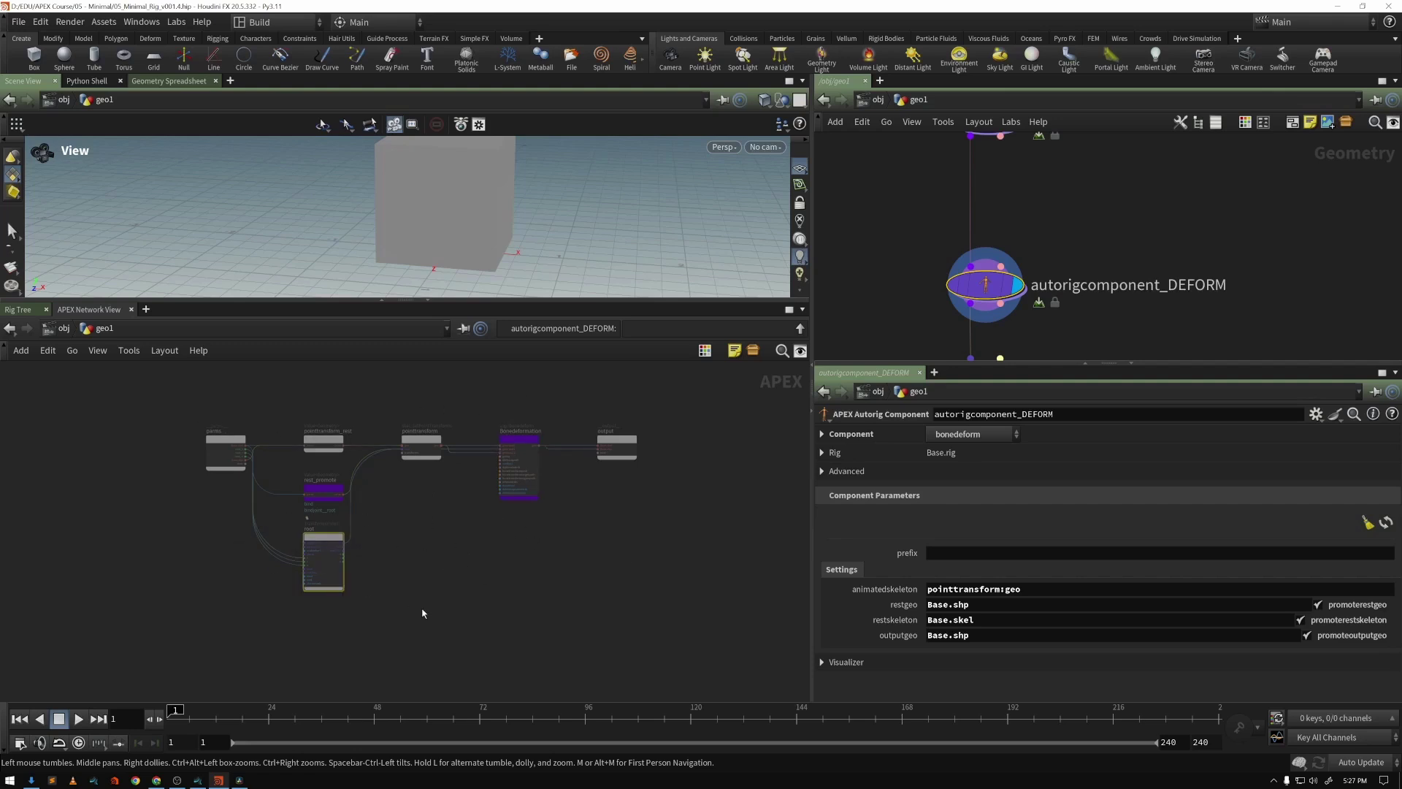